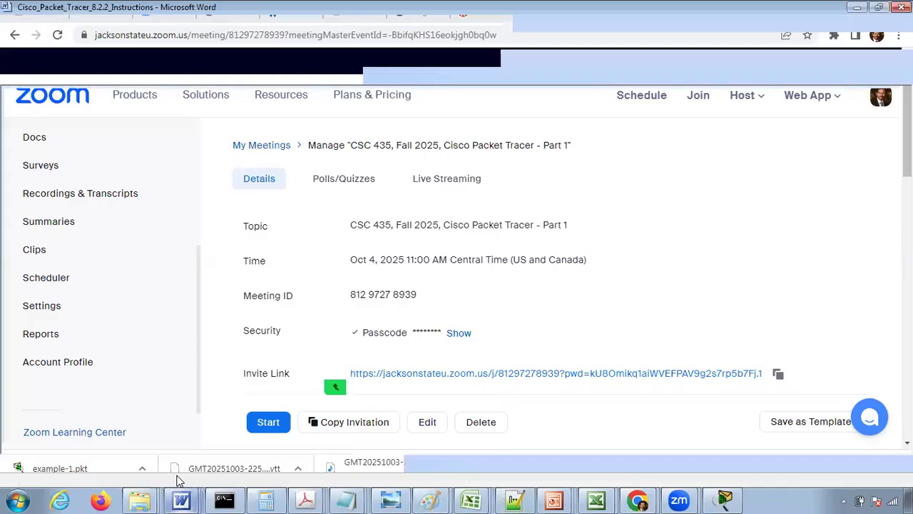
Switch to the Cisco_Packet_Tracer_8.2.2_Instructions document in Word and review its introduction and Step 1
scroll(189, 432, up, 2)
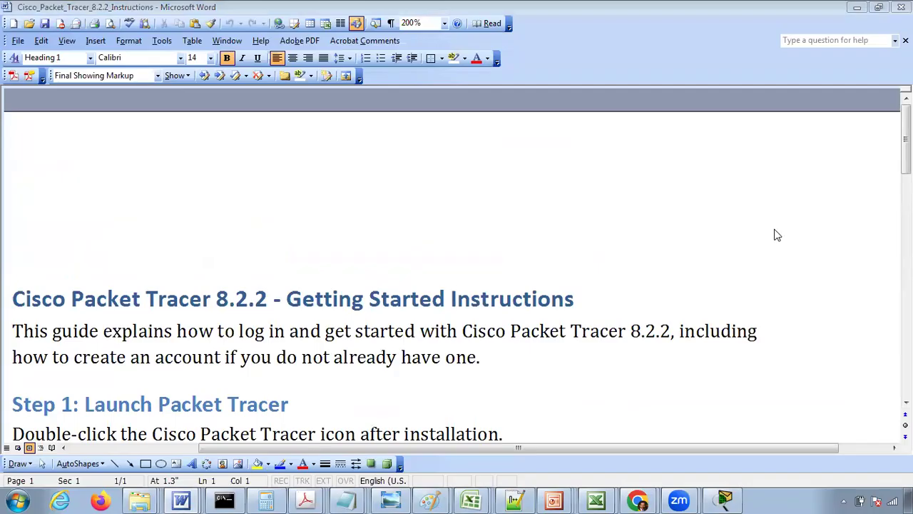
key(Down)
key(Down)
key(Down)
key(Down)
key(Down)
key(Down)
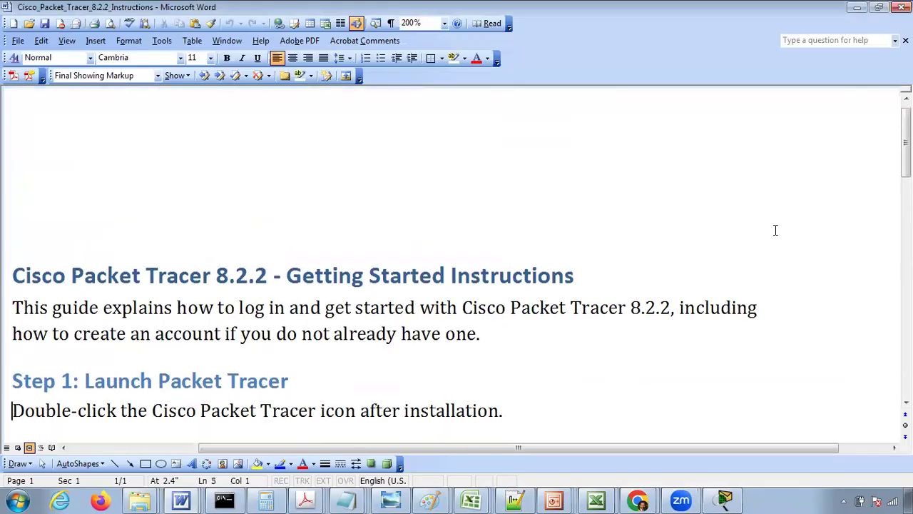
Copy the netacad.com Cisco Packet Tracer download URL from the untitled Notepad note and return to the Word document
mouse_move(343, 499)
click(348, 471)
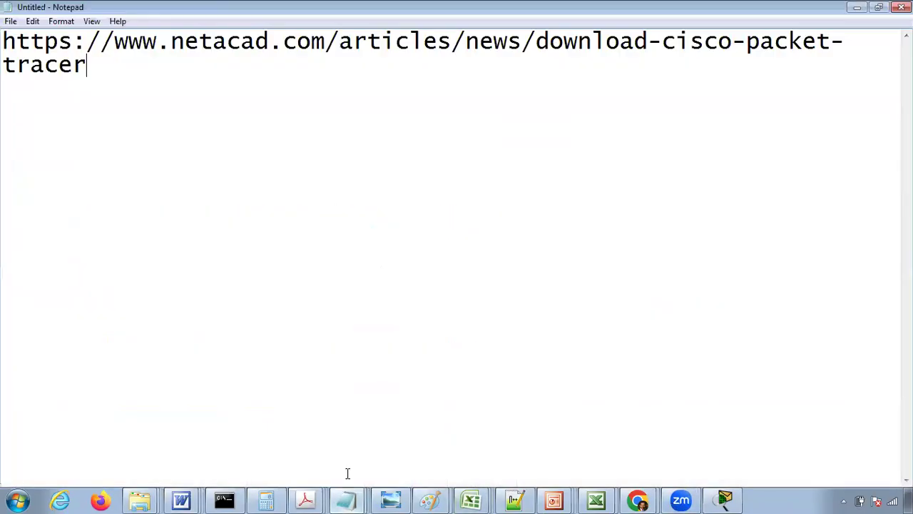
key(ctrl+a)
key(ctrl+c)
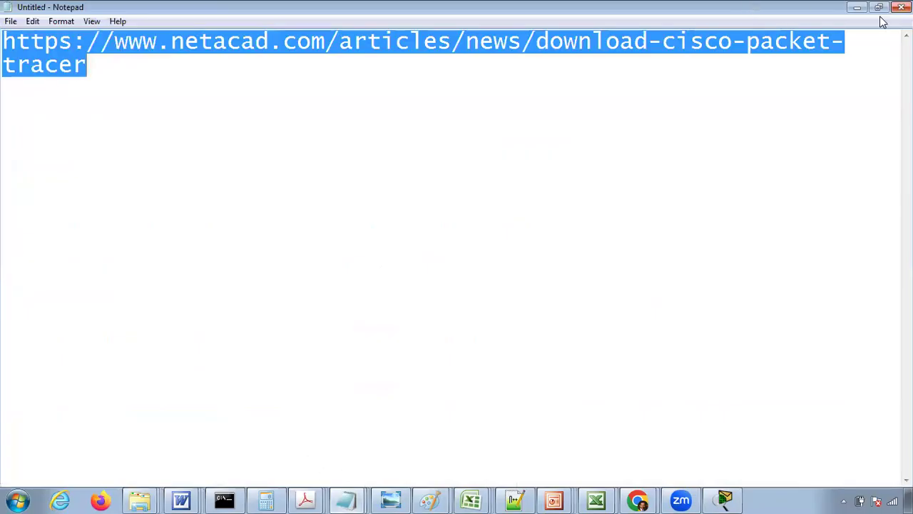
click(859, 9)
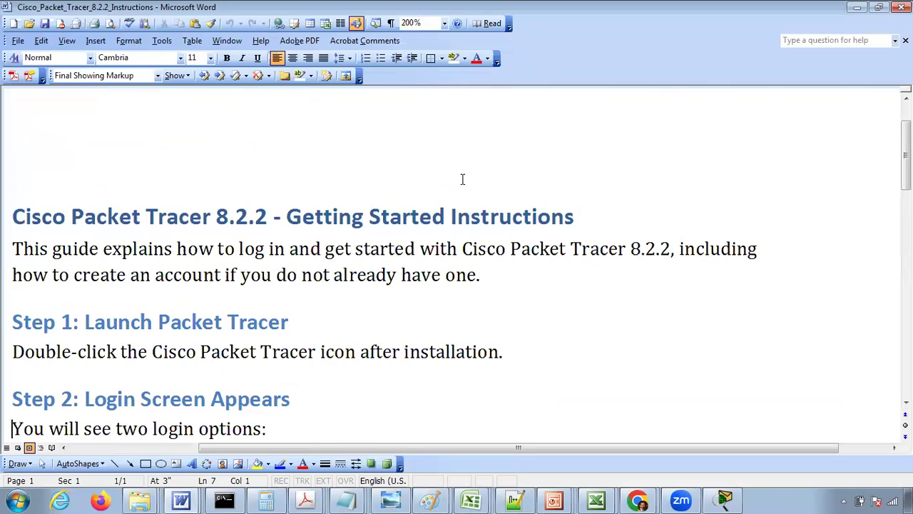
Insert an empty line above the Getting Started Instructions title and paste the Packet Tracer download URL there
click(14, 215)
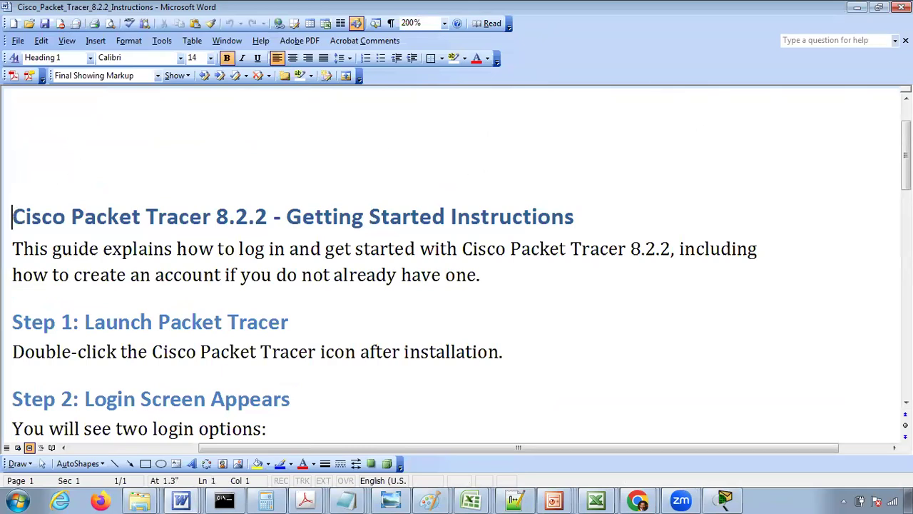
key(Return)
click(14, 213)
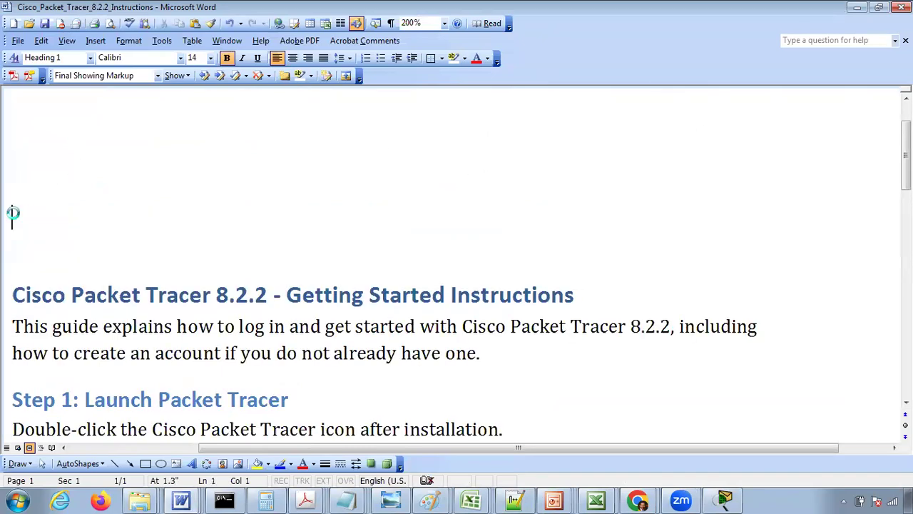
key(ctrl+v)
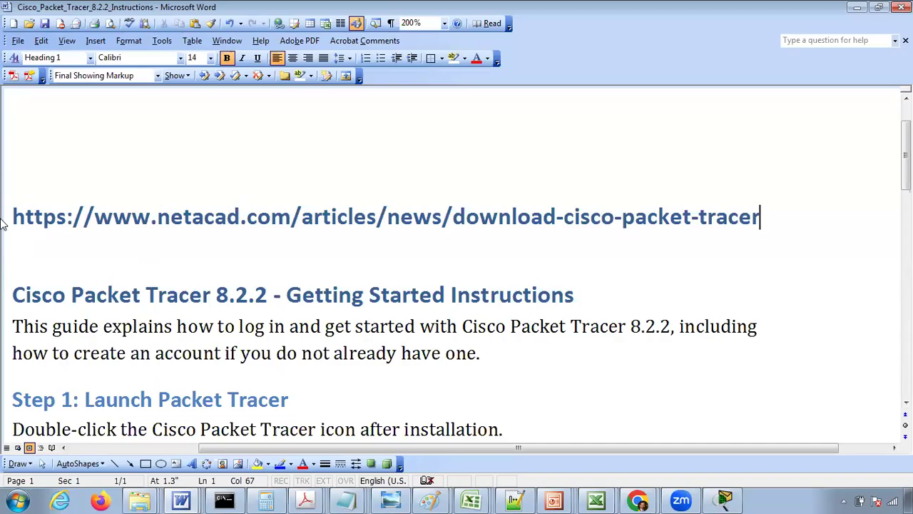
Replace the pasted URL above the title with the heading "Link" and paste the URL on a new line beneath it
drag(8, 219, 880, 200)
key(ctrl+c)
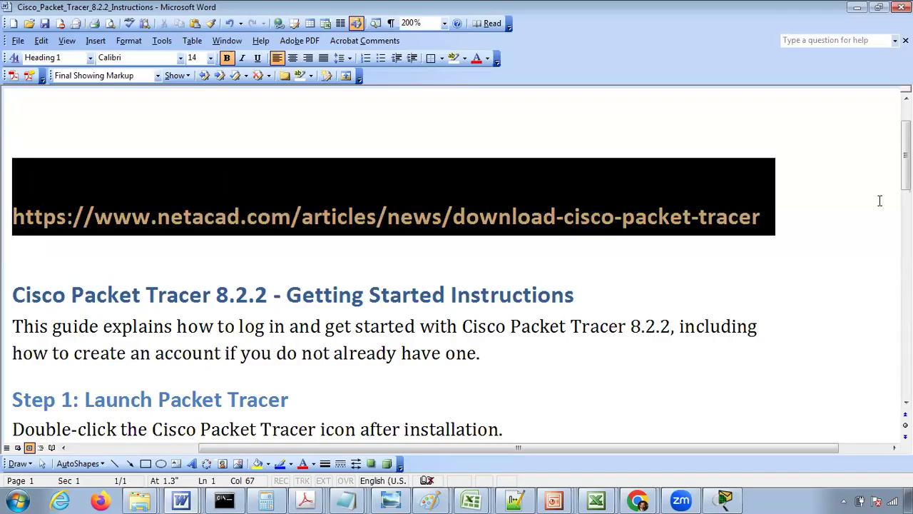
text(Lin)
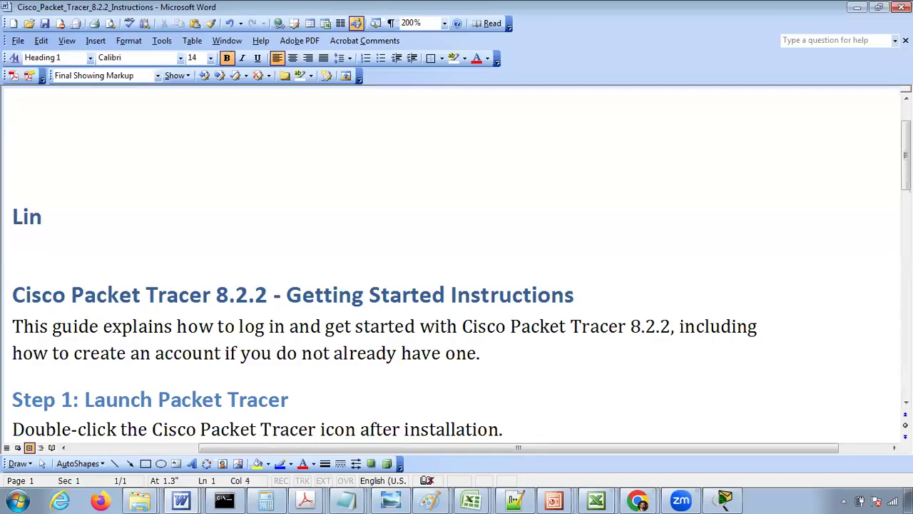
key(Home)
key(Right)
key(Right)
text(nk)
key(Delete)
key(Return)
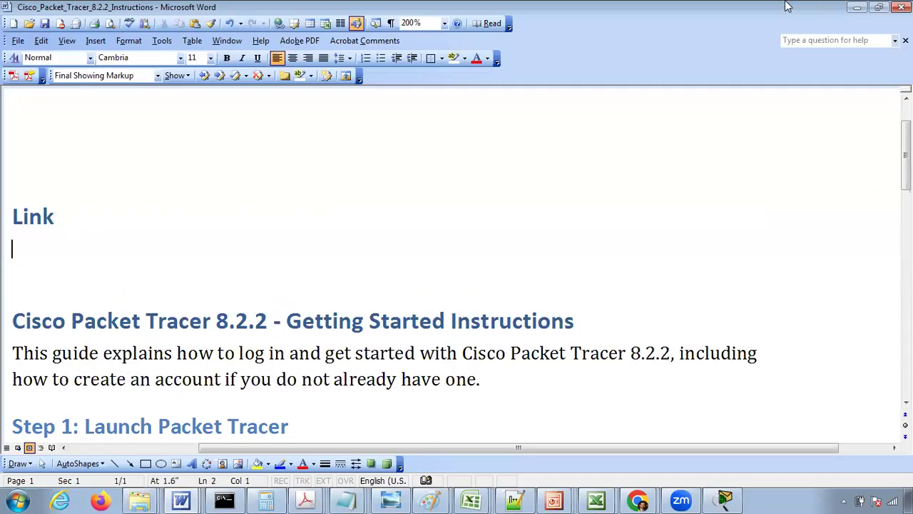
click(196, 25)
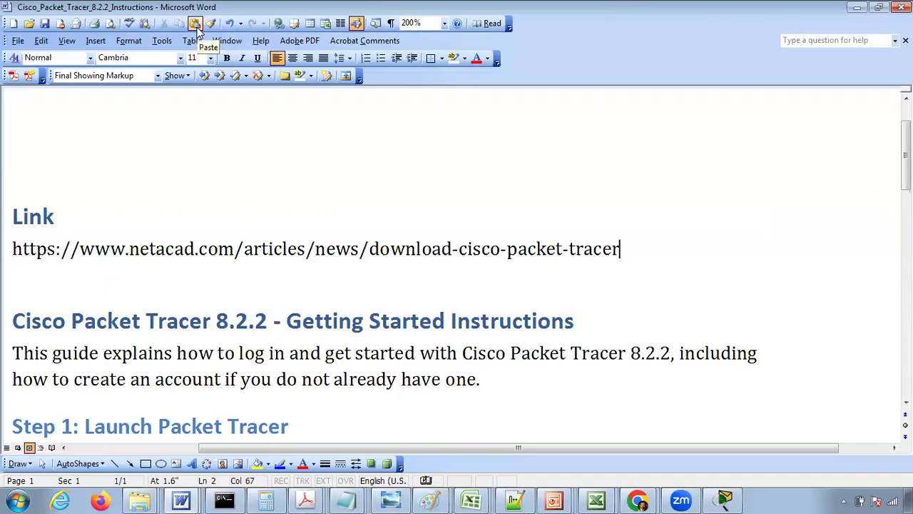
Read through the launch, login options, account creation and account login instructions in Steps 1 to 4
key(Page_Down)
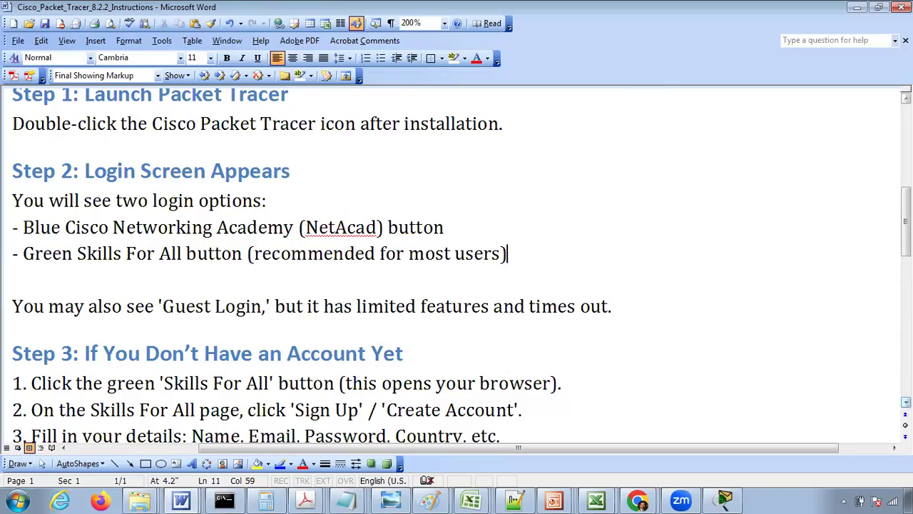
click(906, 402)
click(906, 402)
click(906, 402)
click(906, 402)
click(906, 403)
click(906, 402)
click(906, 403)
click(906, 402)
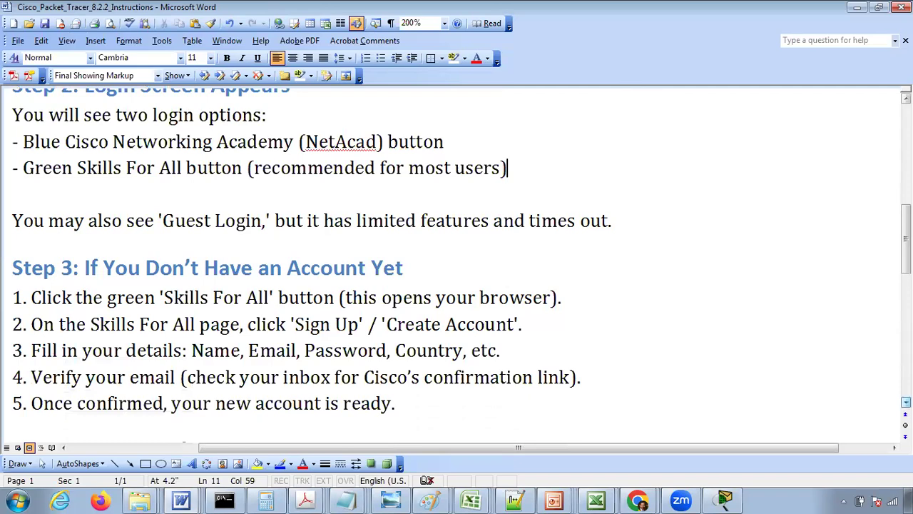
click(906, 403)
click(906, 403)
click(906, 402)
click(906, 402)
click(906, 403)
click(906, 403)
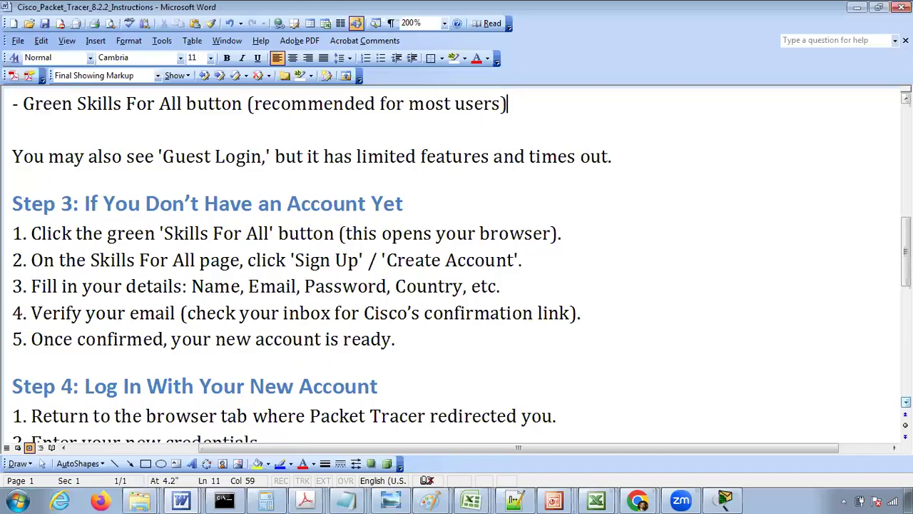
click(906, 403)
click(906, 402)
click(906, 402)
click(906, 402)
click(906, 402)
click(906, 403)
click(906, 402)
click(906, 402)
click(906, 402)
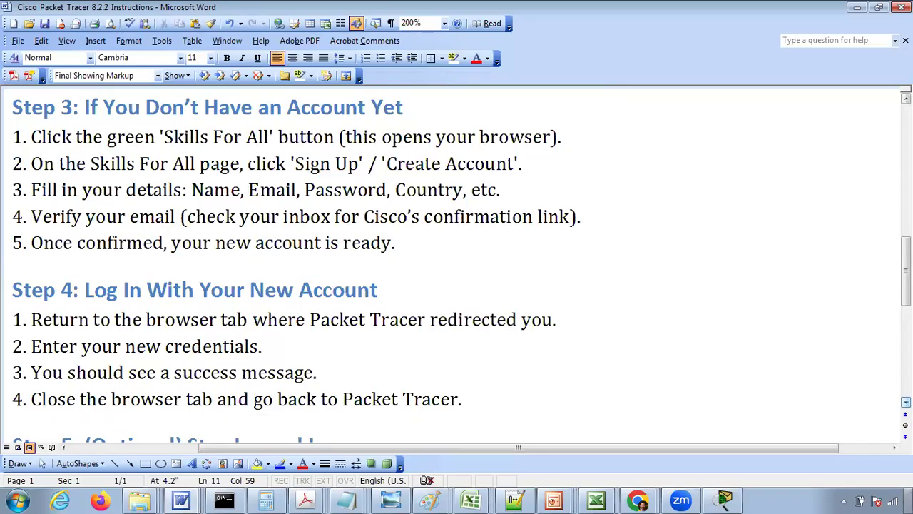
Switch to Cisco Packet Tracer and compare the Physical and Logical workspaces, ending in the Logical one
click(725, 499)
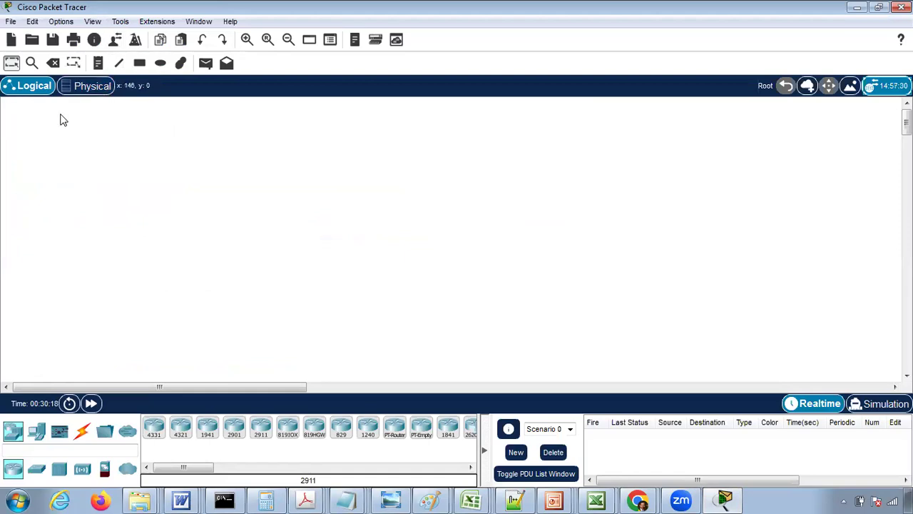
click(90, 85)
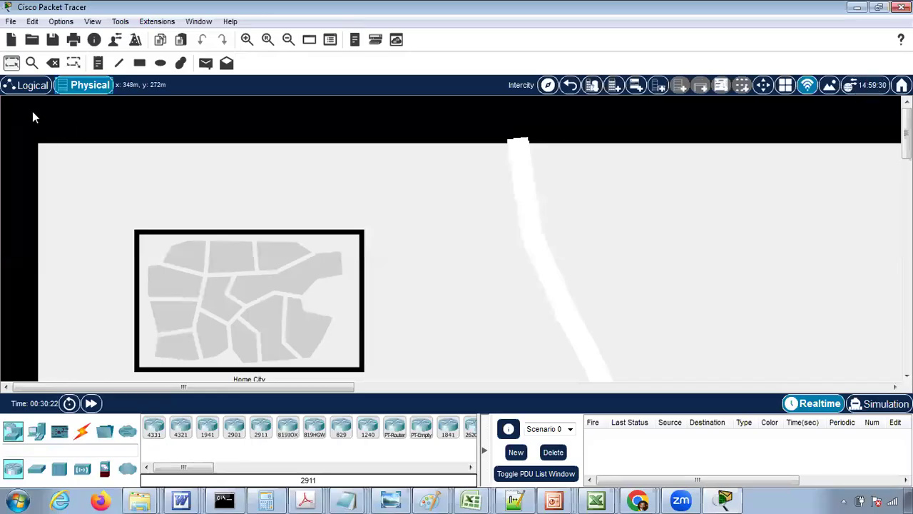
click(29, 88)
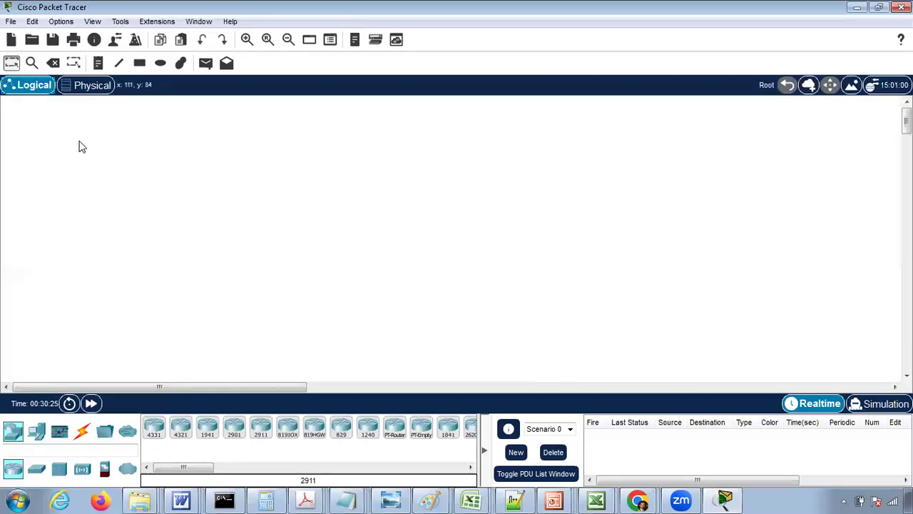
click(87, 91)
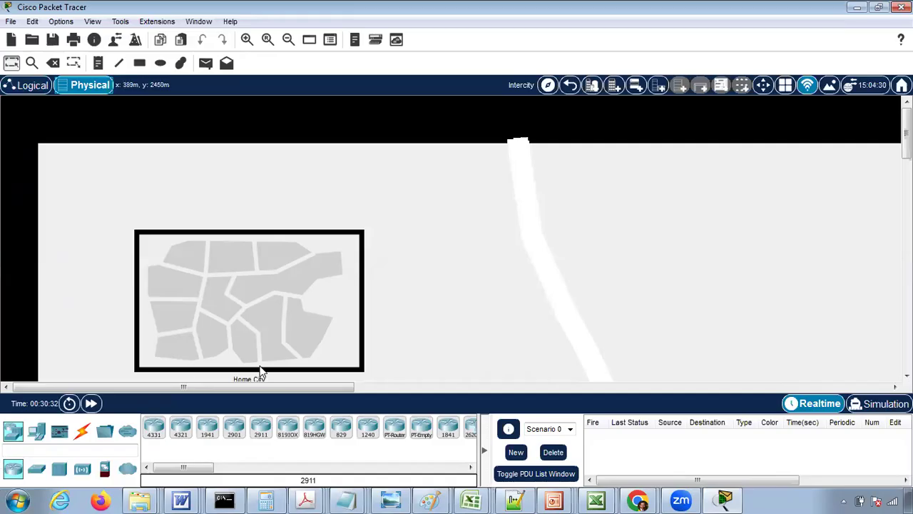
click(31, 88)
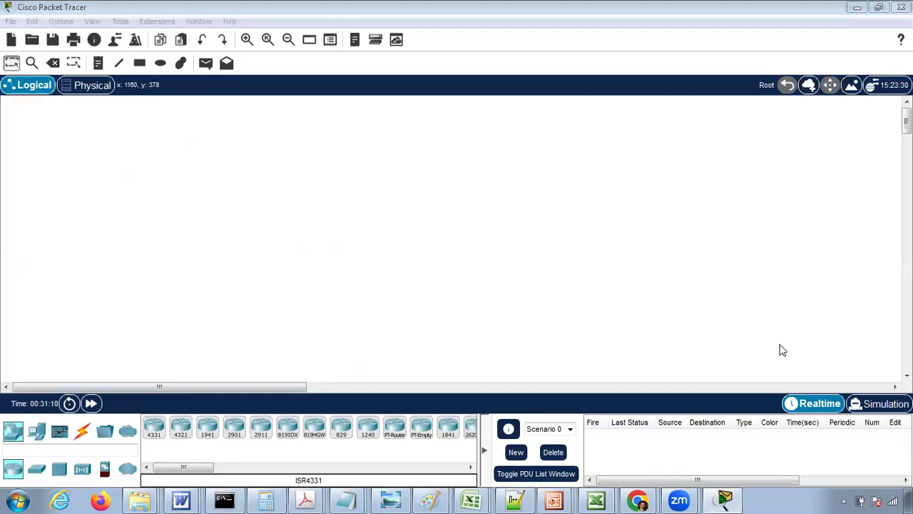
Look through the router, switch, end device and connection categories, then select and cancel the automatic connection type
click(363, 176)
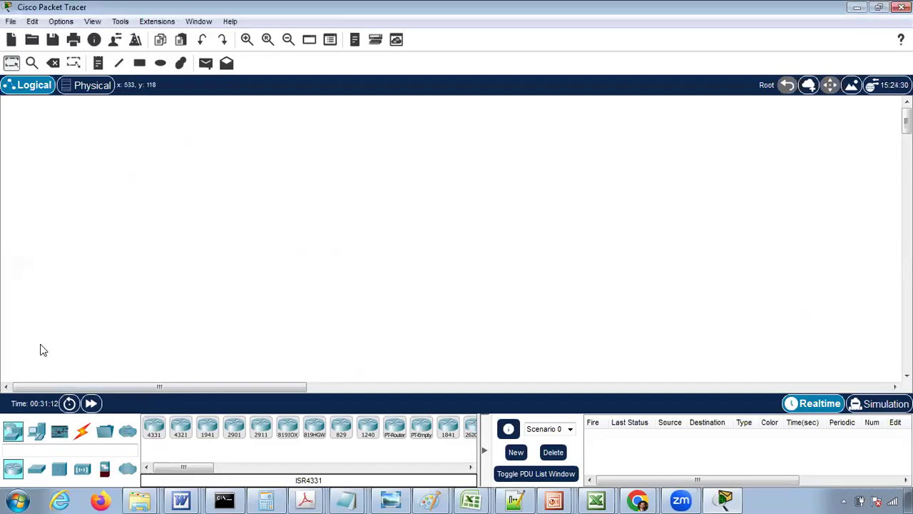
click(13, 434)
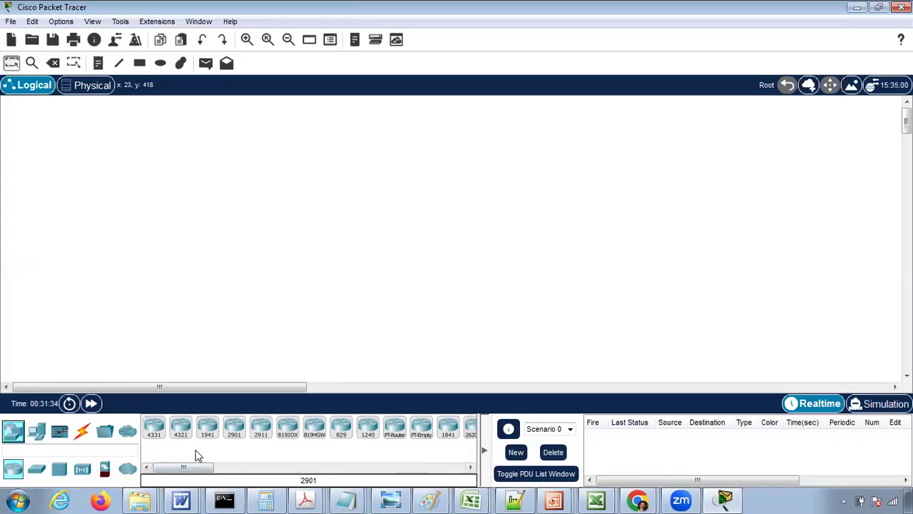
click(37, 471)
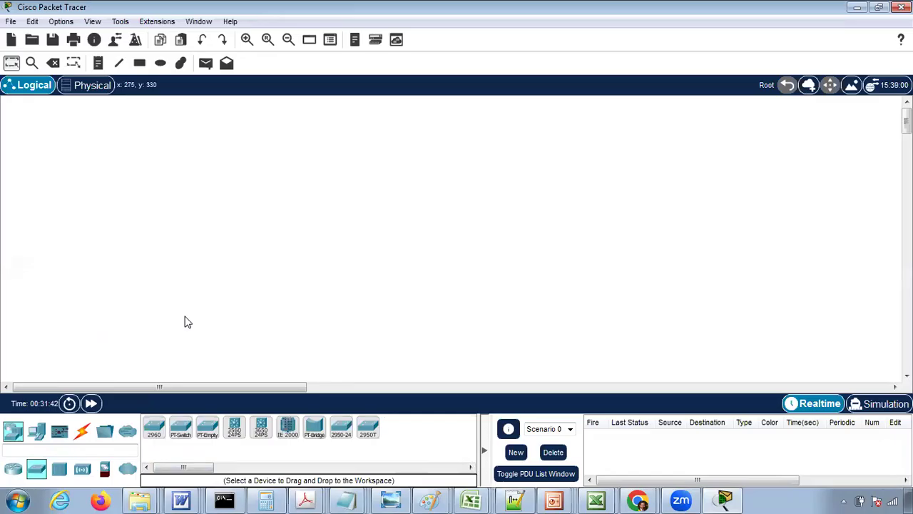
click(37, 430)
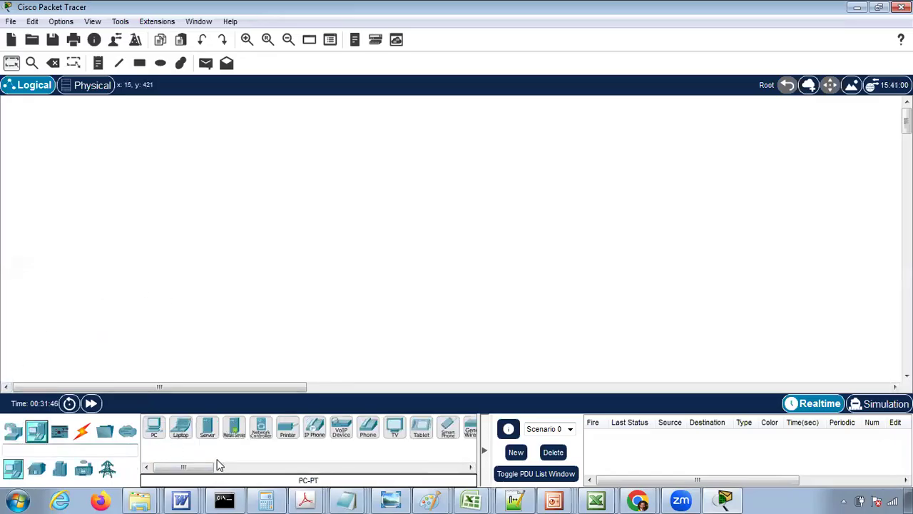
click(79, 431)
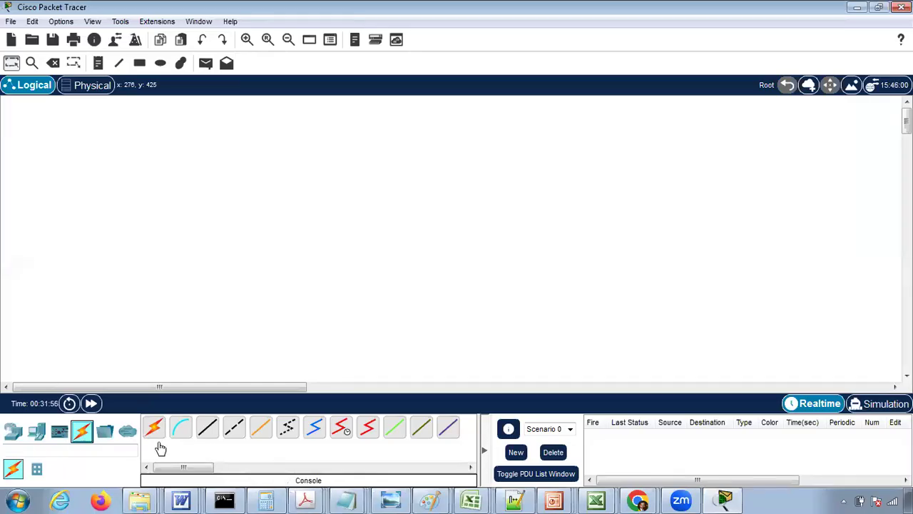
click(151, 428)
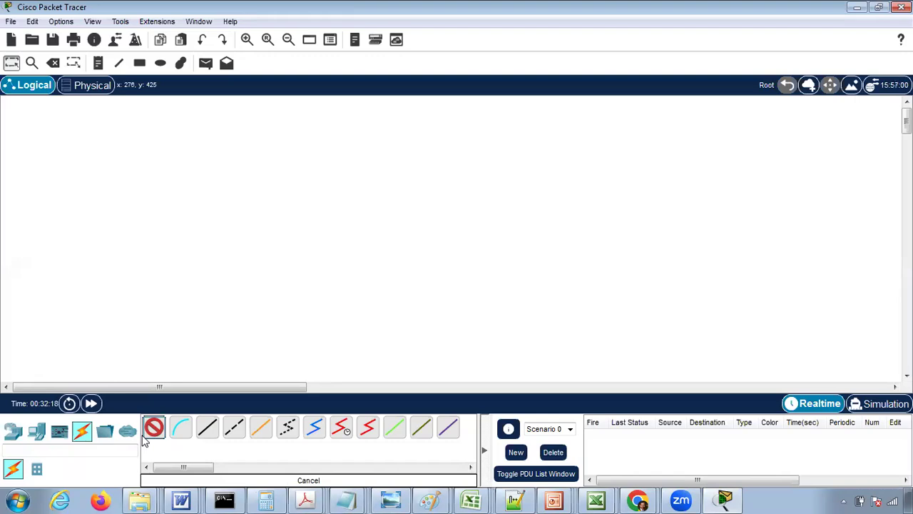
click(157, 432)
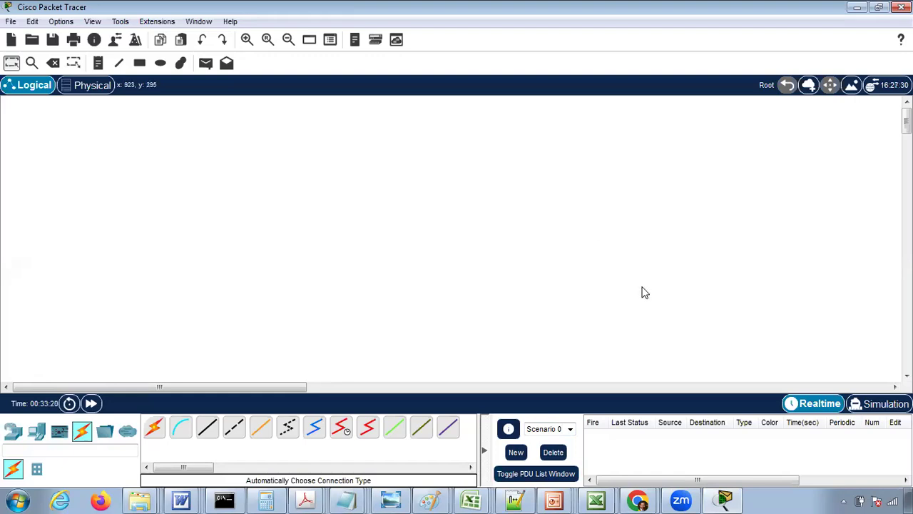
Switch to the Module 4 - LANs-ExtendedLANs-VLANs-1 presentation in PowerPoint and review the Virtual LANs and Router in a Stick slides
right_click(554, 500)
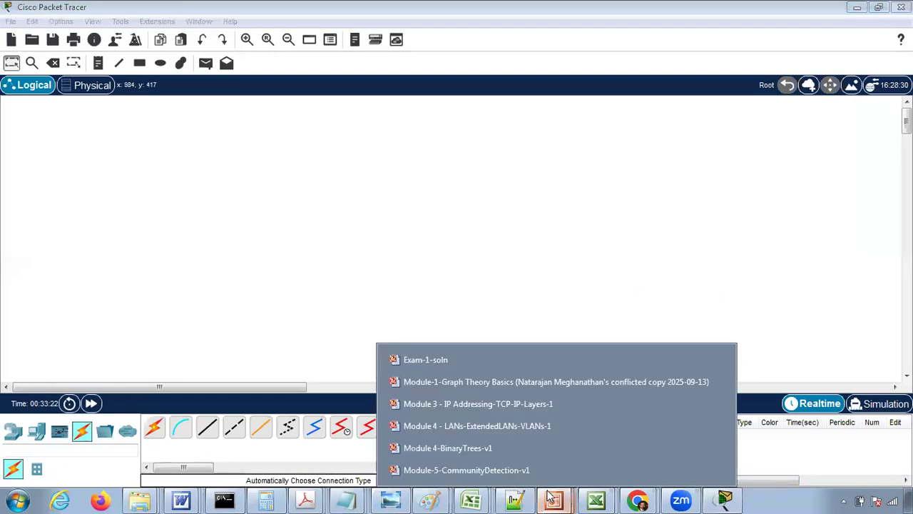
click(597, 425)
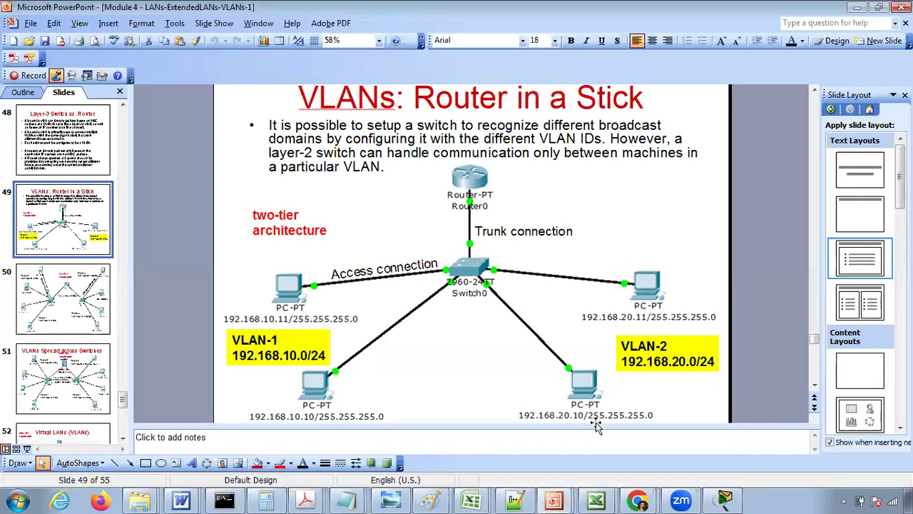
key(Page_Up)
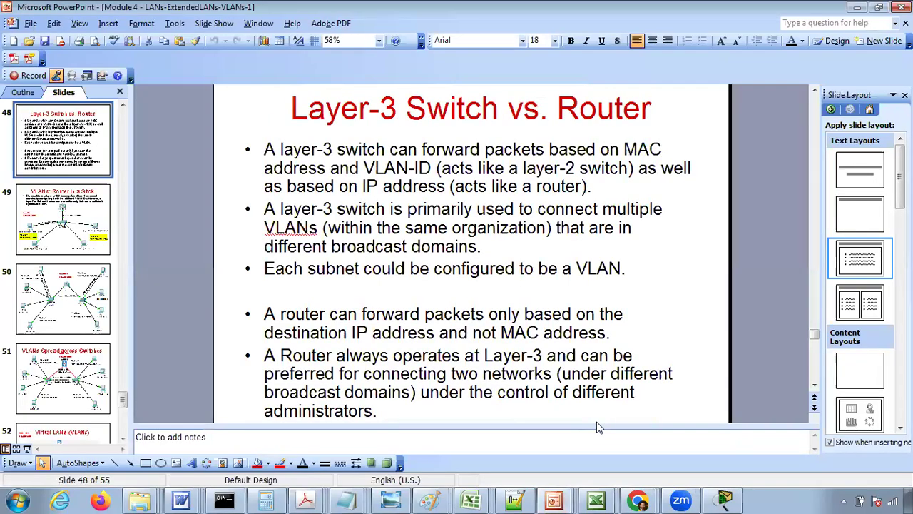
key(Page_Up)
key(Page_Up)
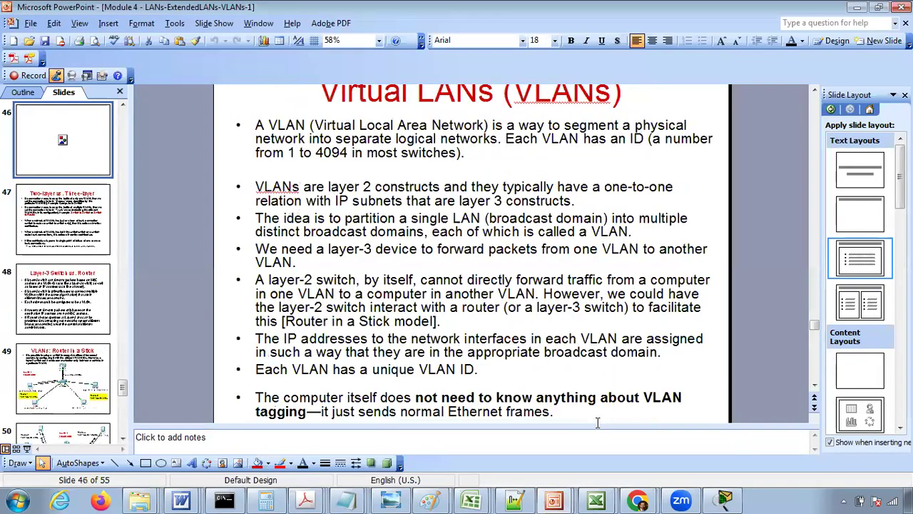
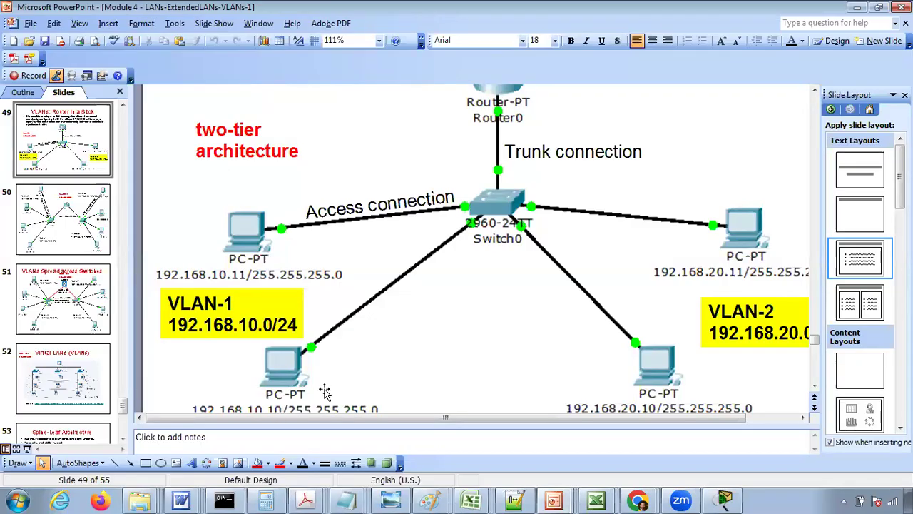
click(816, 391)
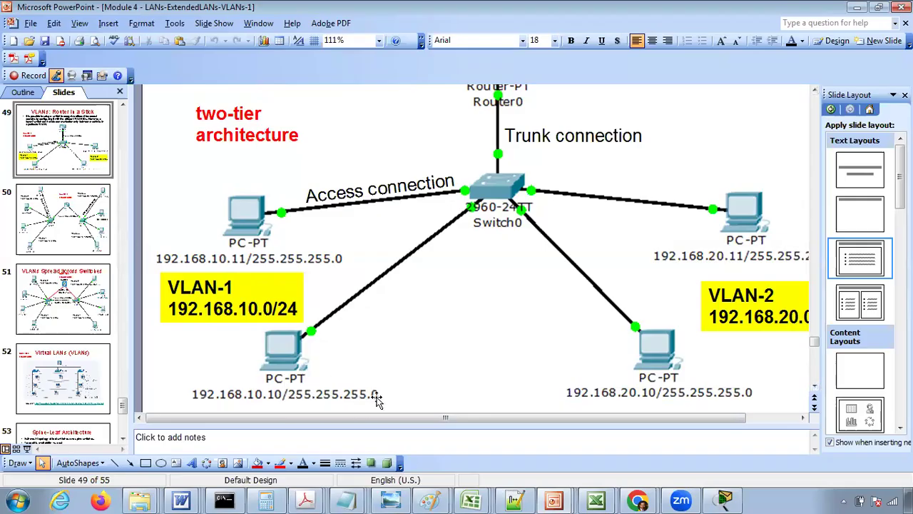
Switch to the Notepad note with the netacad download link and place it as a smaller window over the slide
click(349, 500)
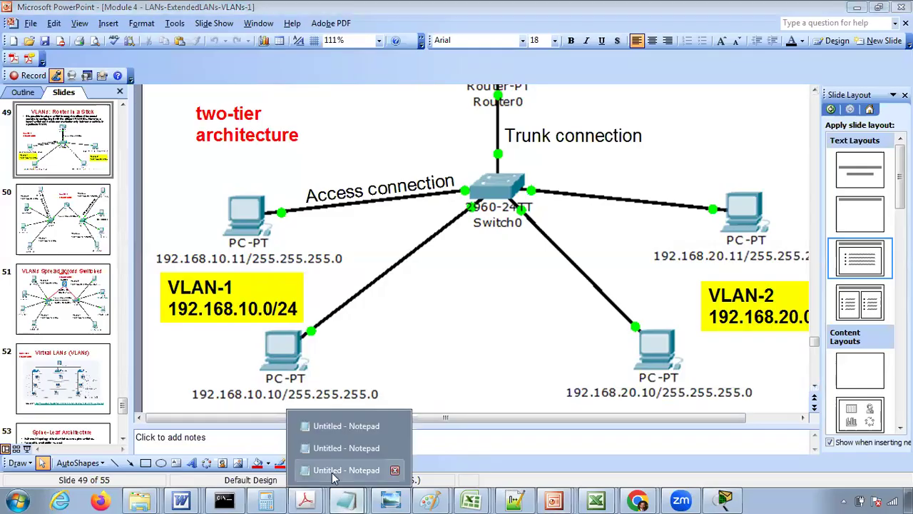
click(332, 470)
key(Right)
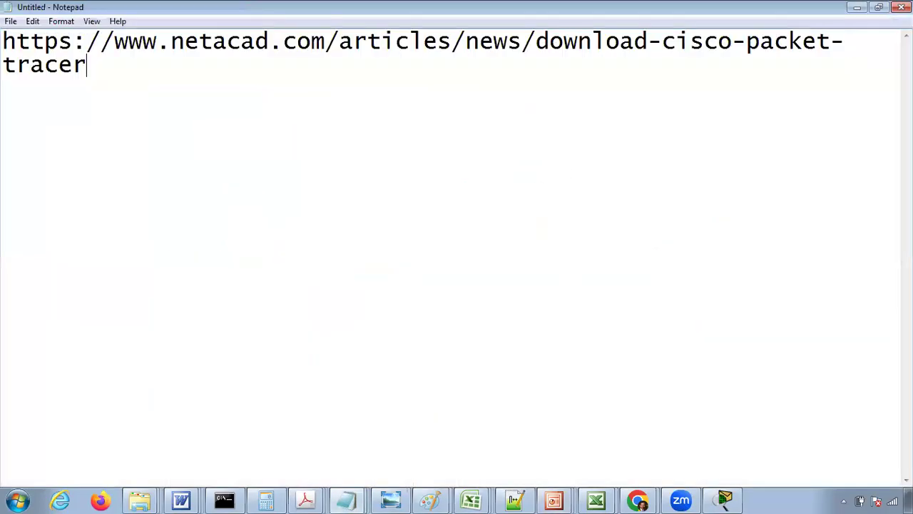
double_click(467, 4)
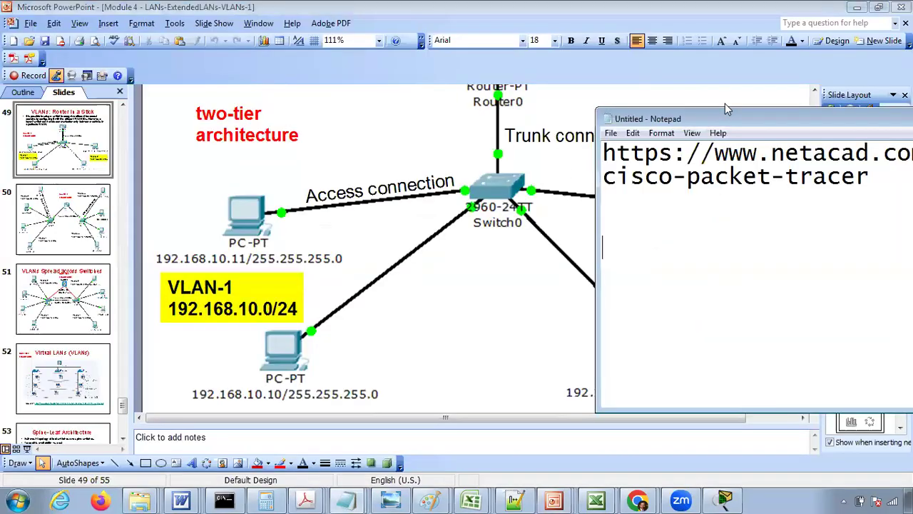
drag(719, 120, 528, 82)
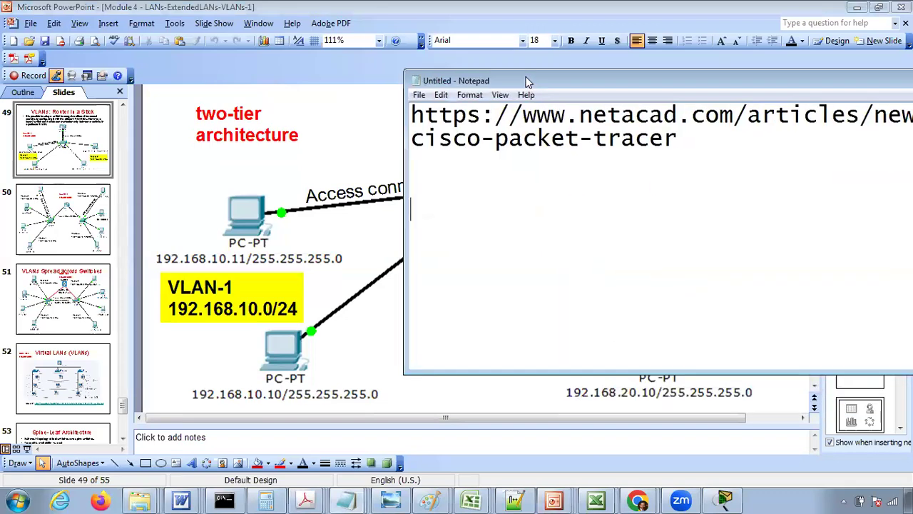
Write the host address 192.168.10.10 and mask 255.255.255.0 on separate lines below the link, followed by a dashed line
key(Return)
key(Return)
text(192.)
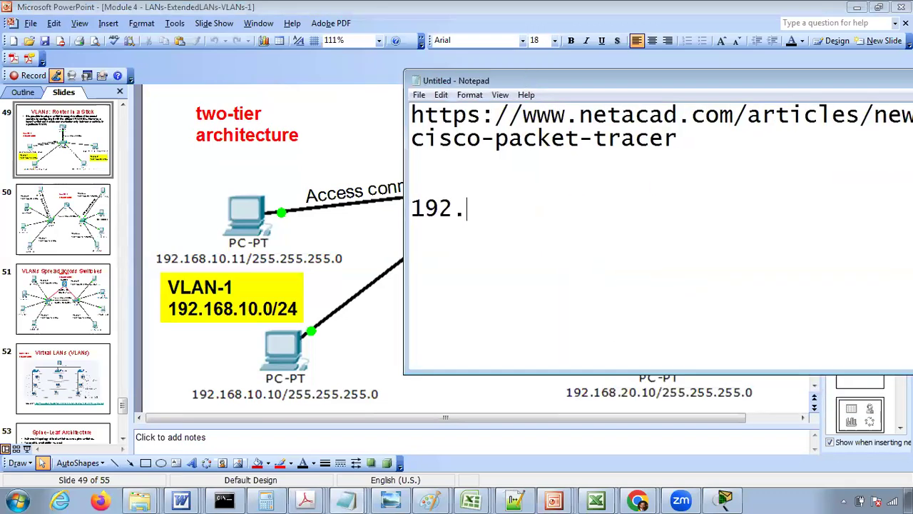
text(168.10.10)
key(Return)
text(255.2)
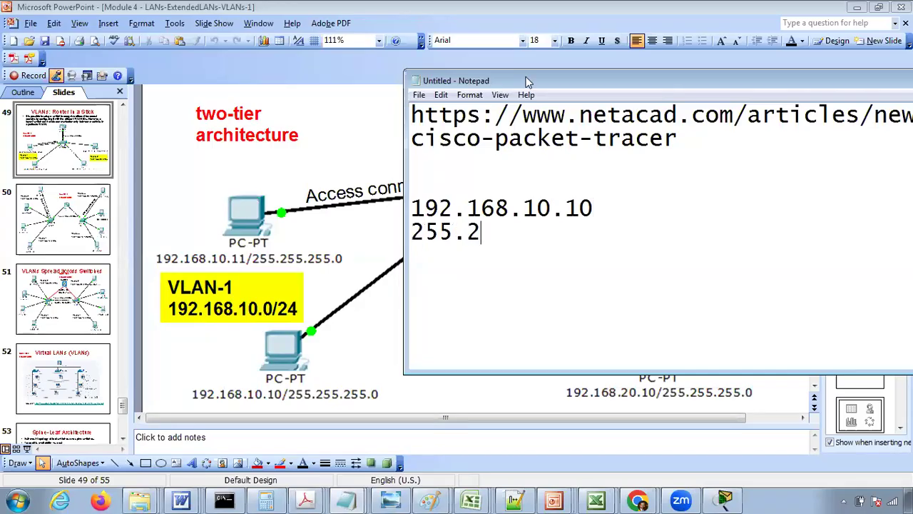
text(55.255.0 ---------------)
key(Return)
Write the result 192.168.10.0 / 24 under the dashed line and label it "subnet address" on the line below
text(1)
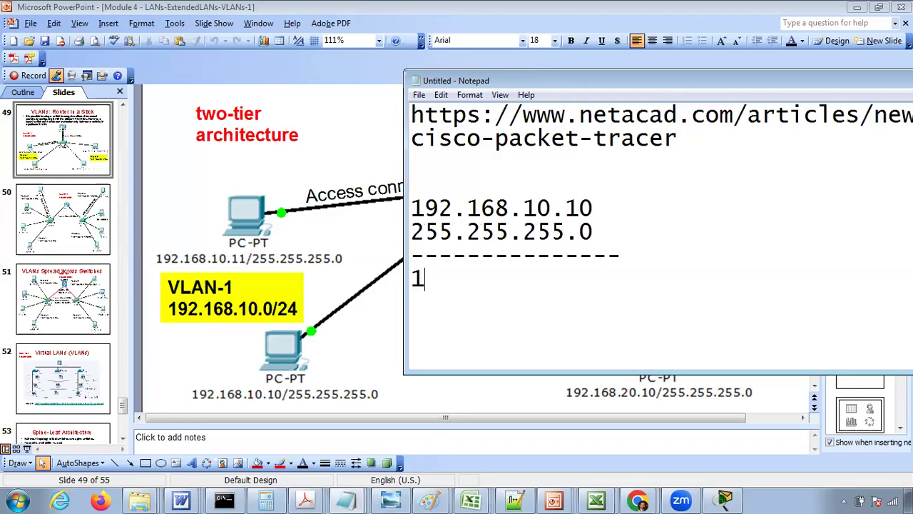
text(92.168.10.0)
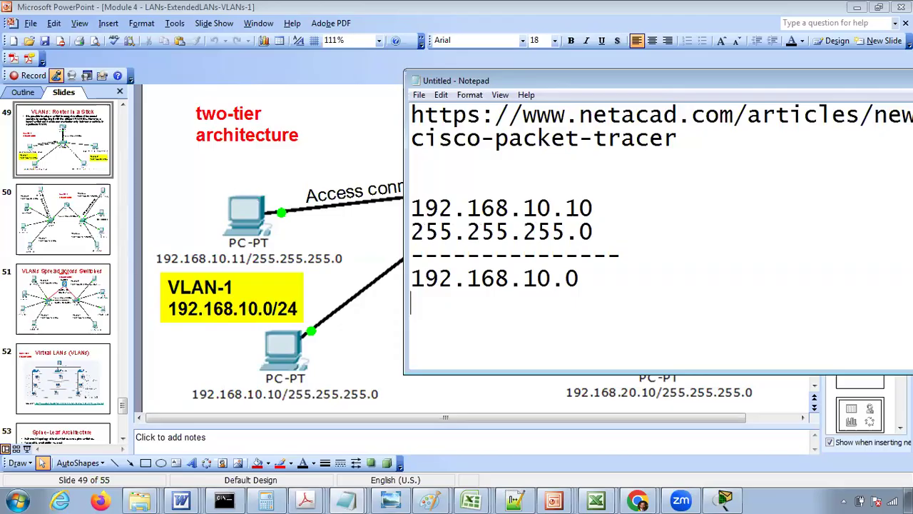
text(subnet add)
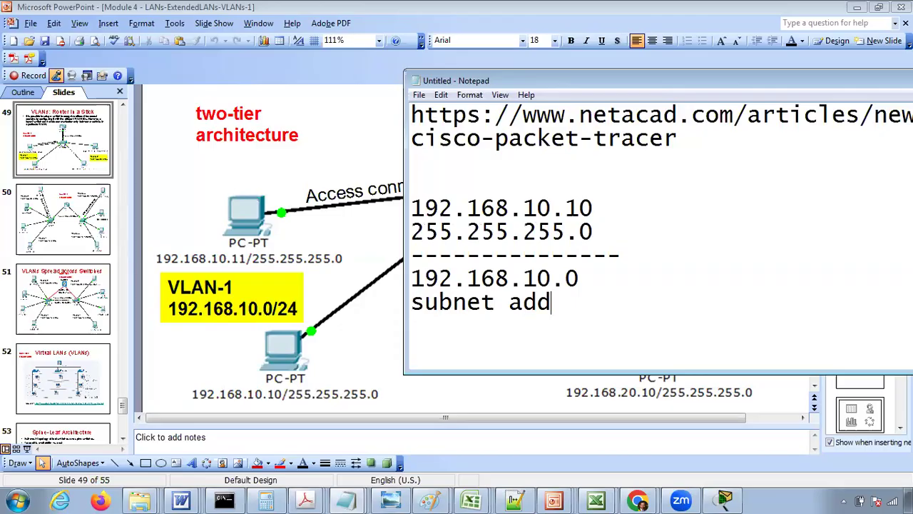
text(ress)
text( / 24)
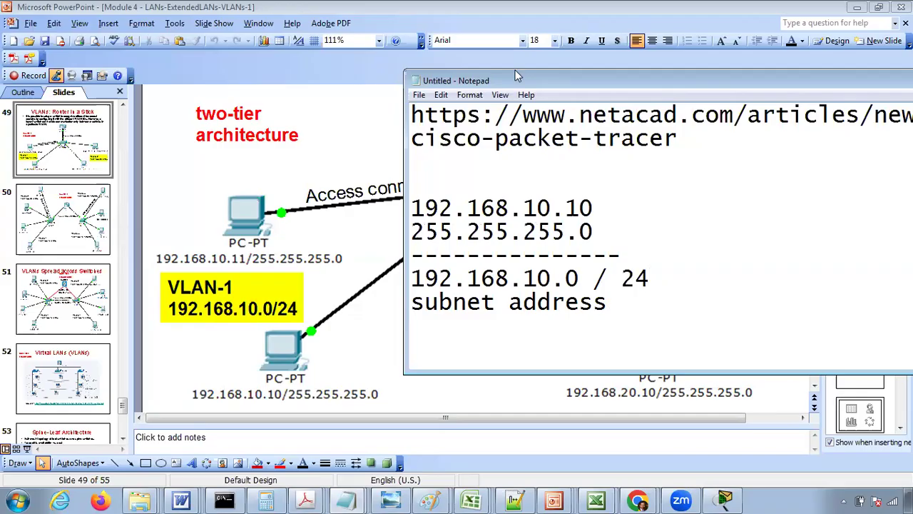
Highlight the host part of 192.168.10.10, and add the line "192.168.10.1 gateway router" below the subnet address
click(566, 208)
shift+click(604, 209)
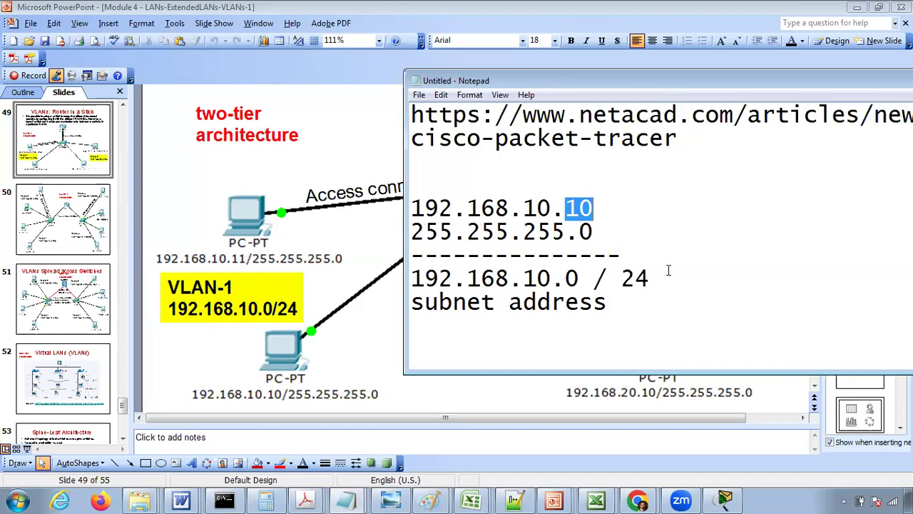
click(621, 303)
key(Return)
text(19)
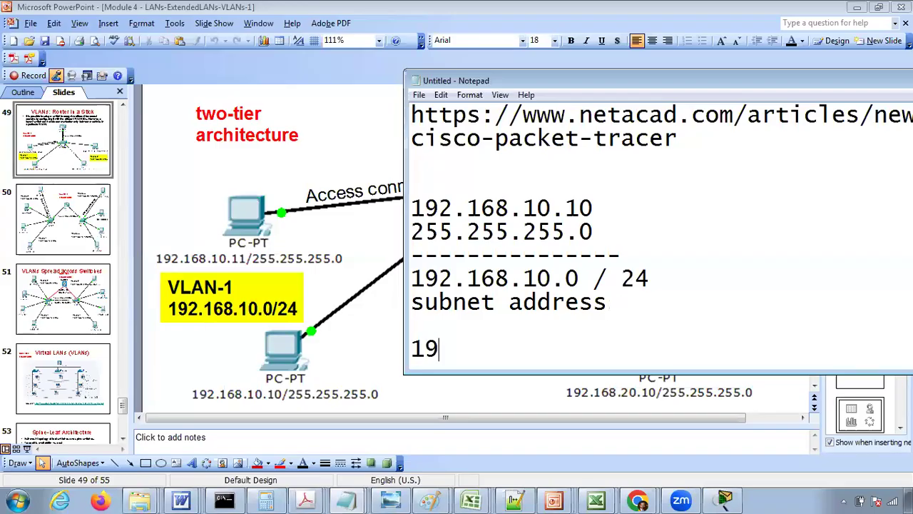
text(2.168.10.1)
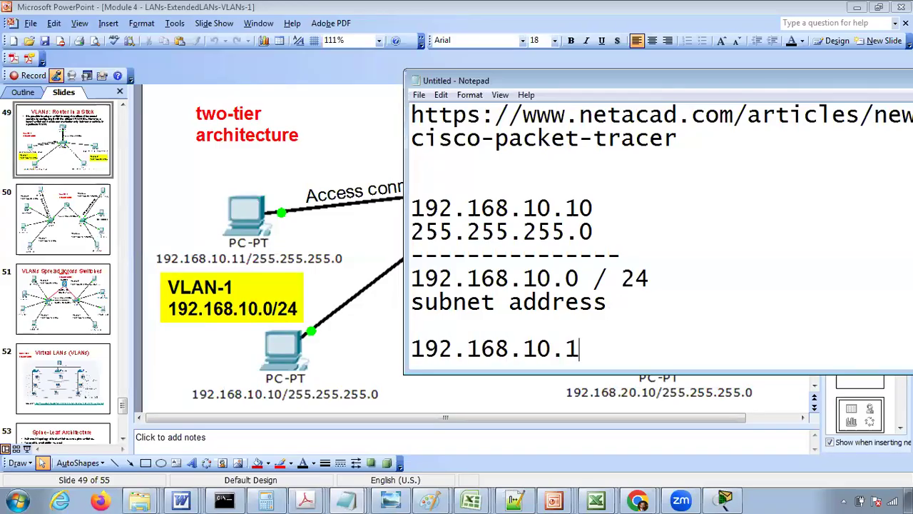
drag(568, 349, 600, 348)
click(600, 349)
text(gatew)
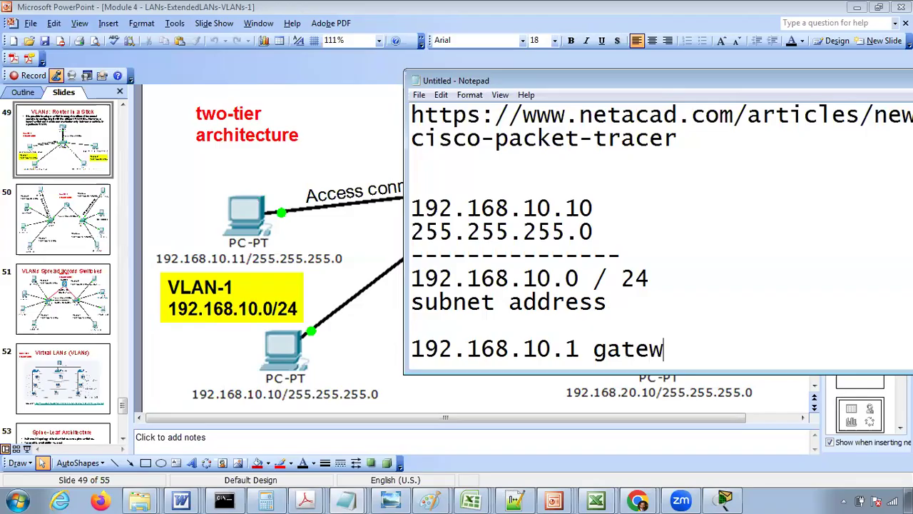
text(ay router)
key(Return)
key(Return)
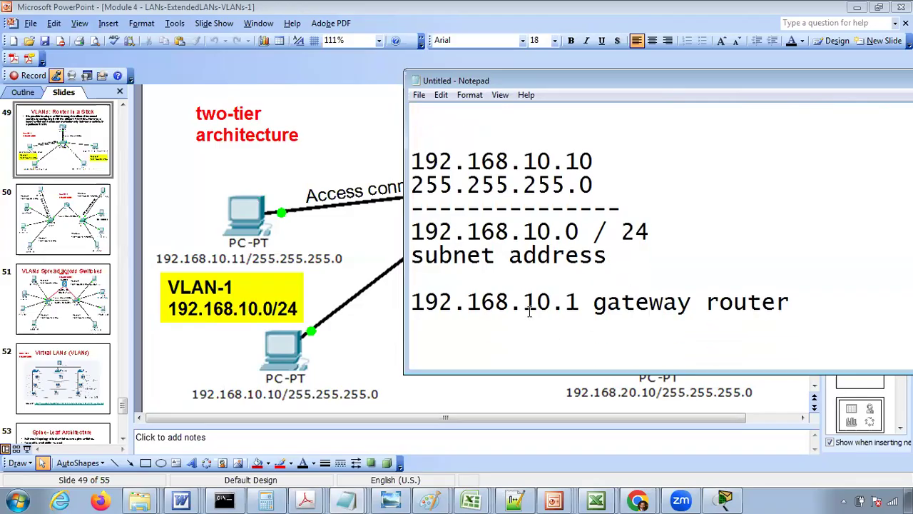
Move the note aside and return to the PowerPoint slide to check the VLAN-2 subnet and its PC addresses
drag(618, 84, 99, 72)
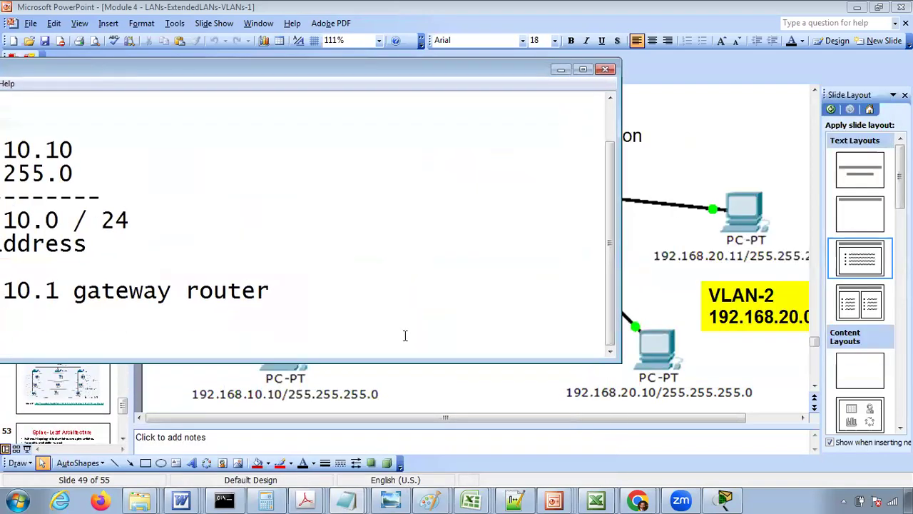
click(494, 420)
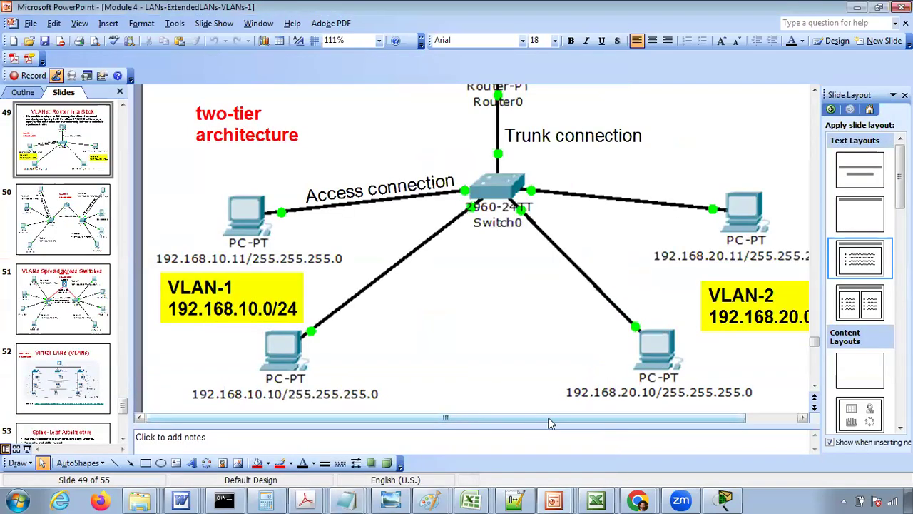
drag(672, 421, 696, 421)
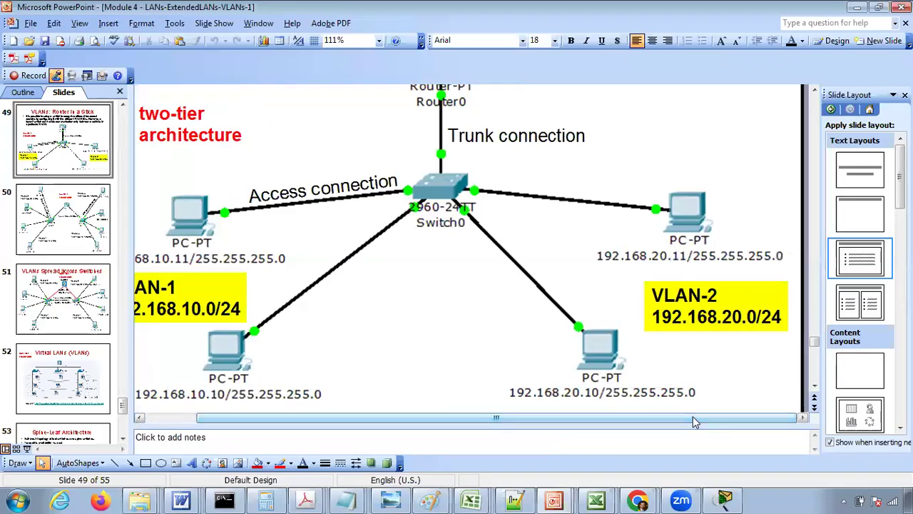
Switch back to the Notepad note and add the VLAN-2 subnet 192.168.20.0/24 below the gateway line
click(352, 500)
click(330, 471)
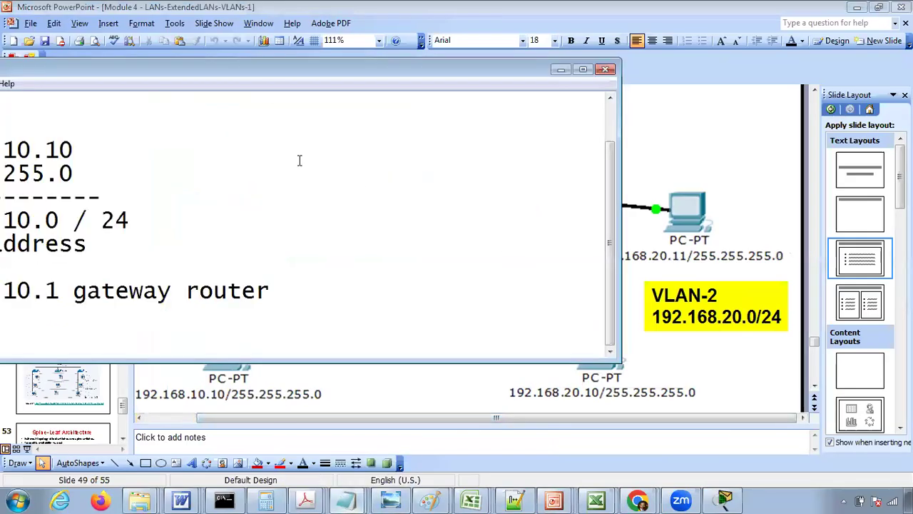
drag(207, 76, 409, 80)
key(Return)
key(Return)
text(192.168.20.0/24)
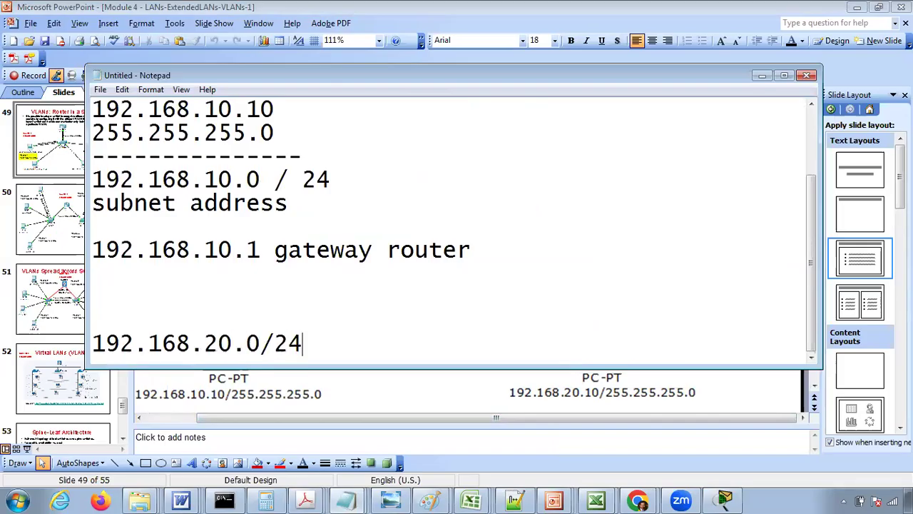
key(Return)
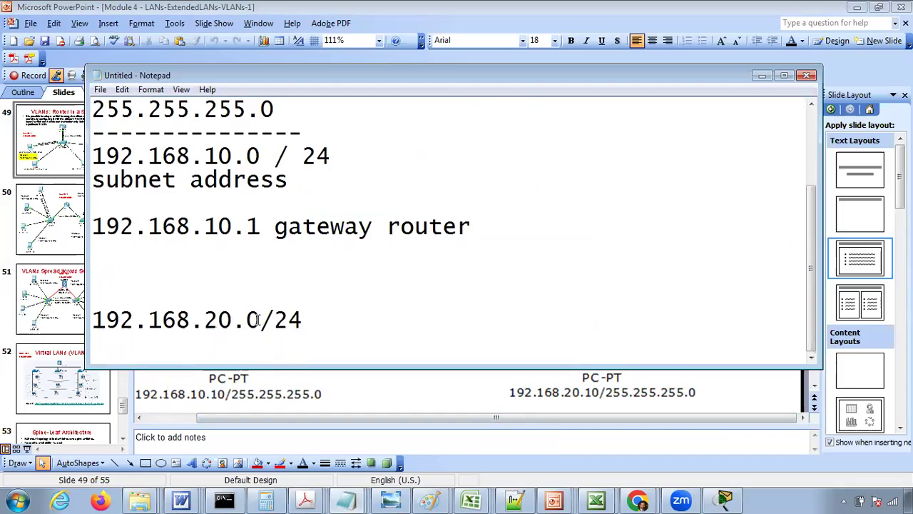
Add the VLAN-2 gateway address 192.168.20.1 on its own line below the 192.168.20.0/24 subnet
key(Return)
text(1952.)
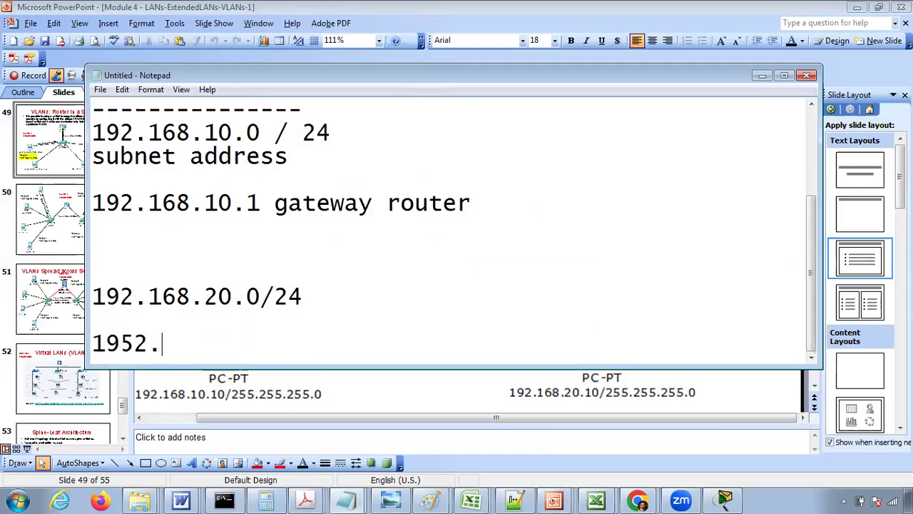
key(BackSpace)
key(BackSpace)
key(BackSpace)
key(BackSpace)
text(192.168.20.1)
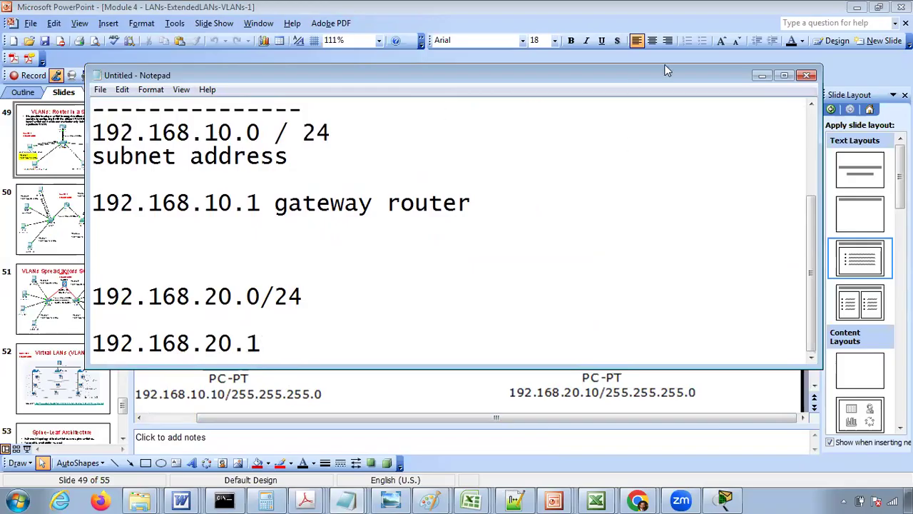
Return to the PowerPoint slide and examine the router and its trunk connection to the switch
click(691, 6)
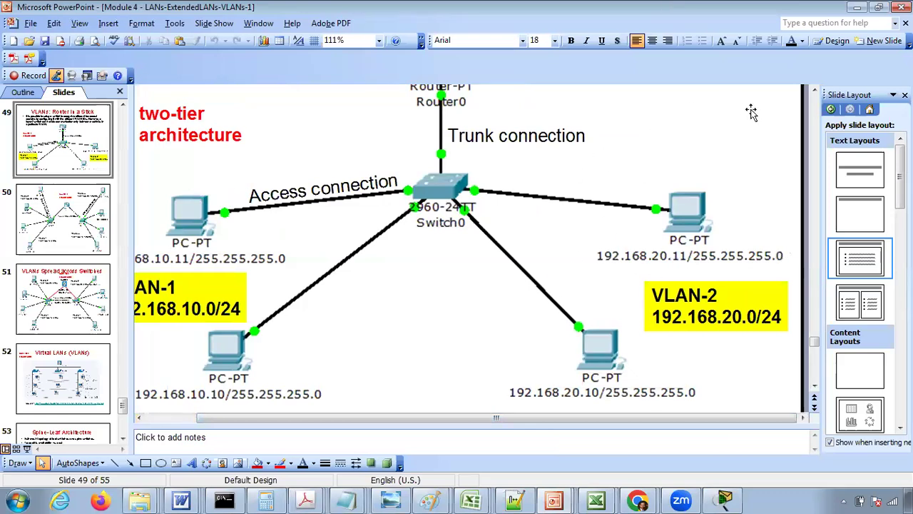
click(814, 93)
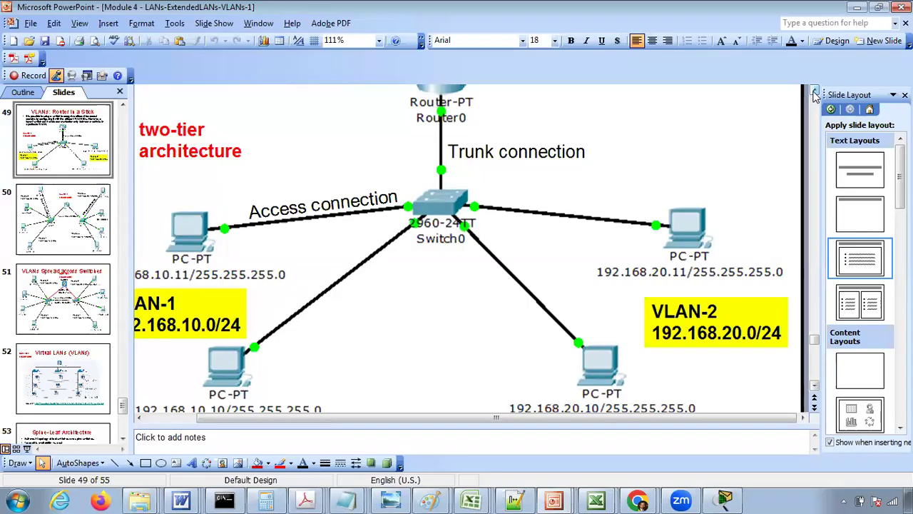
click(815, 92)
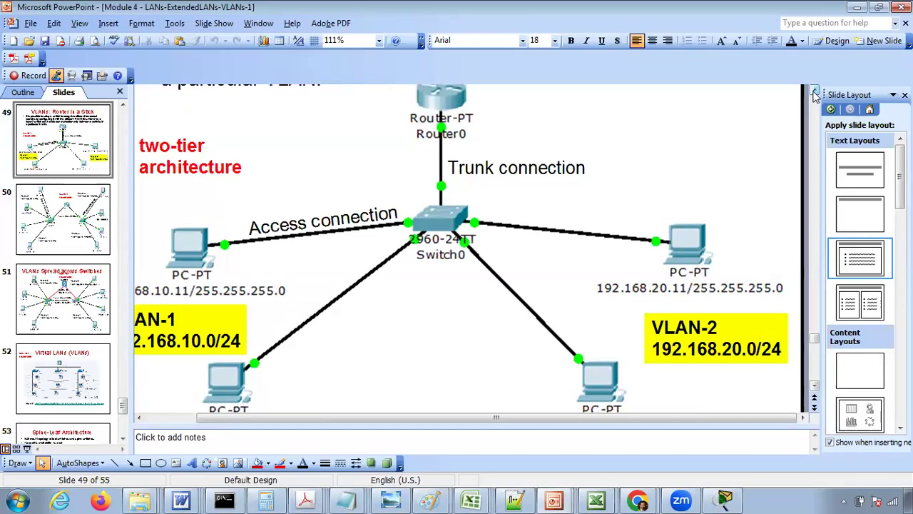
click(815, 92)
click(815, 93)
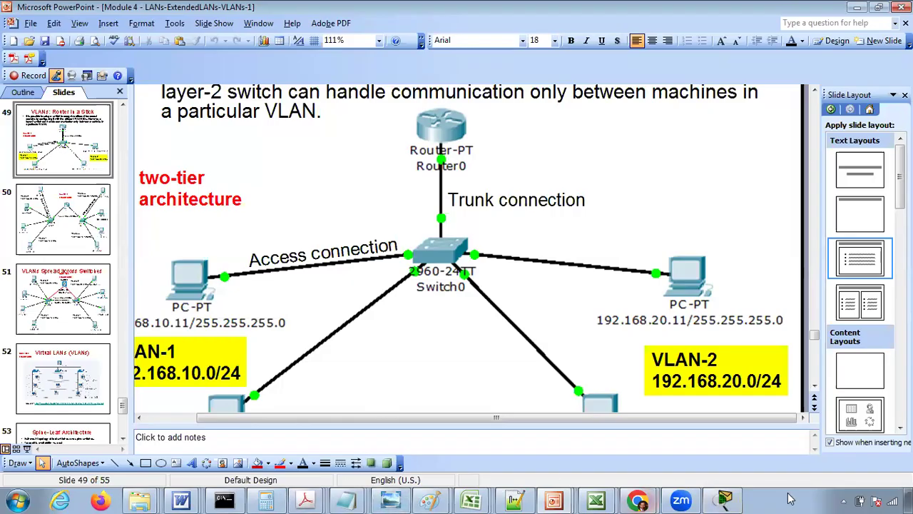
Switch to Cisco Packet Tracer and place a 2960 switch in the Logical workspace
click(724, 499)
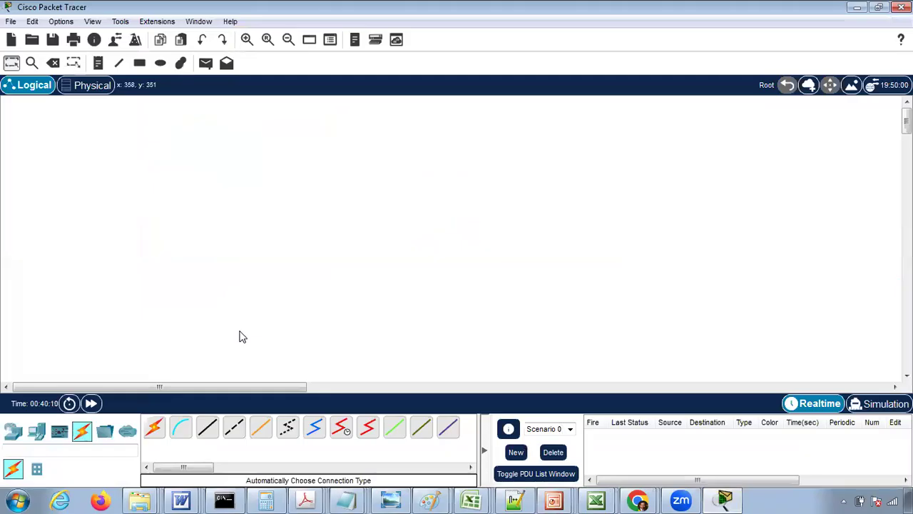
click(15, 432)
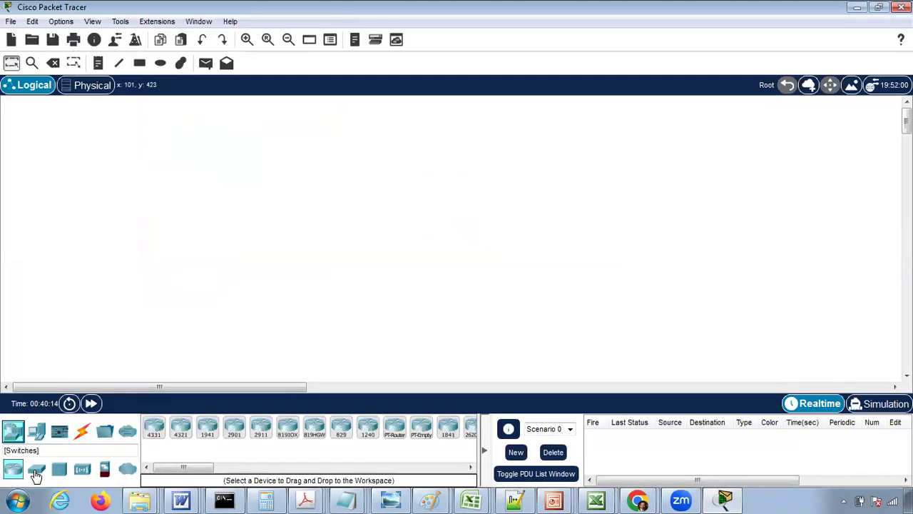
click(35, 473)
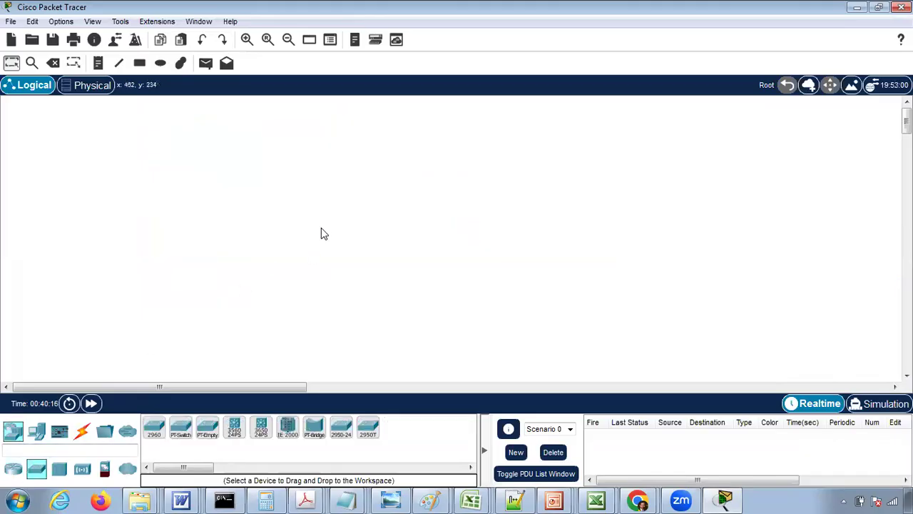
double_click(401, 6)
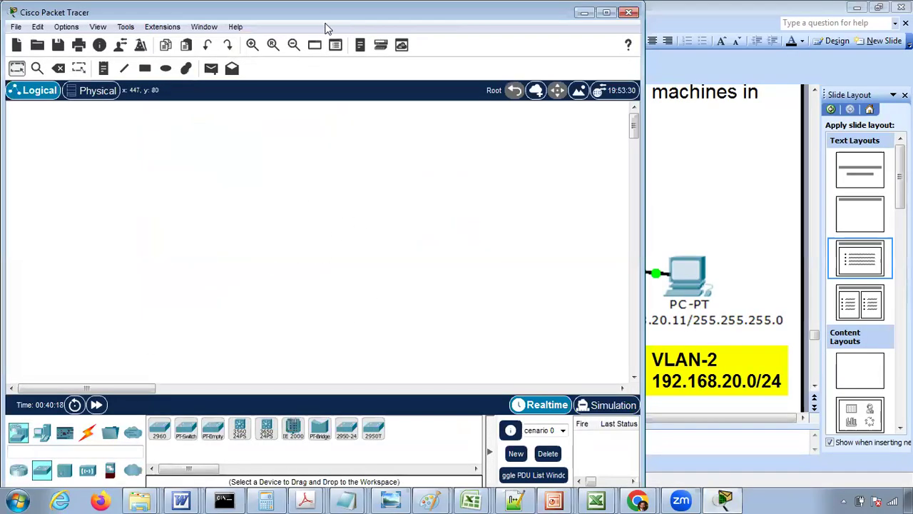
drag(315, 17, 411, 1)
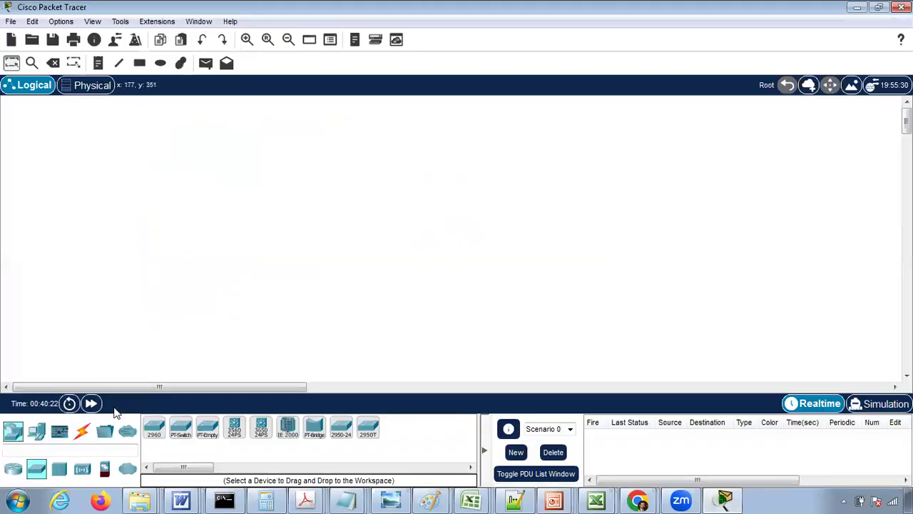
click(156, 428)
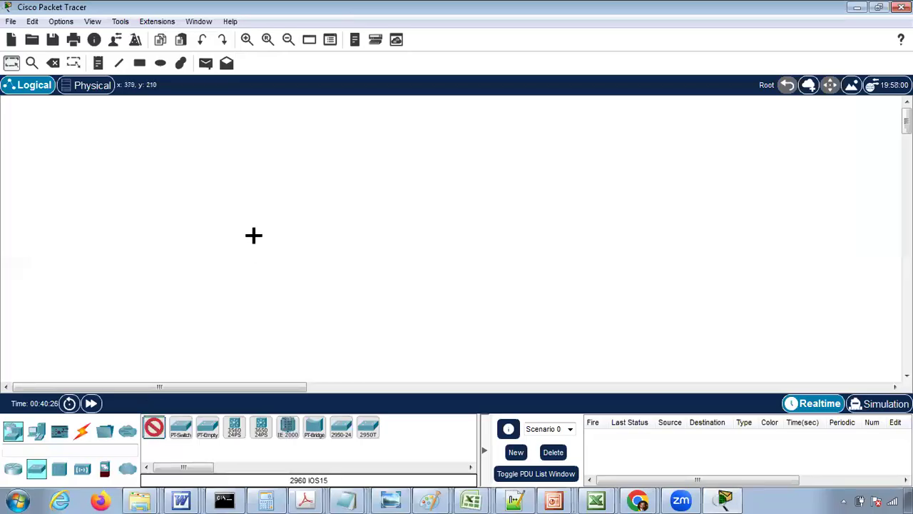
click(253, 239)
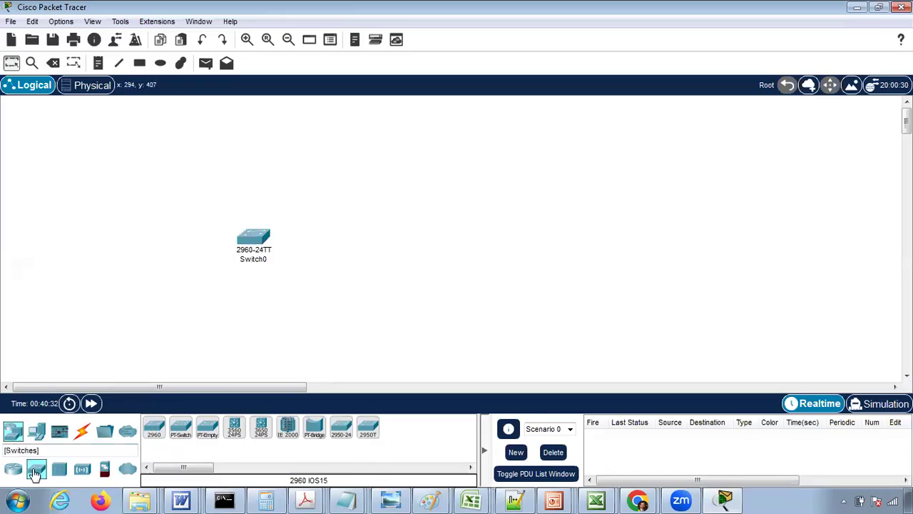
Place a second 2960 switch level with Switch0 and two PCs below Switch0 in the Logical workspace
click(154, 427)
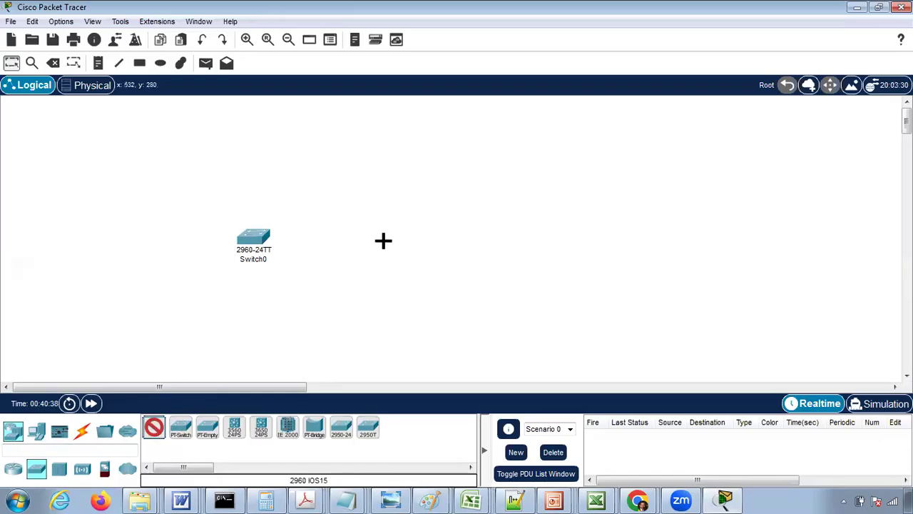
click(454, 241)
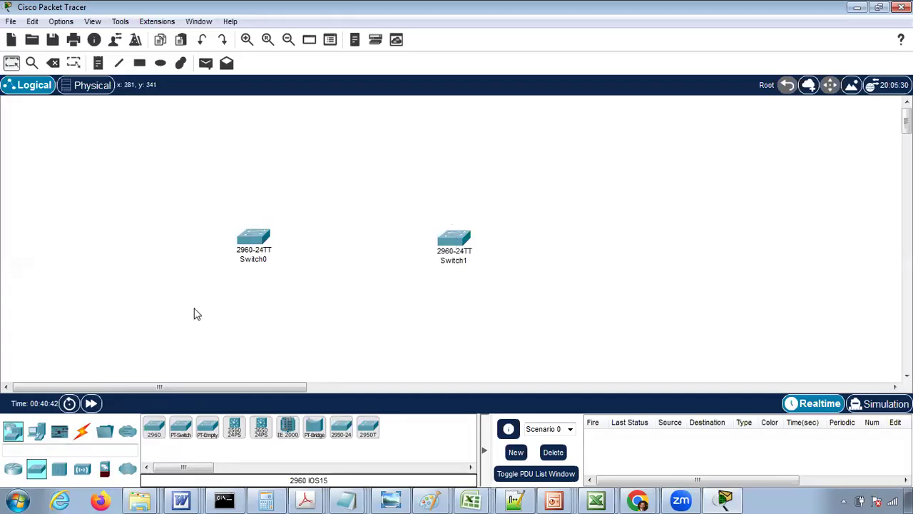
click(37, 432)
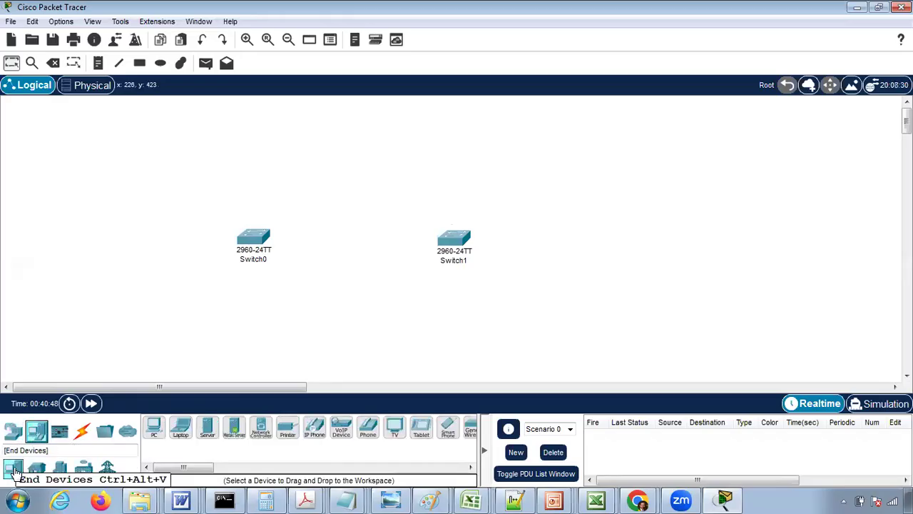
click(155, 429)
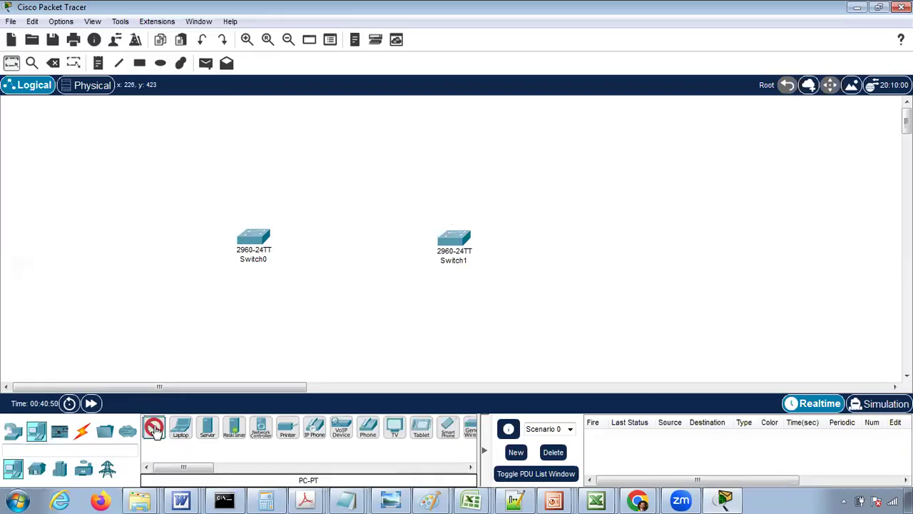
click(172, 302)
click(153, 434)
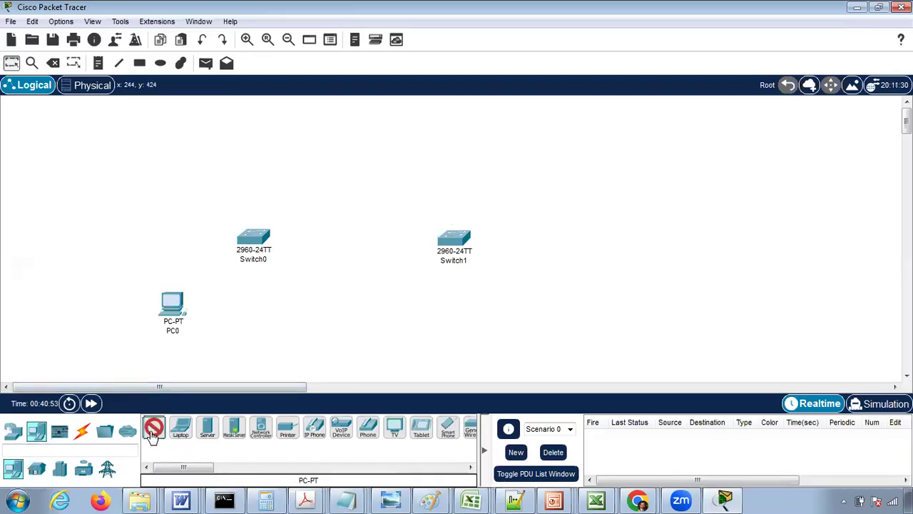
click(252, 321)
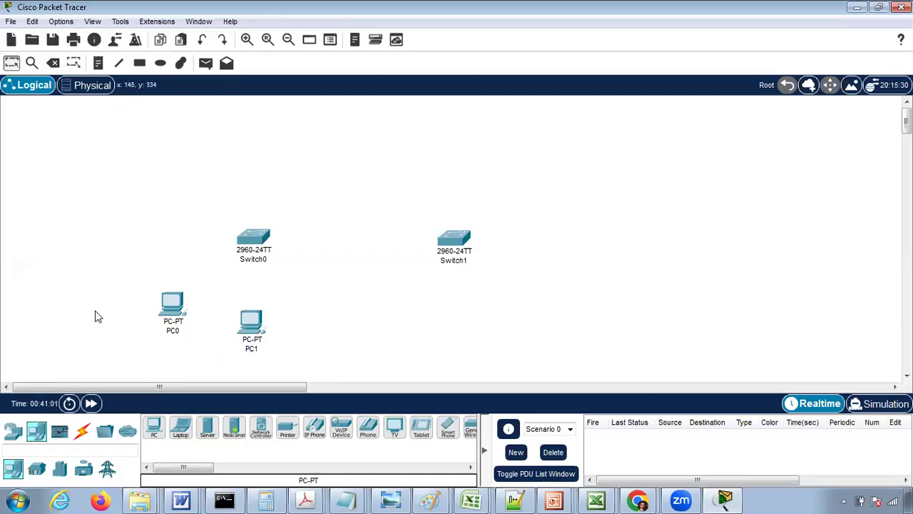
Add a workspace note beside PC0 with VLAN-1 on the first line and 192.16810.0/24 on the second
click(98, 66)
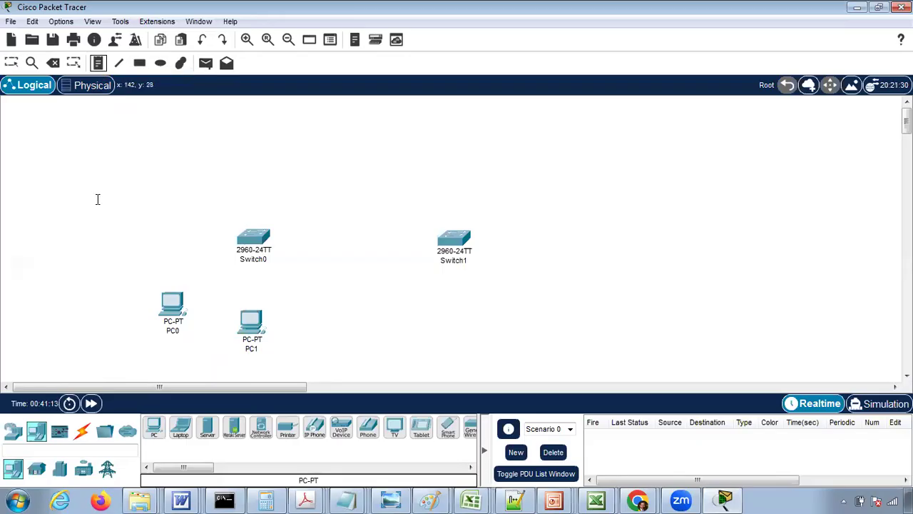
click(76, 321)
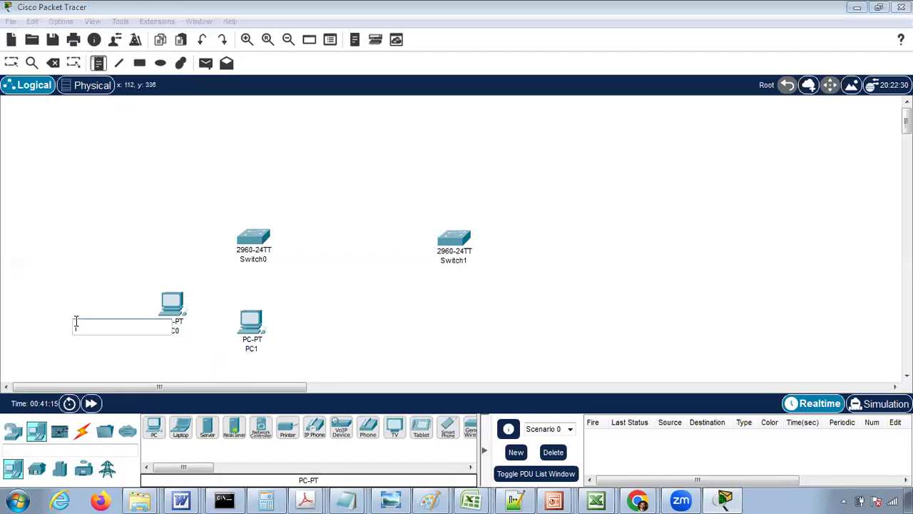
text(VLAN-1)
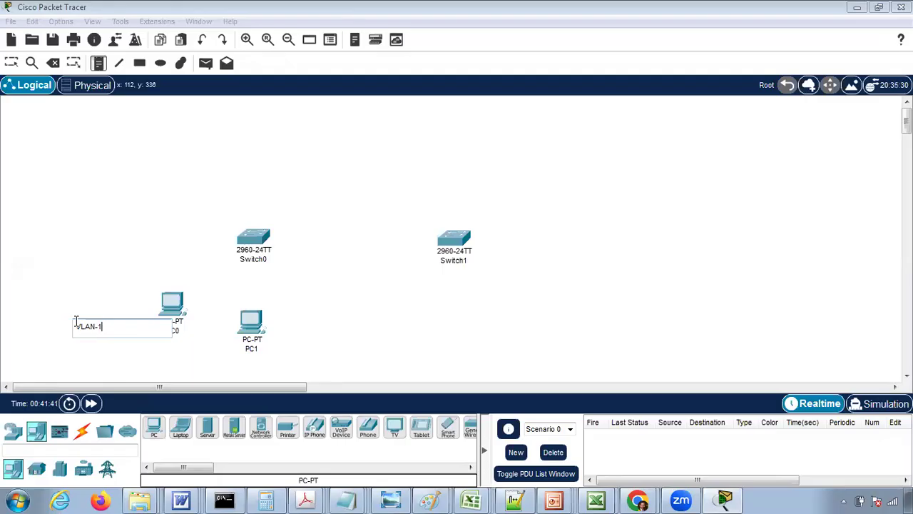
key(Return)
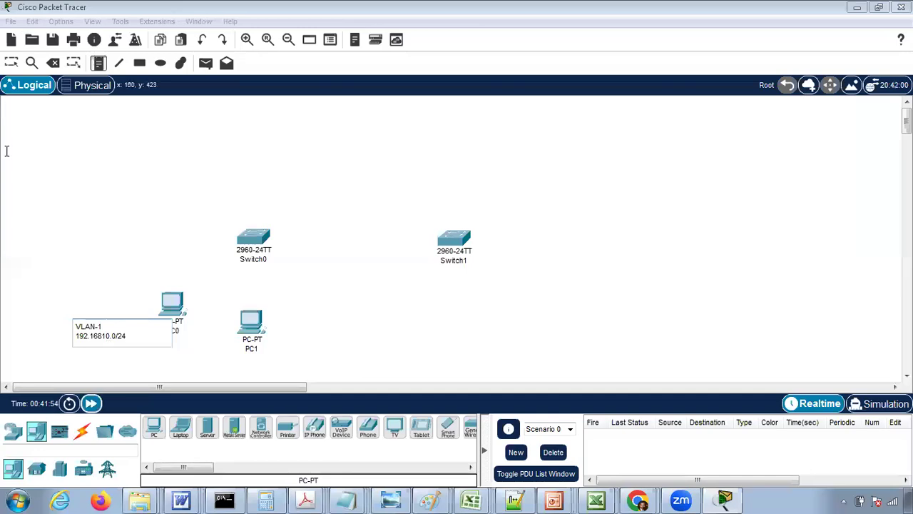
click(11, 65)
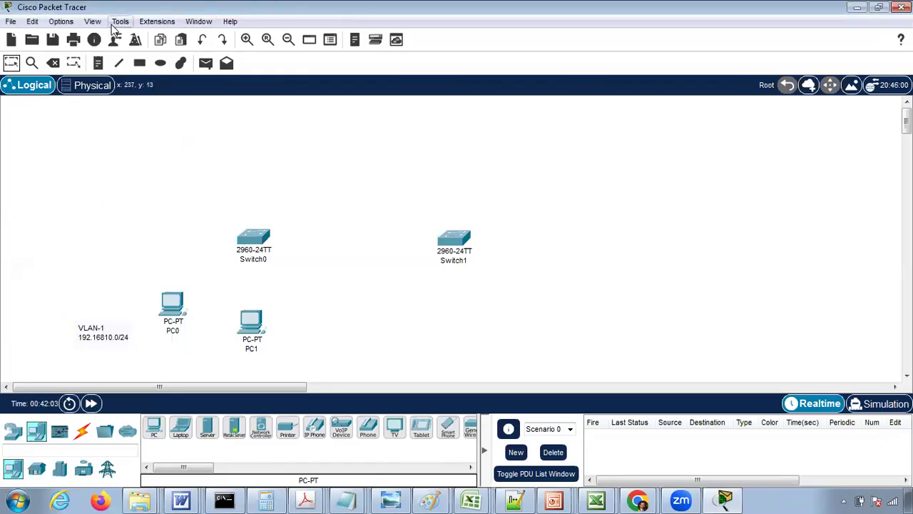
Set the application font size to 12 pt in the preferences and apply it
click(61, 25)
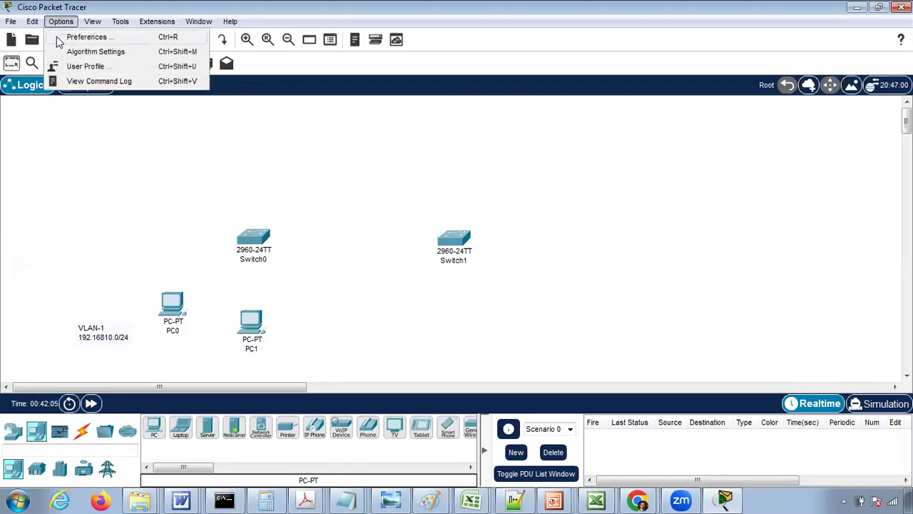
click(62, 38)
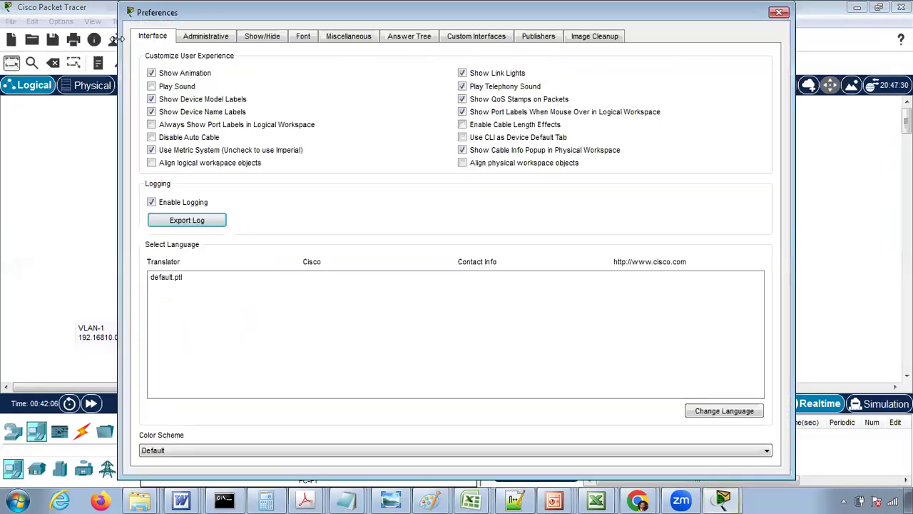
click(303, 39)
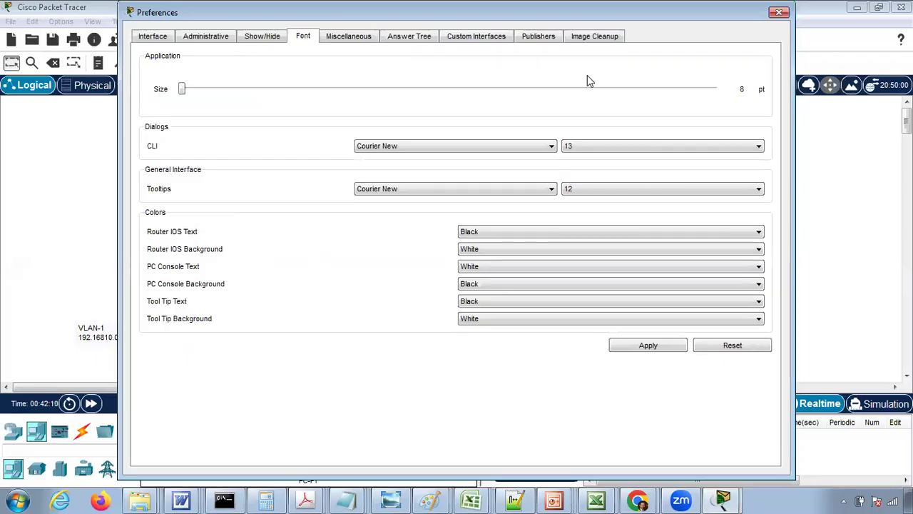
click(565, 87)
click(603, 89)
click(603, 89)
click(603, 89)
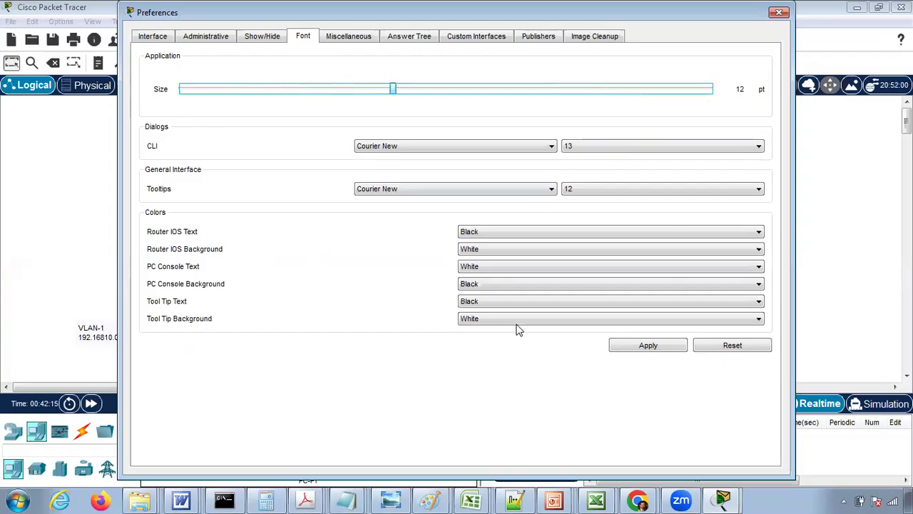
click(647, 346)
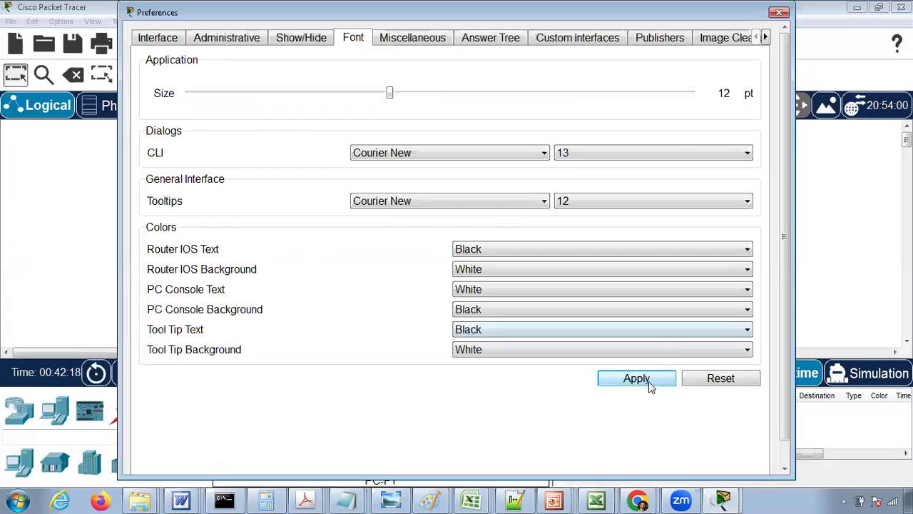
click(779, 13)
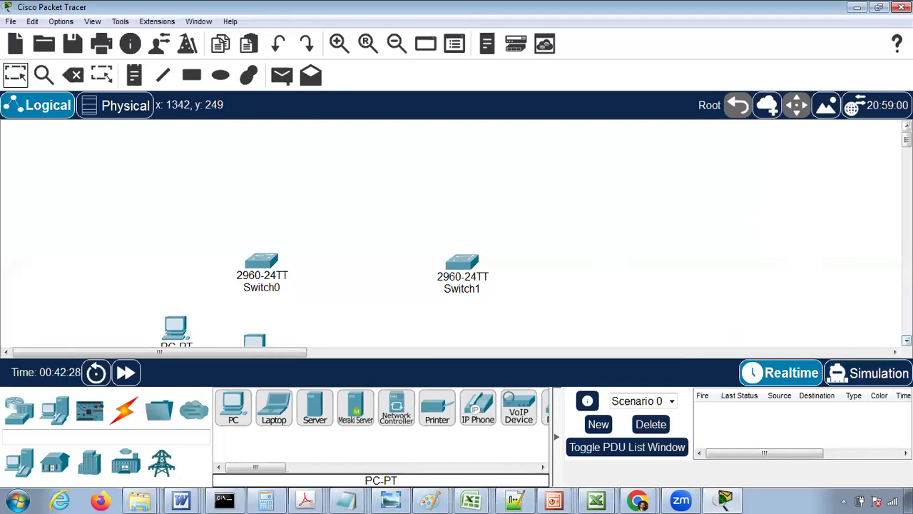
Connect PC0 and PC1 to Switch0 using the automatically chosen connection type for each link
click(907, 340)
click(907, 340)
click(907, 340)
click(907, 340)
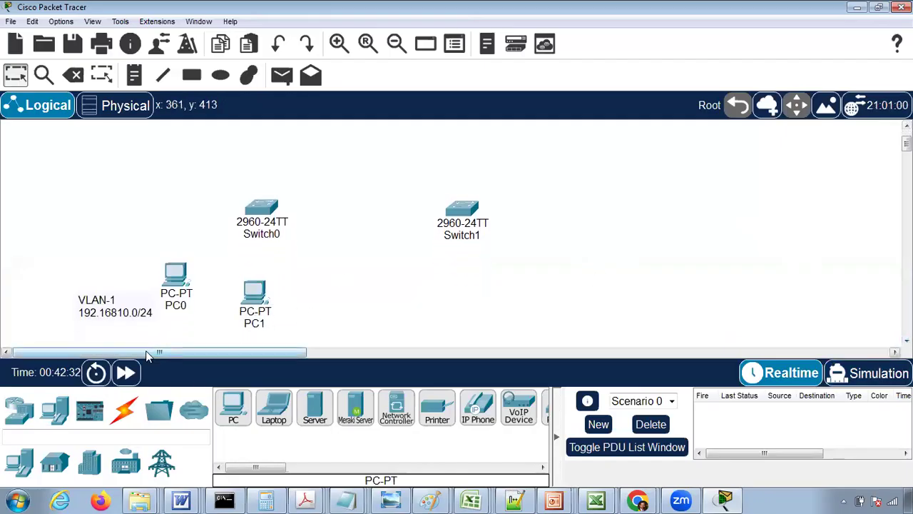
click(126, 412)
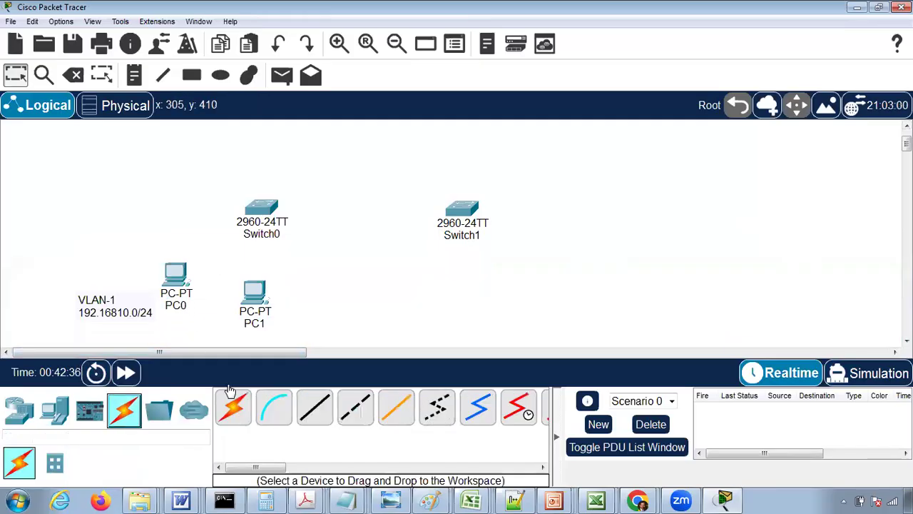
click(235, 410)
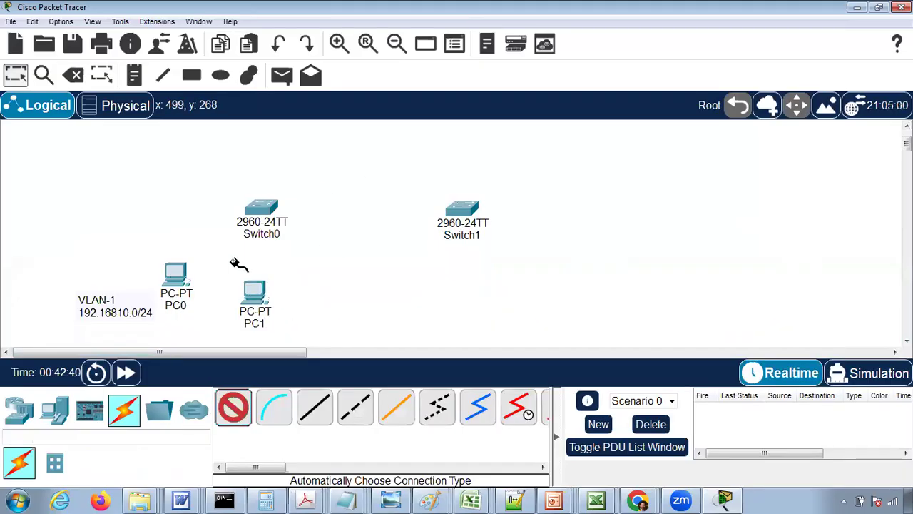
click(177, 281)
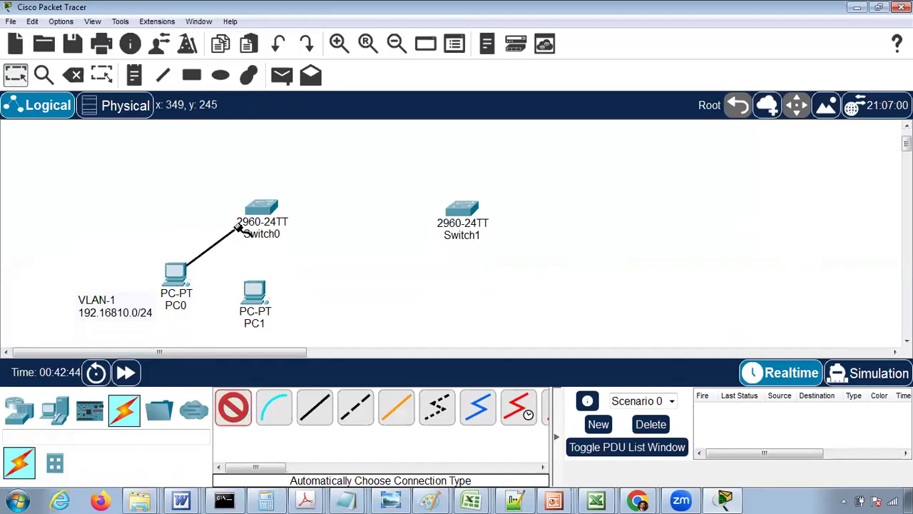
click(258, 206)
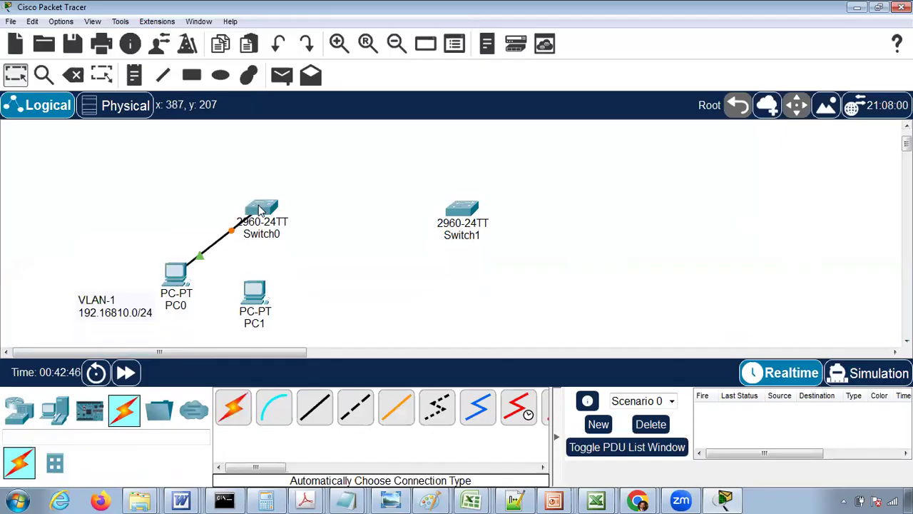
click(233, 408)
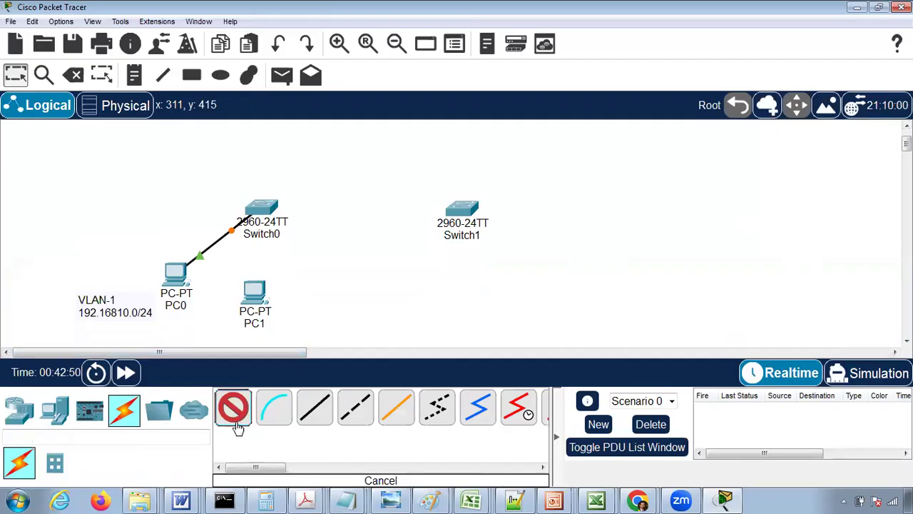
click(254, 294)
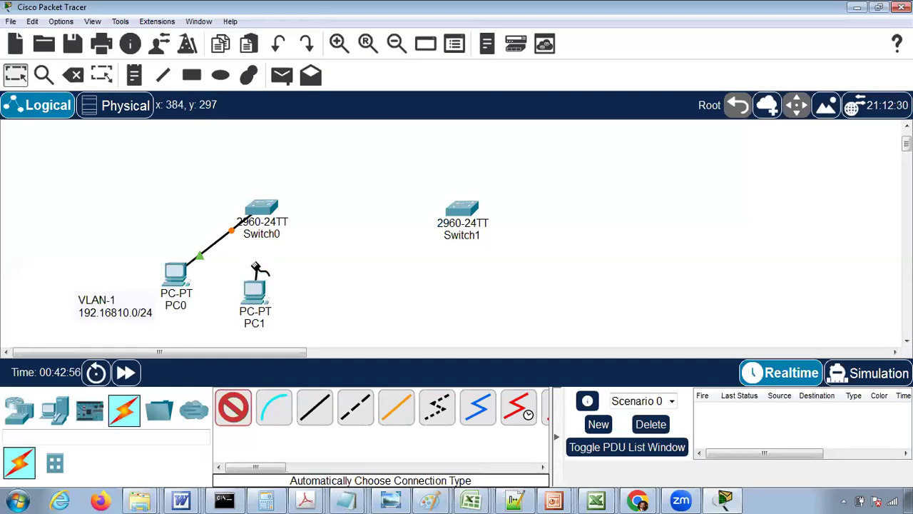
click(258, 209)
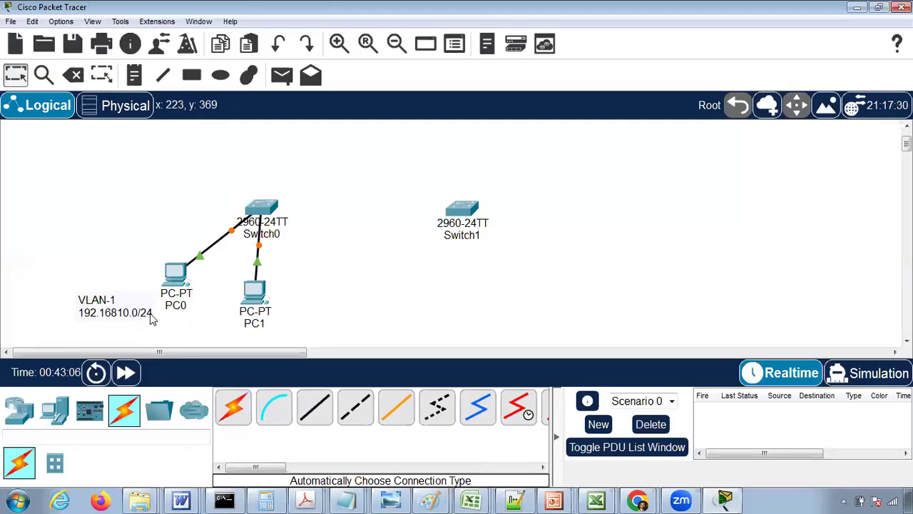
Correct the subnet in the VLAN-1 note to 192.168.10.0/24
double_click(102, 311)
click(91, 306)
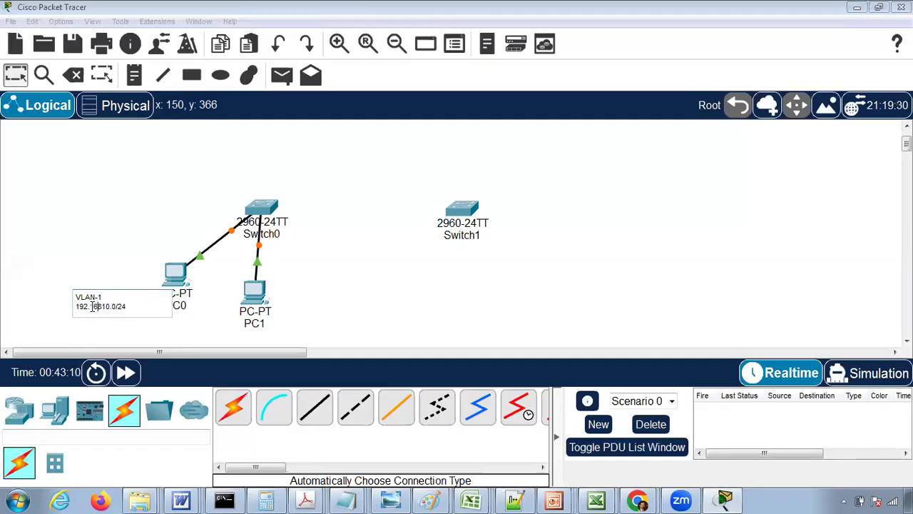
text(.)
click(28, 309)
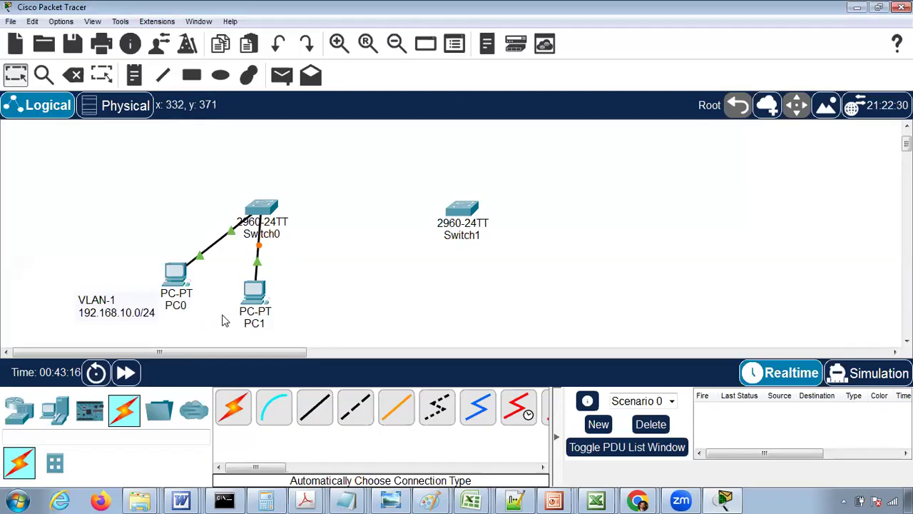
Add a blank line, the word Gateway and the address 192.168.10.1 below the subnet in the VLAN-1 note
double_click(141, 312)
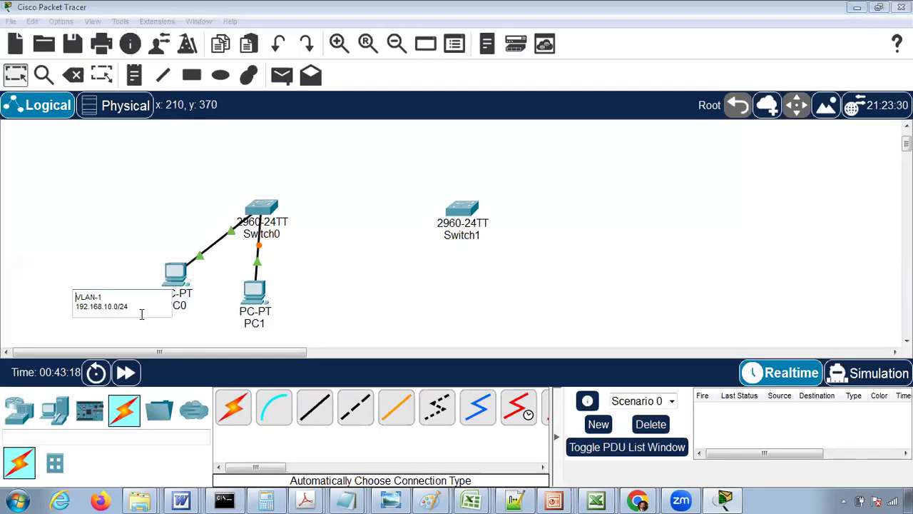
key(Return)
key(Return)
text(Gat)
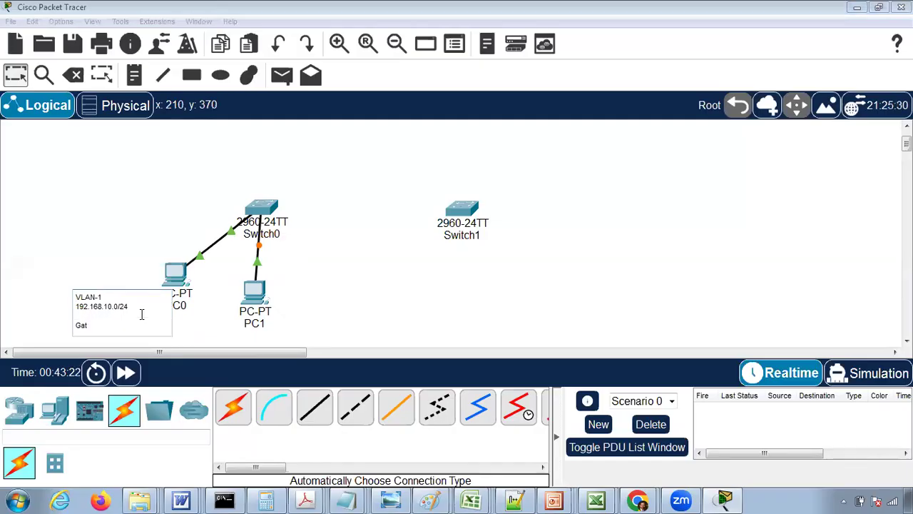
text(eway)
key(Return)
text(192.168.10.1)
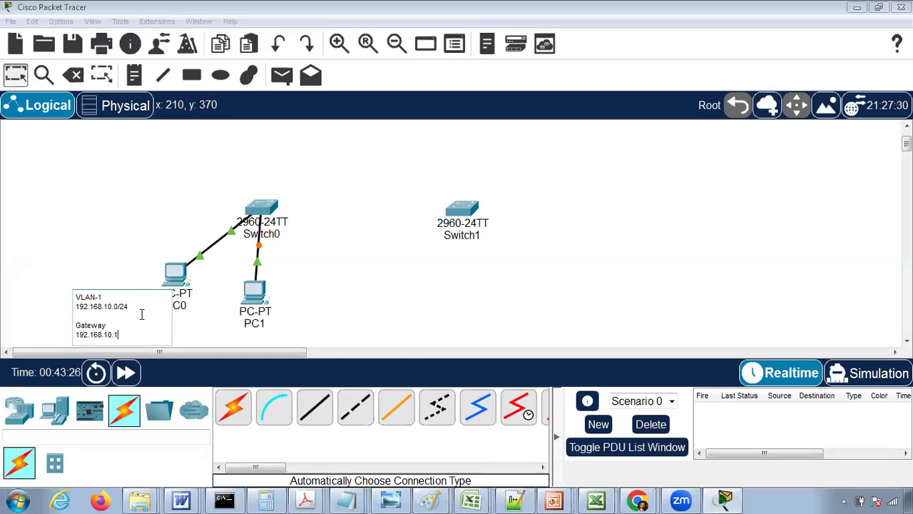
click(332, 241)
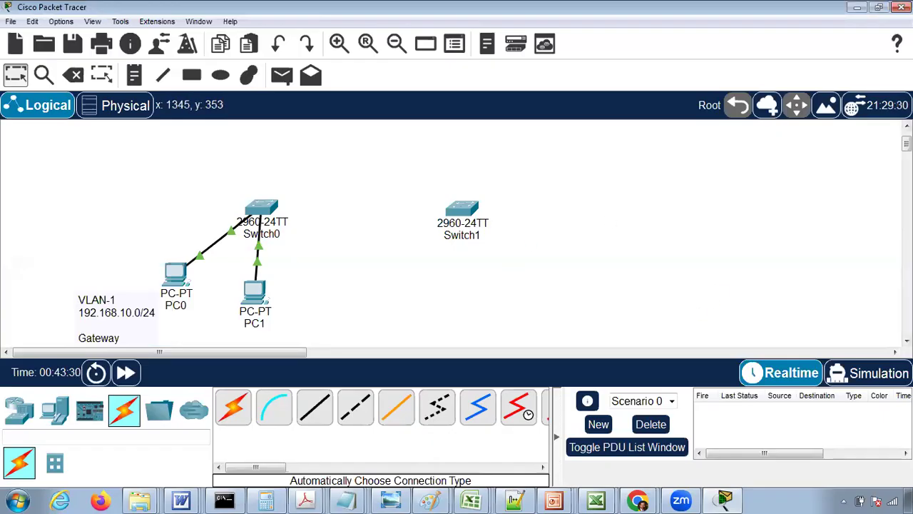
Set PC0's static IPv4 address to 192.168.10.10 in its IP configuration
click(907, 341)
click(906, 341)
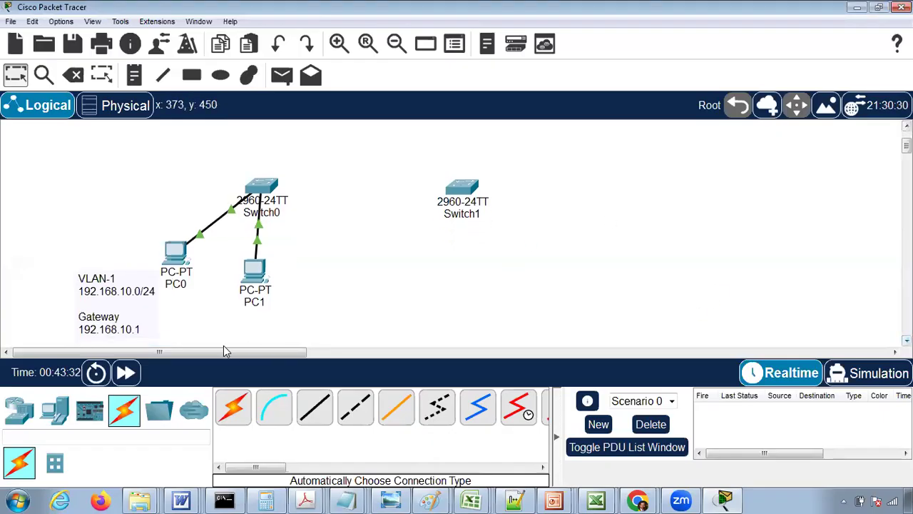
click(175, 254)
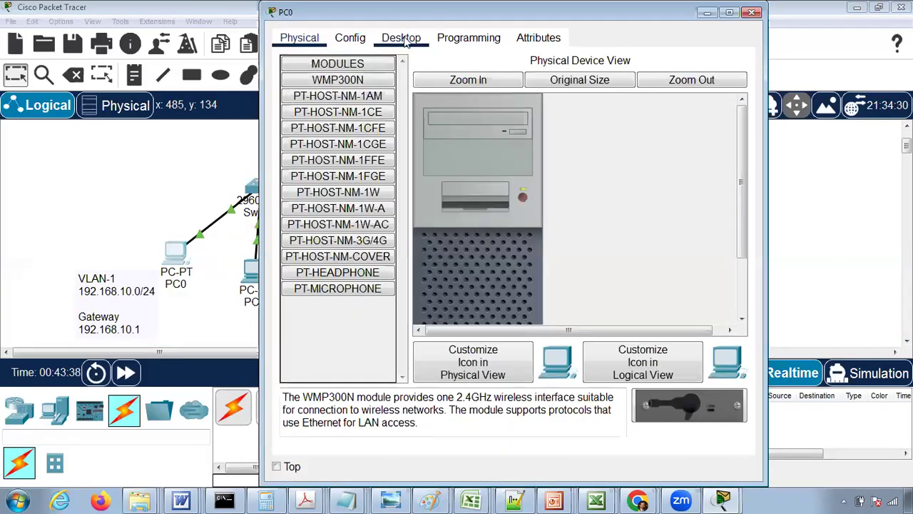
click(405, 42)
click(334, 97)
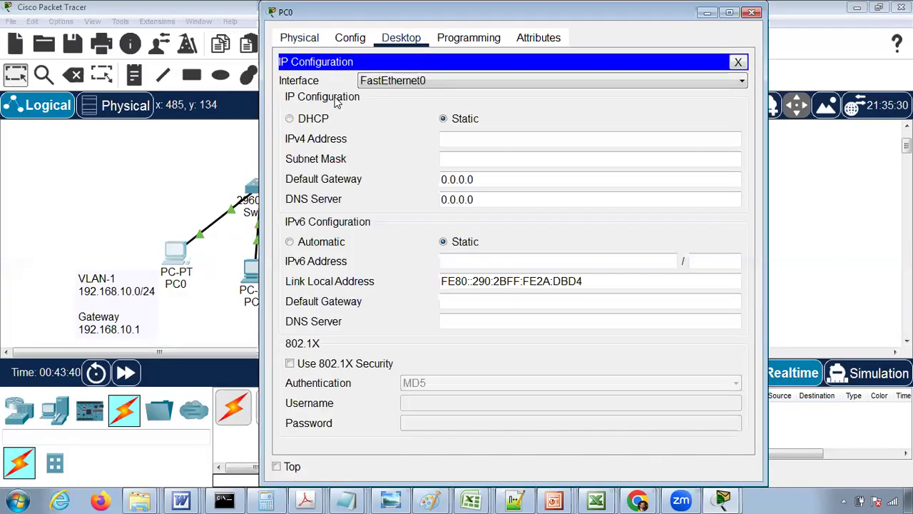
click(547, 134)
text(192)
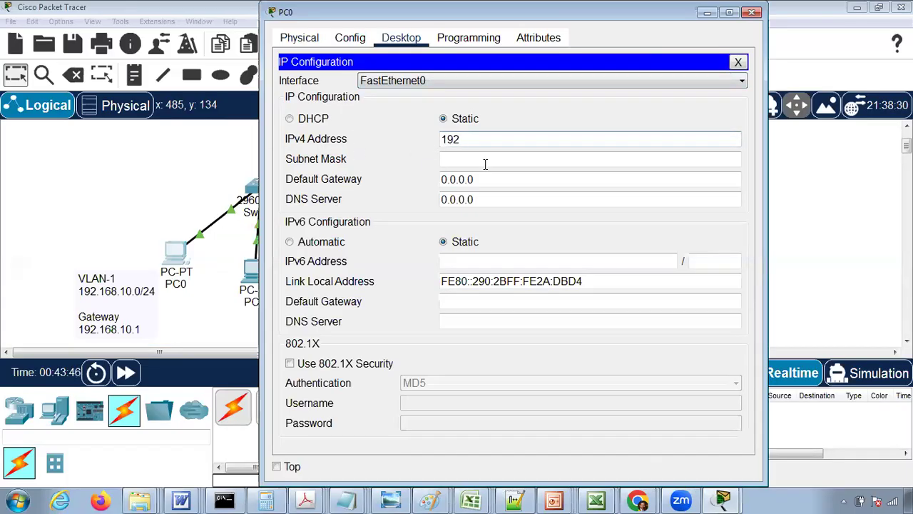
text(.168.10.10)
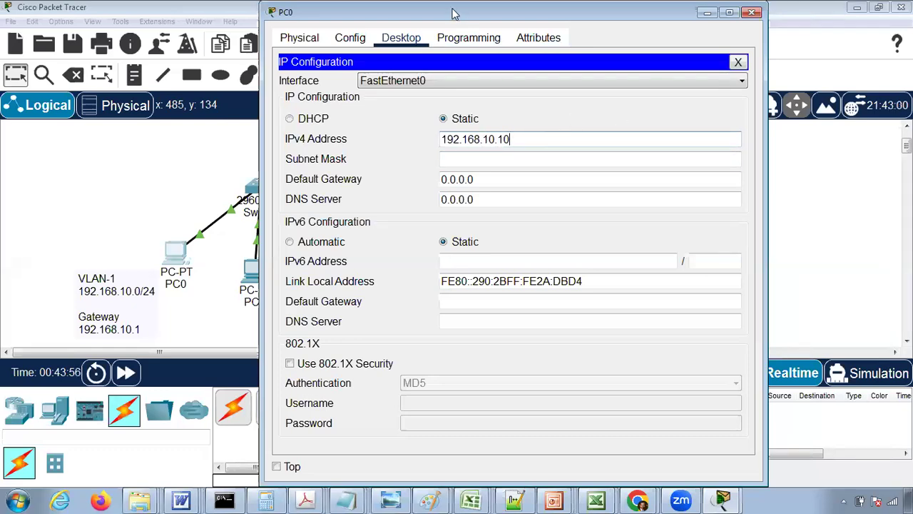
drag(453, 13, 534, 20)
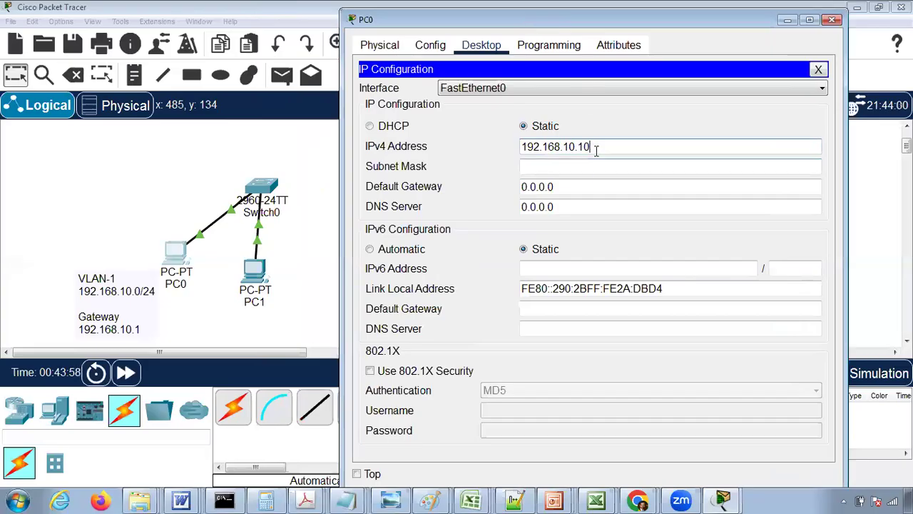
Fill in PC0's subnet mask 255.255.255.0 and default gateway 192.168.10.1, and close its configuration
key(Tab)
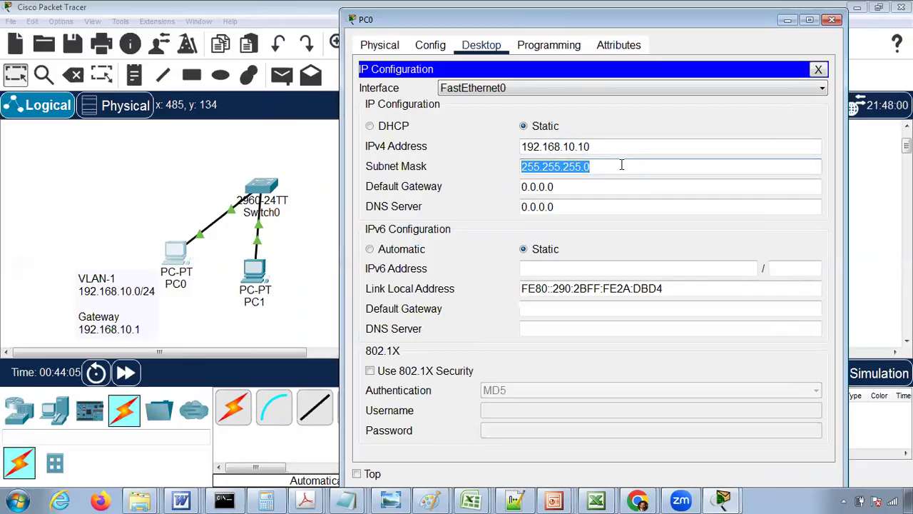
key(Tab)
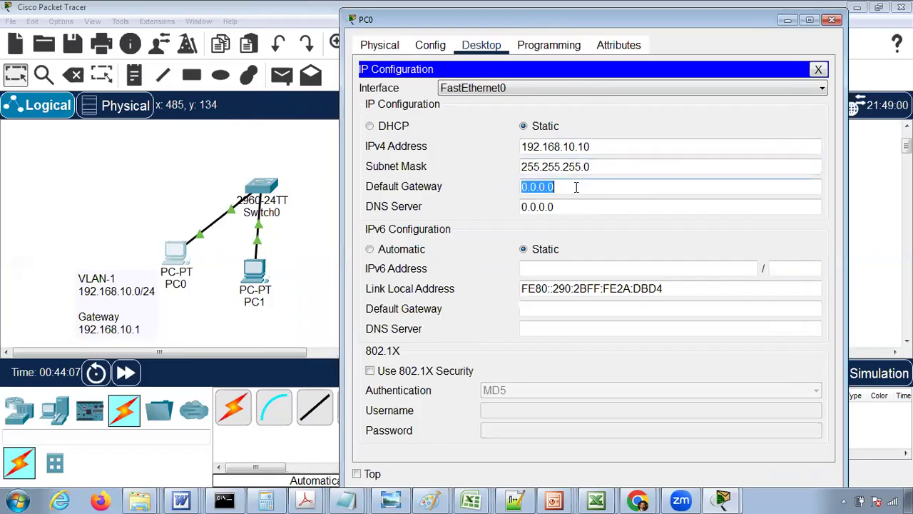
text(192.168.10.1)
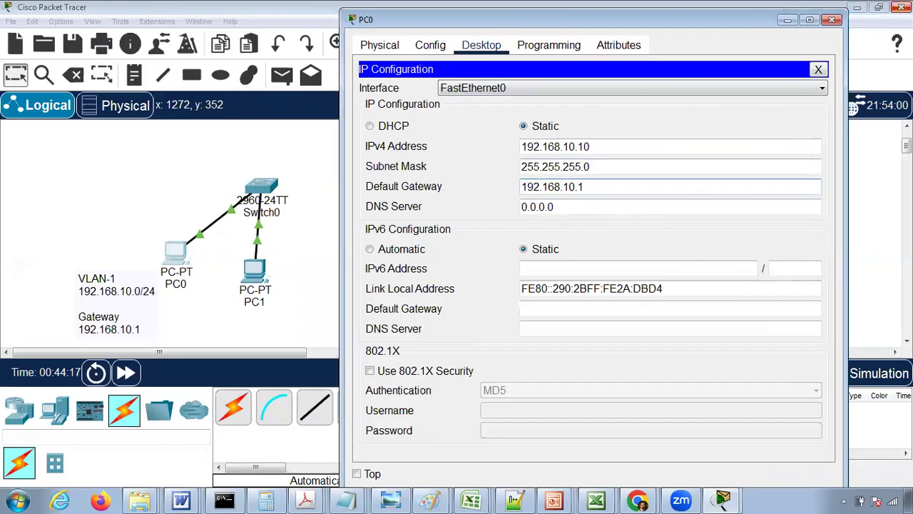
click(833, 20)
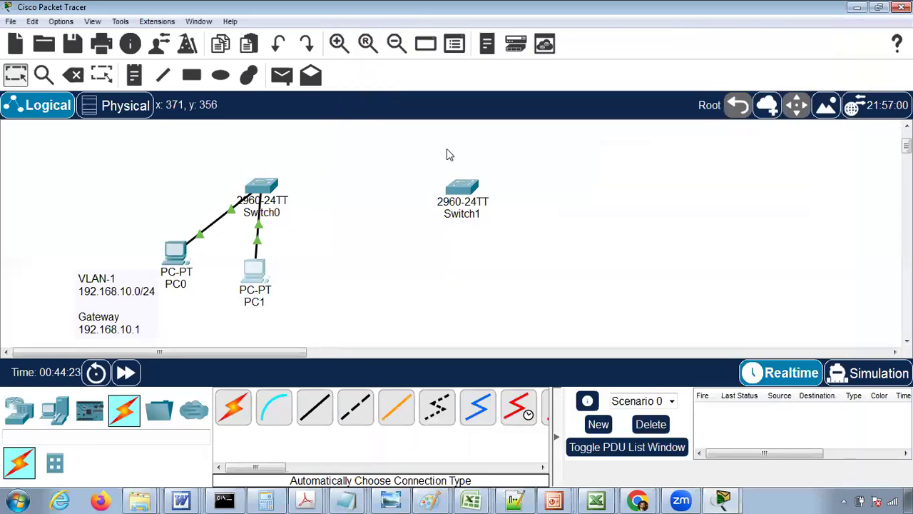
Set PC1's static IPv4 address to 192.168.10.11 in its IP configuration
click(251, 278)
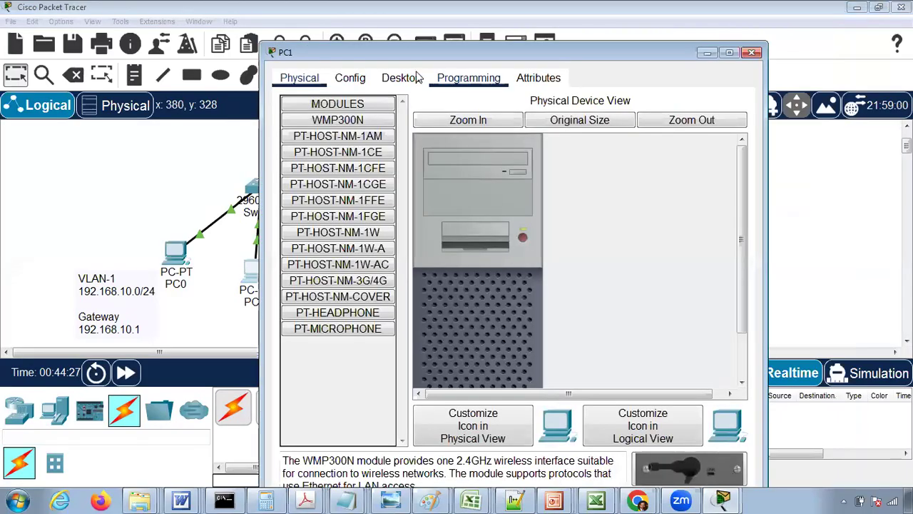
click(402, 77)
click(345, 143)
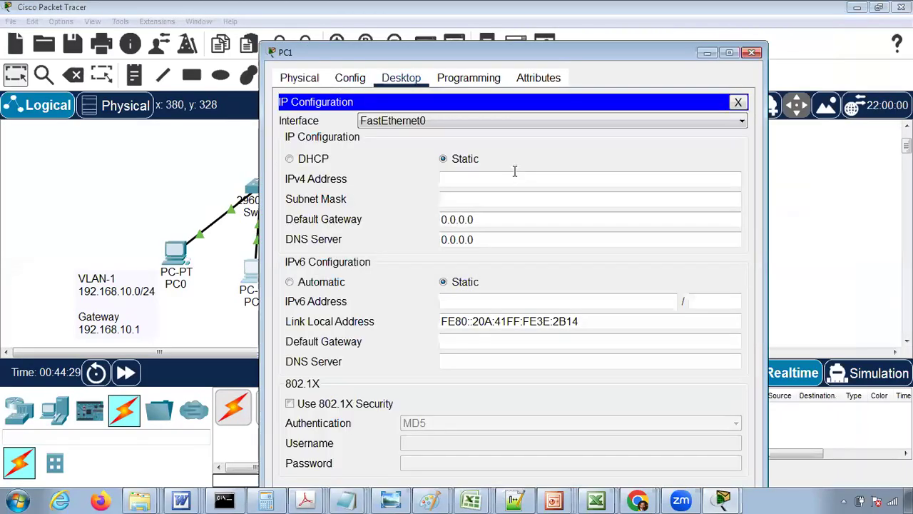
text(192.)
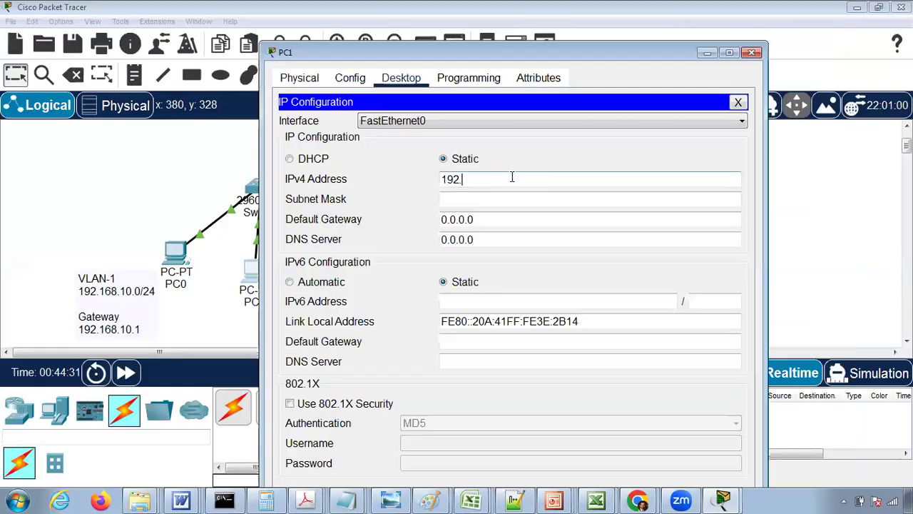
text(168.10.11)
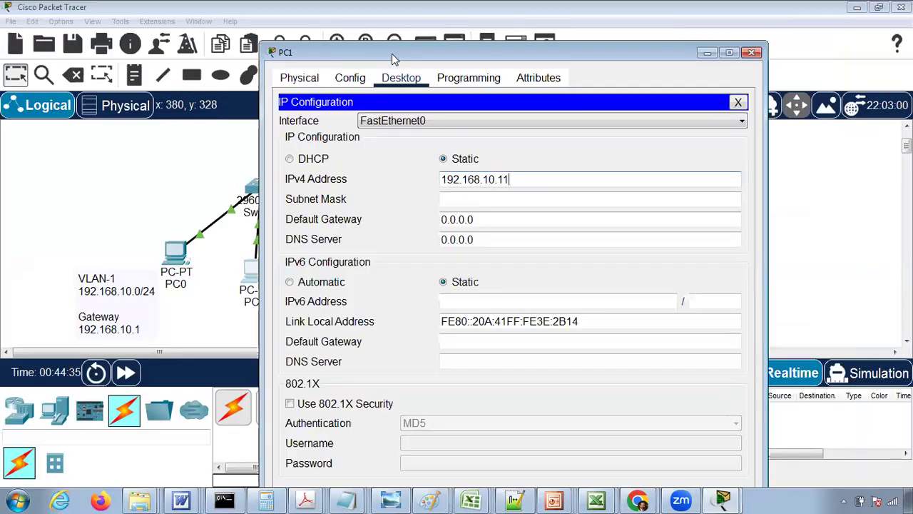
drag(392, 53, 530, 48)
Fill in PC1's subnet mask 255.255.255.0 and default gateway 192.168.10.1, and close its configuration
key(Tab)
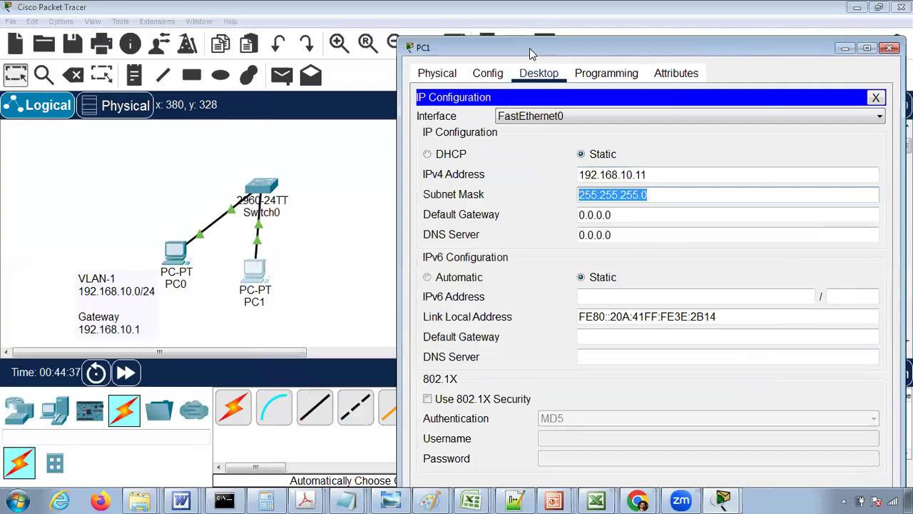
key(Tab)
text(192.168.10)
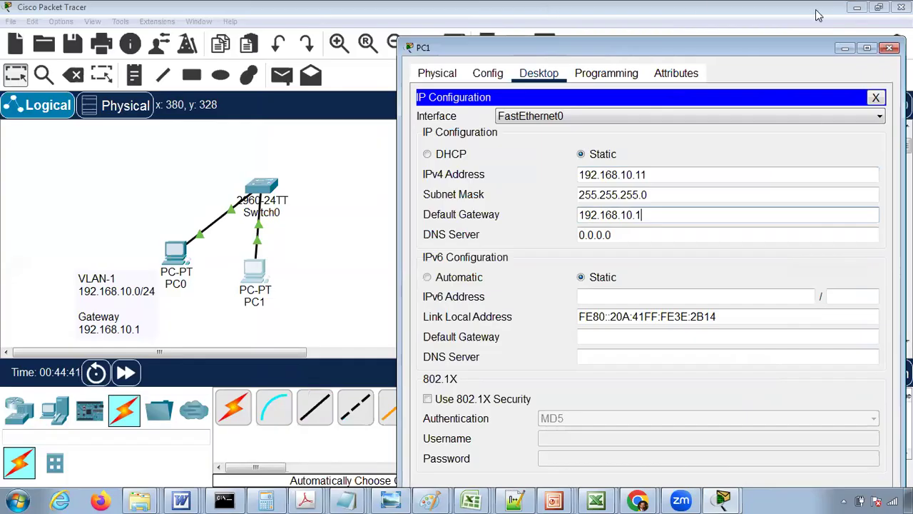
click(888, 48)
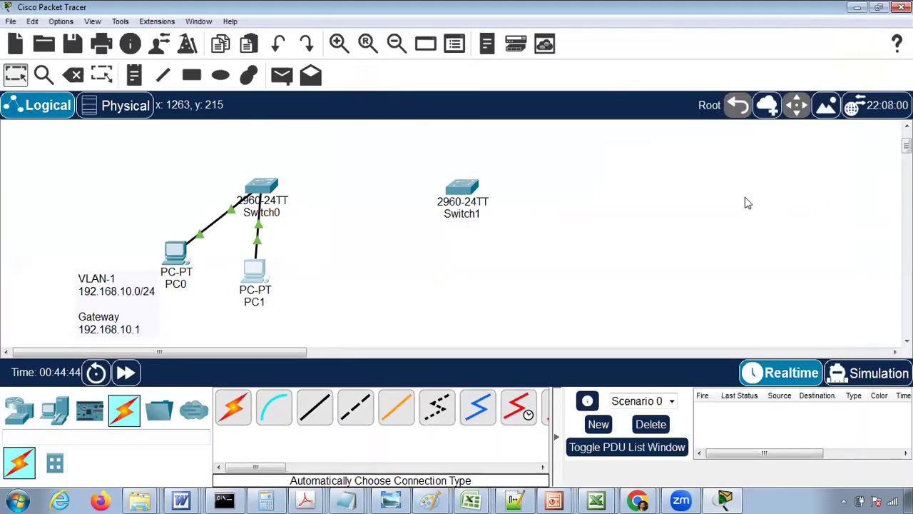
Place two PCs, PC2 and PC3, below Switch1 in the workspace
click(56, 412)
click(233, 408)
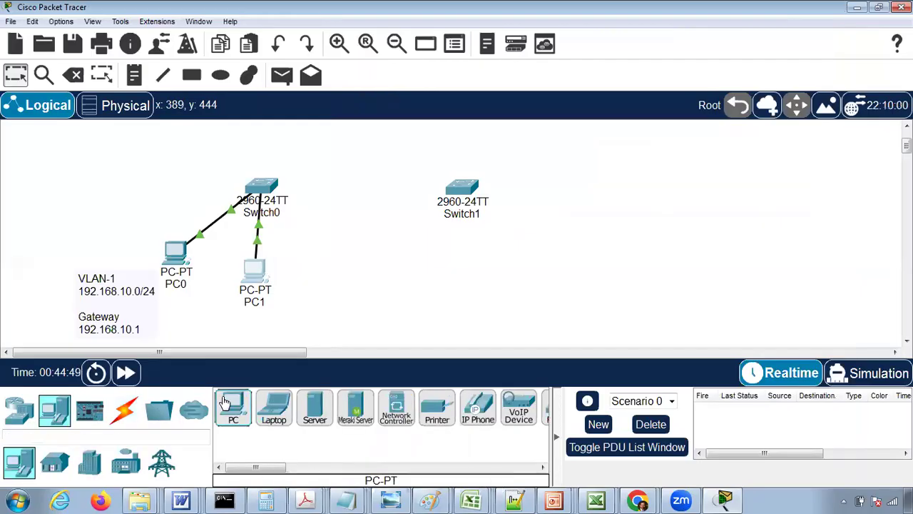
click(469, 289)
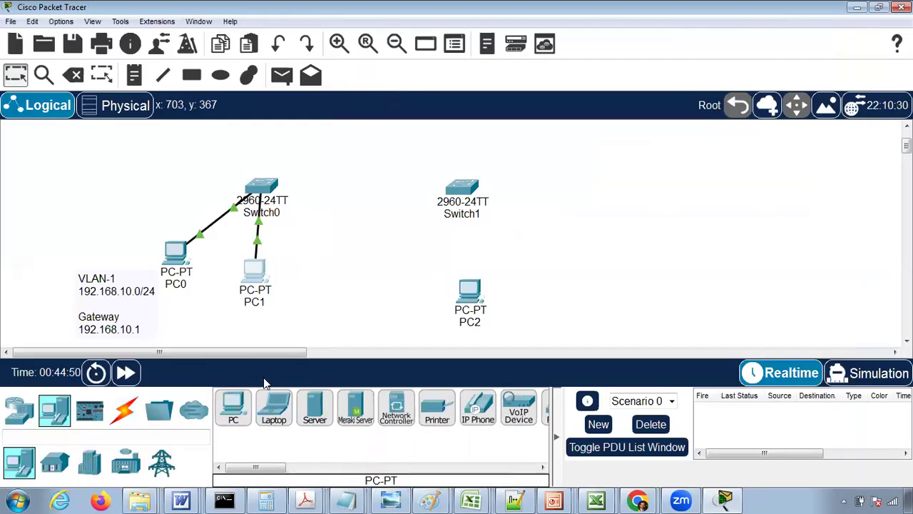
click(232, 411)
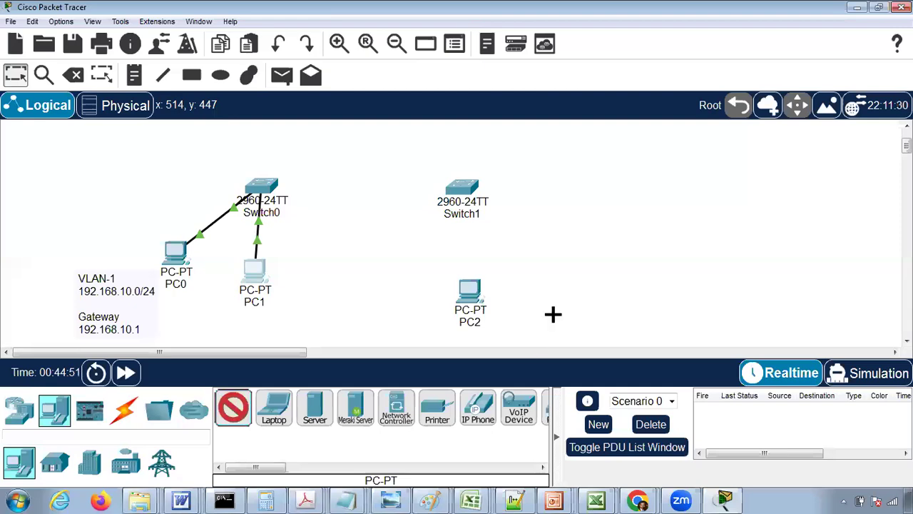
click(558, 258)
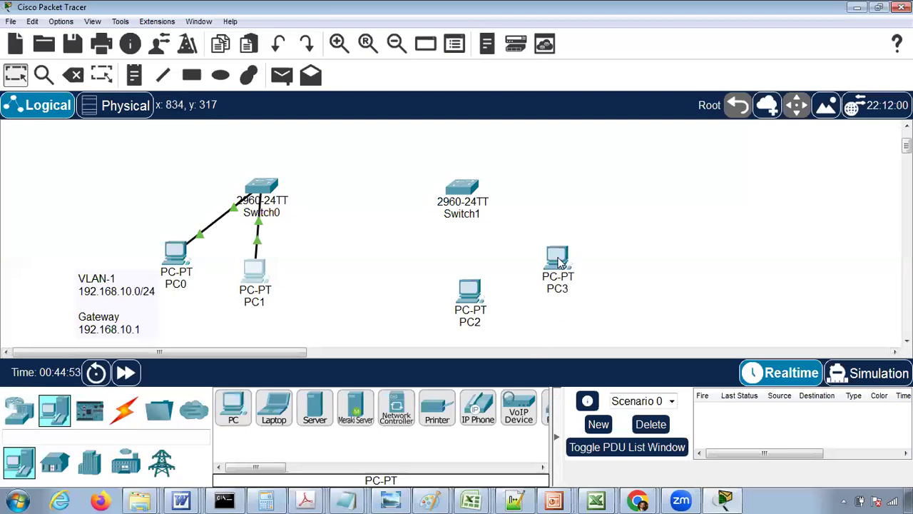
Connect PC2 and PC3 to Switch1 using the automatically chosen connection type for each link
click(124, 411)
click(233, 411)
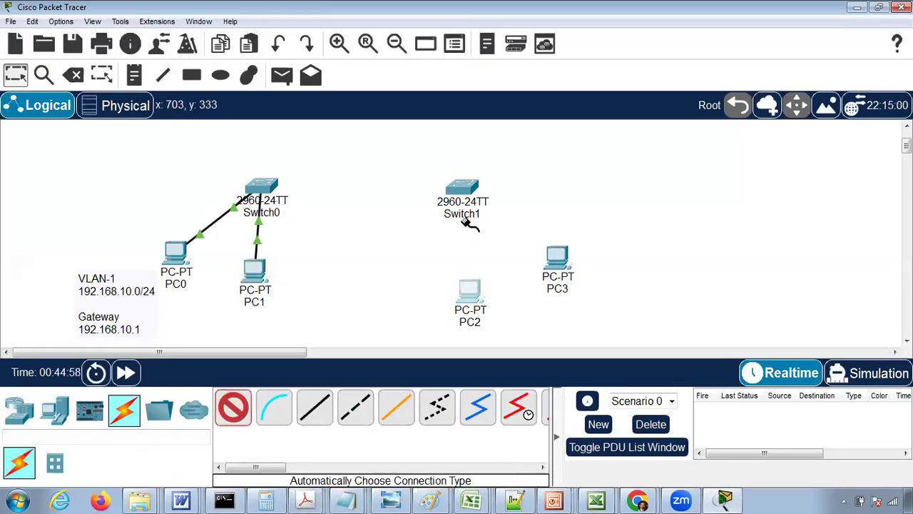
click(470, 284)
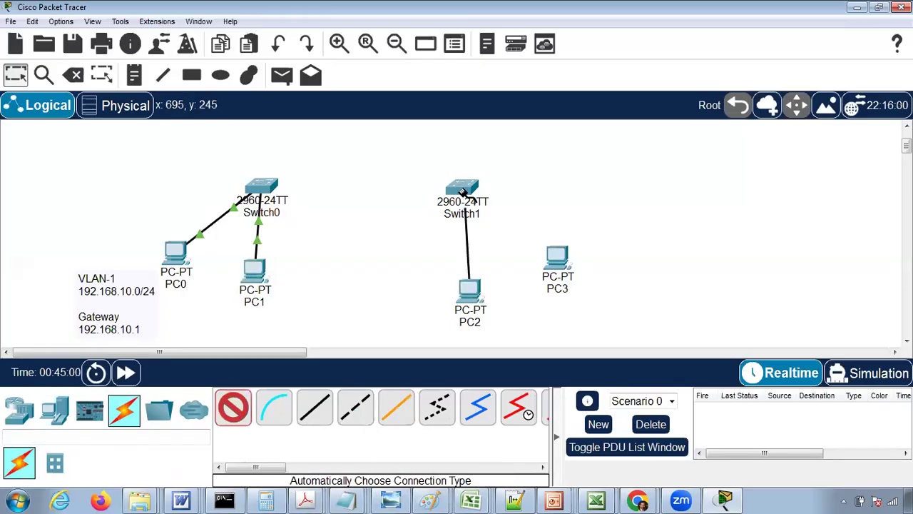
click(462, 187)
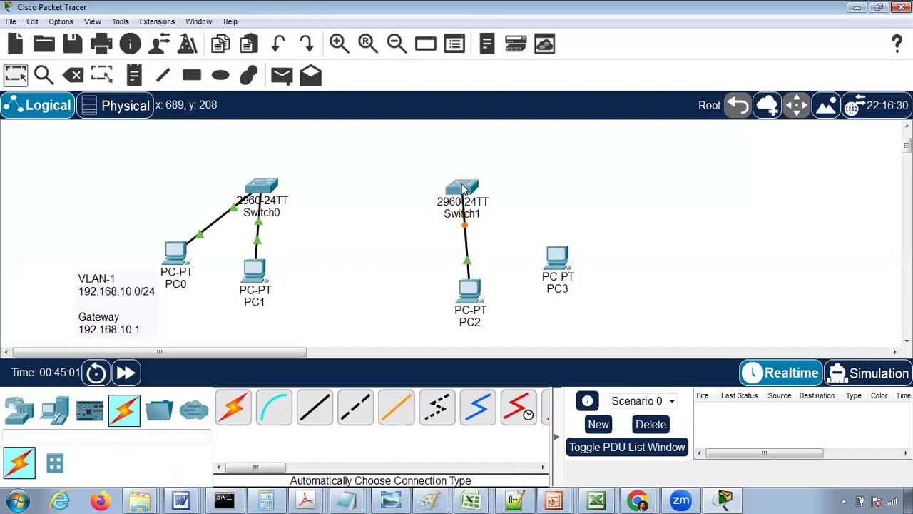
click(241, 410)
click(557, 258)
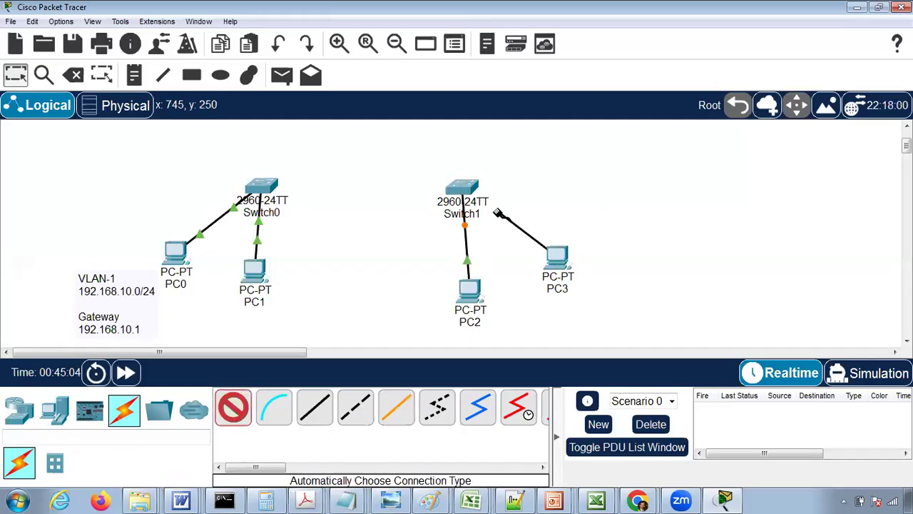
click(471, 188)
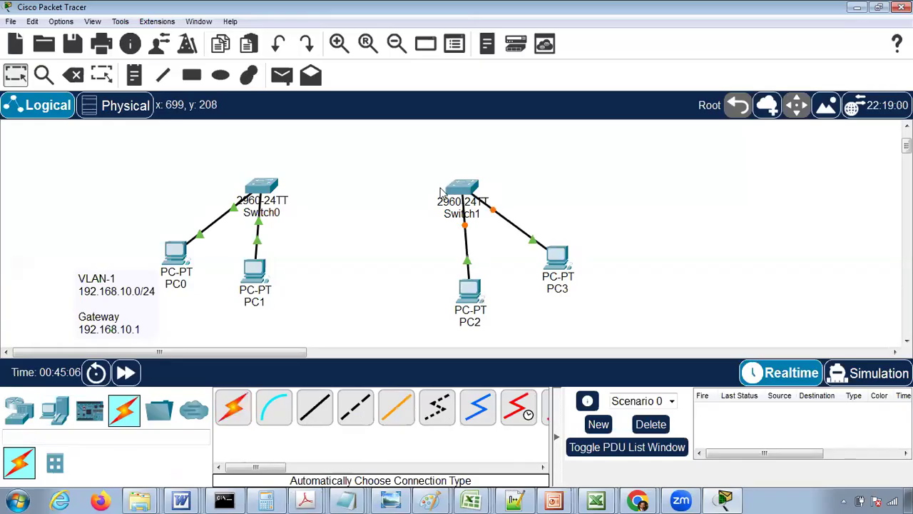
Copy the VLAN-1 note's text into a new note beside PC3, with subnet 192.168.20.0/24 and gateway 192.168.20.1
double_click(112, 297)
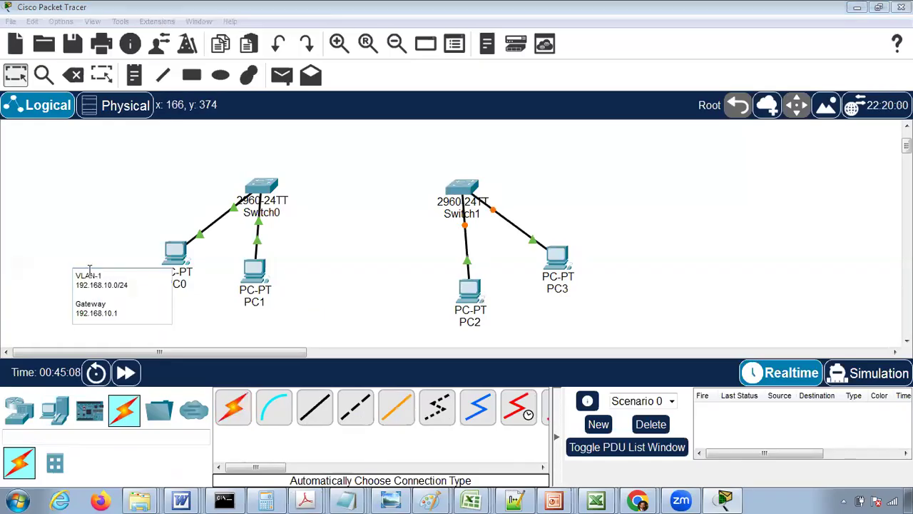
key(ctrl+a)
key(ctrl+c)
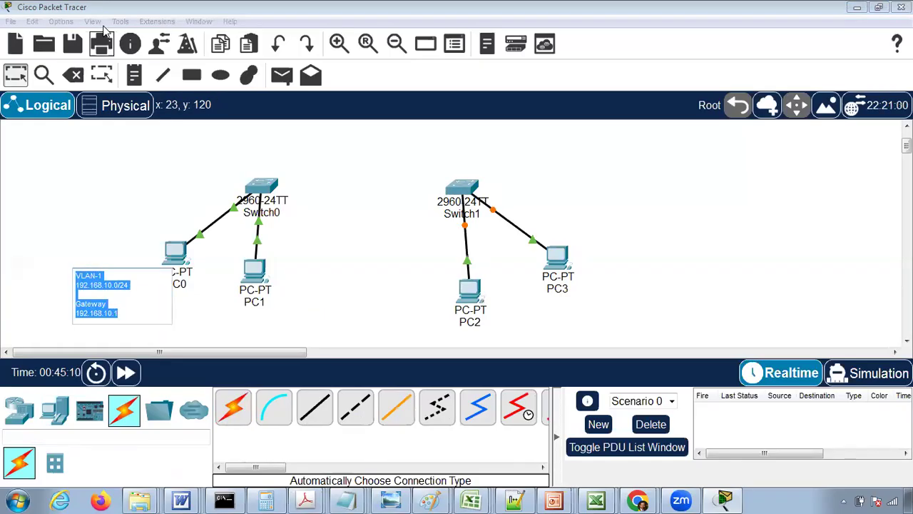
click(134, 76)
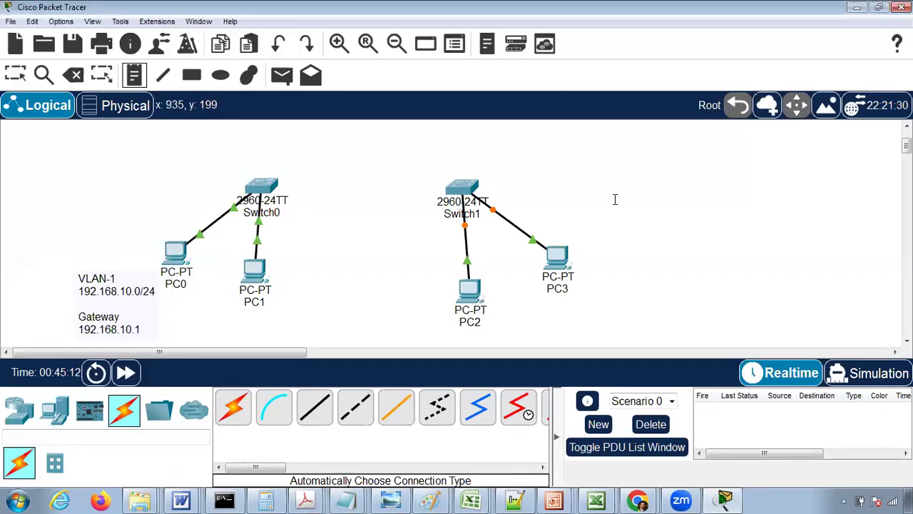
click(602, 251)
key(ctrl+v)
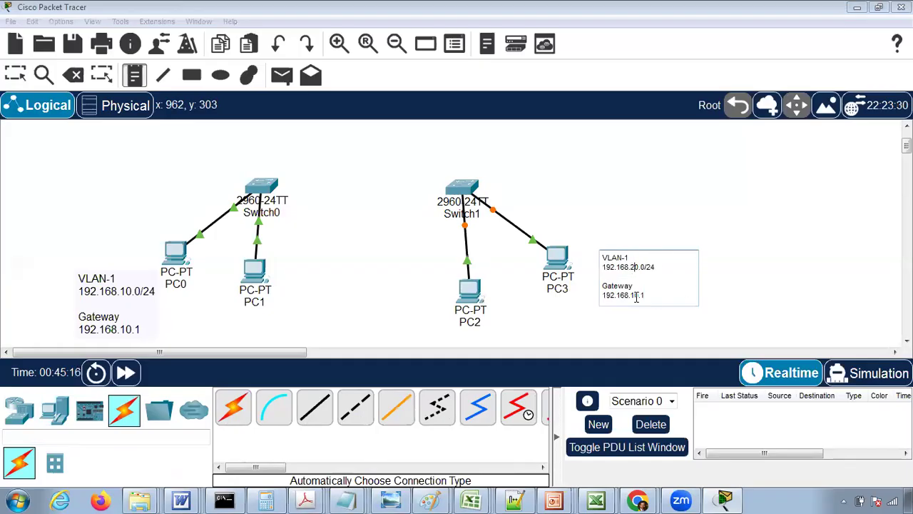
click(763, 293)
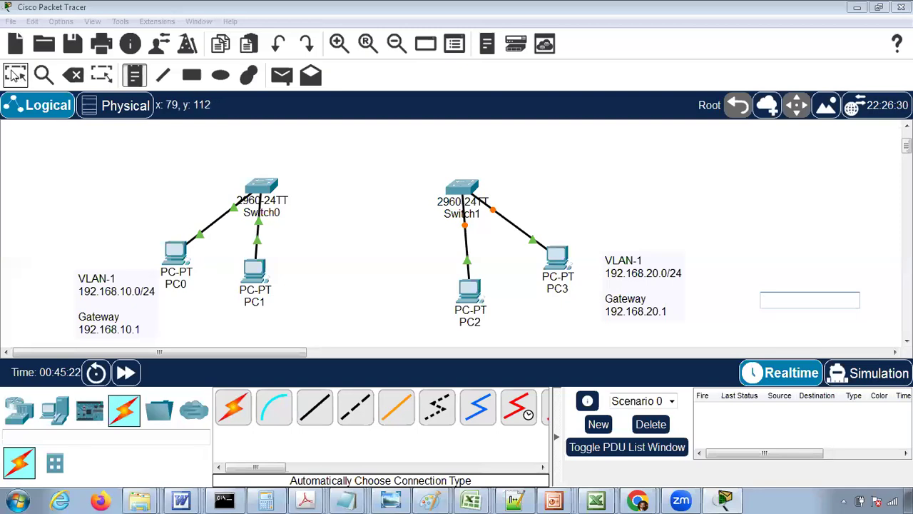
click(15, 77)
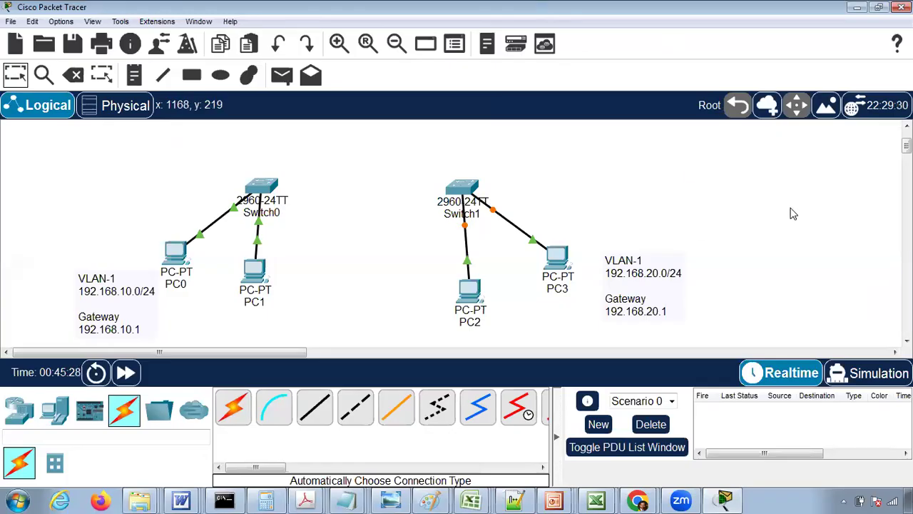
Set PC2's static IPv4 address to 192.168.20.10 in its IP configuration
click(471, 296)
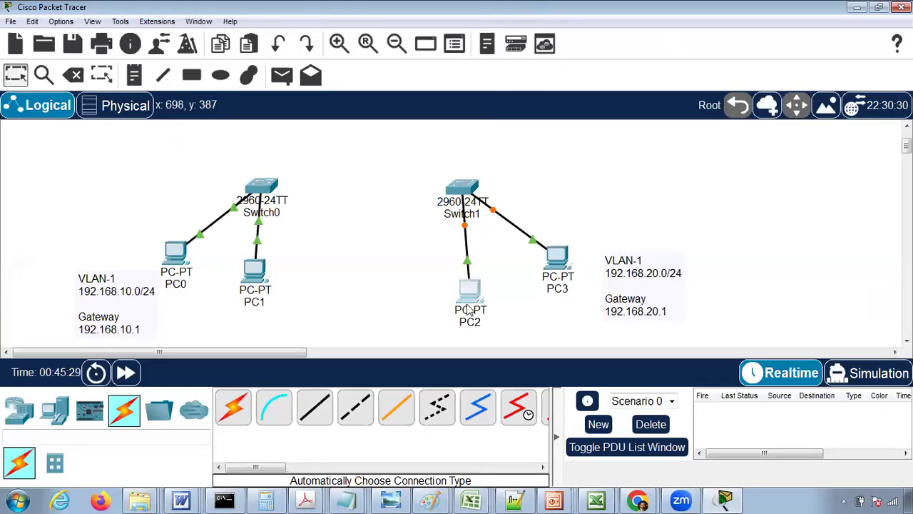
click(401, 37)
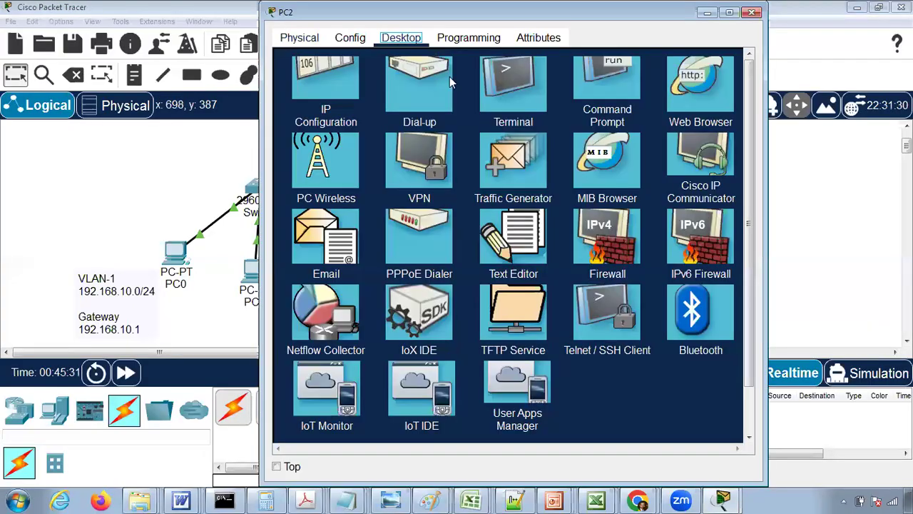
click(337, 117)
click(460, 144)
text(192.168.20.10)
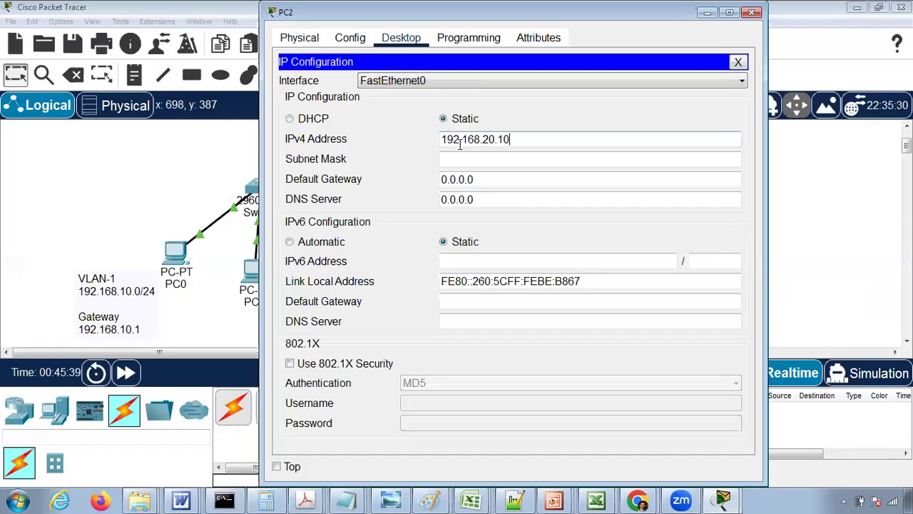
Fill in PC2's subnet mask 255.255.255.0, set its default gateway to 192.168.20.1, and close its configuration
key(Tab)
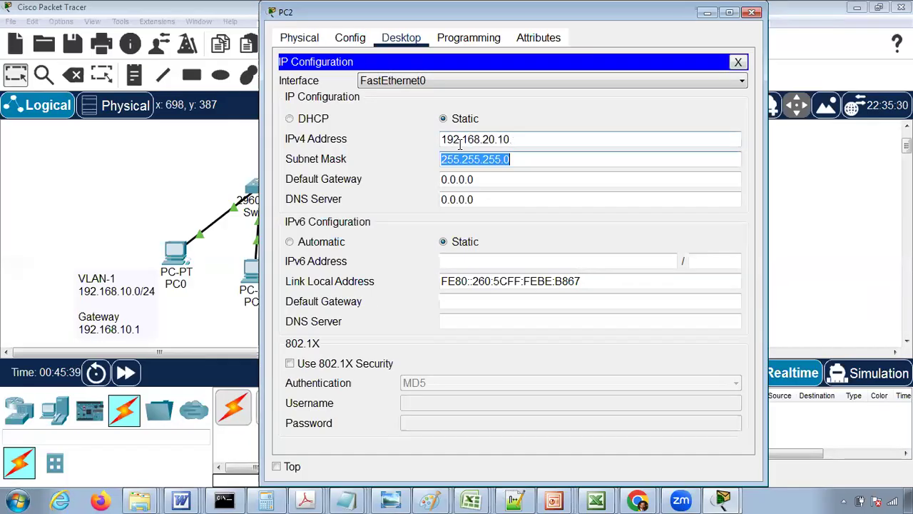
drag(439, 16, 723, 69)
key(Tab)
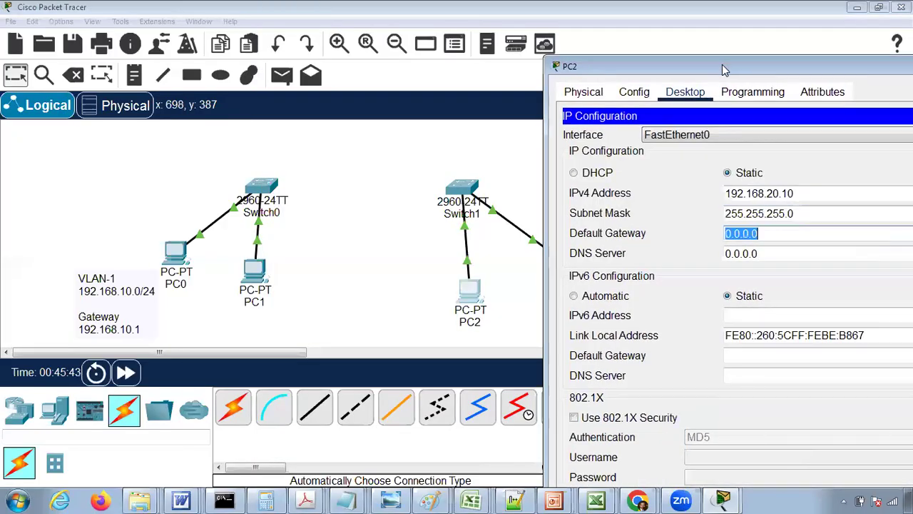
text(192.168)
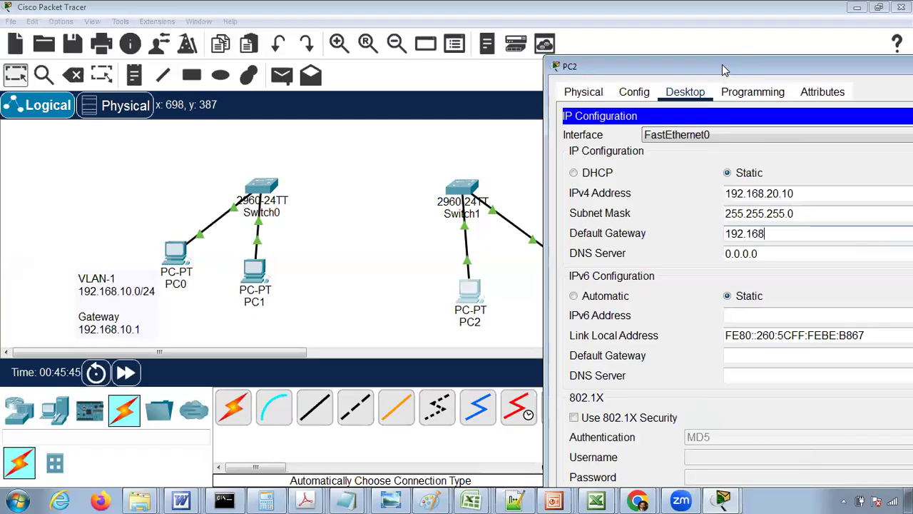
text(.20.1)
drag(777, 68, 418, 97)
click(679, 96)
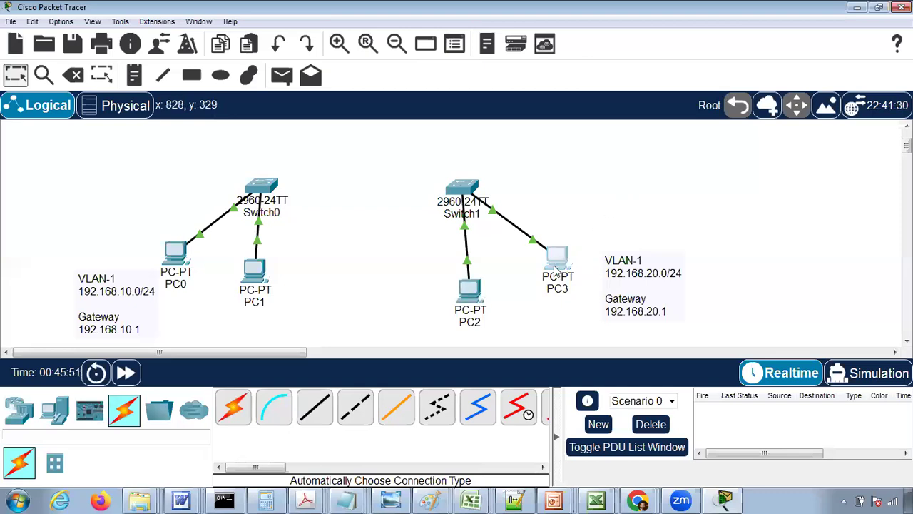
Give PC3 the static IPv4 address 192.168.20.11, subnet mask 255.255.255.0 and default gateway 192.168.20.1
click(555, 270)
click(399, 39)
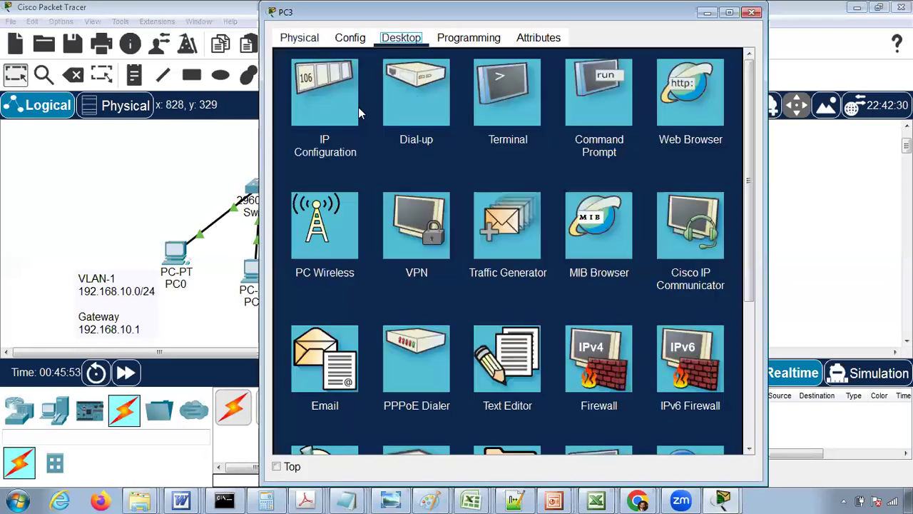
click(355, 107)
text(192.168.20.11)
key(Tab)
key(Tab)
text(192.168.20.)
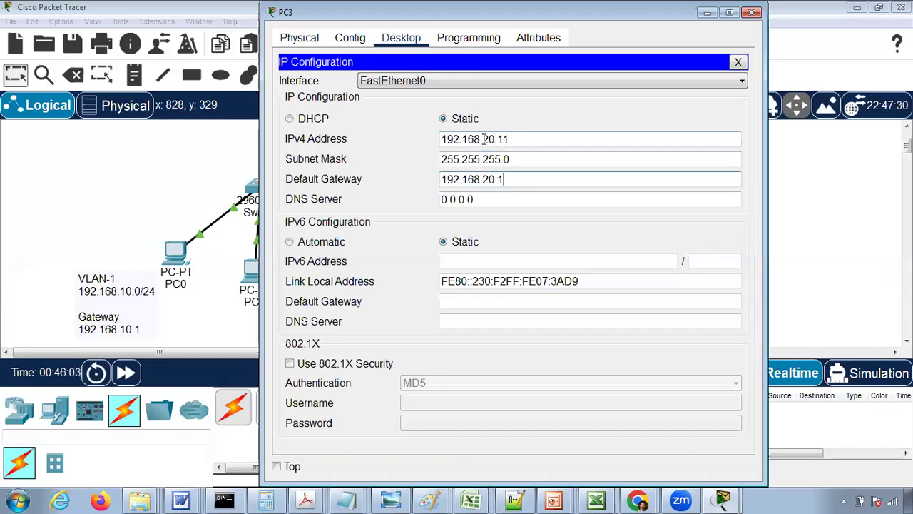
click(752, 12)
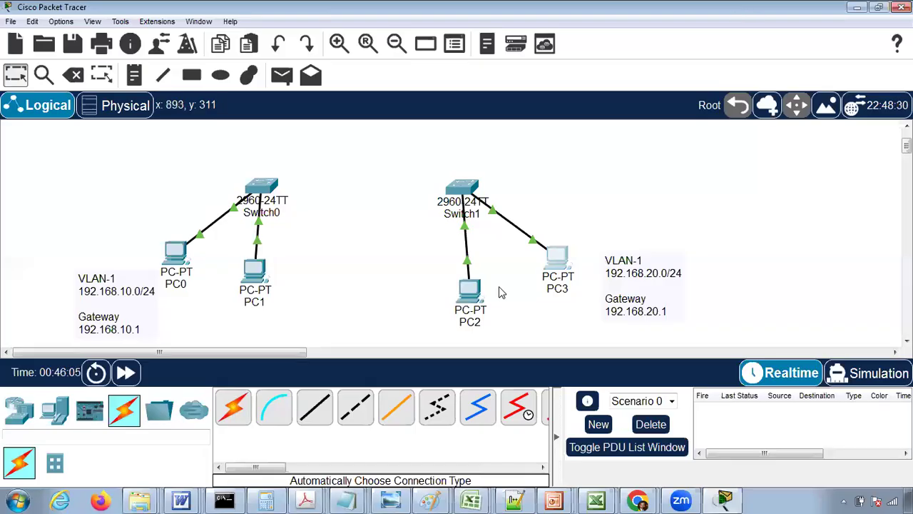
Change the VLAN name in the 192.168.20.0/24 note beside PC3 to VLAN-2
mouse_move(471, 300)
mouse_move(559, 259)
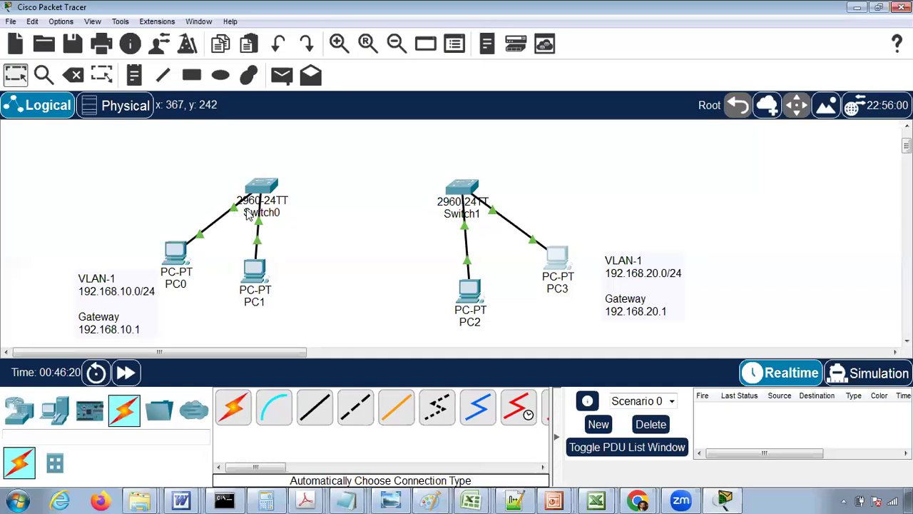
mouse_move(239, 216)
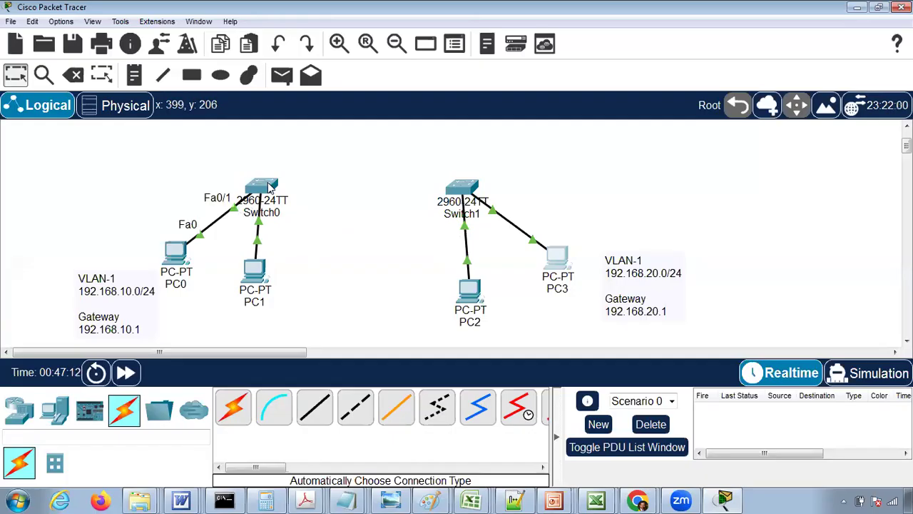
double_click(646, 260)
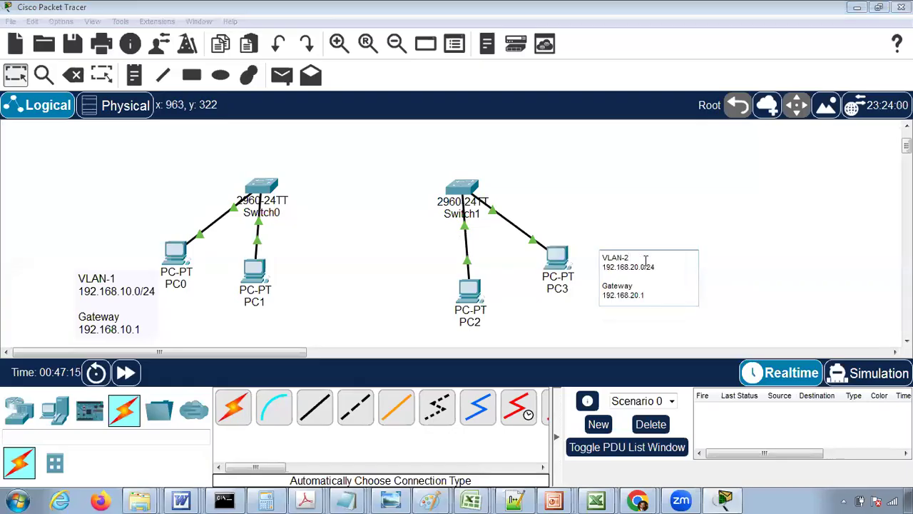
click(807, 197)
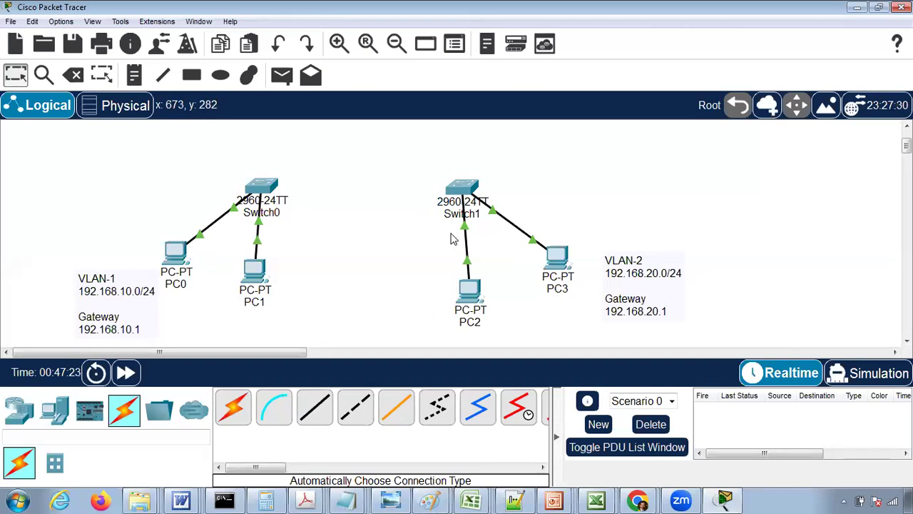
Switch to PowerPoint and examine the Router in a Stick diagram in Module 4 - LANs-ExtendedLANs-VLANs-1, then return to Packet Tracer
click(305, 497)
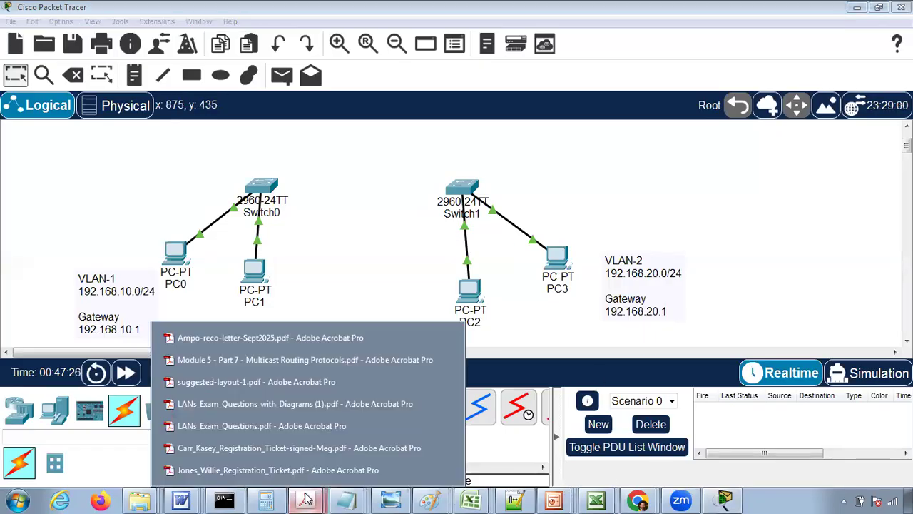
click(556, 500)
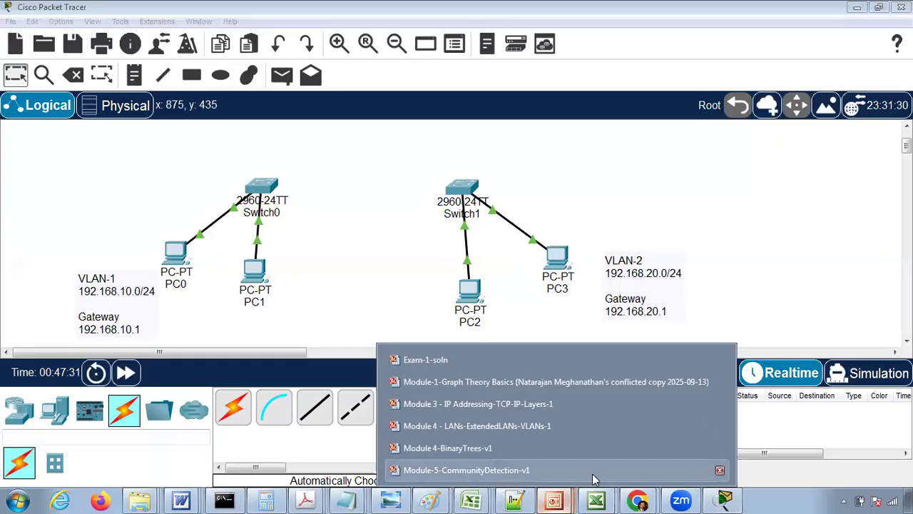
click(568, 427)
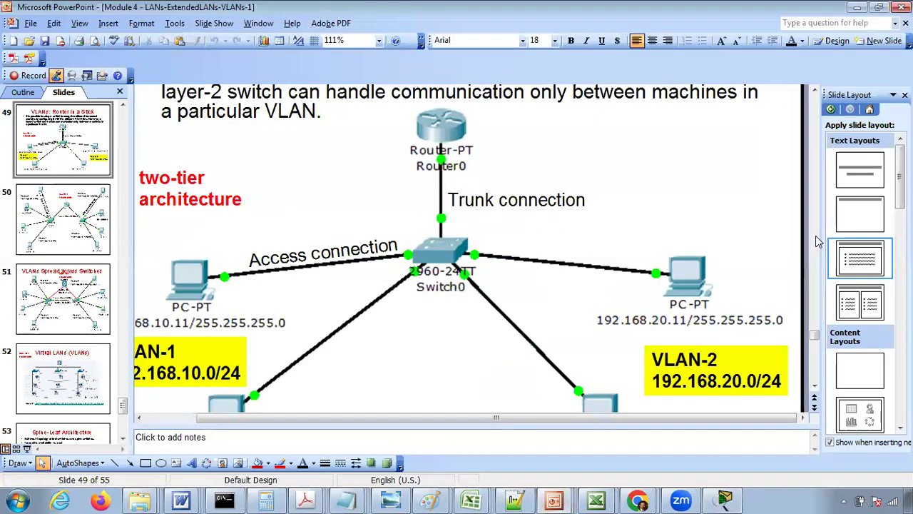
scroll(818, 366, down, 8)
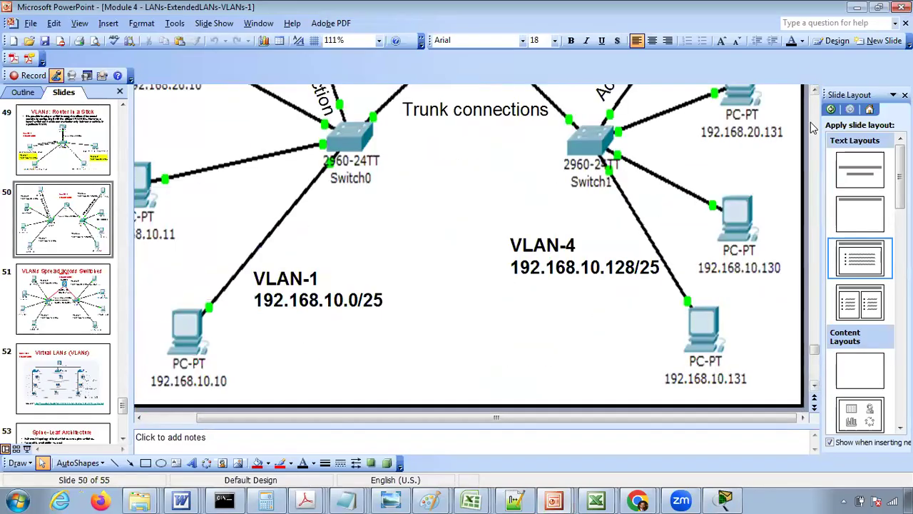
scroll(815, 128, up, 8)
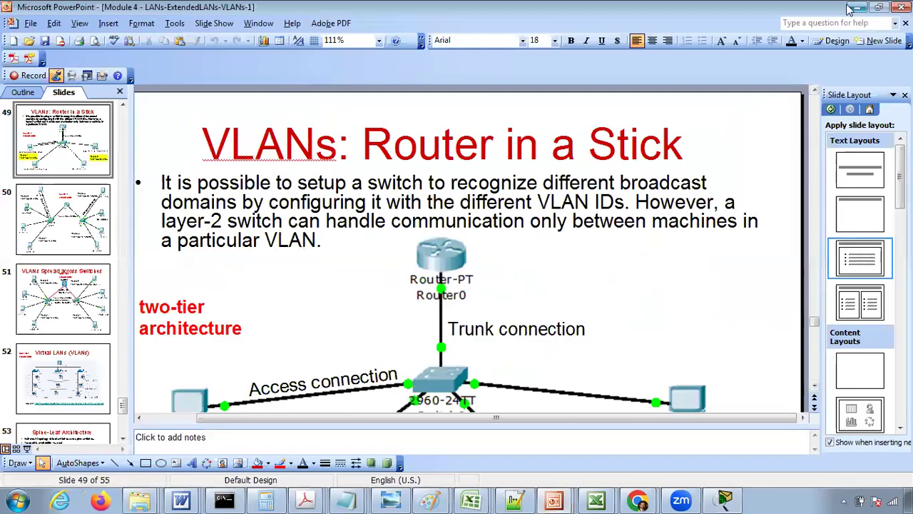
key(alt+Tab)
Delete Switch1 together with PC2 and PC3, keeping the VLAN-2 note
drag(428, 160, 584, 334)
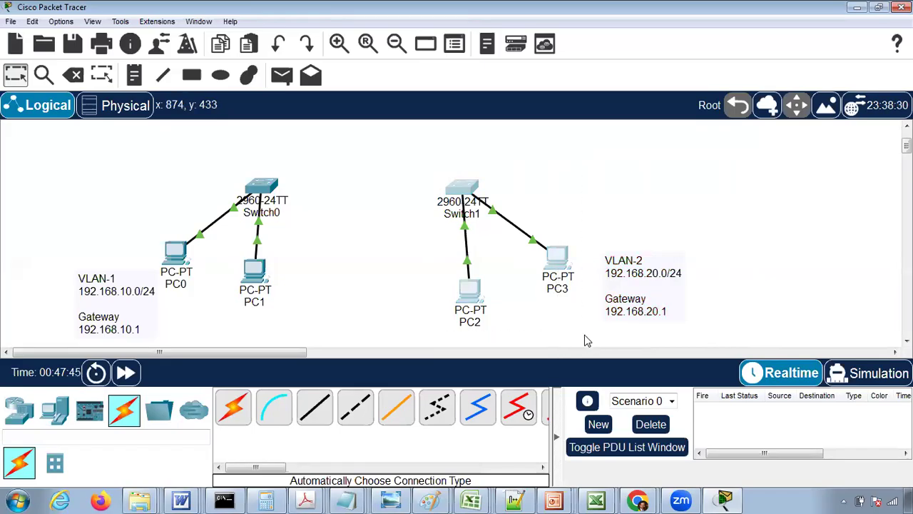
key(Delete)
click(494, 266)
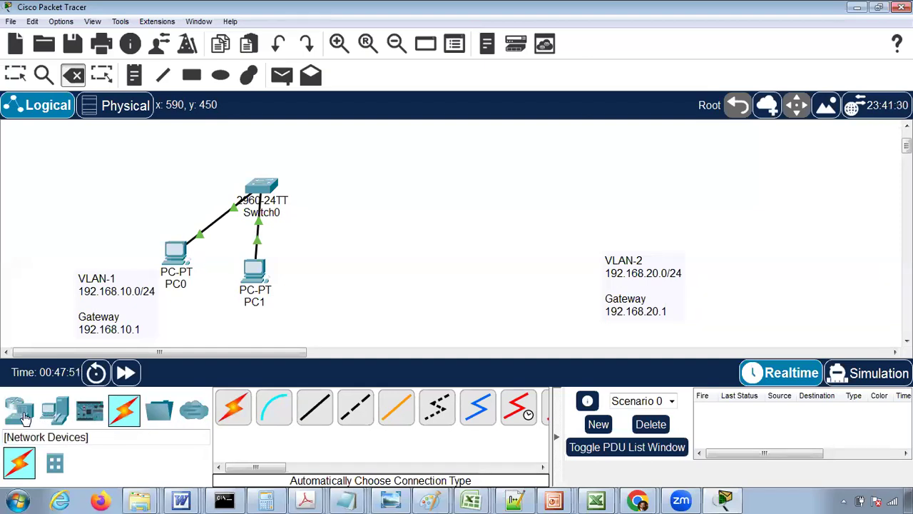
Place two new PCs, PC4 and PC5, to the right of PC1 and Switch0 in the workspace
click(57, 412)
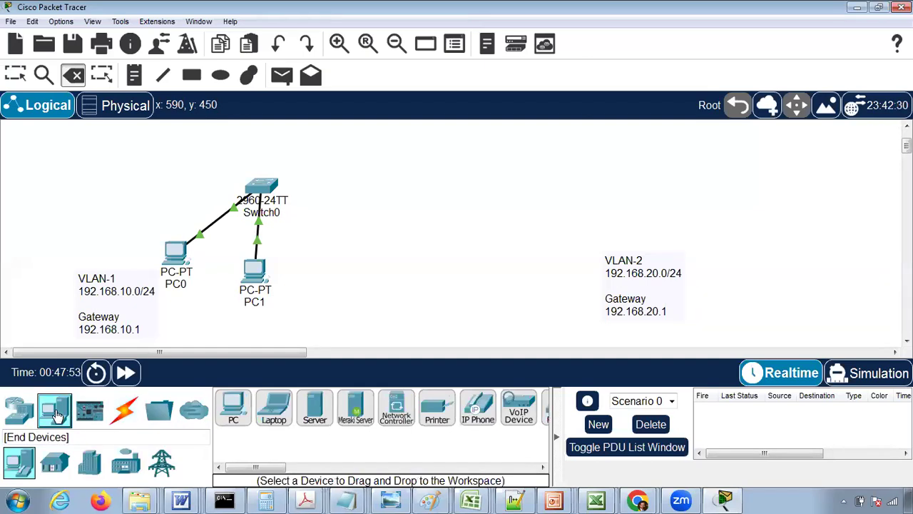
click(233, 408)
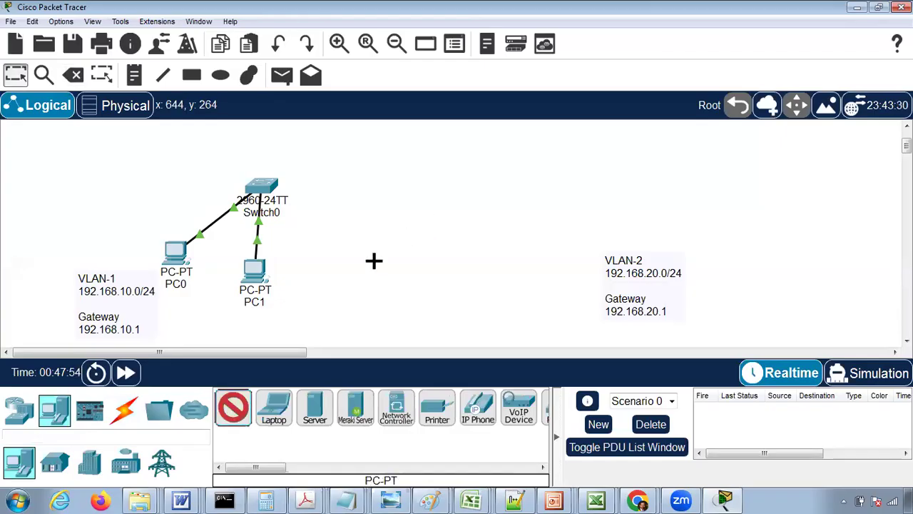
click(340, 279)
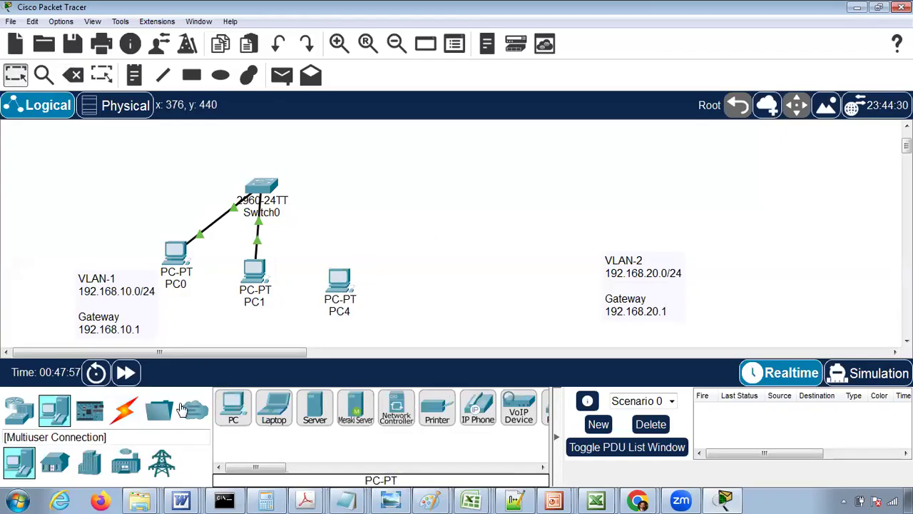
click(233, 409)
click(402, 223)
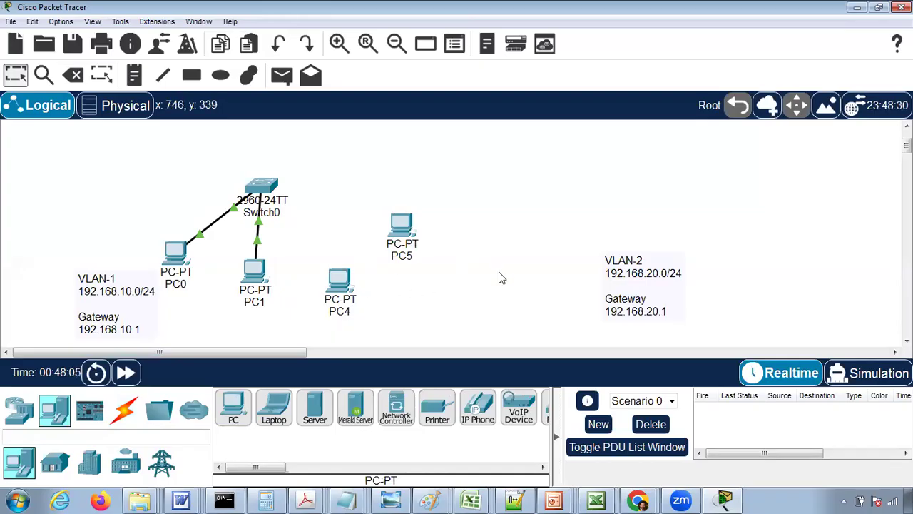
Connect PC4 and PC5 to Switch0 using the automatically chosen connection type for each link
click(121, 414)
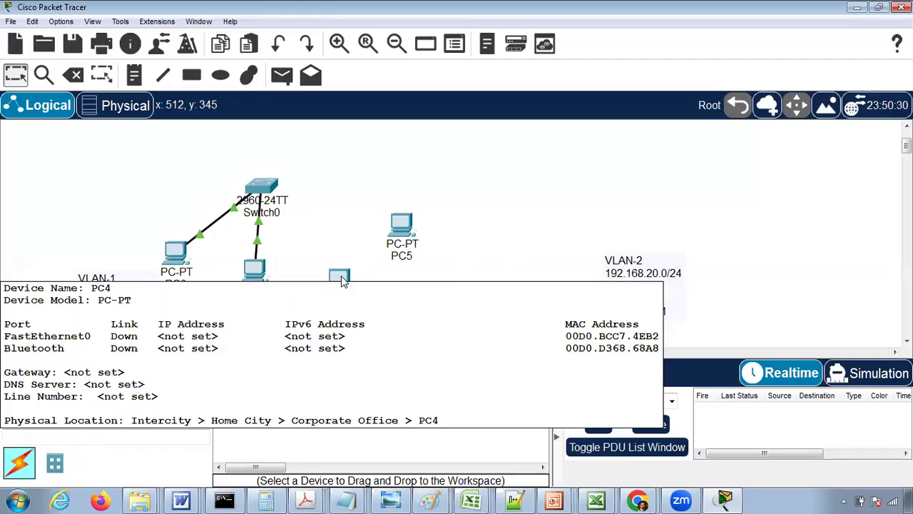
click(237, 411)
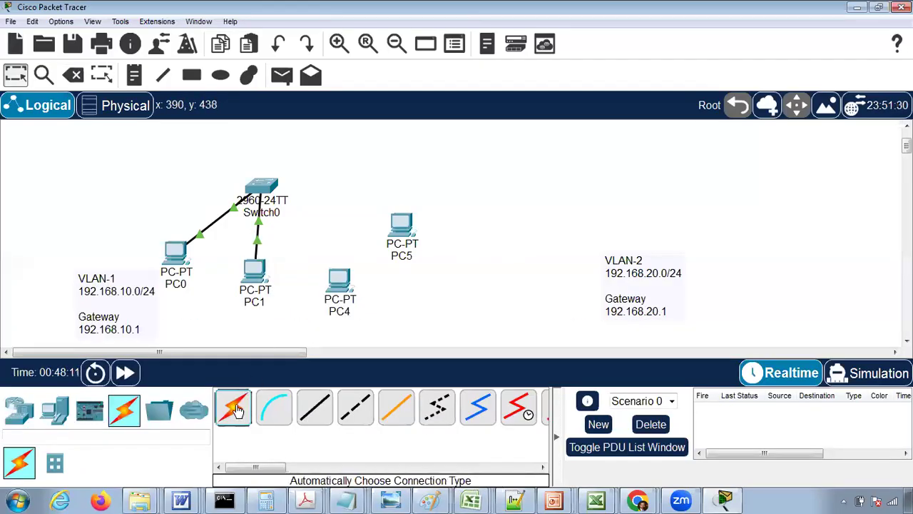
click(289, 207)
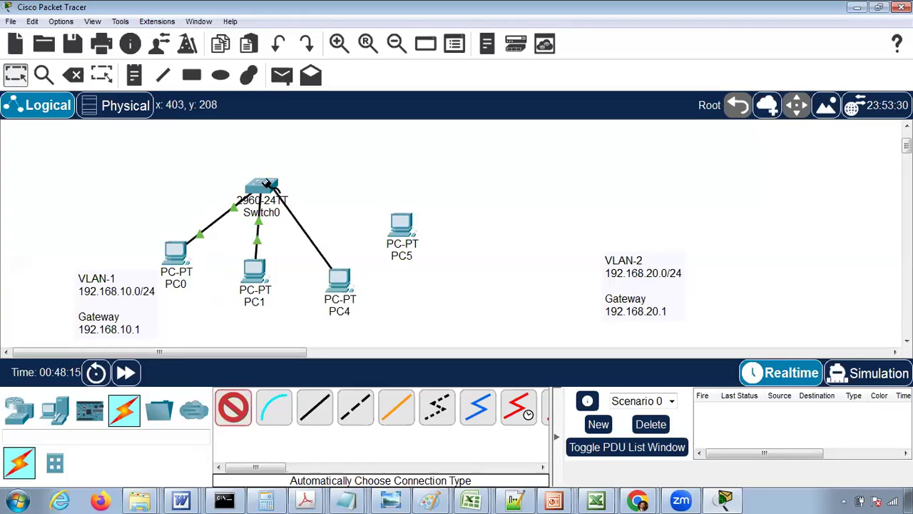
click(339, 281)
click(231, 411)
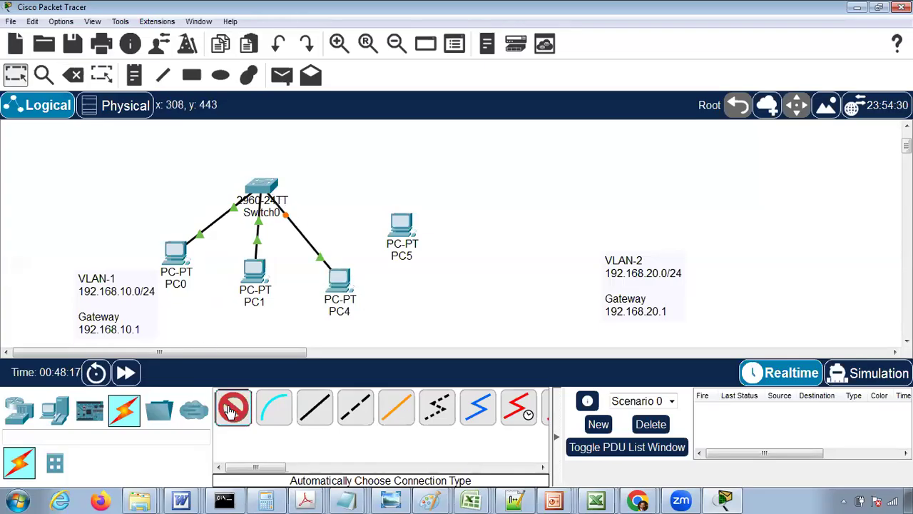
click(402, 224)
click(263, 185)
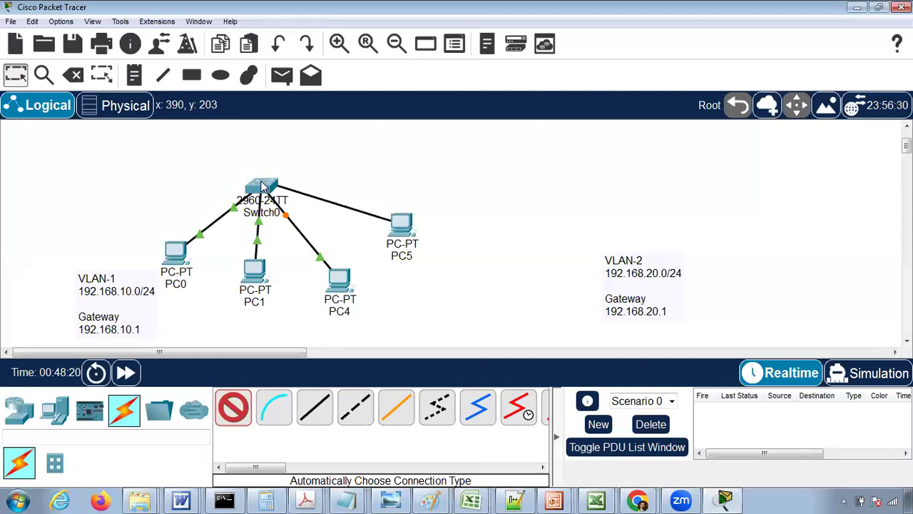
Move the VLAN-2 note next to PC4 and PC5, just right of PC5
click(633, 255)
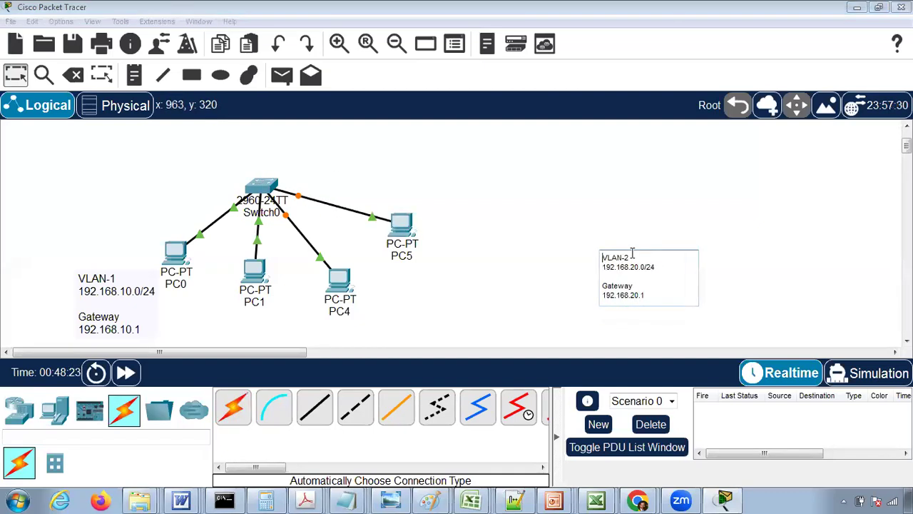
click(718, 261)
drag(649, 279, 504, 266)
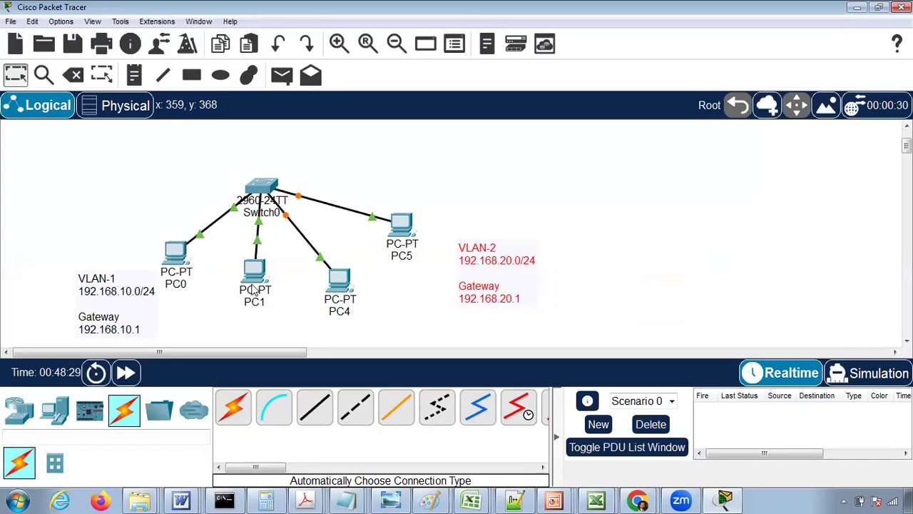
Give PC4 the static IPv4 address 192.168.20.10, subnet mask 255.255.255.0 and default gateway 192.168.20.1
click(340, 280)
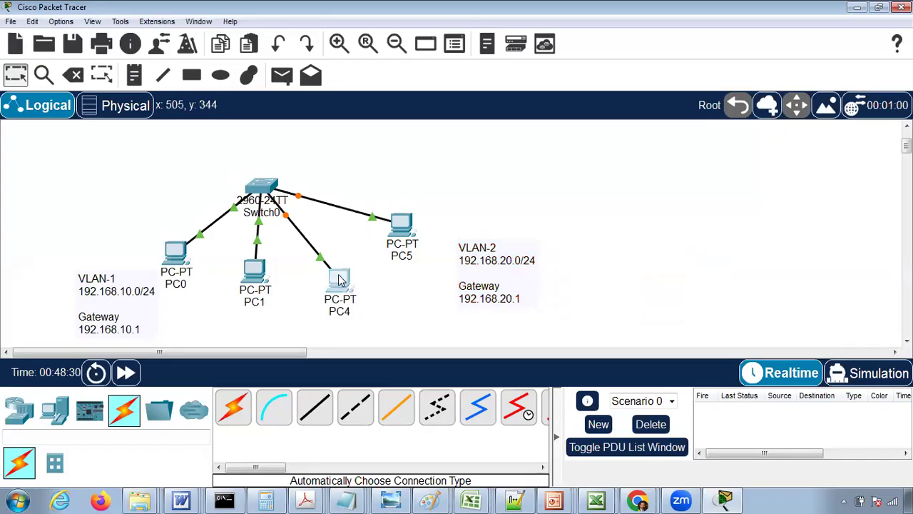
click(401, 38)
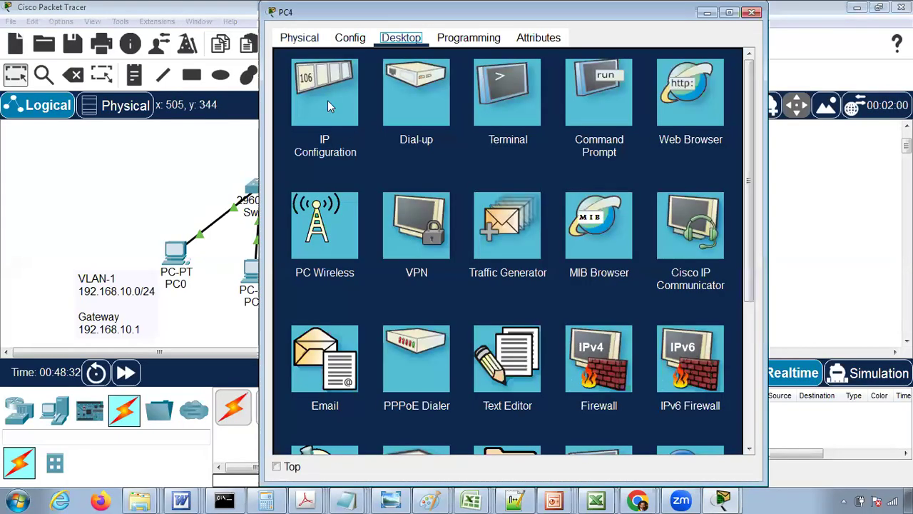
click(328, 104)
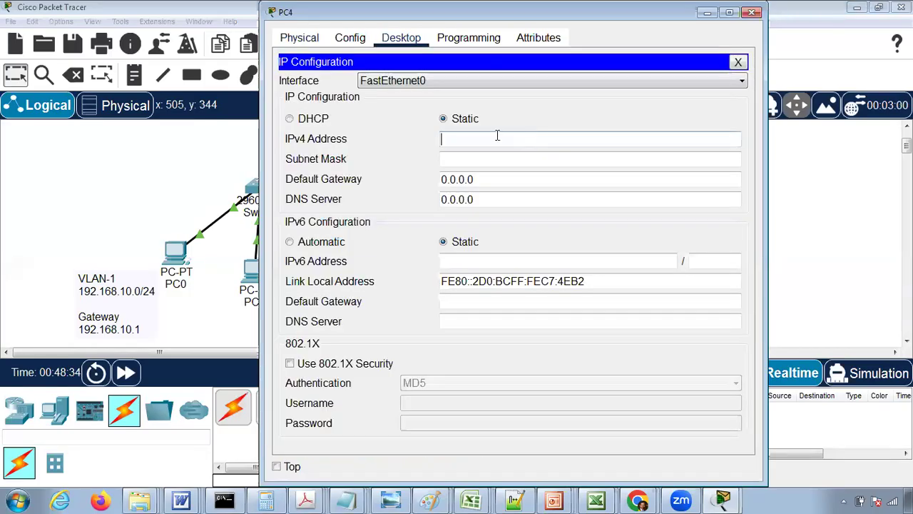
drag(402, 13, 695, 67)
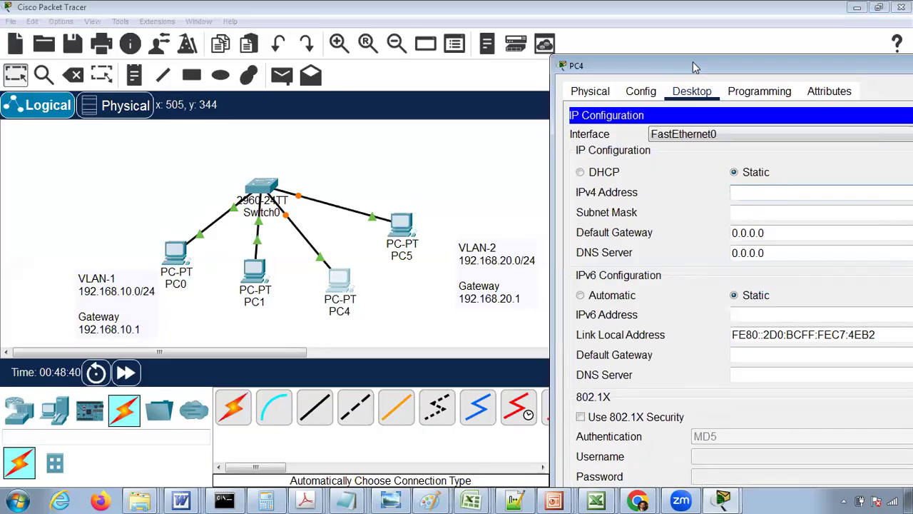
text(192.168.20.)
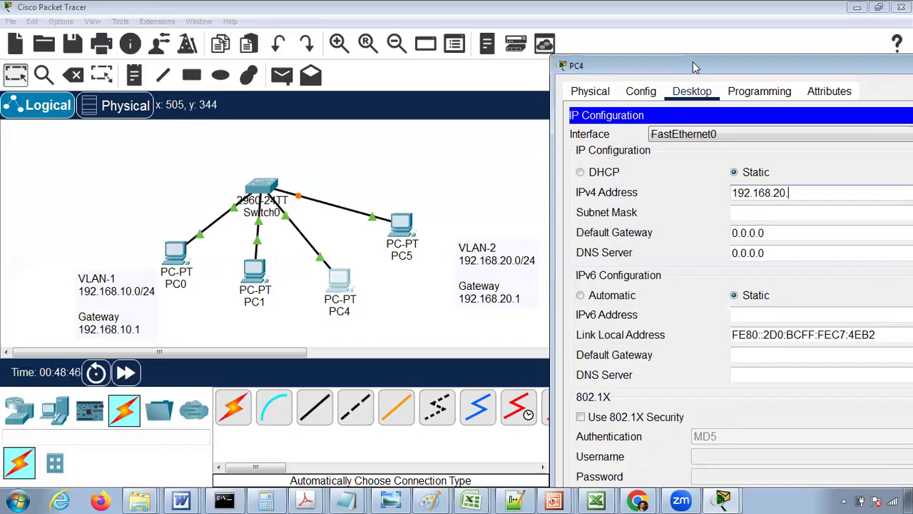
text(10)
key(Tab)
key(Tab)
text(192.)
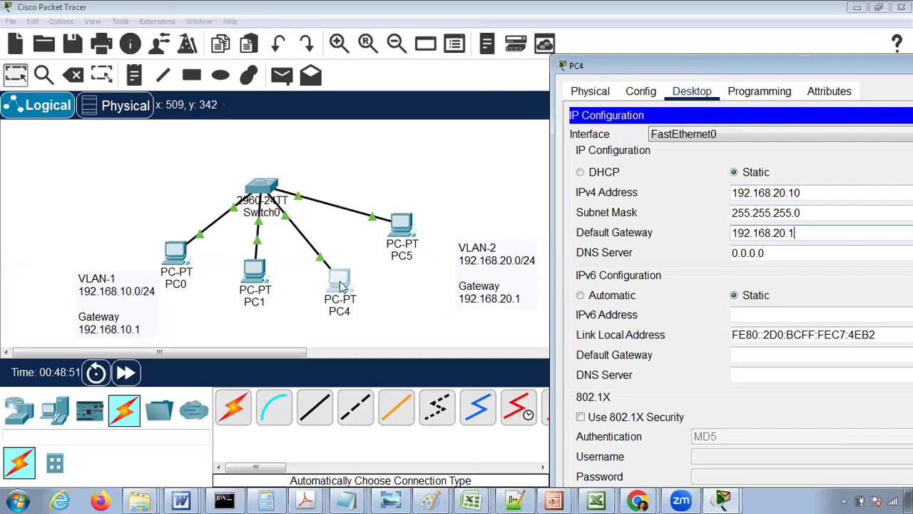
Close PC4's IP configuration and its device window
double_click(721, 69)
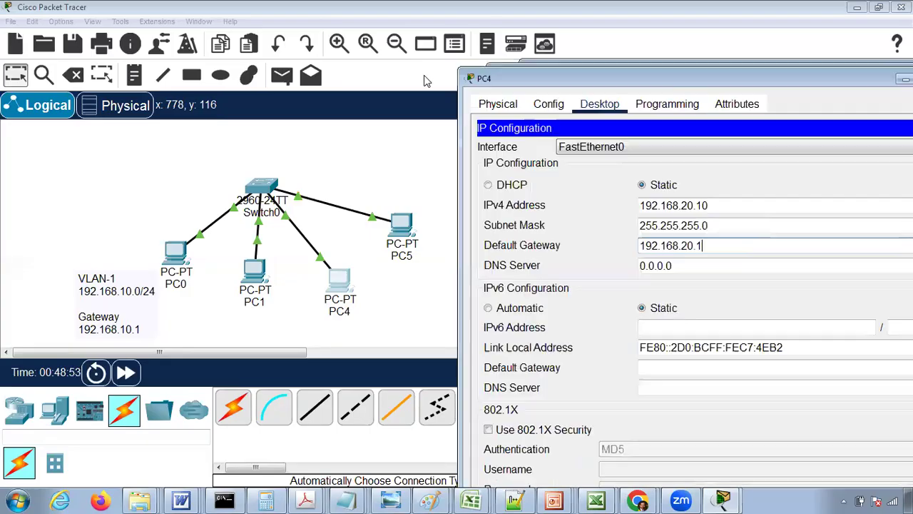
click(732, 126)
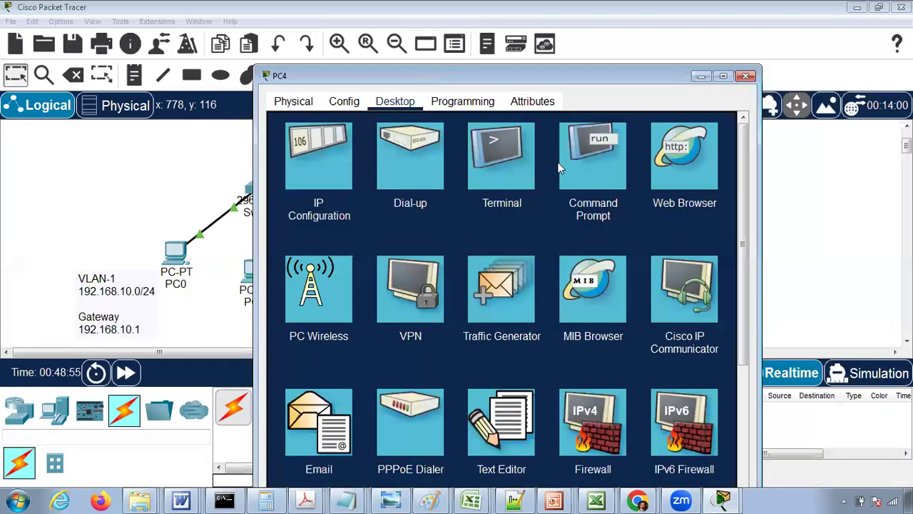
click(746, 76)
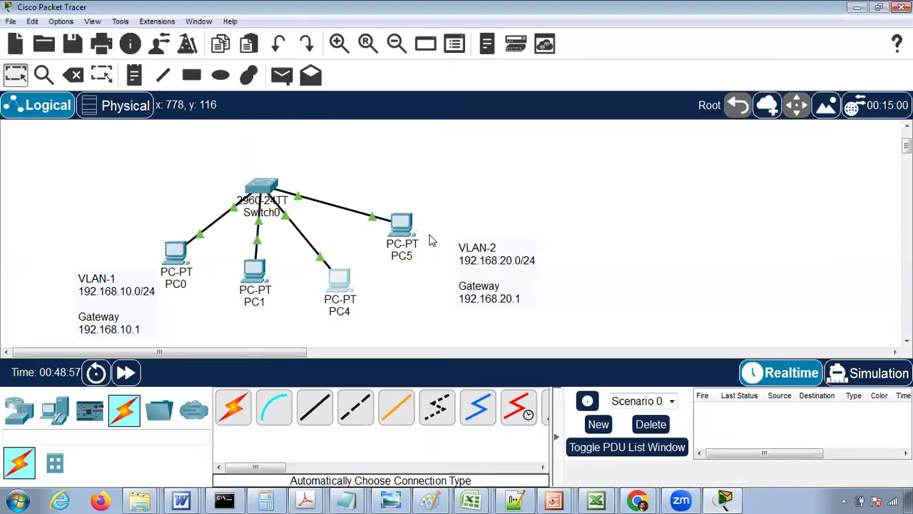
Give PC5 the static IPv4 address 192.168.20.11, subnet mask 255.255.255.0 and default gateway 192.168.20.1, closing its window when done
click(401, 225)
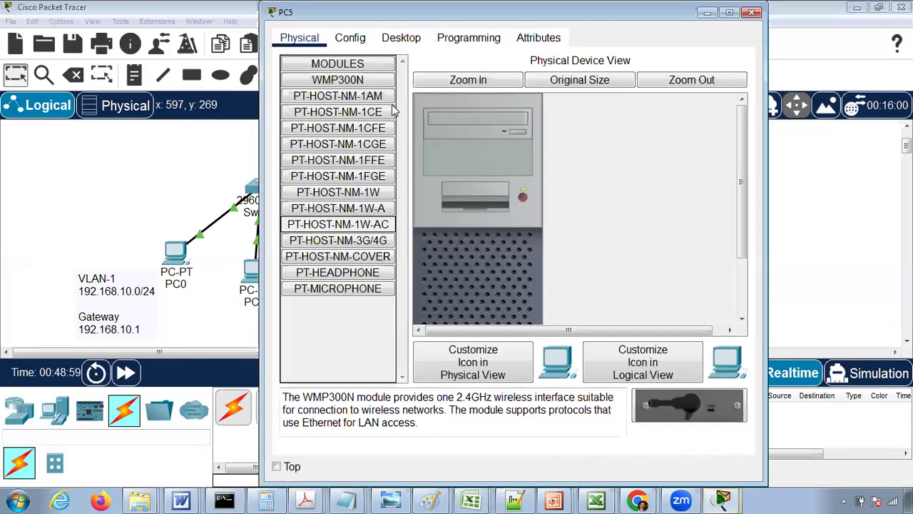
click(401, 38)
click(320, 102)
click(499, 141)
text(192.16)
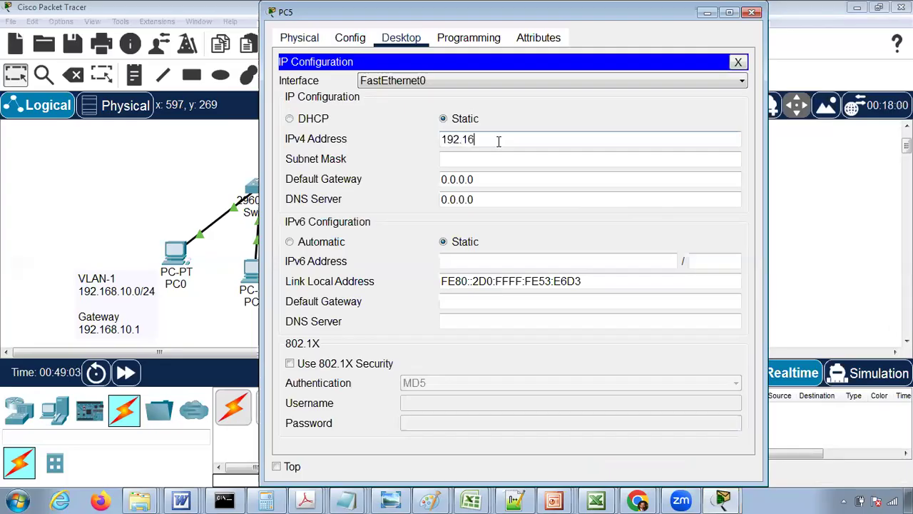
text(8.20.1)
key(Tab)
key(Tab)
text(1)
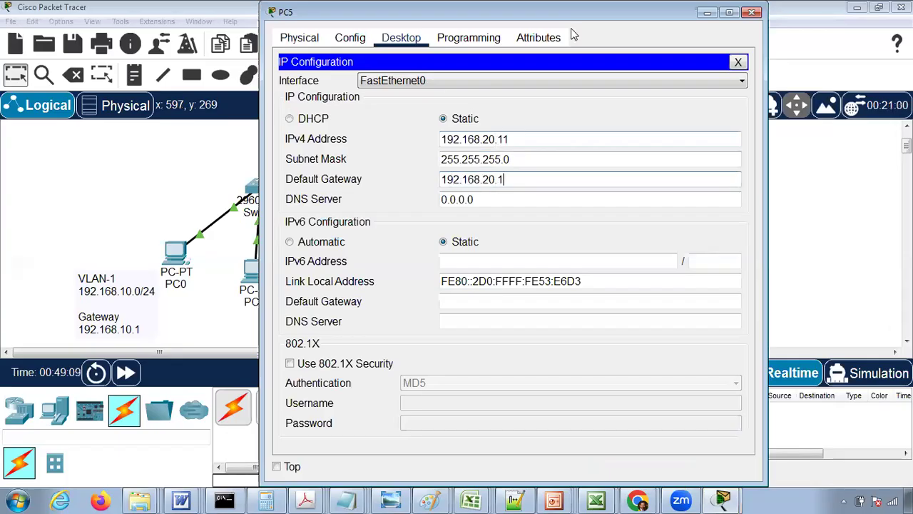
click(751, 14)
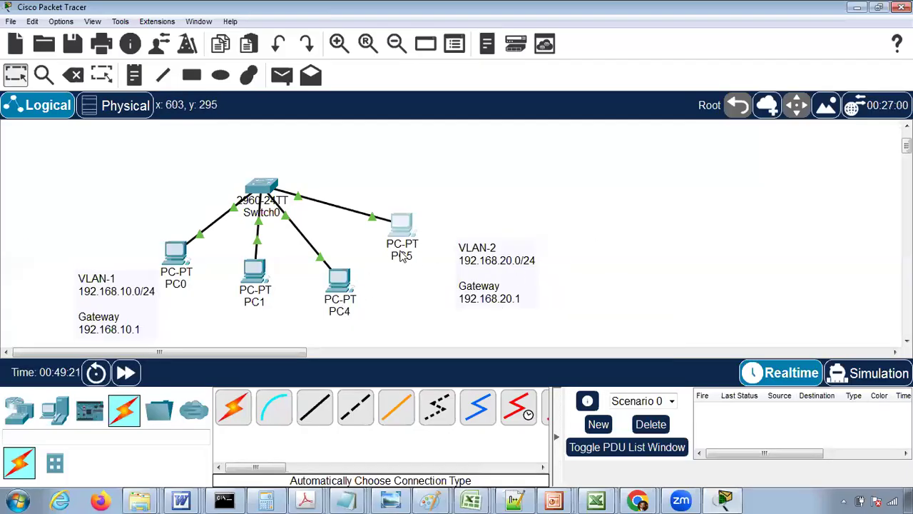
Add VLAN number 2 with the name VLAN-2 to Switch0's VLAN database
mouse_move(341, 280)
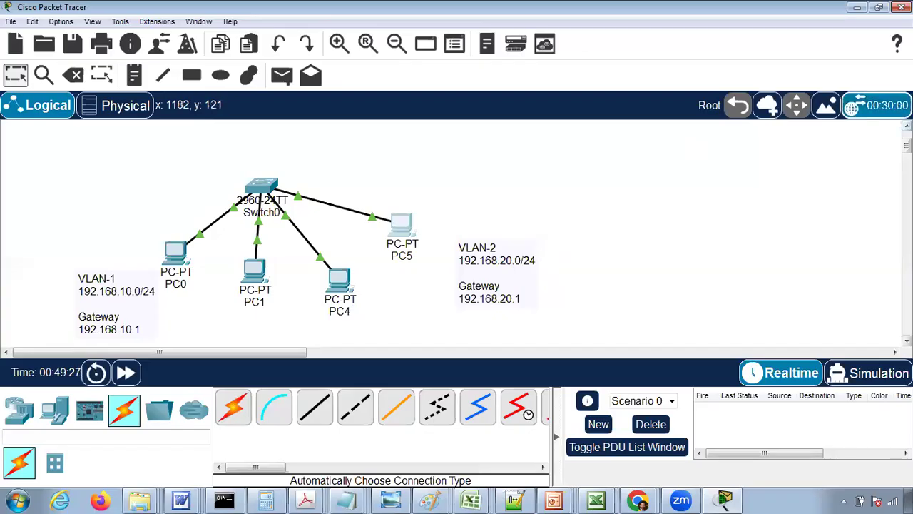
scroll(457, 235, up, 1)
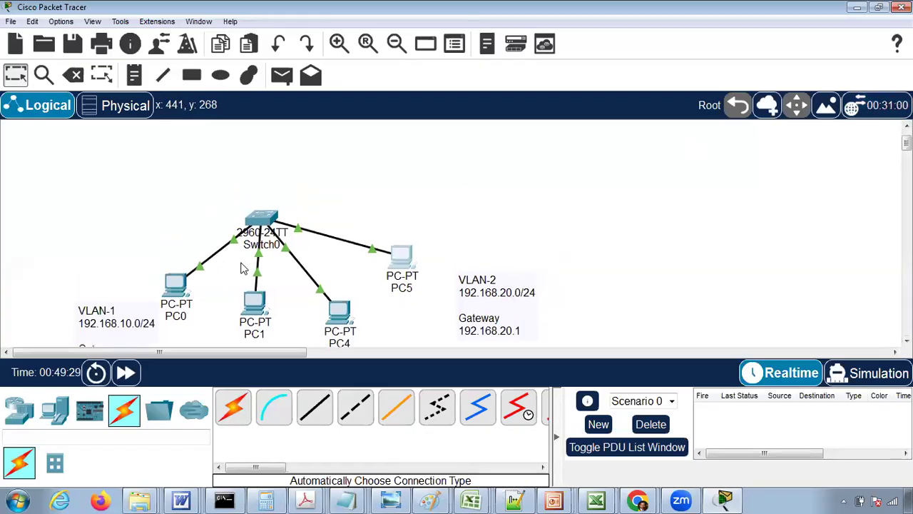
mouse_move(235, 245)
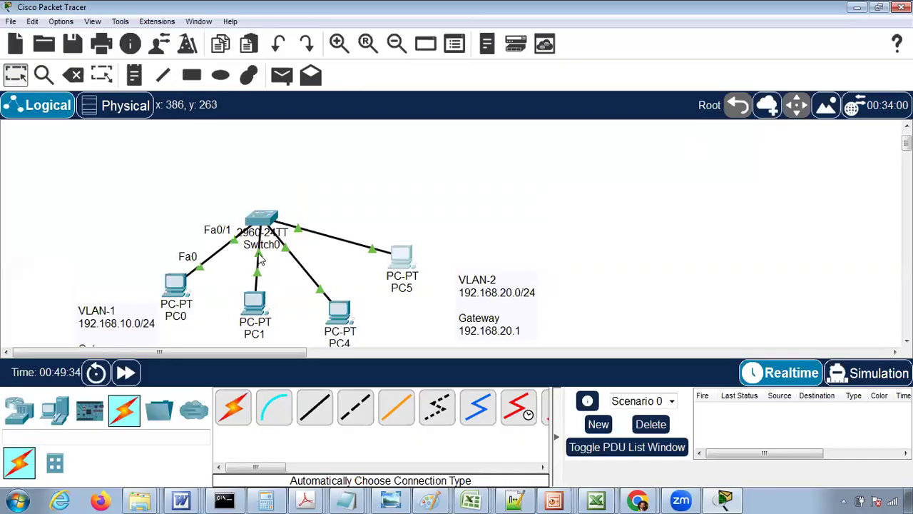
mouse_move(286, 251)
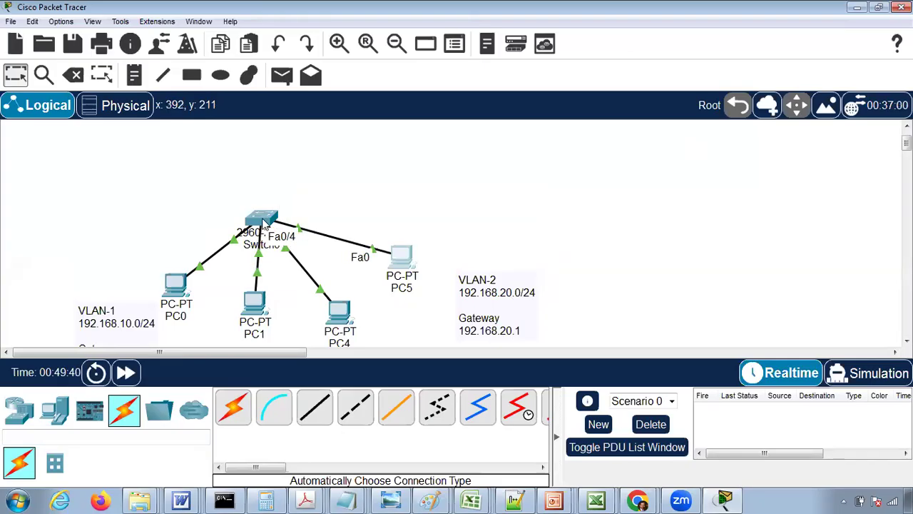
click(263, 219)
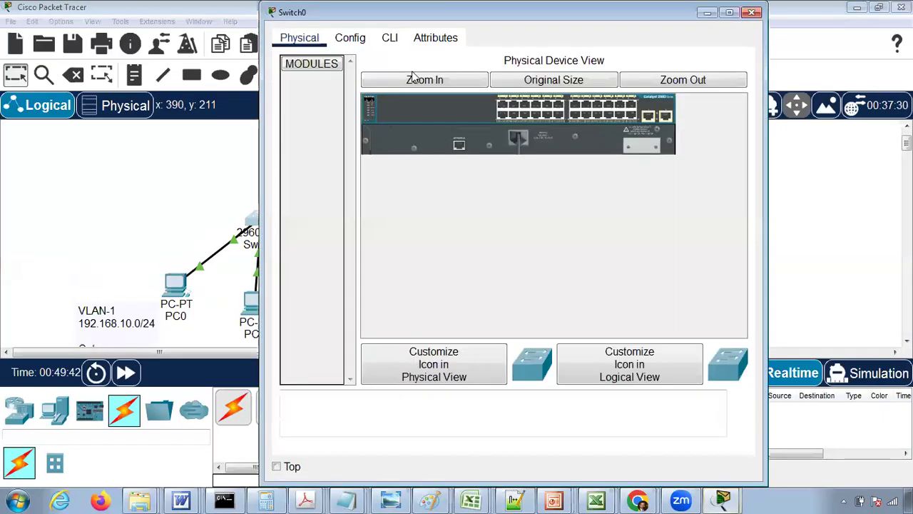
click(351, 38)
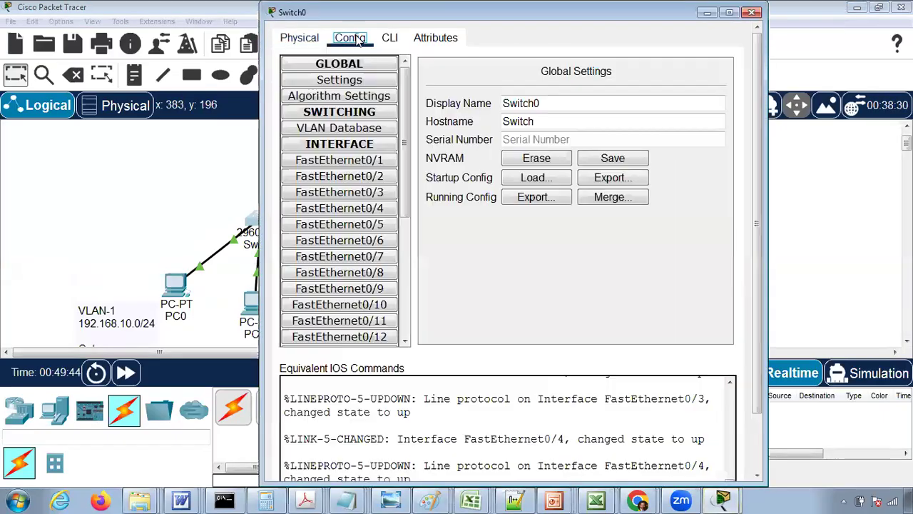
click(355, 127)
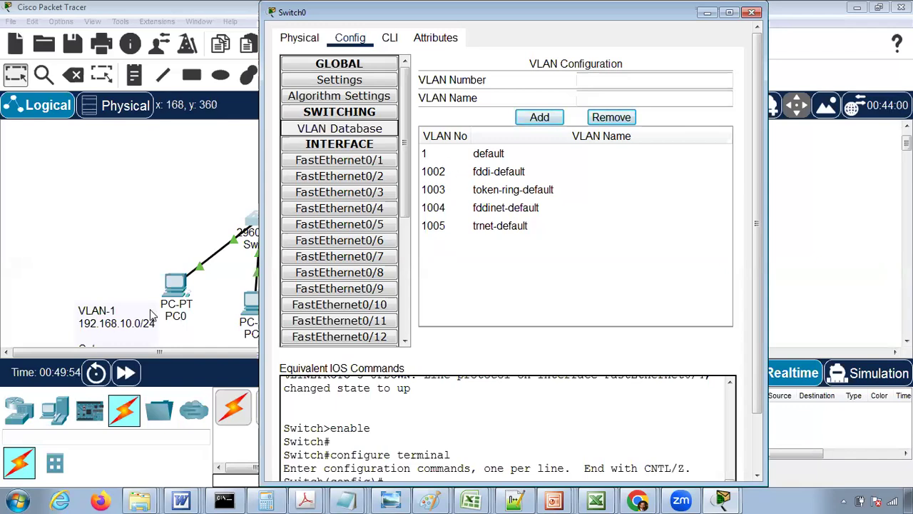
click(496, 156)
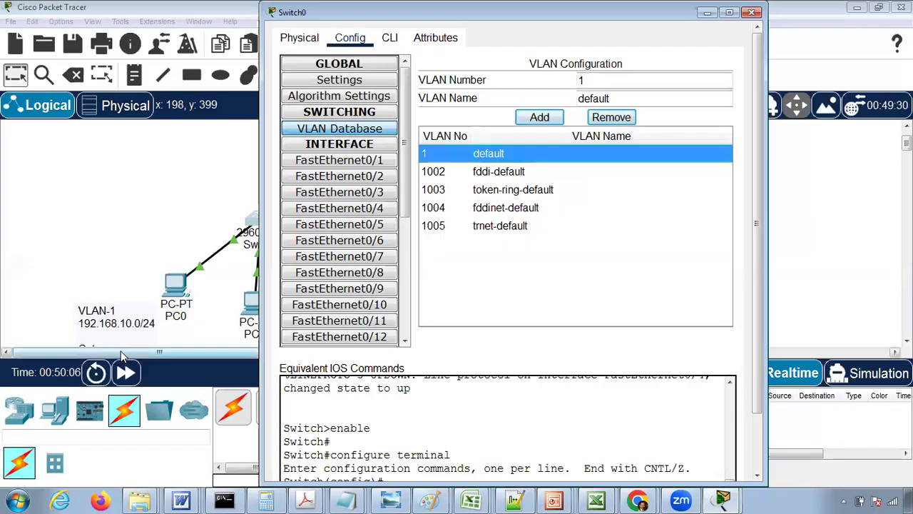
drag(595, 79, 560, 79)
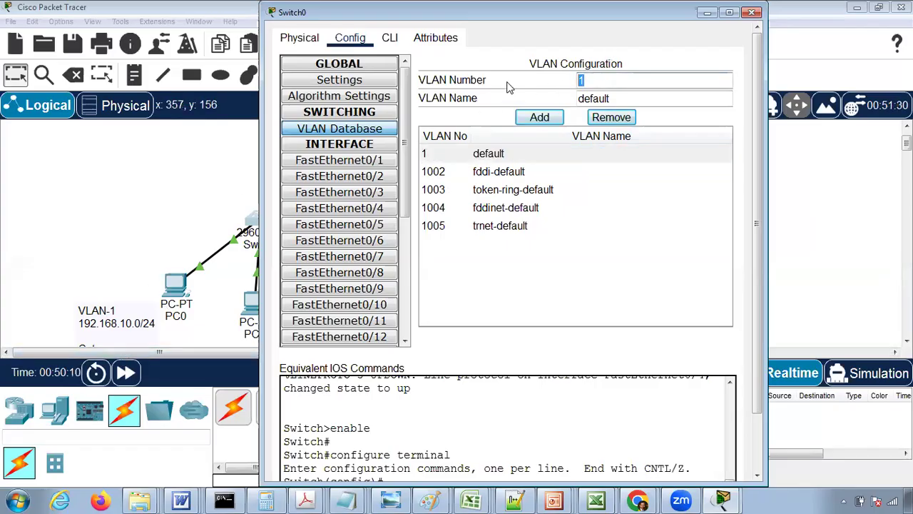
text(2)
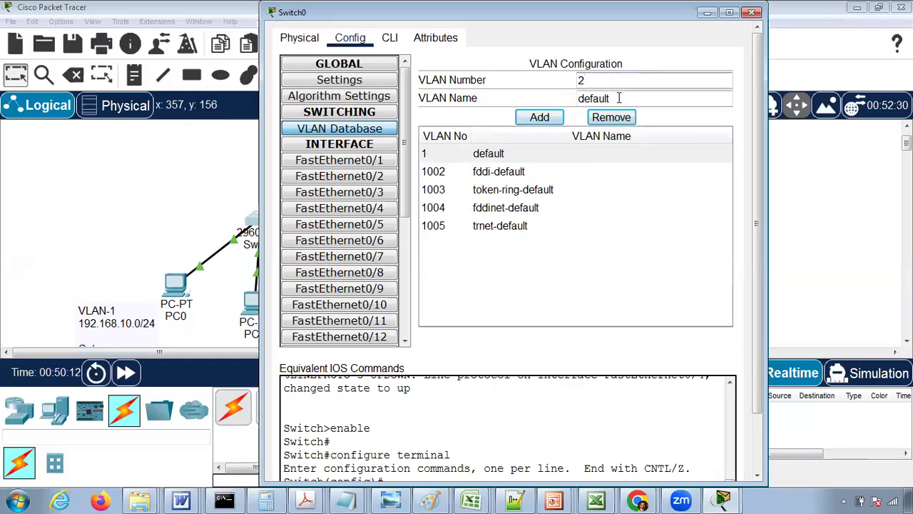
drag(608, 98, 540, 103)
text(VLAN-2)
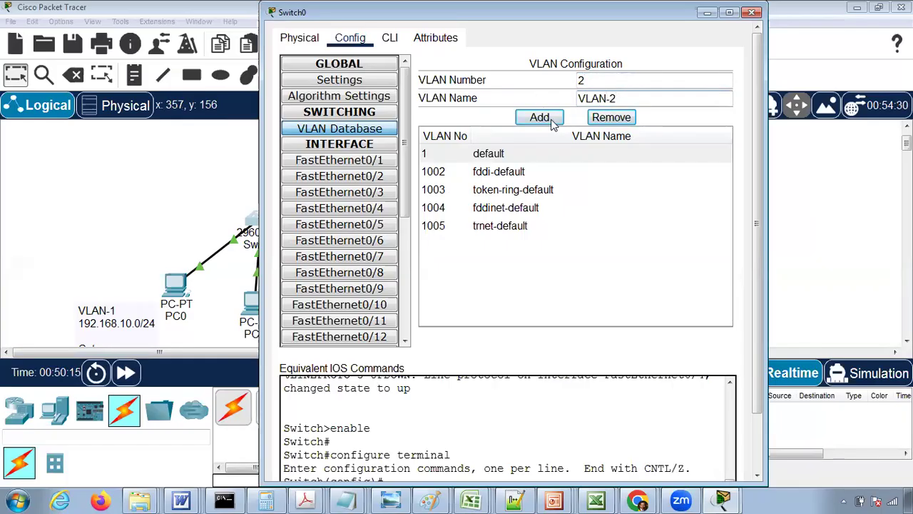
click(553, 122)
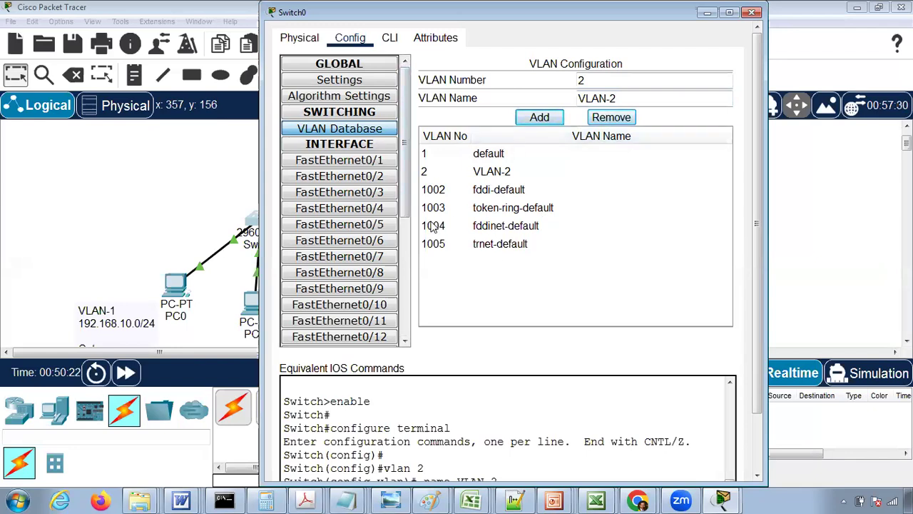
Review the VLAN assignments of Switch0's ports FastEthernet0/1 through FastEthernet0/4 against the PC links in the topology
click(368, 165)
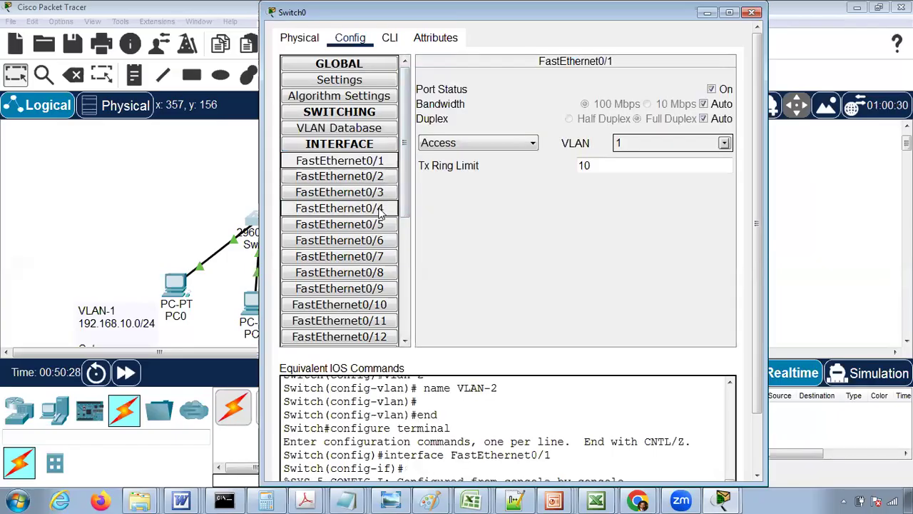
drag(366, 14, 528, 30)
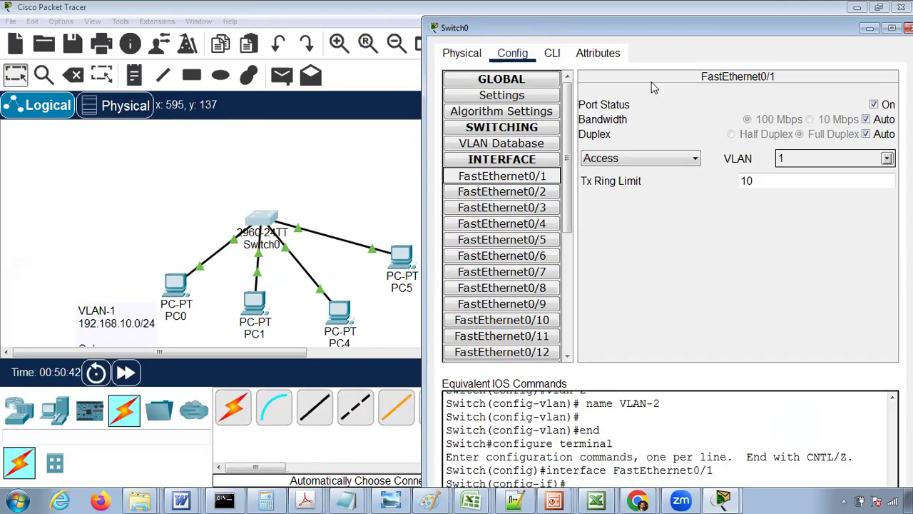
drag(689, 33, 482, 62)
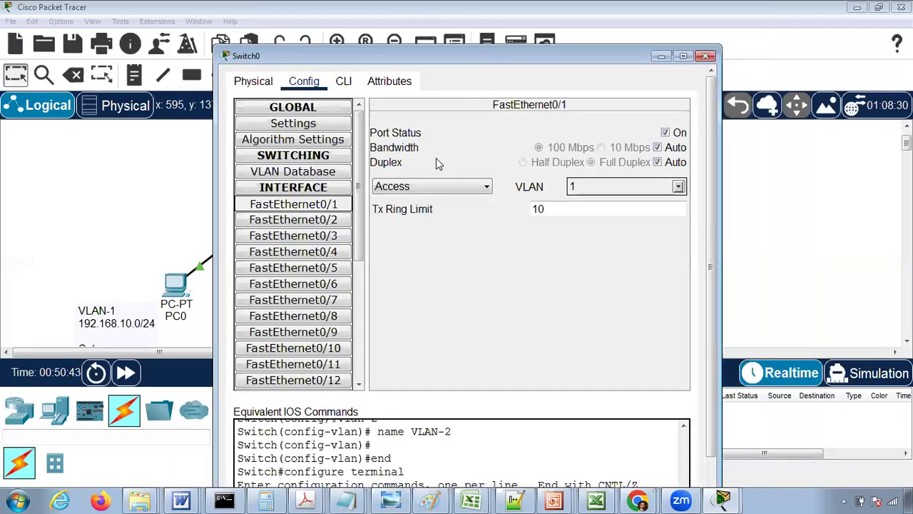
click(315, 224)
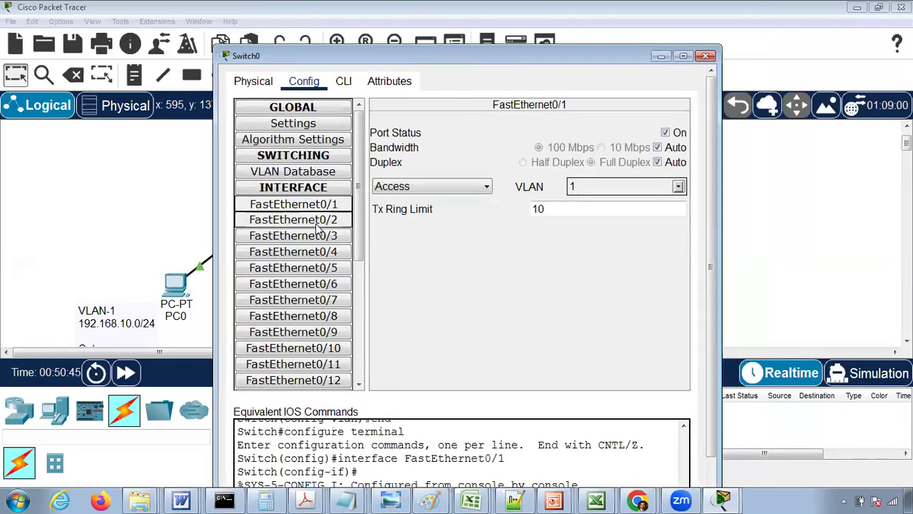
click(318, 237)
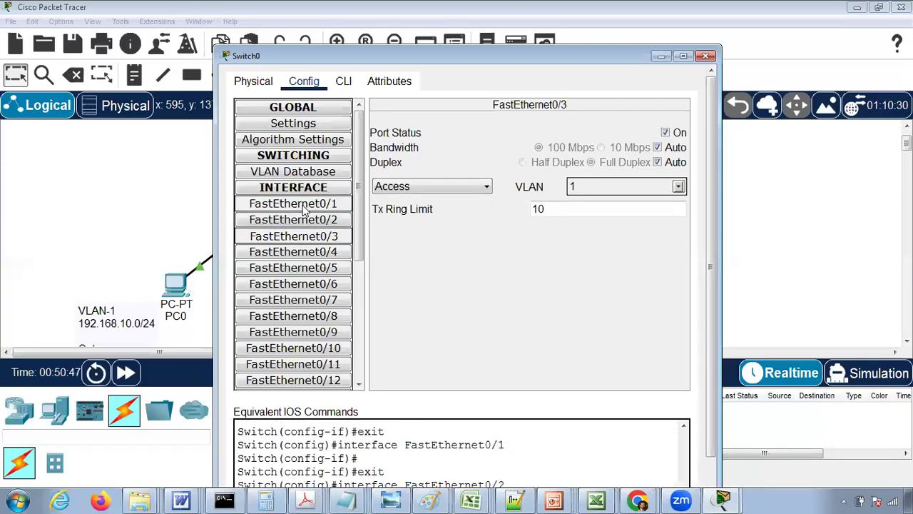
click(306, 205)
click(314, 220)
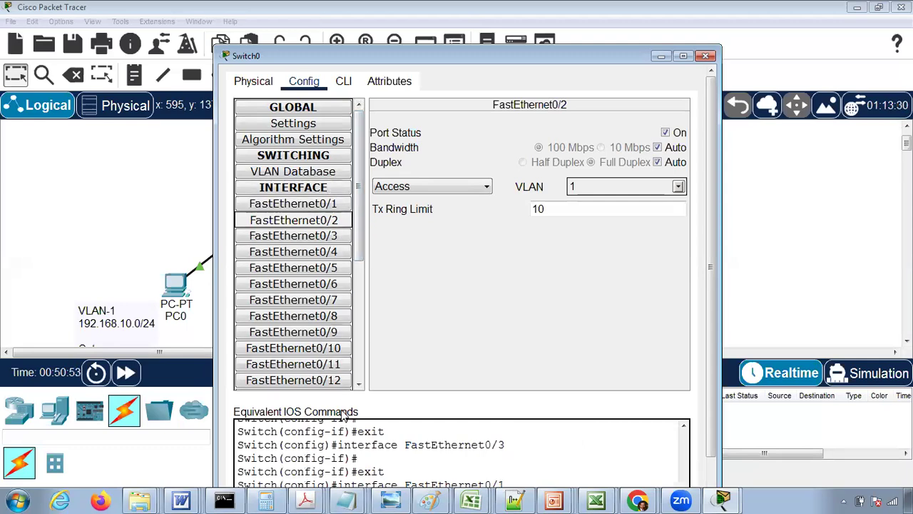
click(312, 223)
click(319, 239)
click(318, 251)
drag(350, 63, 517, 271)
drag(430, 324, 566, 177)
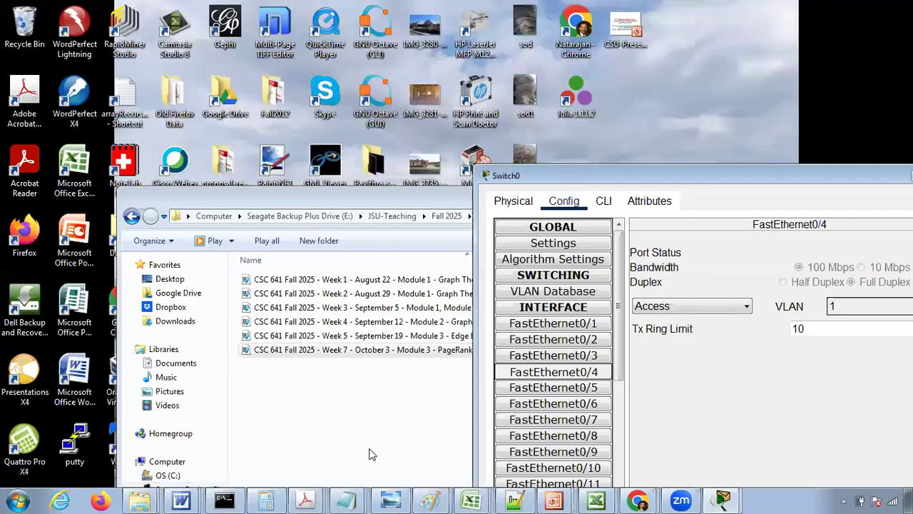
Restore the main Packet Tracer workspace and bring the Switch0 configuration window back in front of it
click(719, 501)
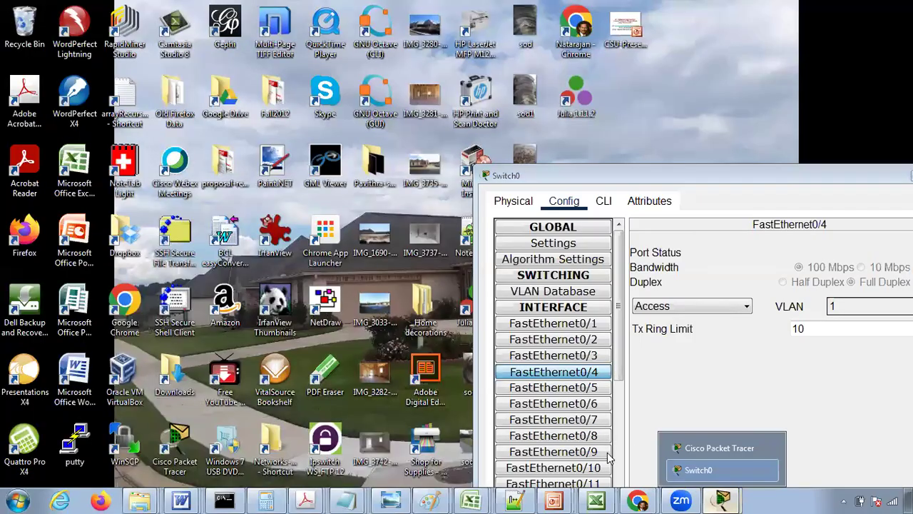
click(704, 447)
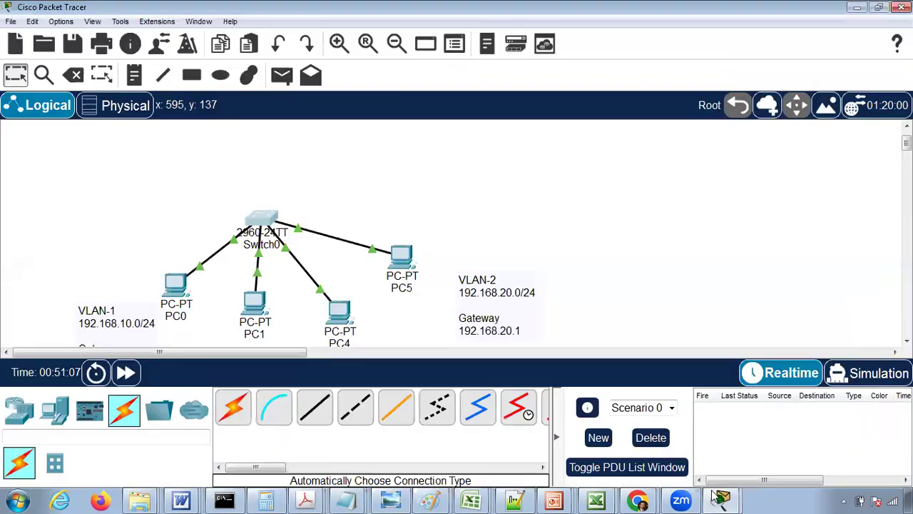
click(719, 500)
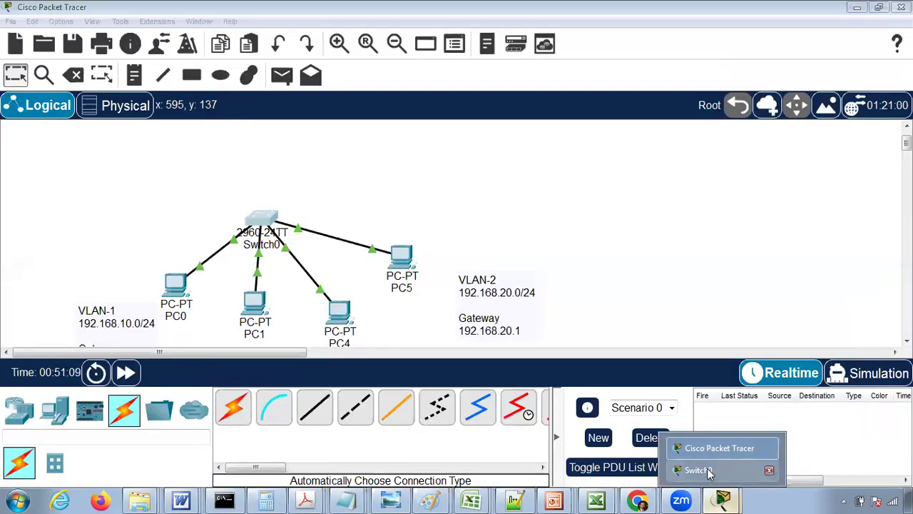
click(699, 470)
drag(693, 177, 475, 34)
Assign Switch0's access port FastEthernet0/3 to VLAN 2 (VLAN-2)
click(361, 211)
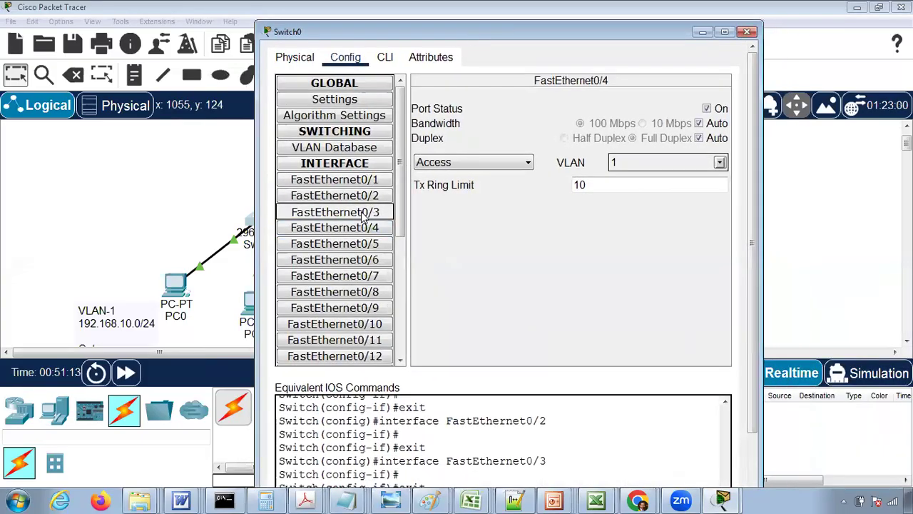
click(721, 163)
click(638, 194)
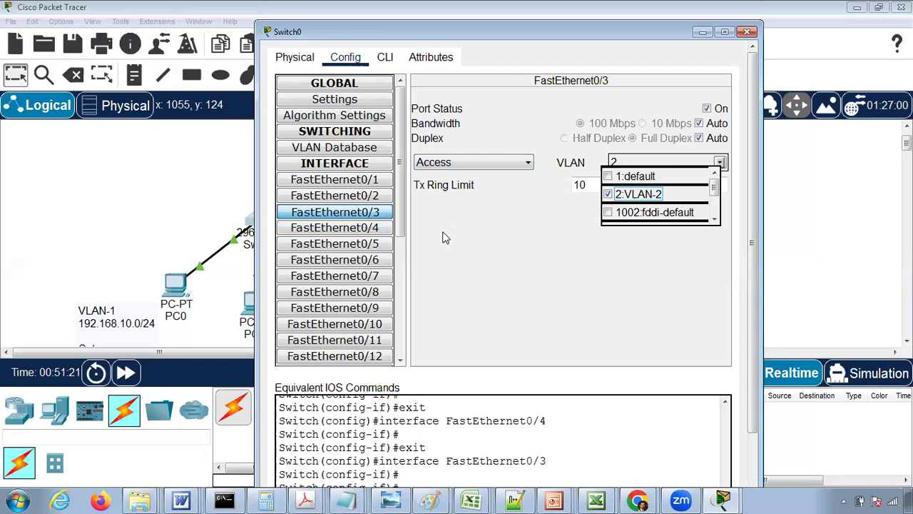
click(525, 259)
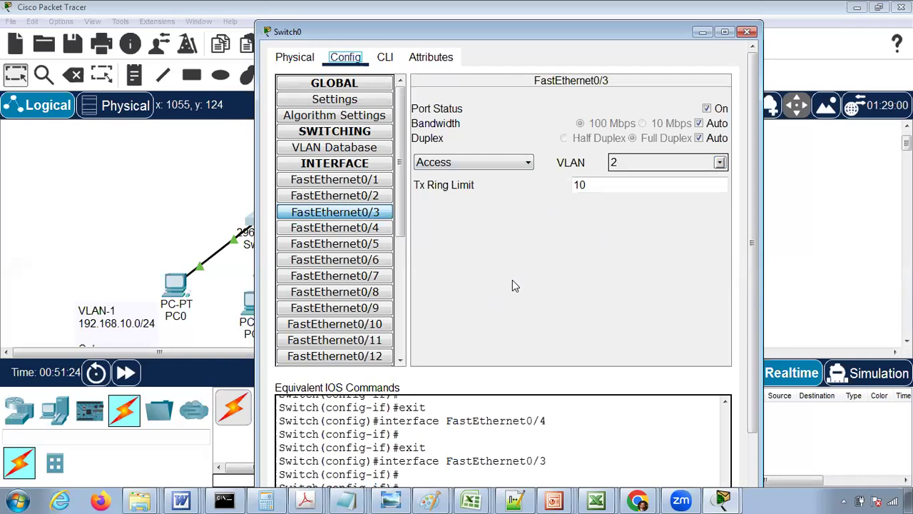
Assign Switch0's access port FastEthernet0/4 to VLAN 2 (VLAN-2)
click(347, 232)
click(637, 162)
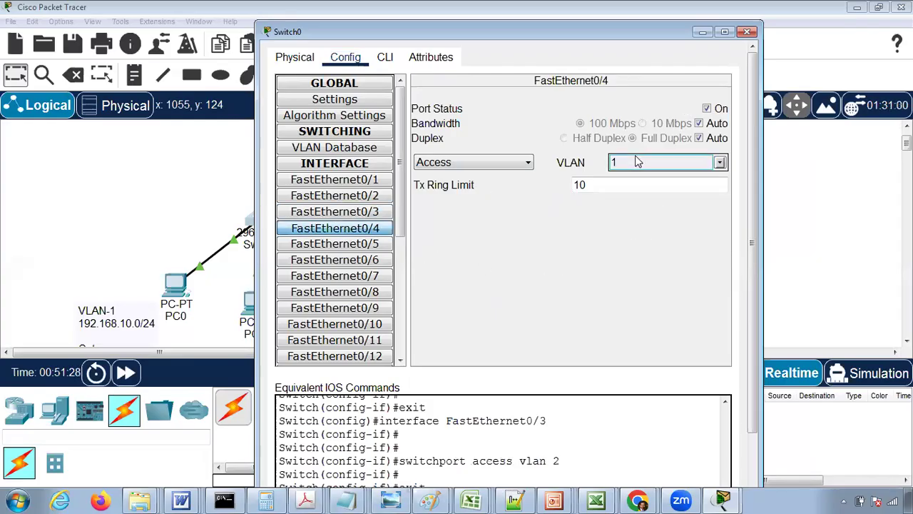
click(720, 162)
click(641, 200)
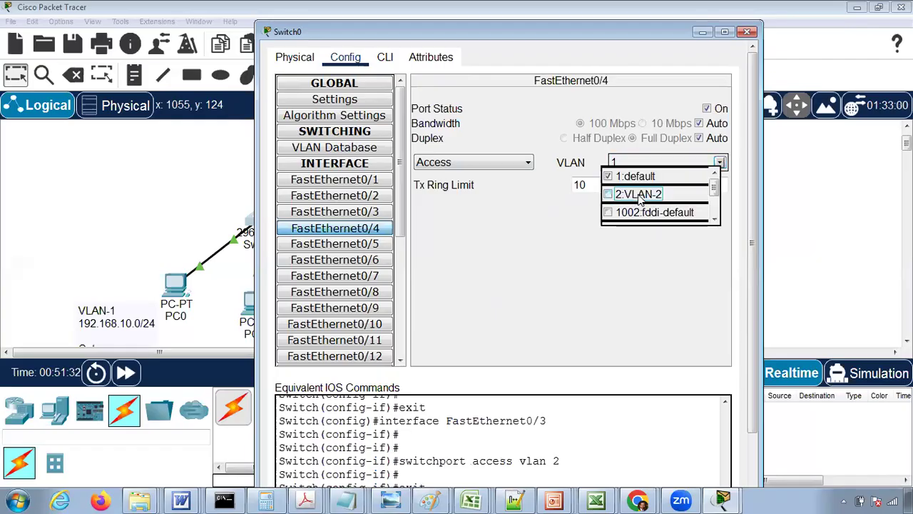
click(550, 258)
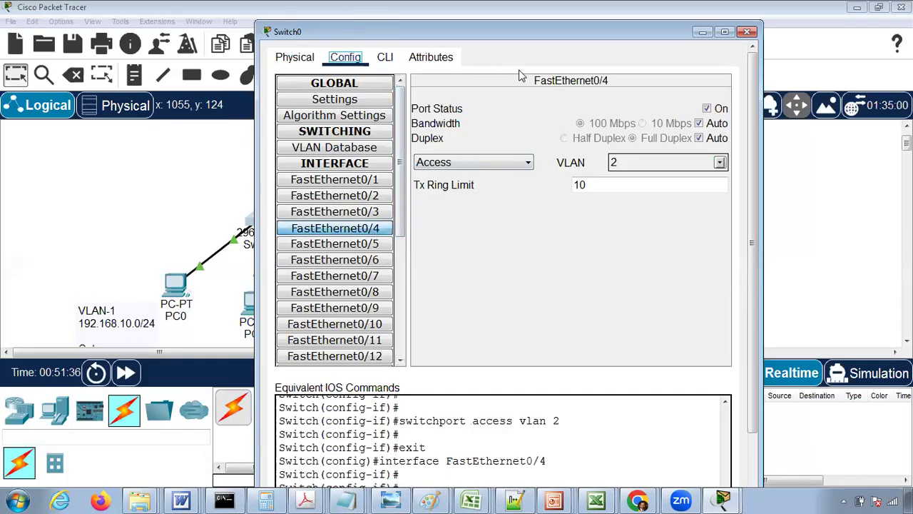
Uncover the topology to check the switch links, and close the Switch0 configuration window
drag(346, 31, 513, 98)
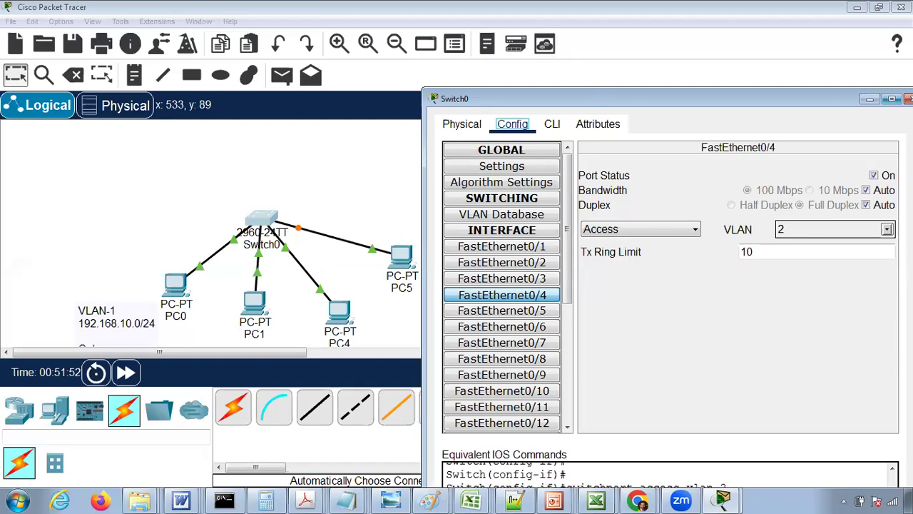
click(908, 99)
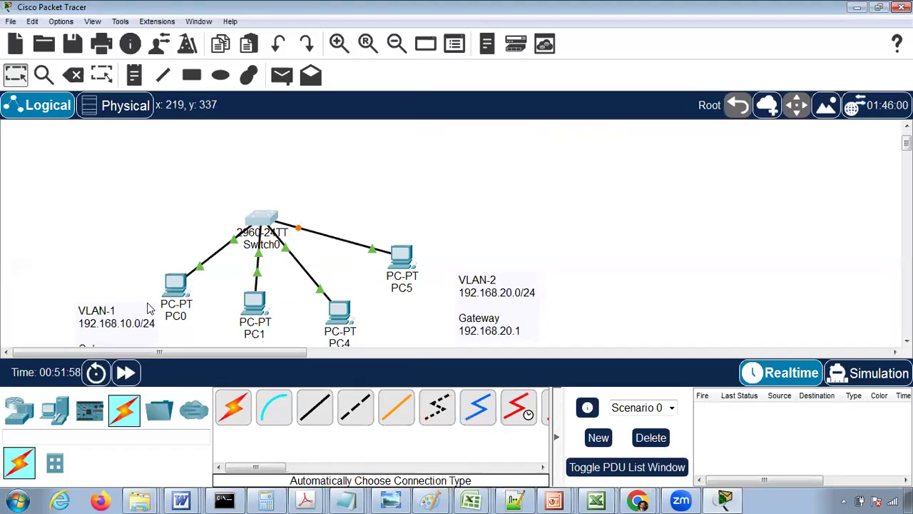
click(173, 289)
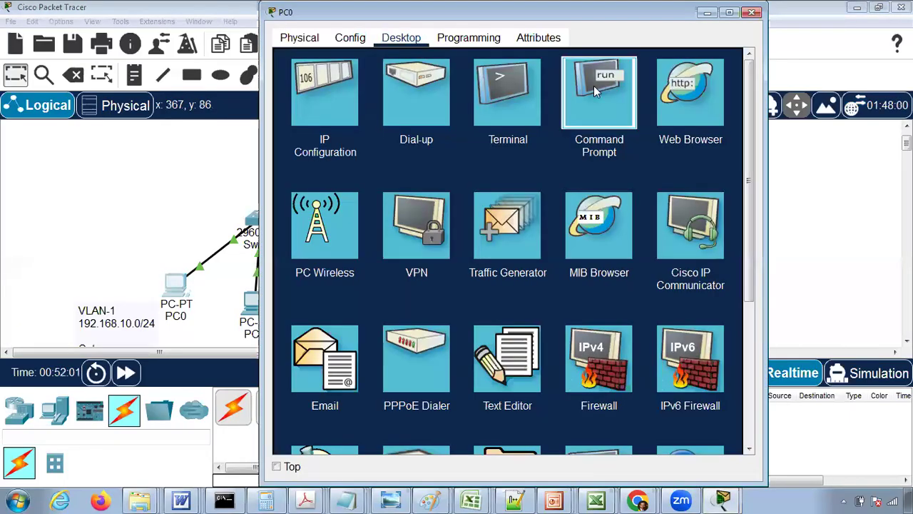
click(593, 85)
click(750, 13)
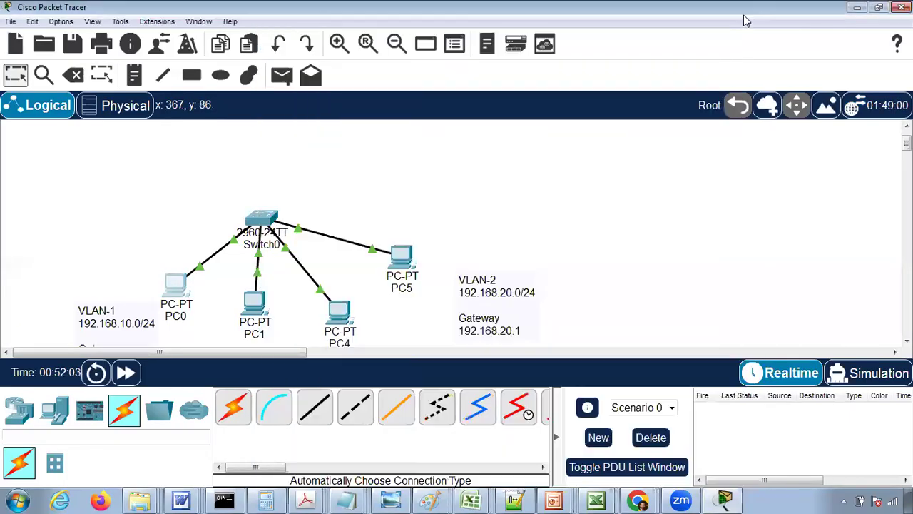
click(177, 303)
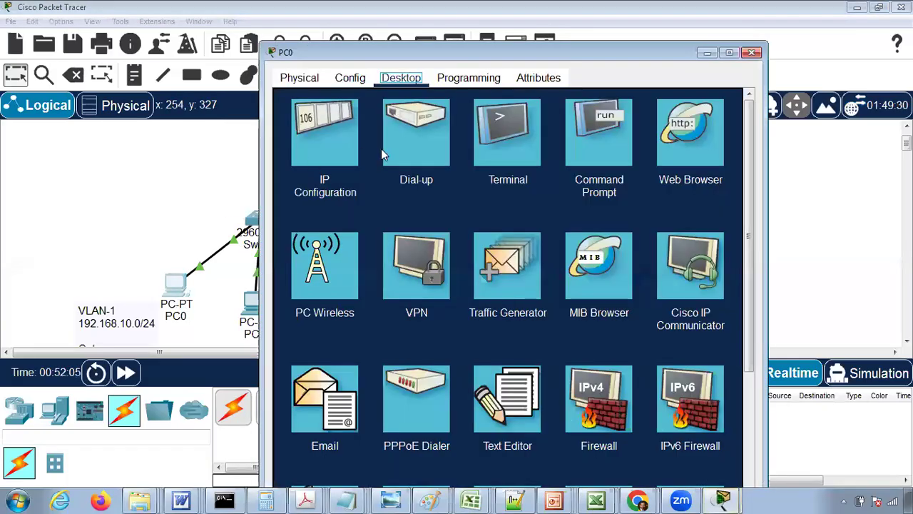
click(606, 134)
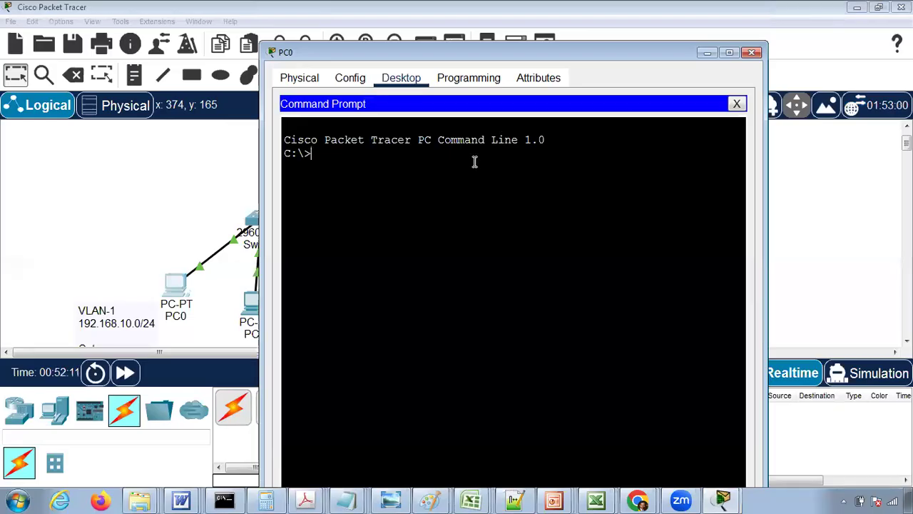
text(ping 192.)
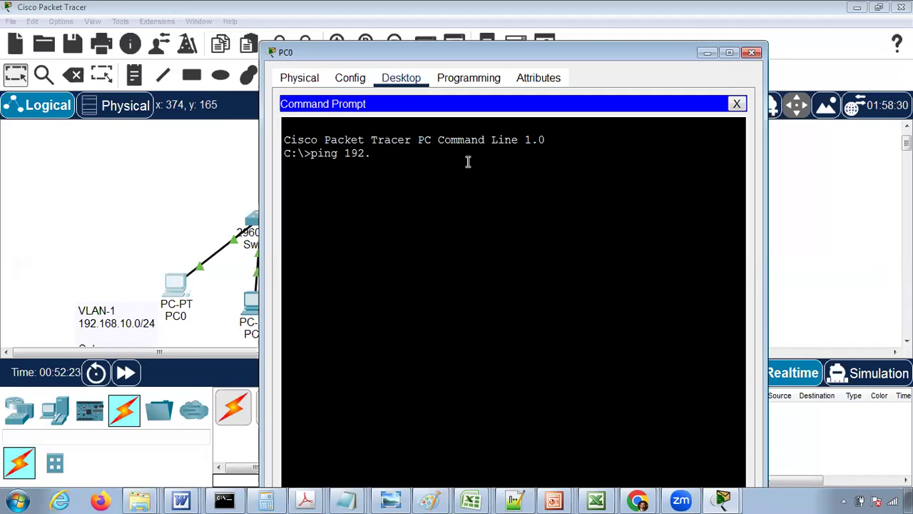
drag(370, 52, 481, 39)
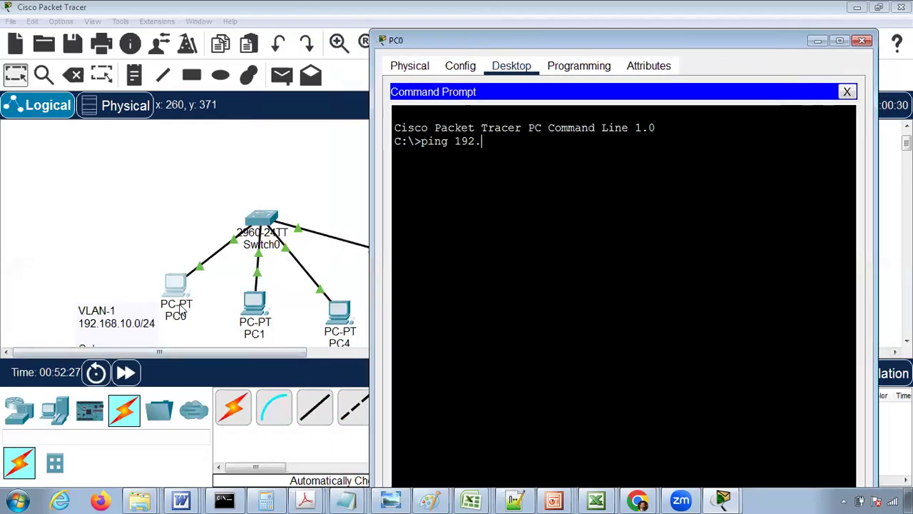
click(864, 41)
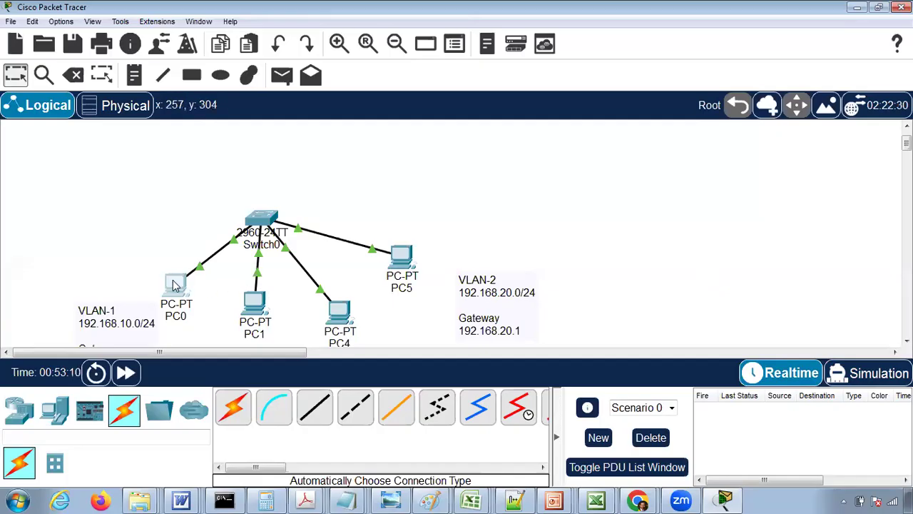
Ping 192.168.10.11 from PC0's Command Prompt to test connectivity within VLAN-1, and close the PC0 window
click(171, 321)
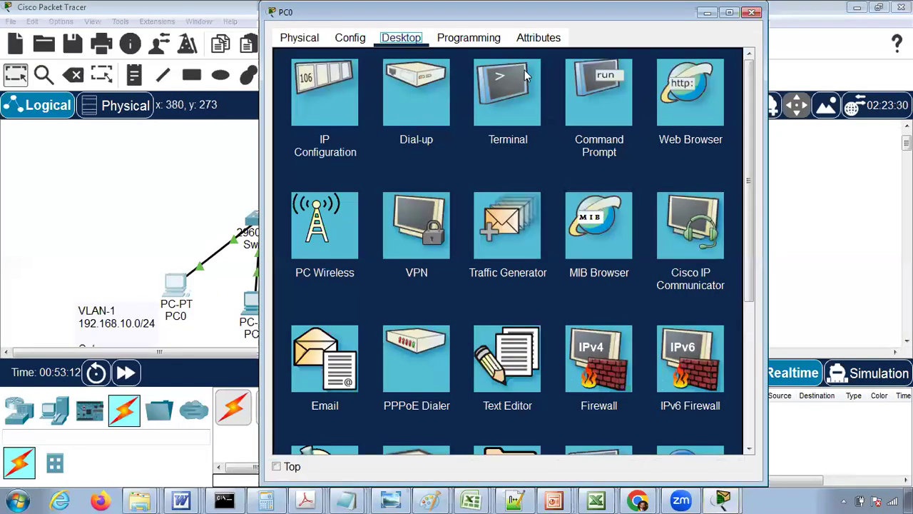
click(602, 103)
text(ping 192.)
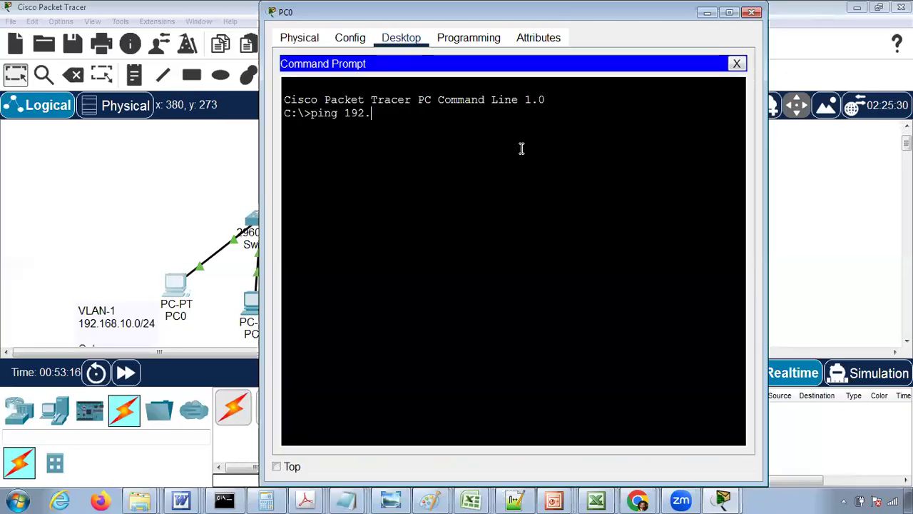
text(168.)
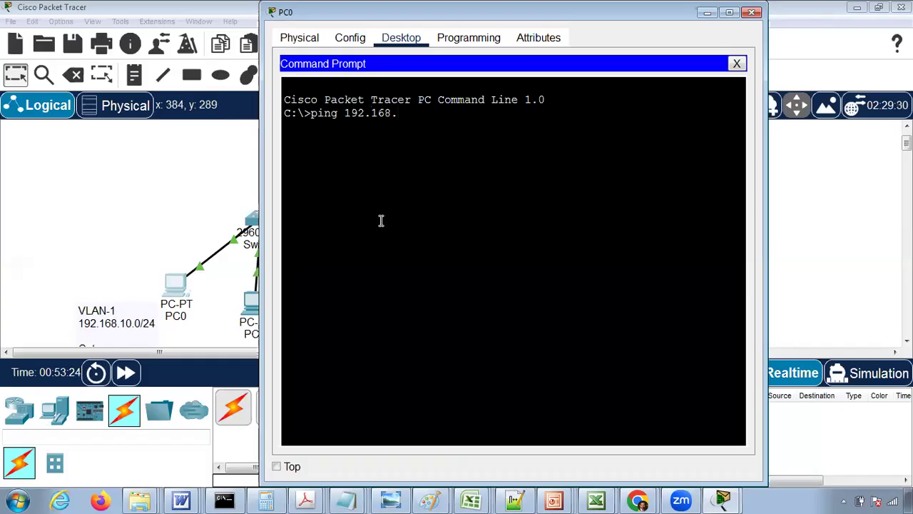
text(10.11)
drag(393, 14, 424, 21)
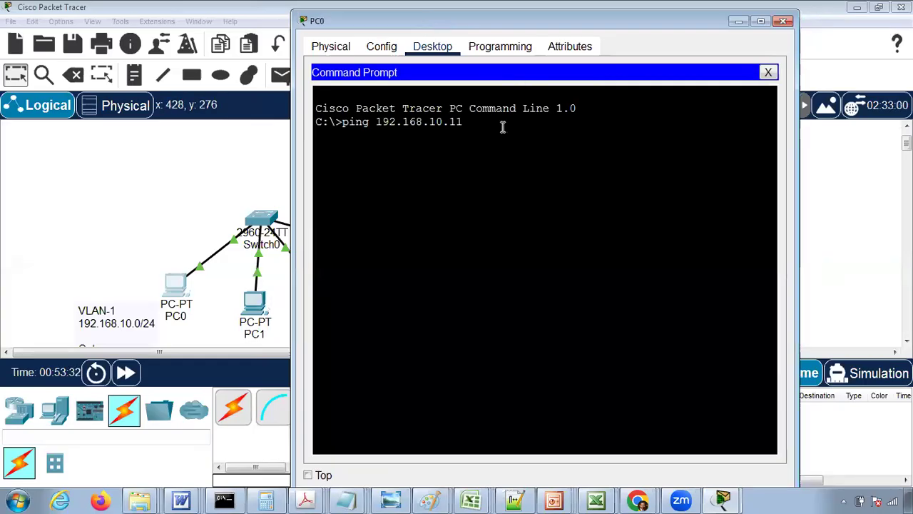
key(Return)
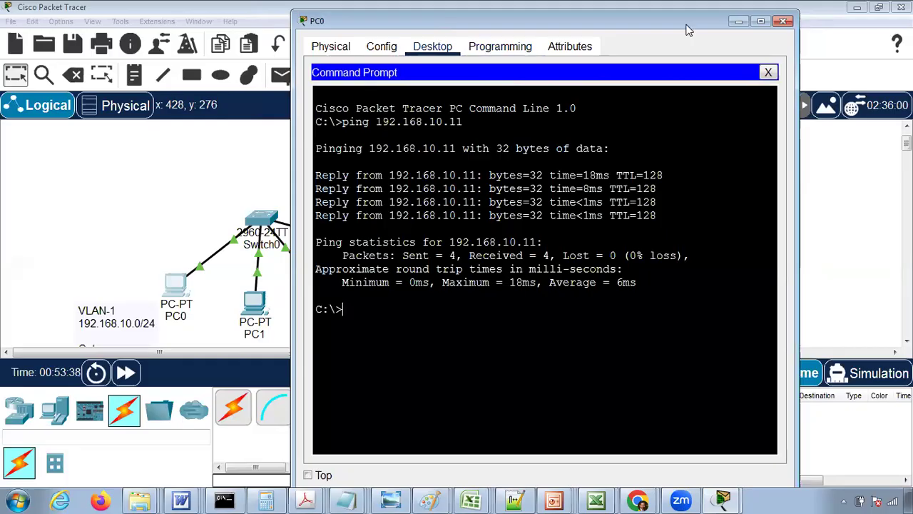
click(785, 22)
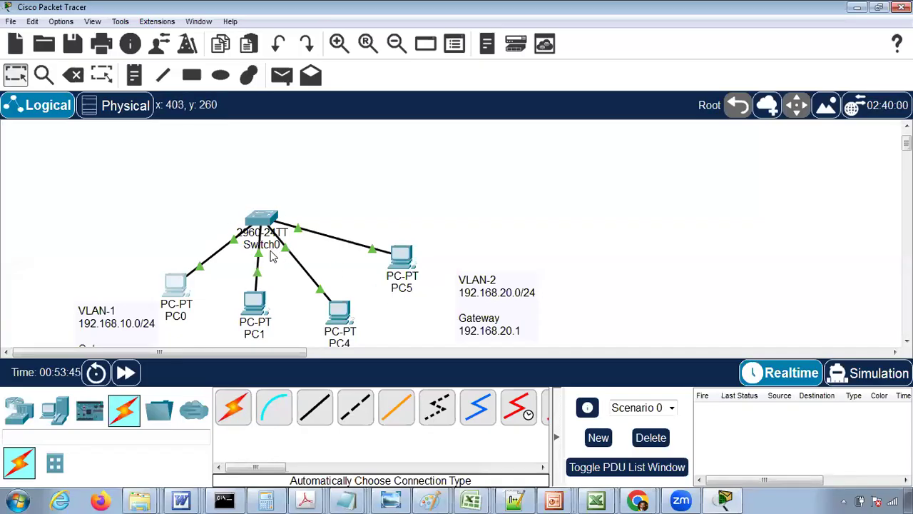
Place a 1941 router in the workspace directly above Switch0
click(21, 412)
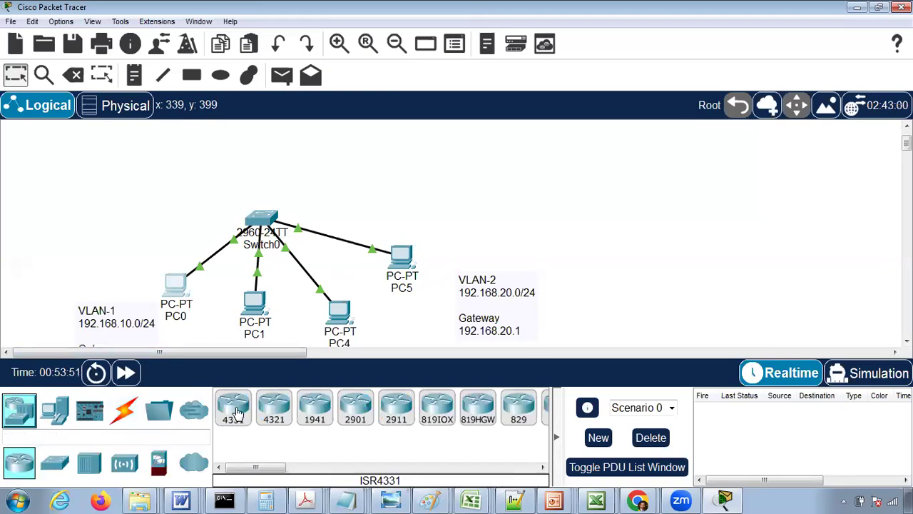
click(309, 413)
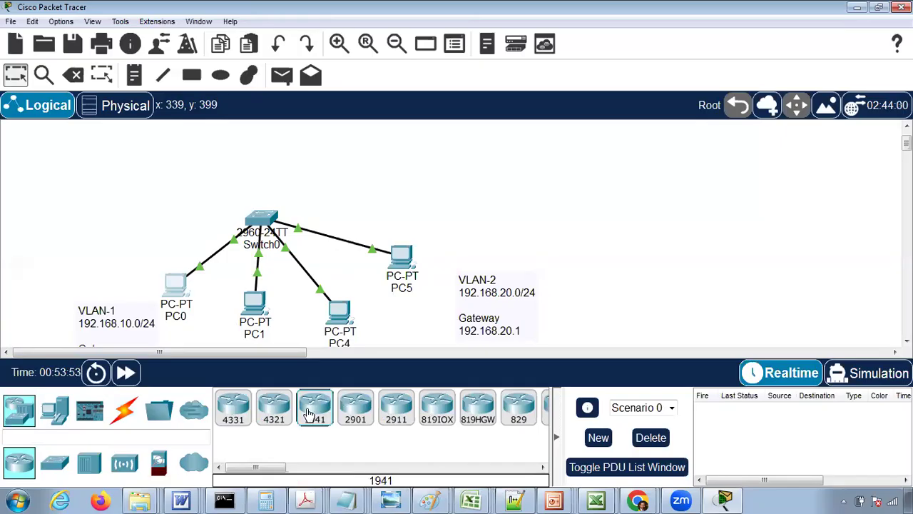
click(267, 136)
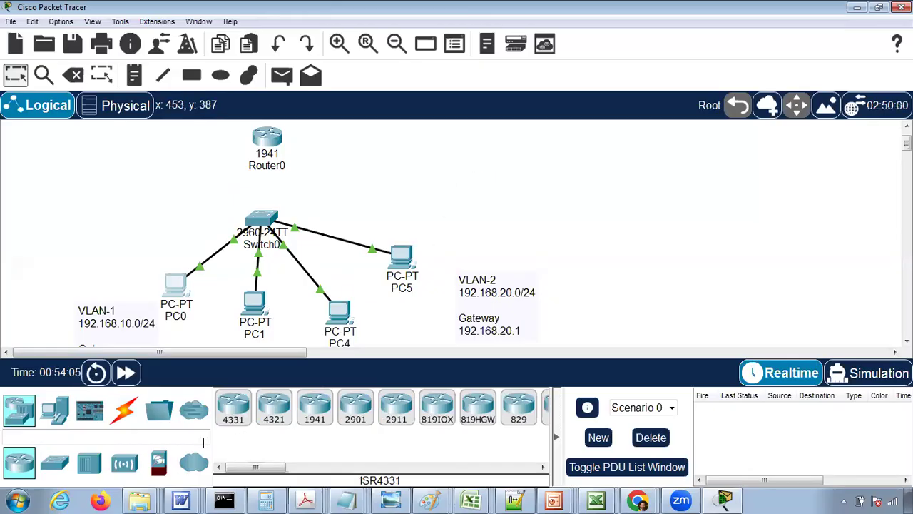
Connect Switch0 to Router0 with an automatically chosen connection type
click(126, 421)
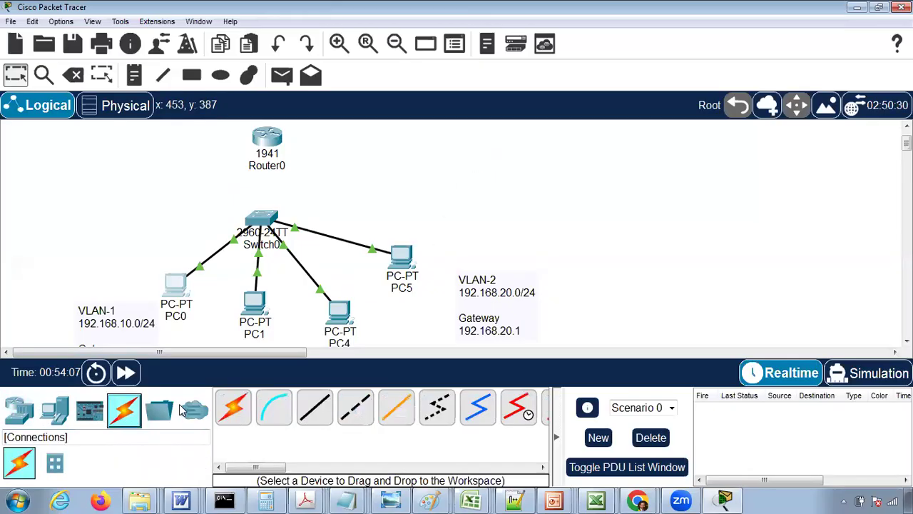
click(234, 408)
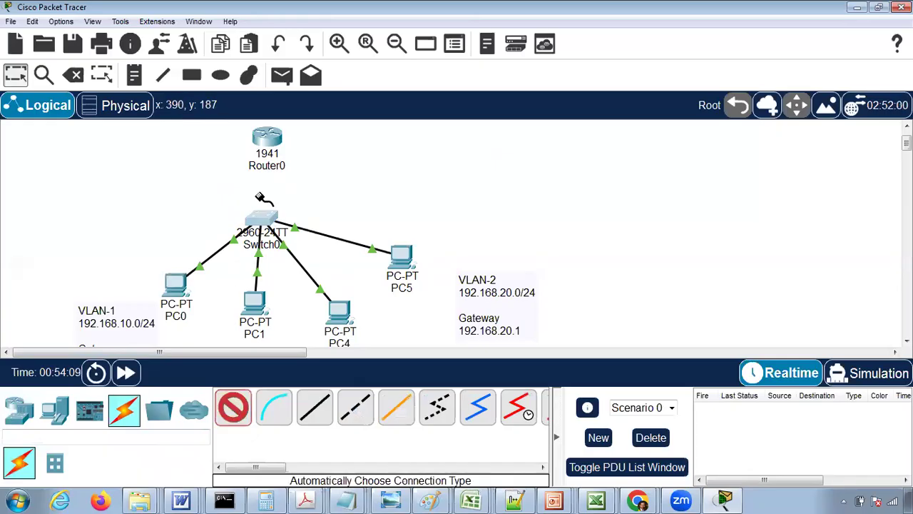
click(259, 151)
click(261, 212)
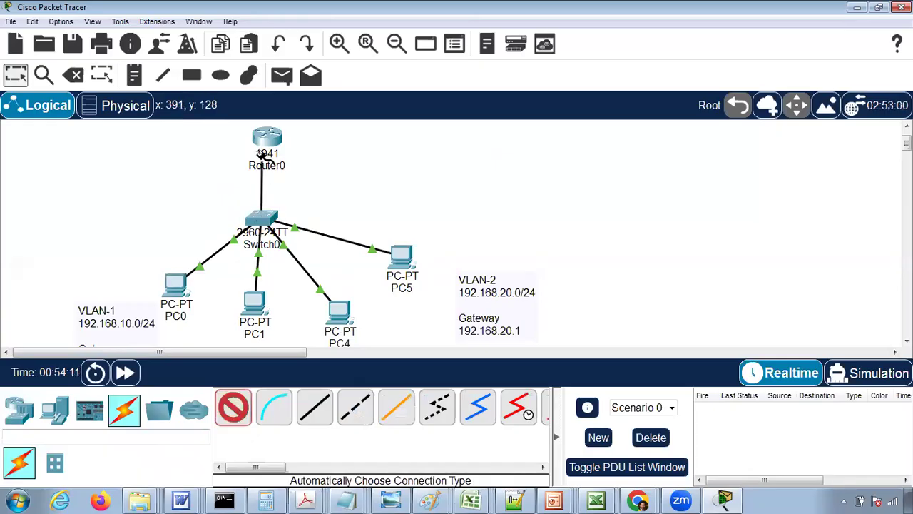
click(264, 137)
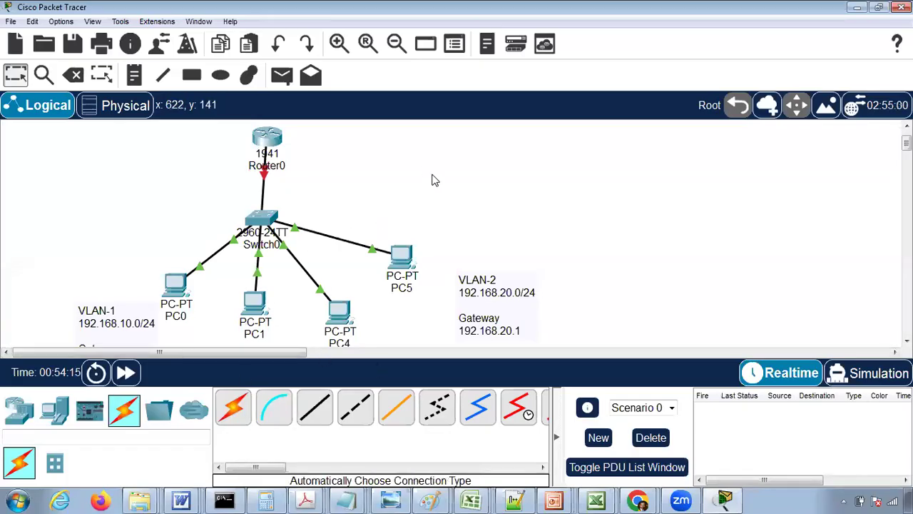
Add VLAN number 2 named VLAN-2 to Router0's VLAN database and close the router's window
click(275, 142)
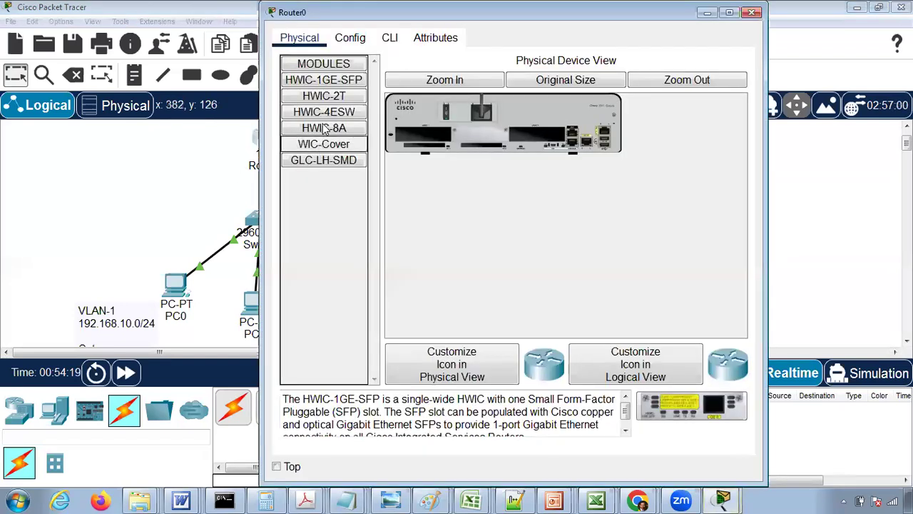
click(356, 42)
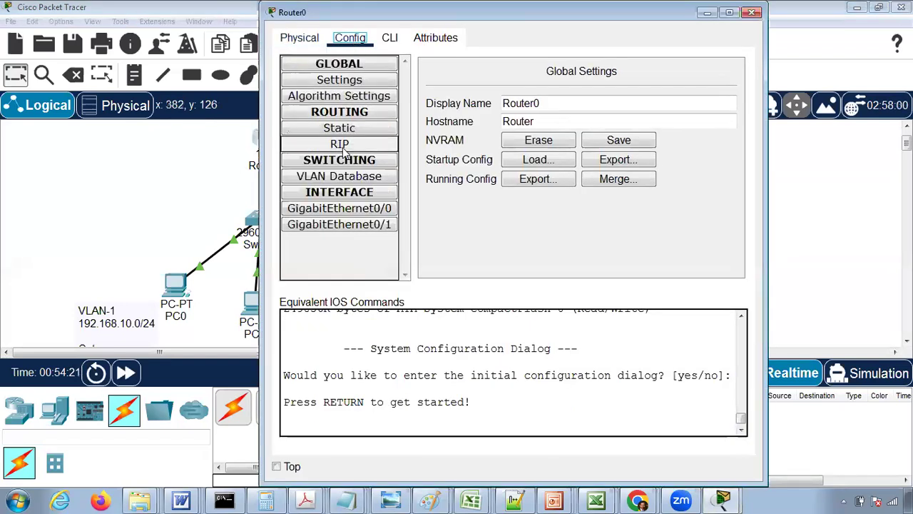
click(337, 178)
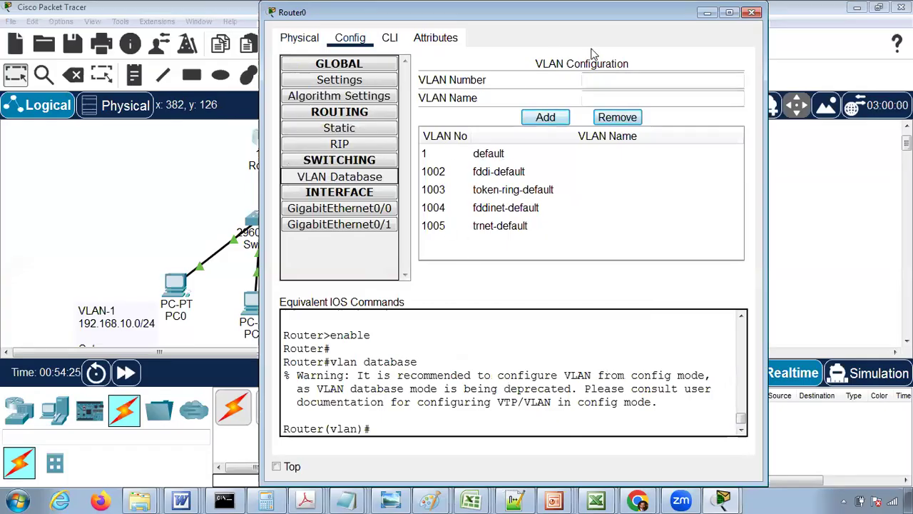
click(596, 80)
text(2)
key(Tab)
text(VLAN)
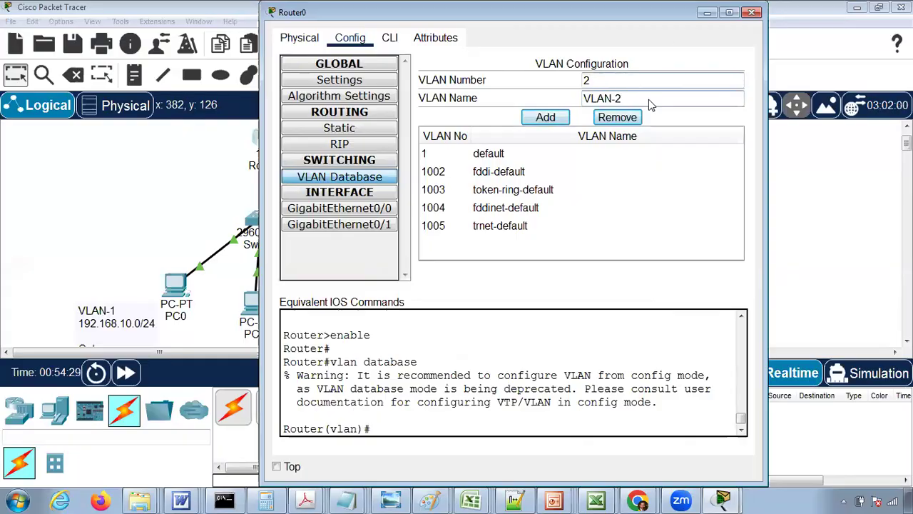
click(553, 119)
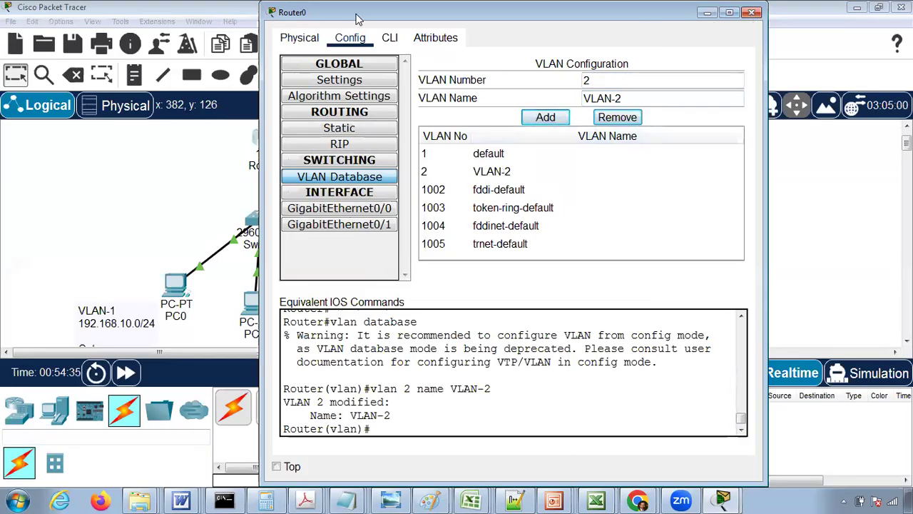
click(749, 16)
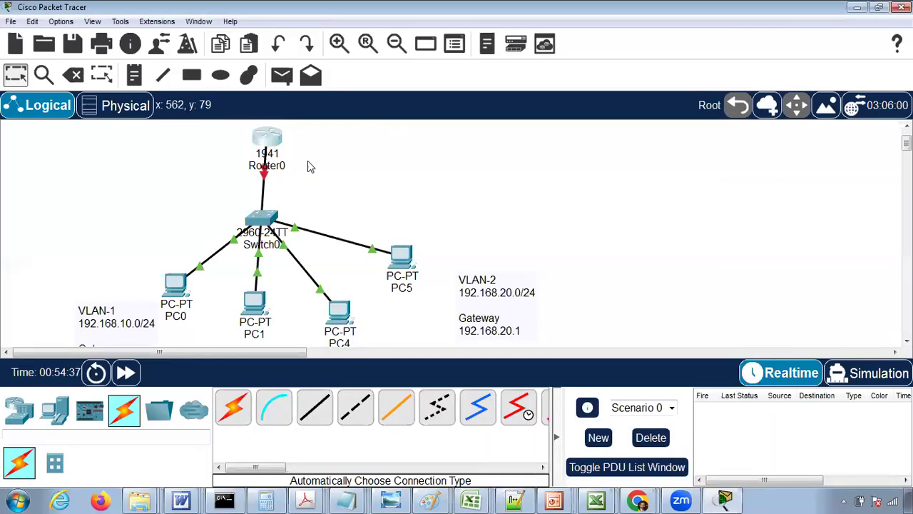
Select Router0's GigabitEthernet0/0 interface for configuration and open the router's IOS command line interface
mouse_move(265, 168)
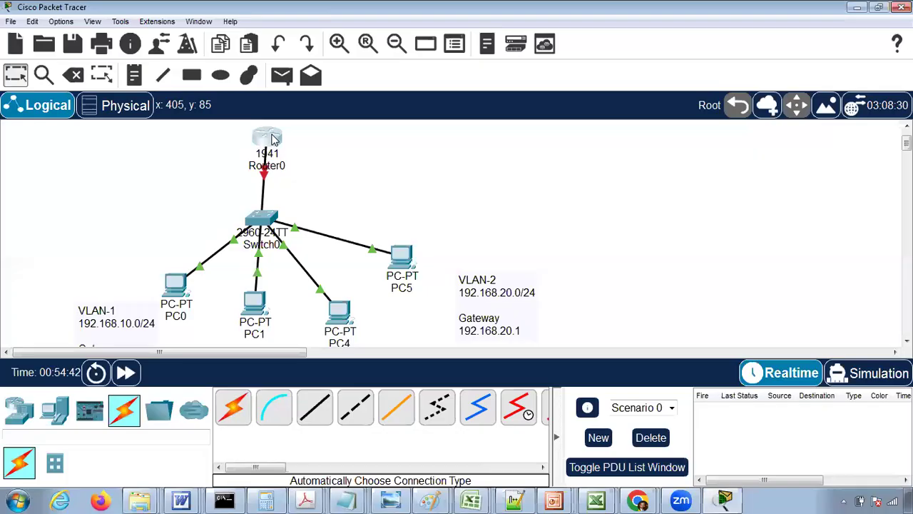
click(272, 139)
click(350, 209)
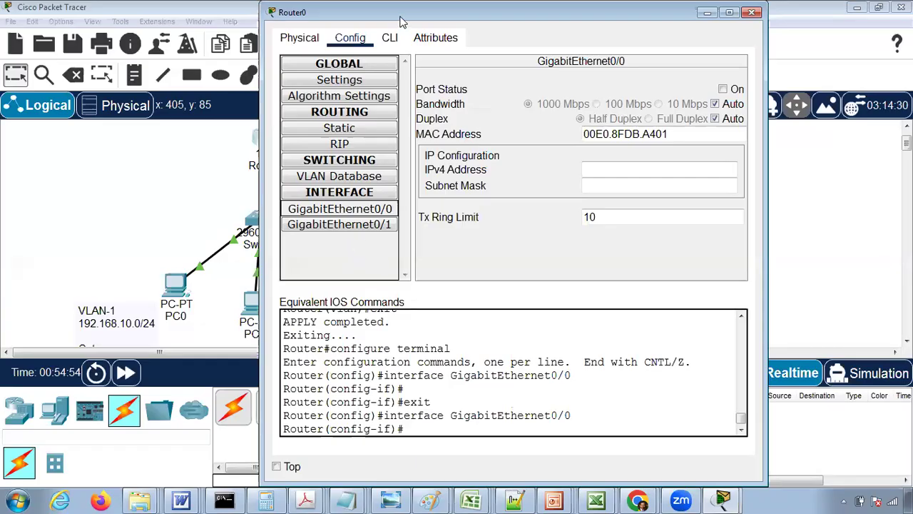
drag(507, 24, 361, 25)
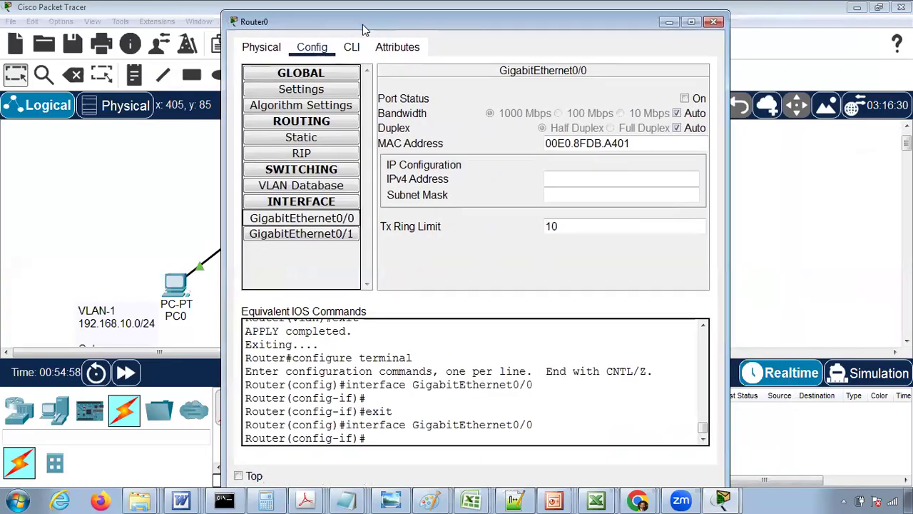
click(317, 221)
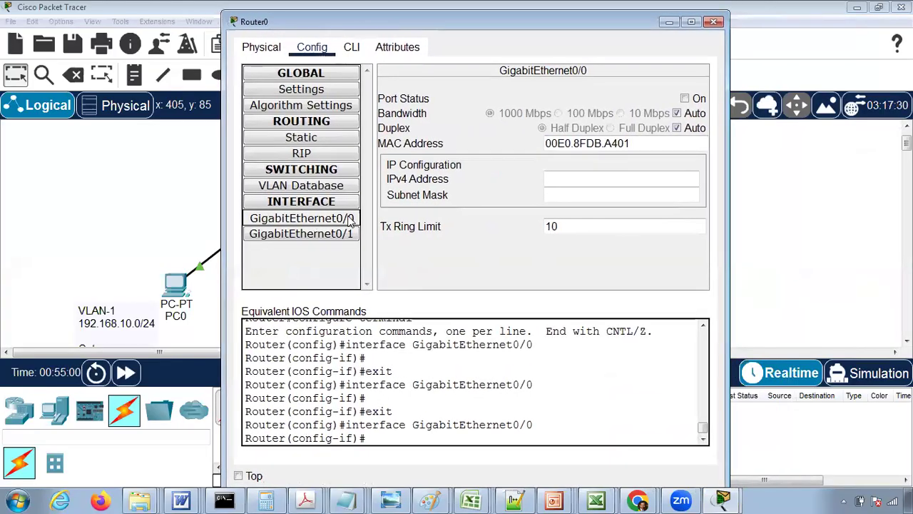
drag(378, 31, 610, 54)
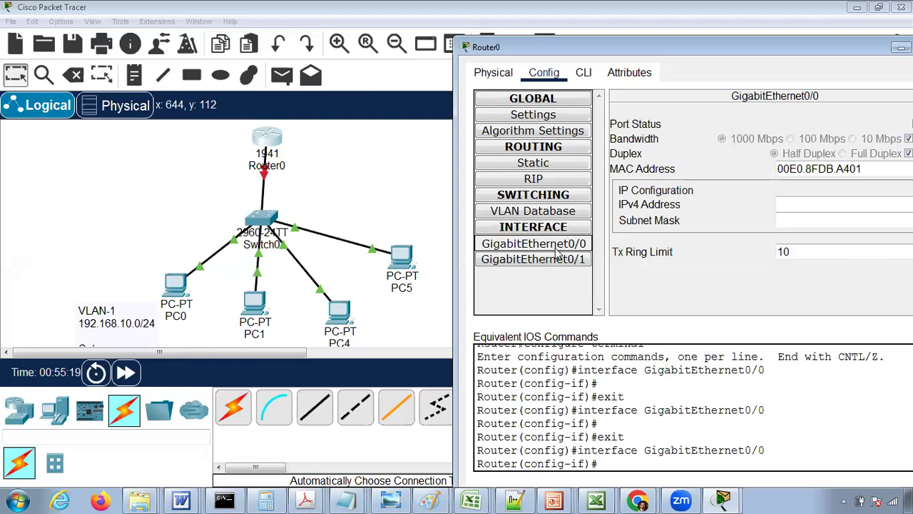
click(588, 78)
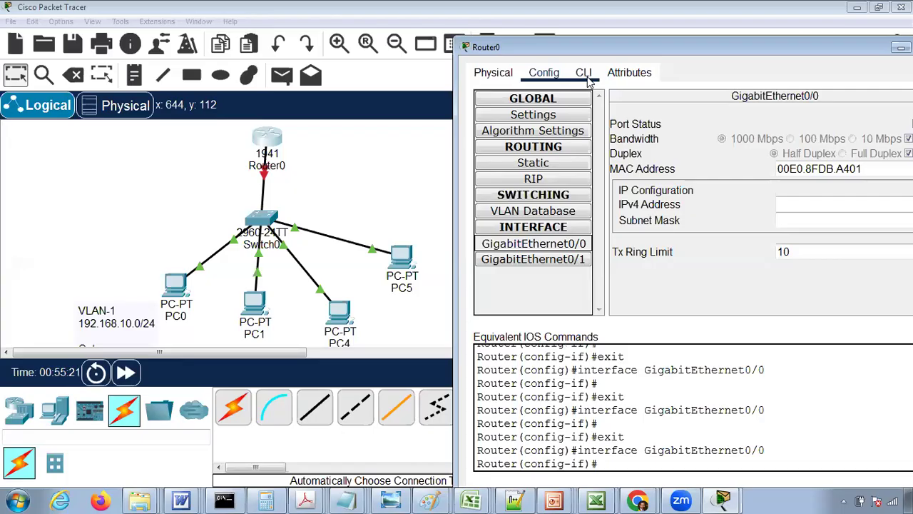
drag(621, 52, 399, 41)
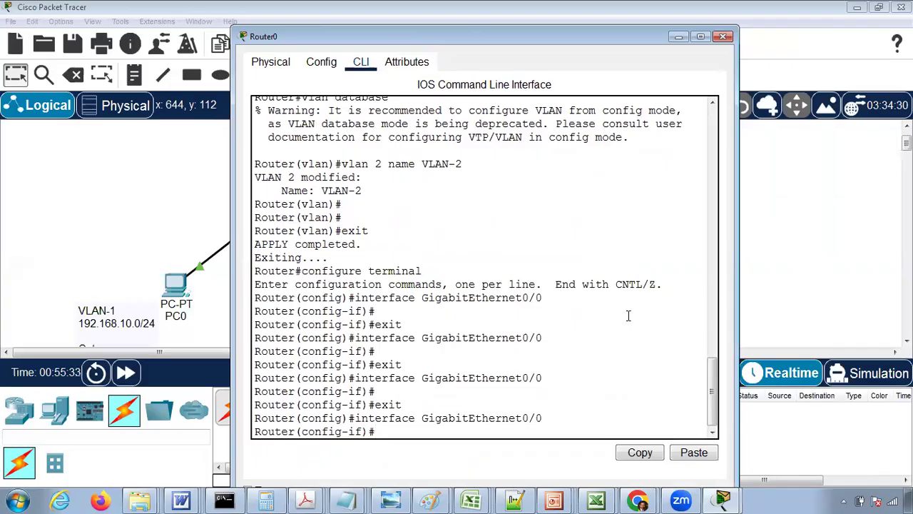
key(Return)
key(Return)
key(Return)
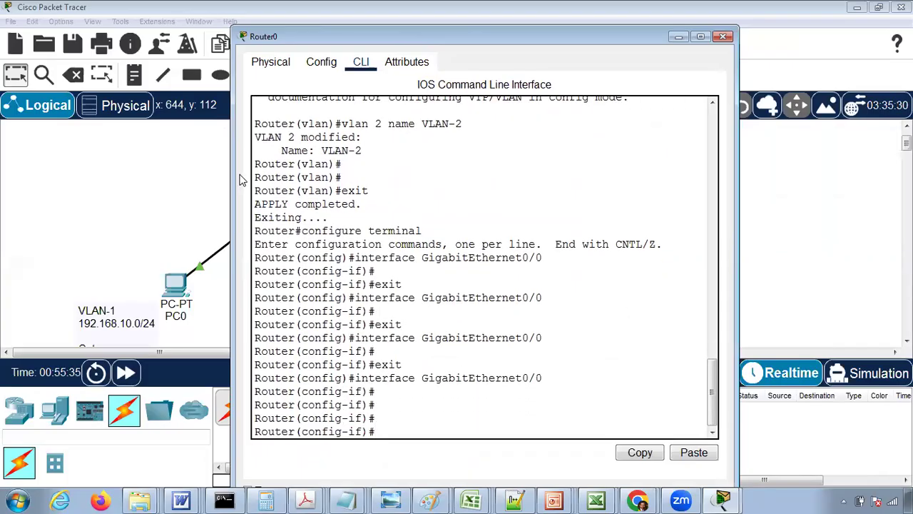
click(333, 63)
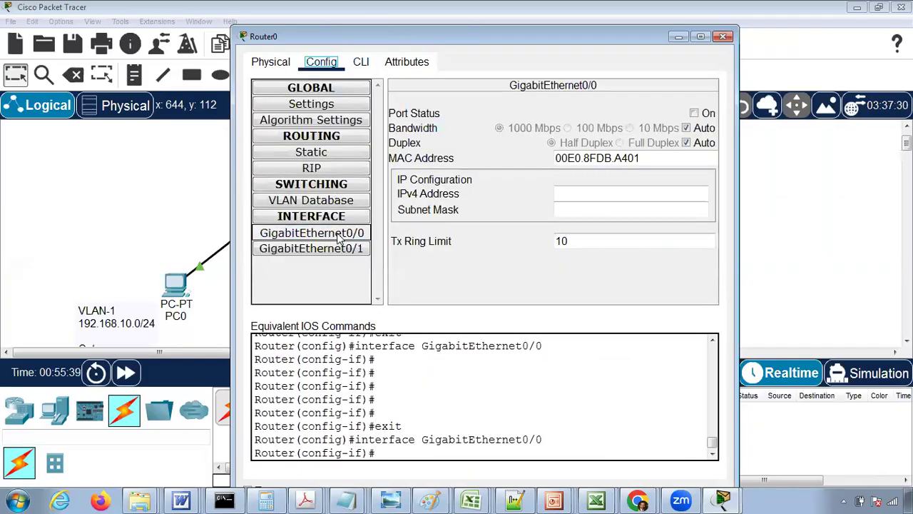
click(339, 239)
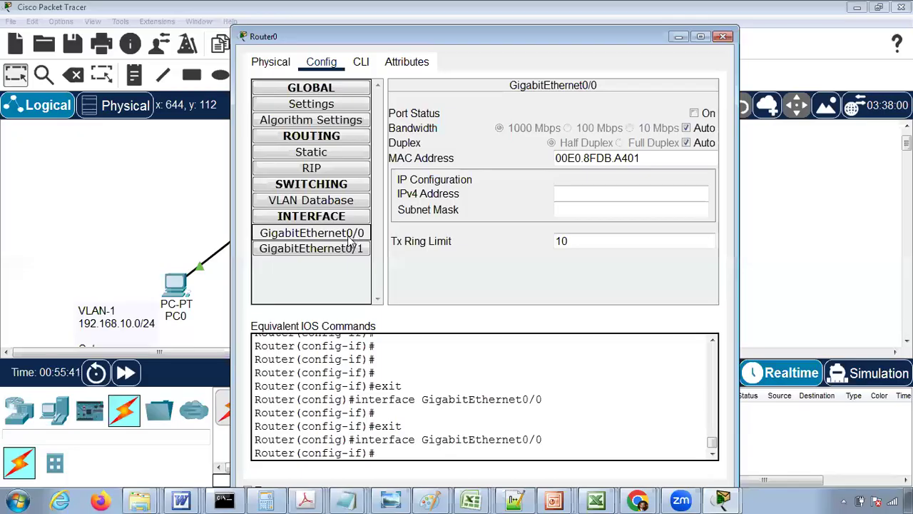
click(362, 62)
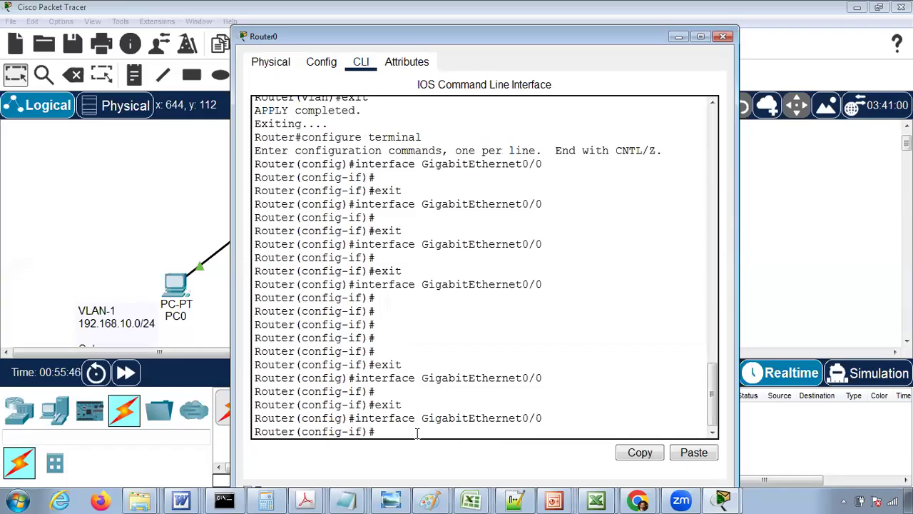
text(nterface)
key(BackSpace)
key(BackSpace)
key(BackSpace)
key(BackSpace)
text(g0)
click(321, 62)
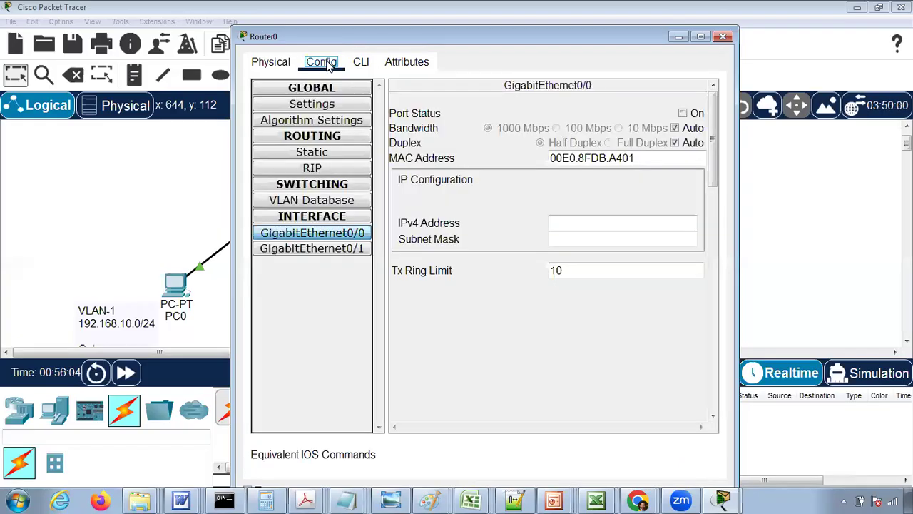
click(336, 234)
click(353, 236)
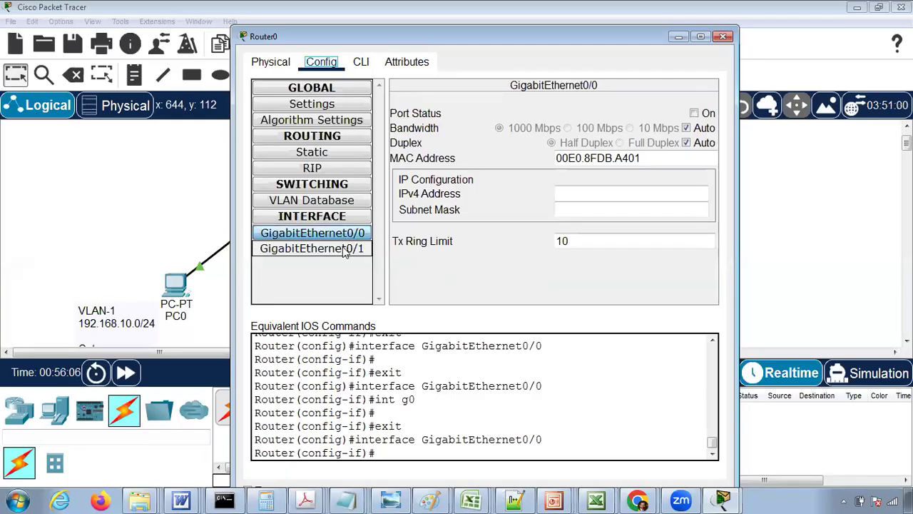
click(361, 233)
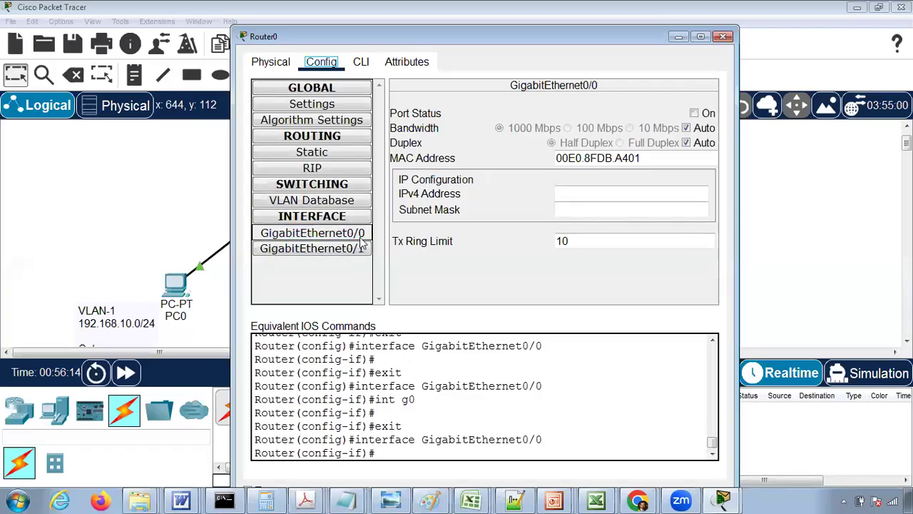
click(363, 234)
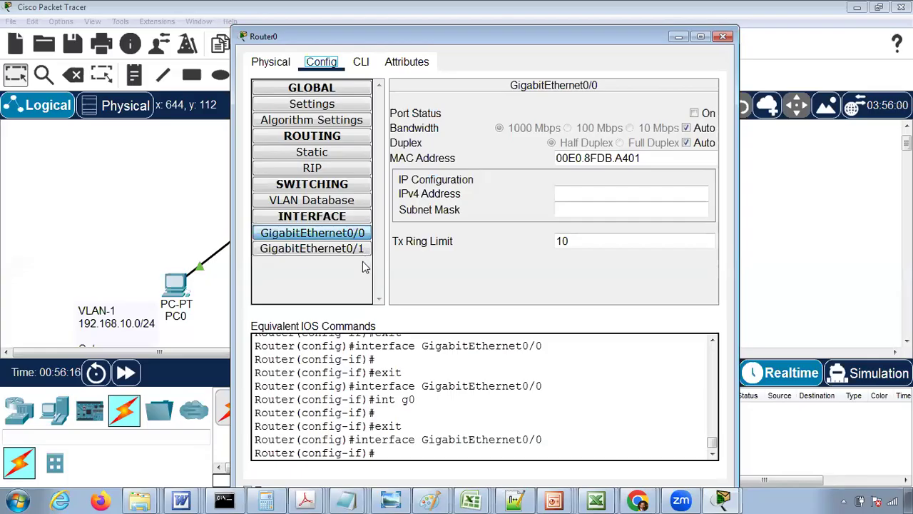
click(342, 238)
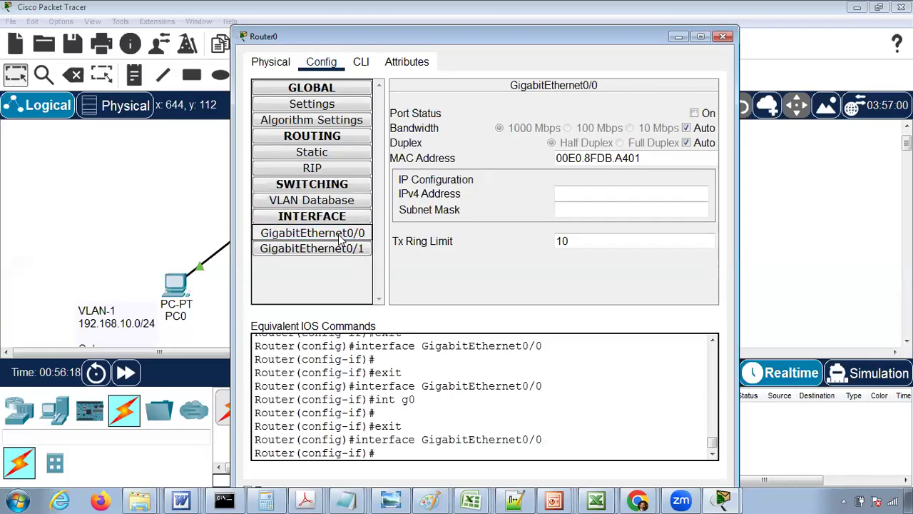
Enter configuration of subinterface g0/0.1 in Router0's command line interface
click(361, 65)
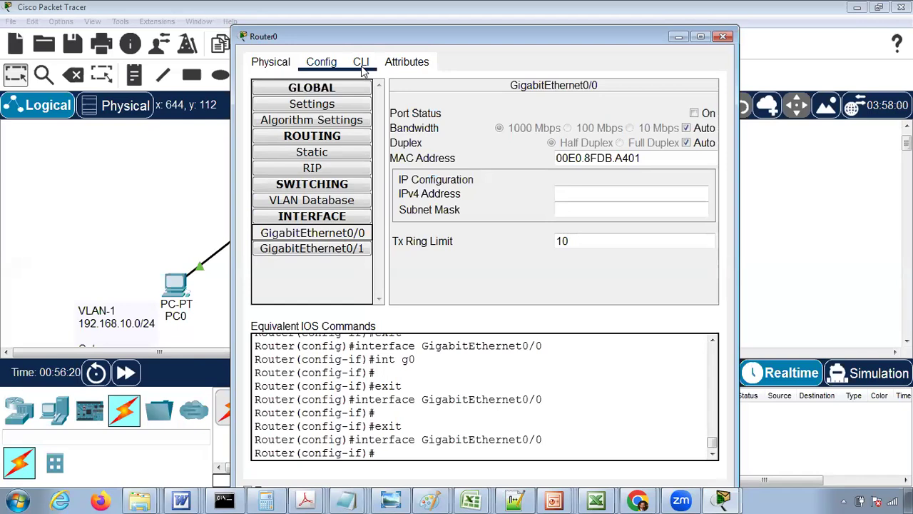
text(int)
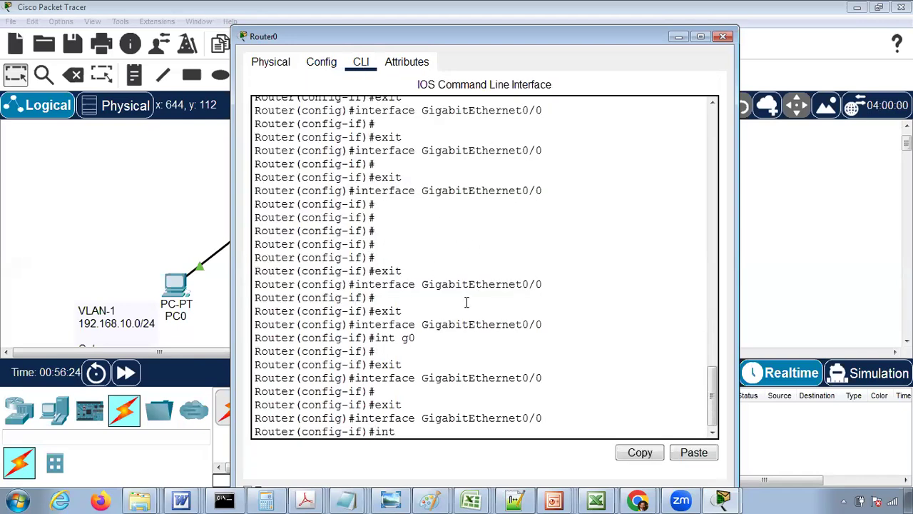
text( g0/0)
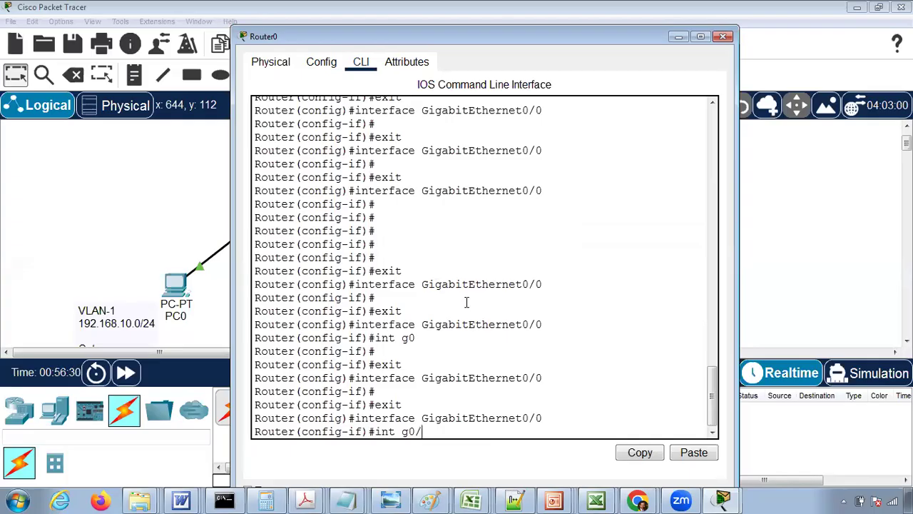
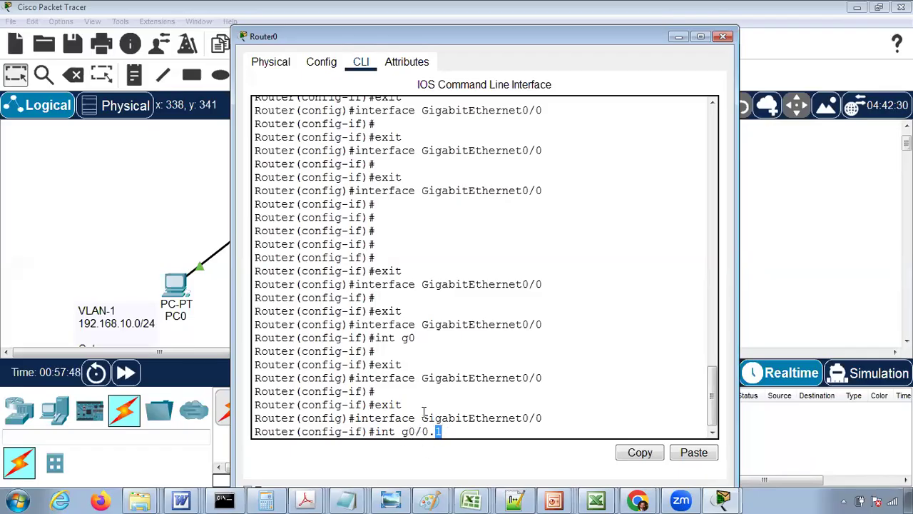
key(Left)
key(Left)
key(Right)
key(Right)
key(Return)
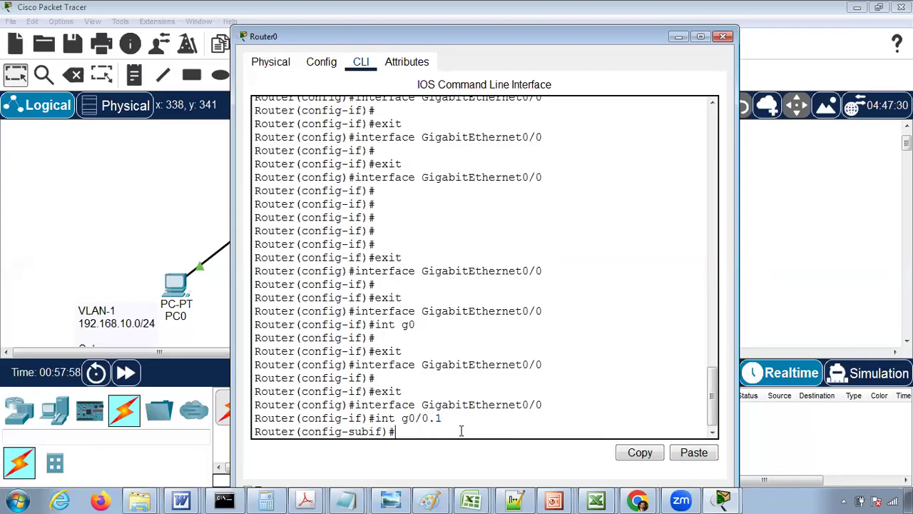
Try to assign IP address 192.168.10.1 with mask 255.255.255.0 to subinterface g0/0.1
text(ip address)
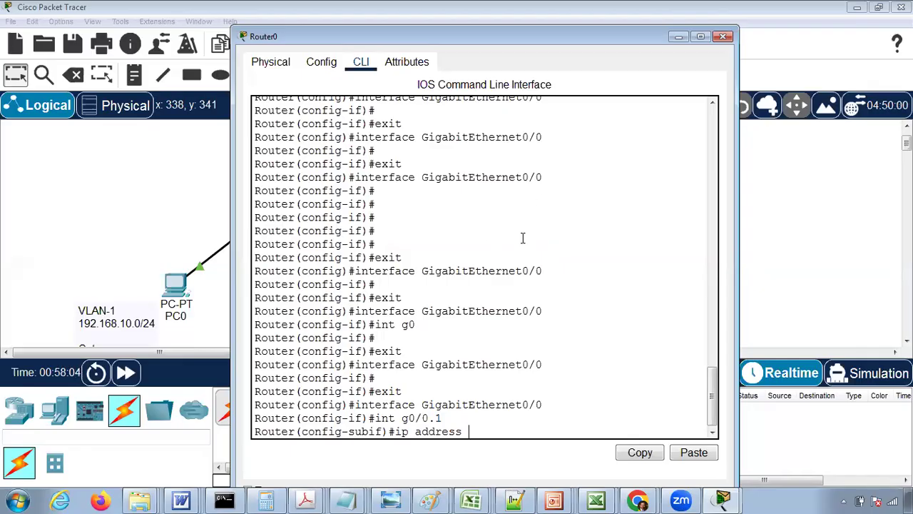
text( 192.168.10.)
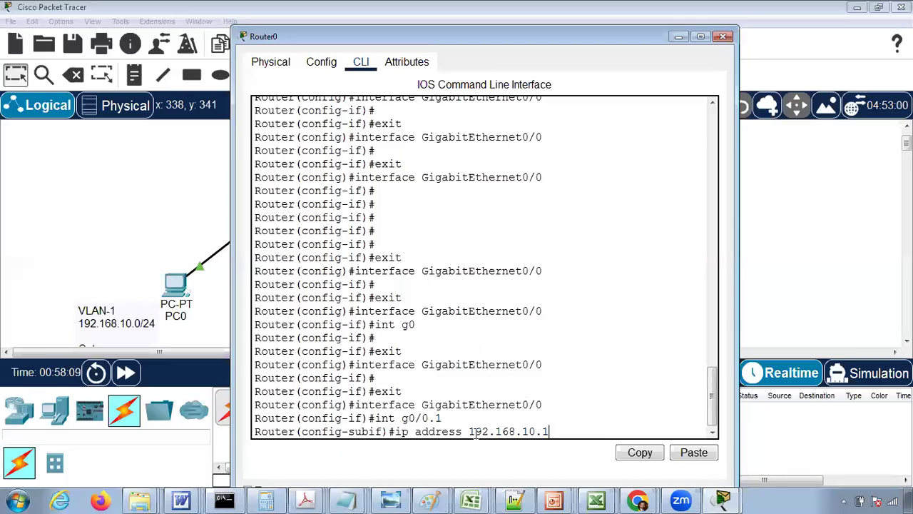
text(1)
text( 255.2)
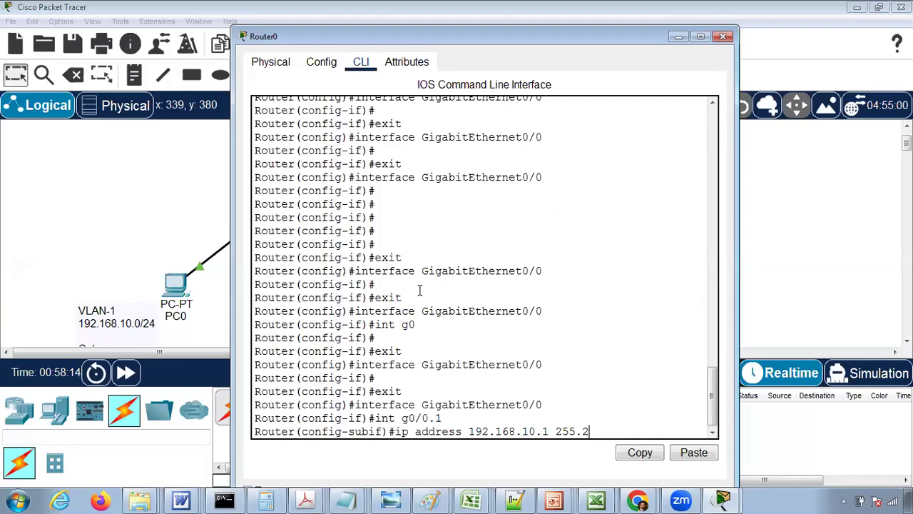
text(55.255.0)
key(Return)
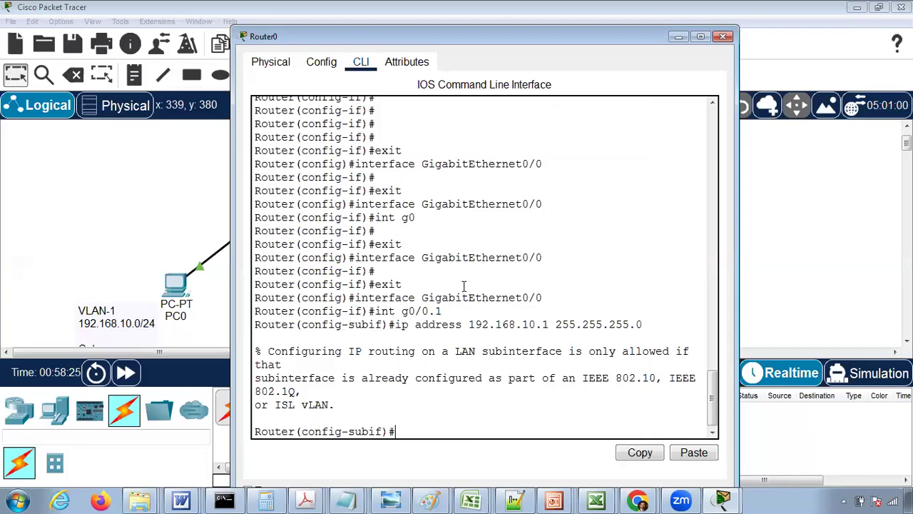
Set the encapsulation of subinterface g0/0.1 to dot1Q for VLAN 1
text(encapsulation )
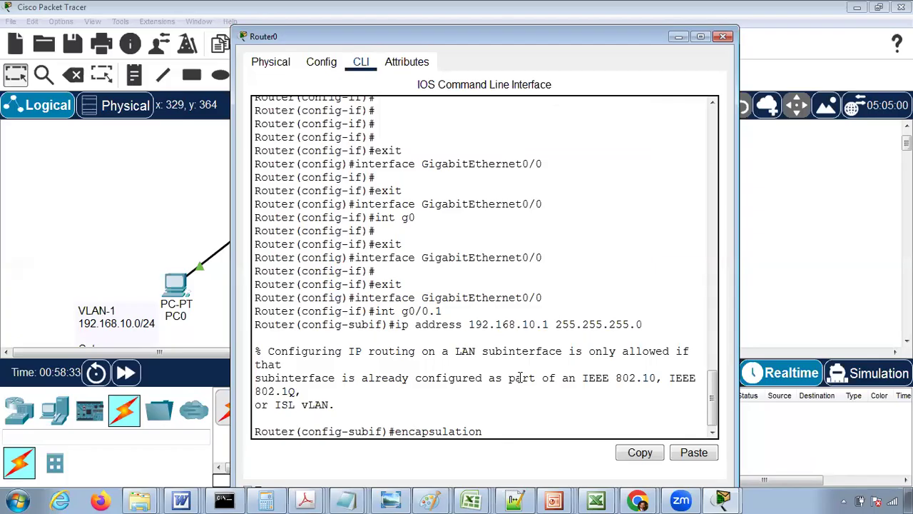
text(dot)
key(BackSpace)
key(BackSpace)
text(ot1)
key(BackSpace)
key(BackSpace)
text(1Q)
key(BackSpace)
text(t1Q 1)
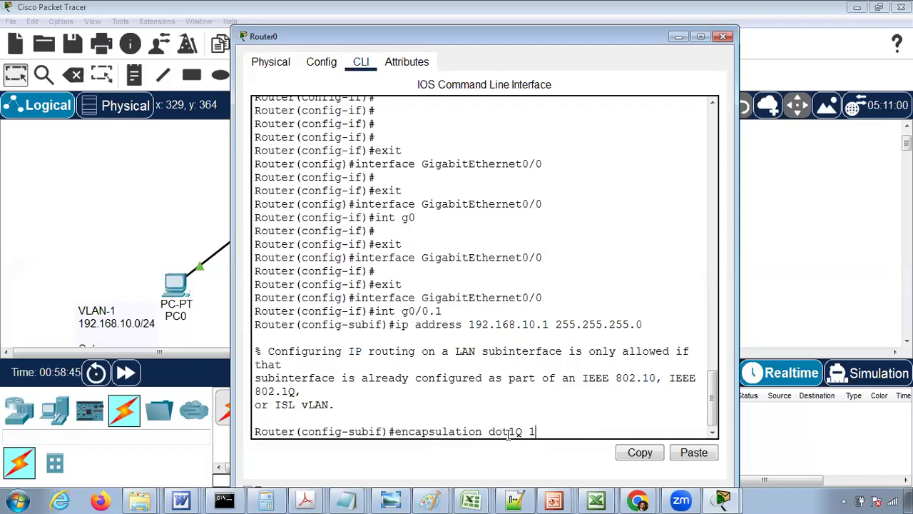
drag(516, 431, 511, 433)
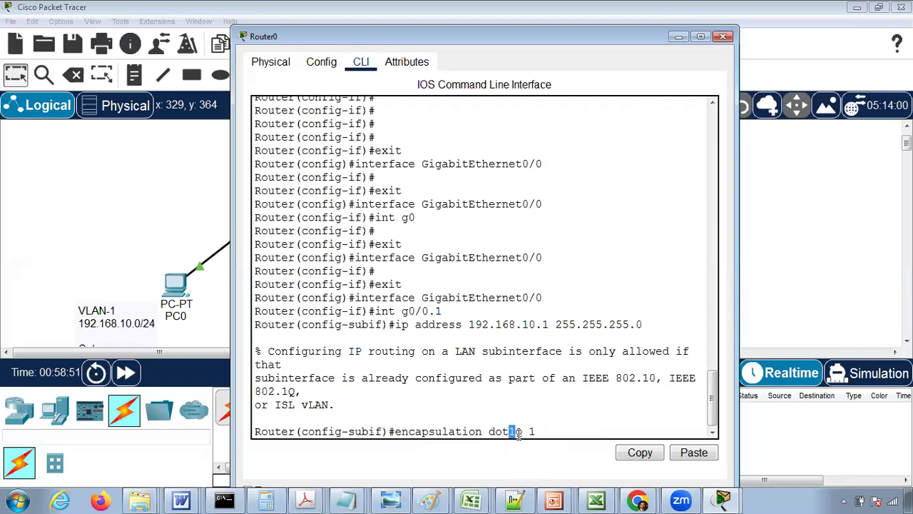
drag(528, 432, 544, 432)
key(Return)
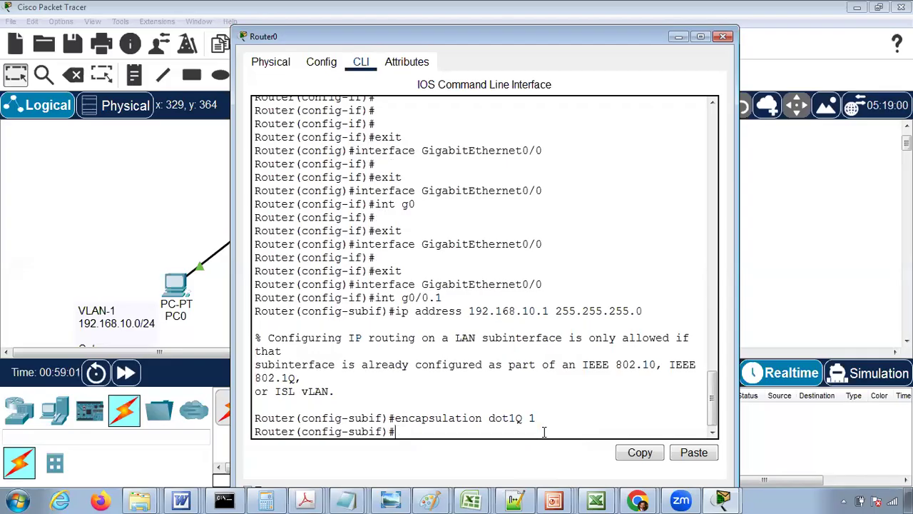
Enable subinterface g0/0.1 with the no shutdown command
text(no shutdown)
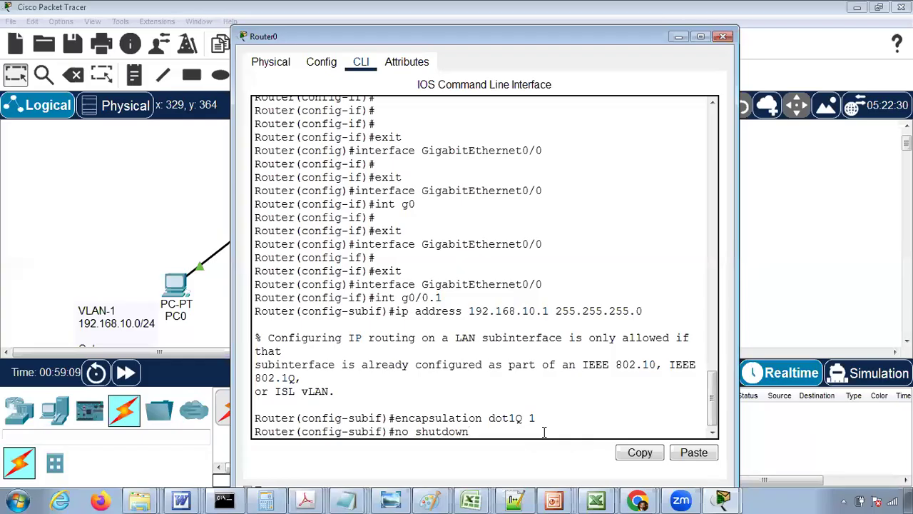
key(Return)
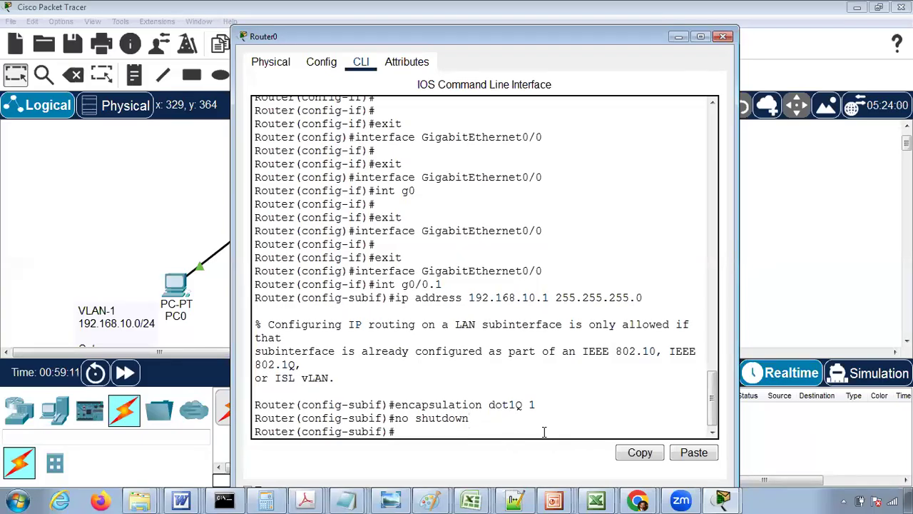
key(Return)
key(Return)
key(Return)
key(Return)
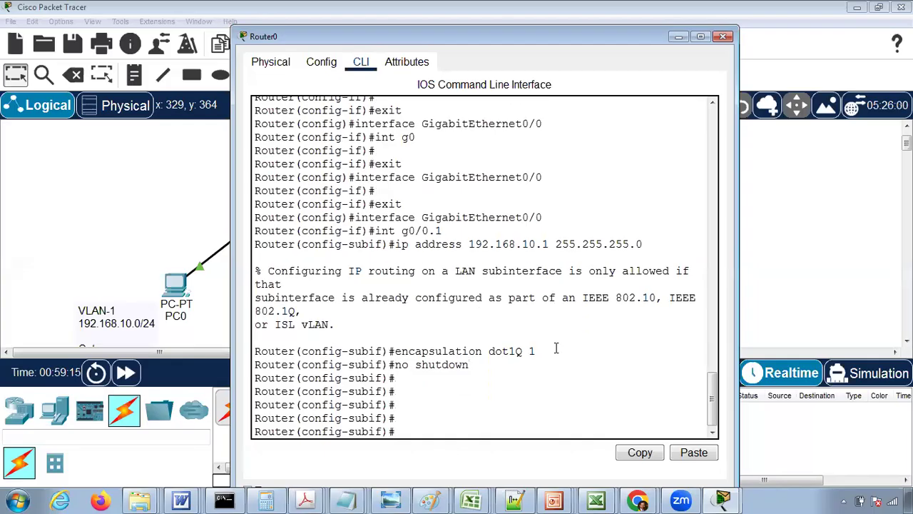
Move Router0's window clear of the router in the topology, then exit subinterface g0/0.1 and enter configuration of subinterface g0/0.2
drag(377, 37, 490, 21)
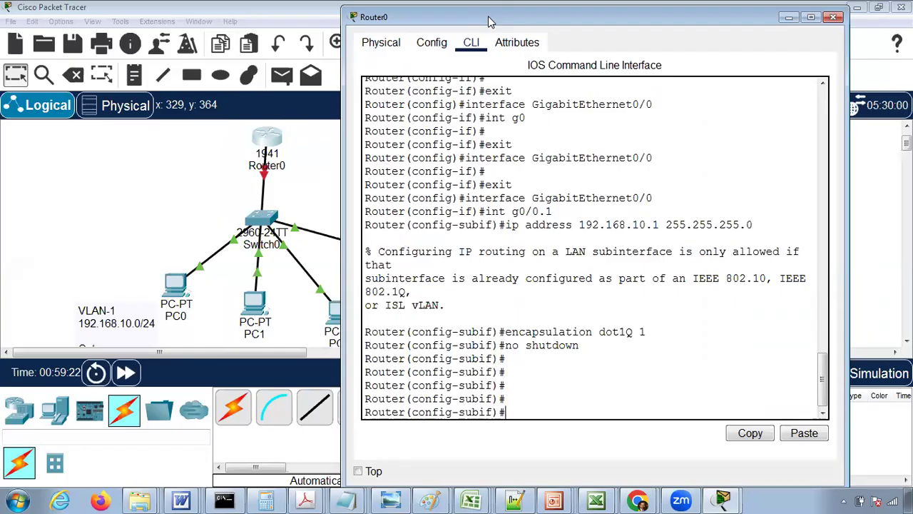
text(exit)
key(Return)
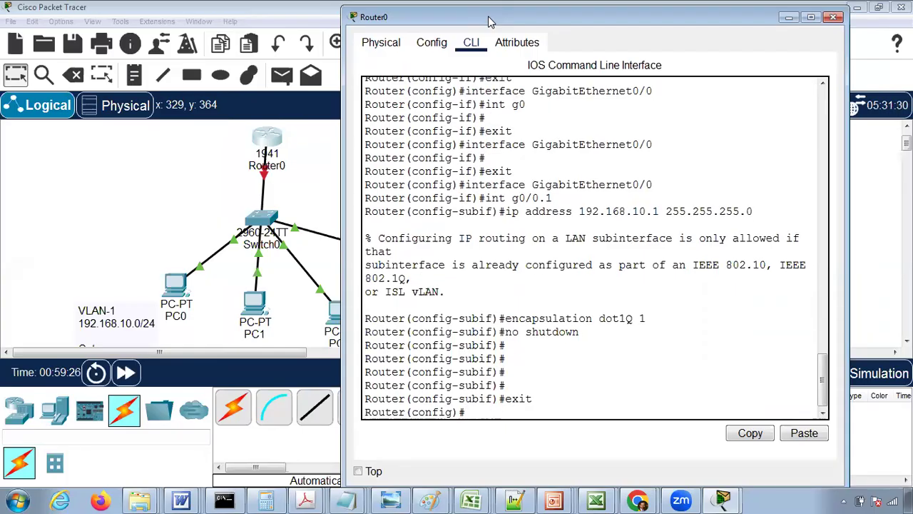
text(int g0/0.2)
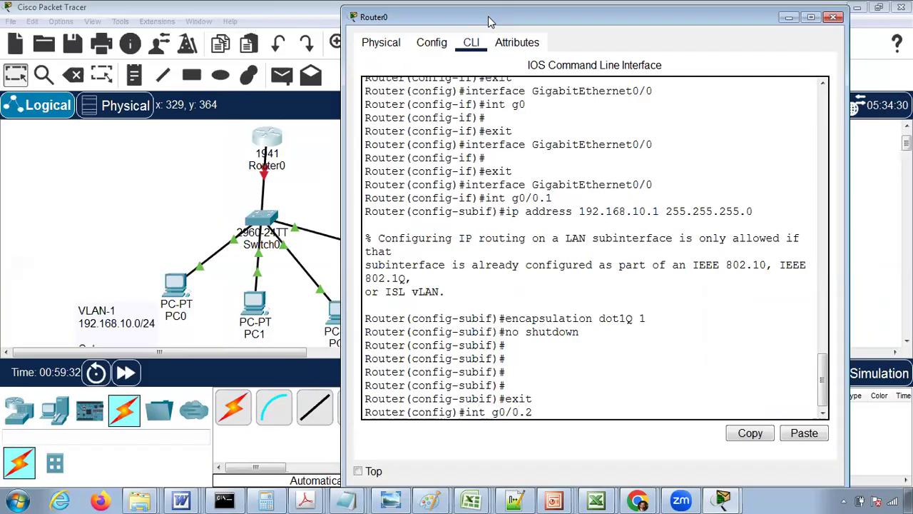
double_click(514, 412)
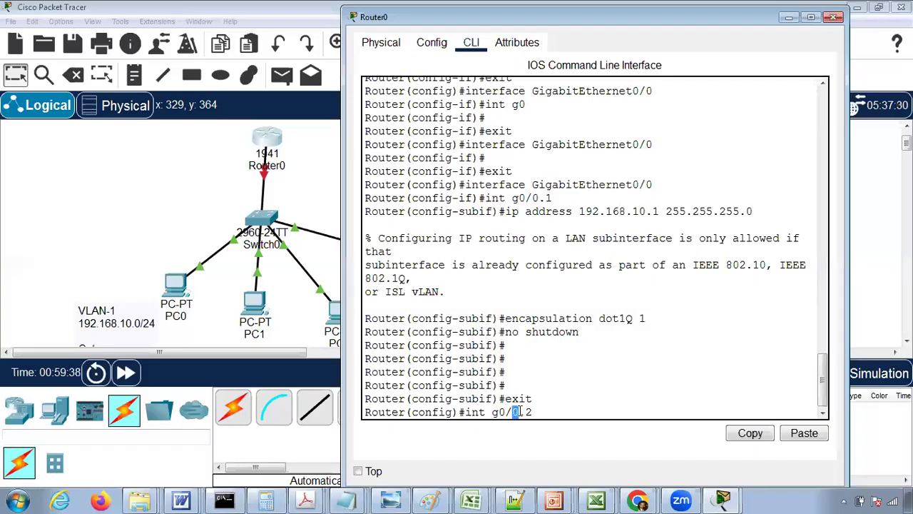
double_click(529, 411)
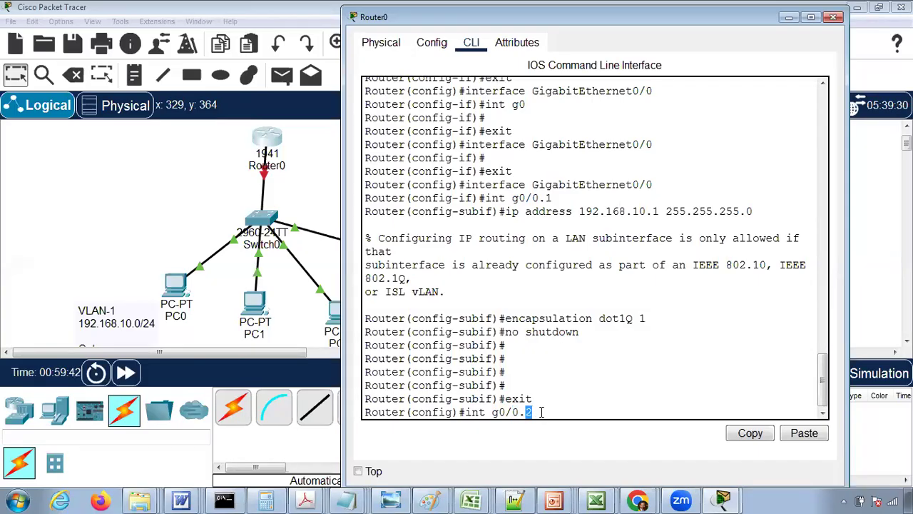
click(543, 412)
key(Return)
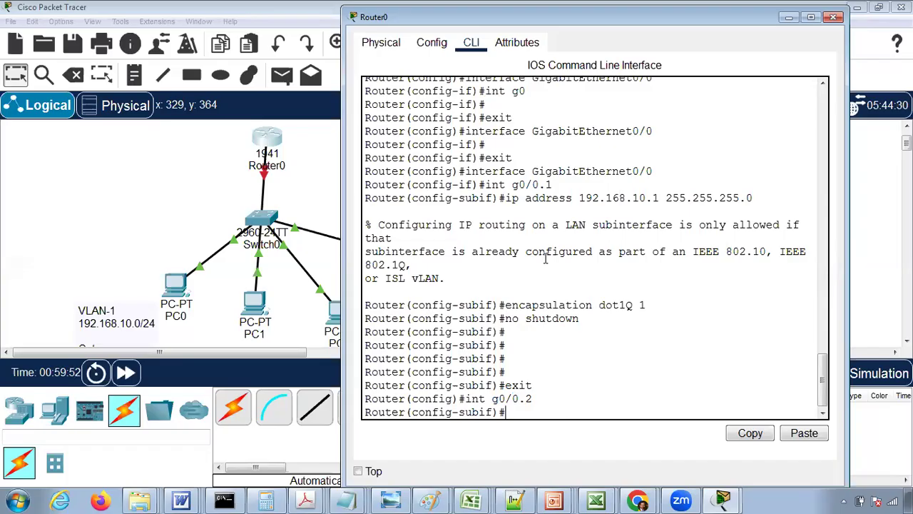
Set the encapsulation of subinterface g0/0.2 to dot1Q for VLAN 2
text(encapsulation)
text( dotq)
text(1Q 2)
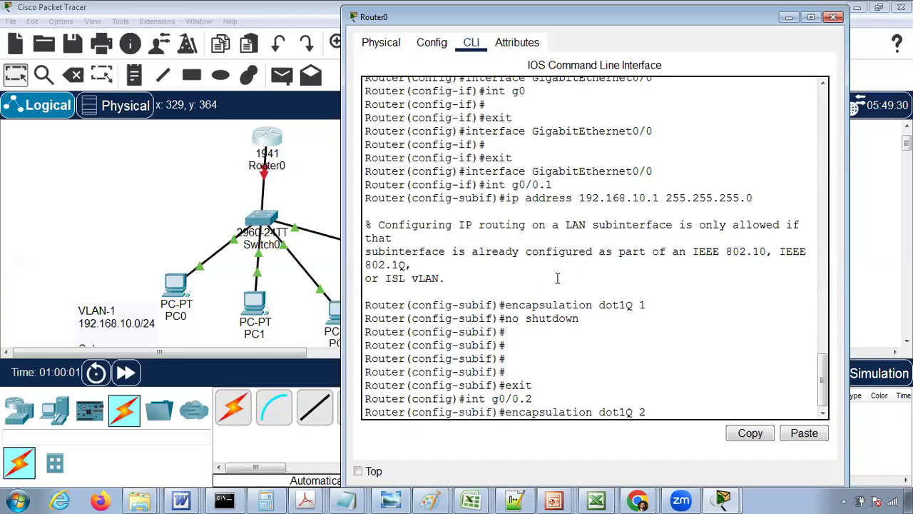
key(Return)
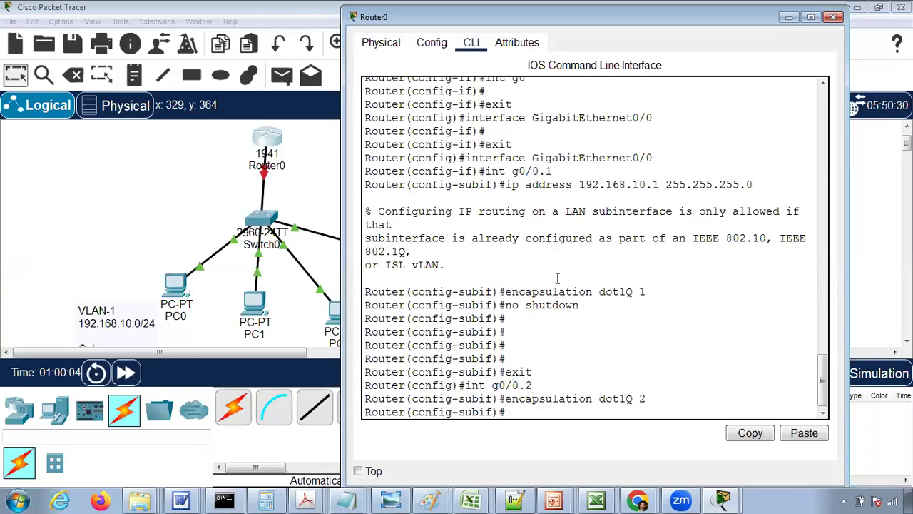
Assign IP address 192.168.20.1 with subnet mask 255.255.255.0 to subinterface g0/0.2
text(ip address)
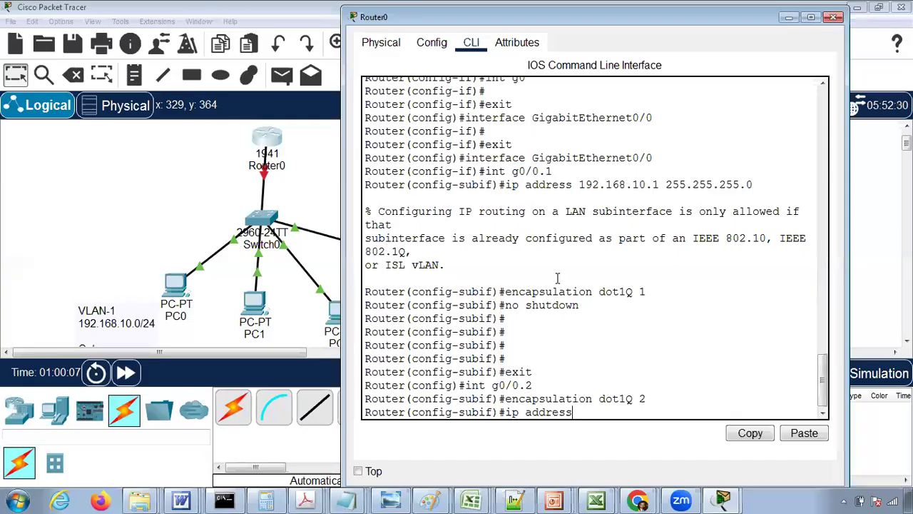
text( 192.168.)
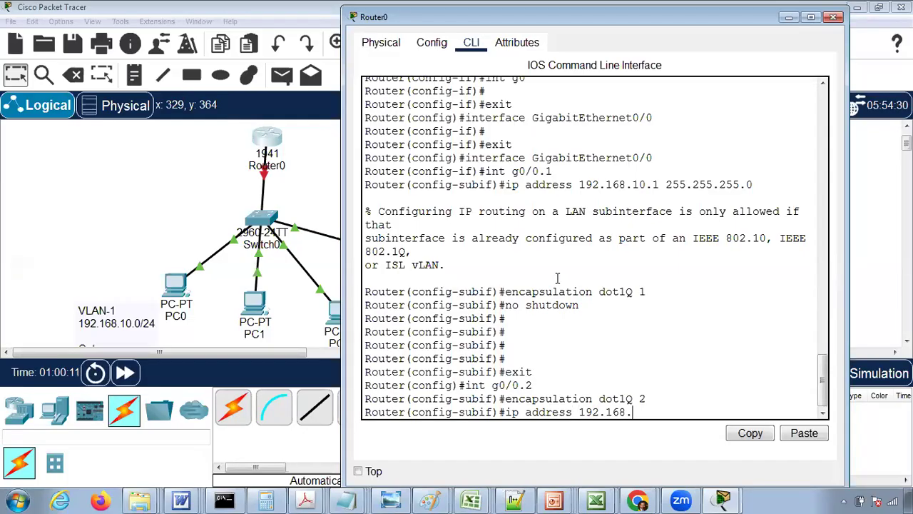
text(20.1)
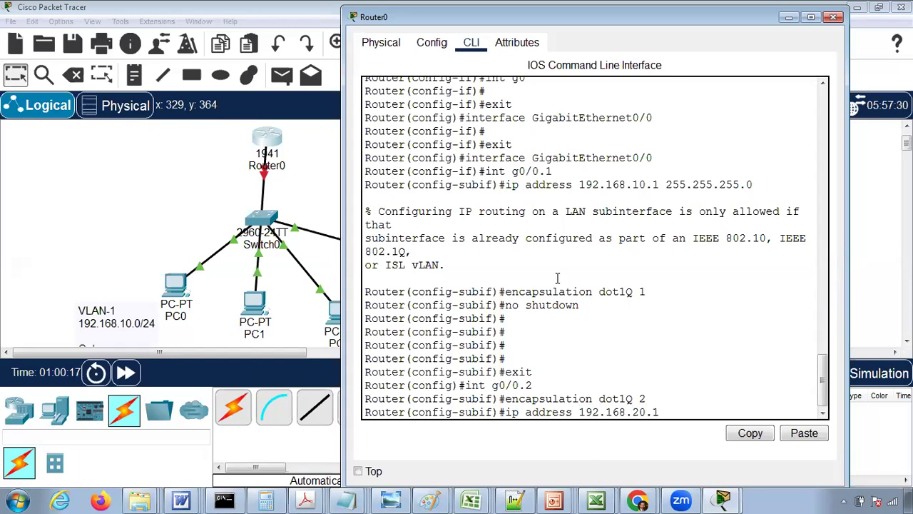
text(255.255.255.0)
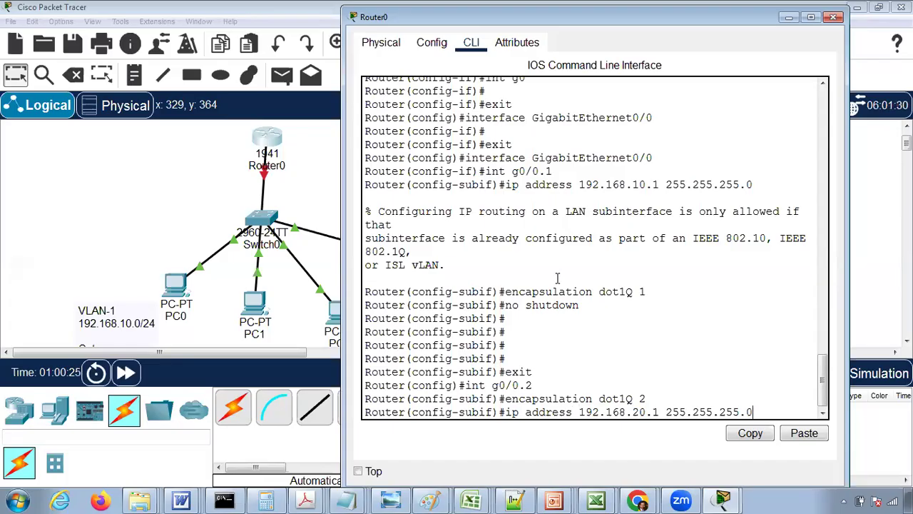
key(Return)
Enable subinterface g0/0.2 with the no shutdown command
text(no shtu)
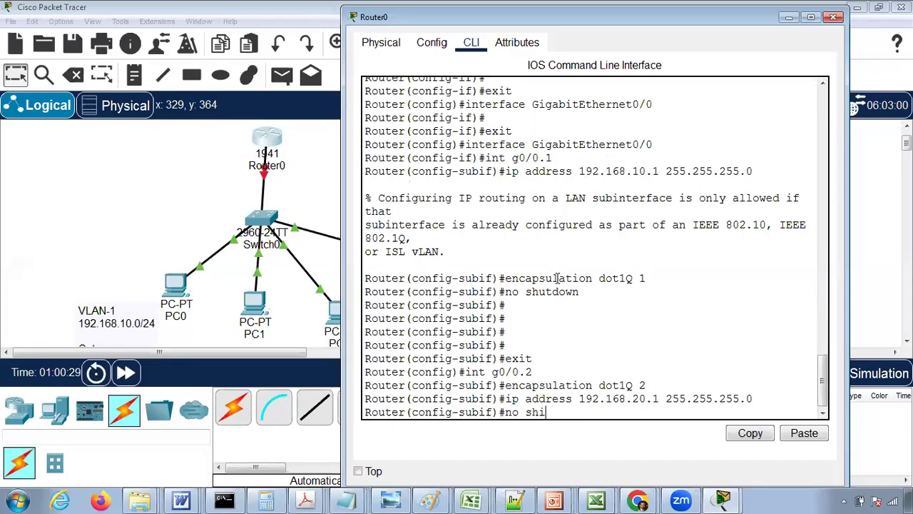
key(BackSpace)
text(utdown)
key(Return)
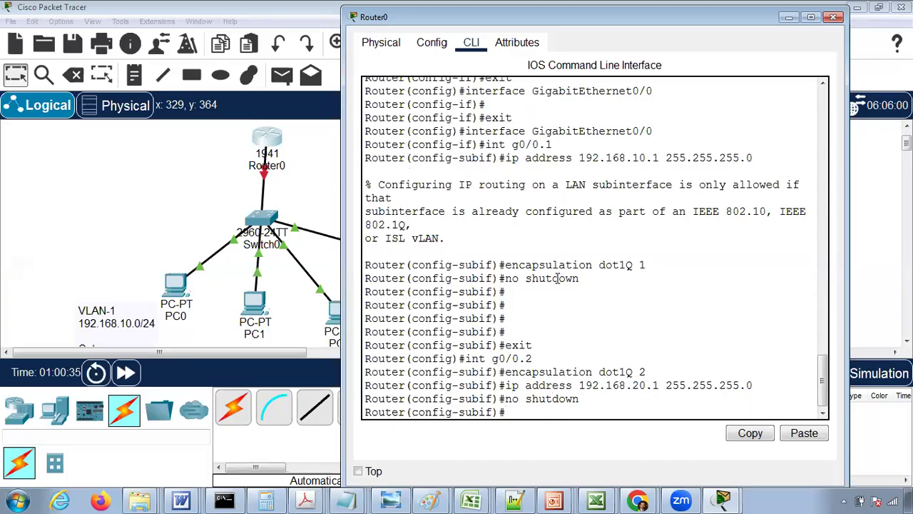
Turn on the GigabitEthernet0/0 port of Router0 in its interface configuration
click(833, 18)
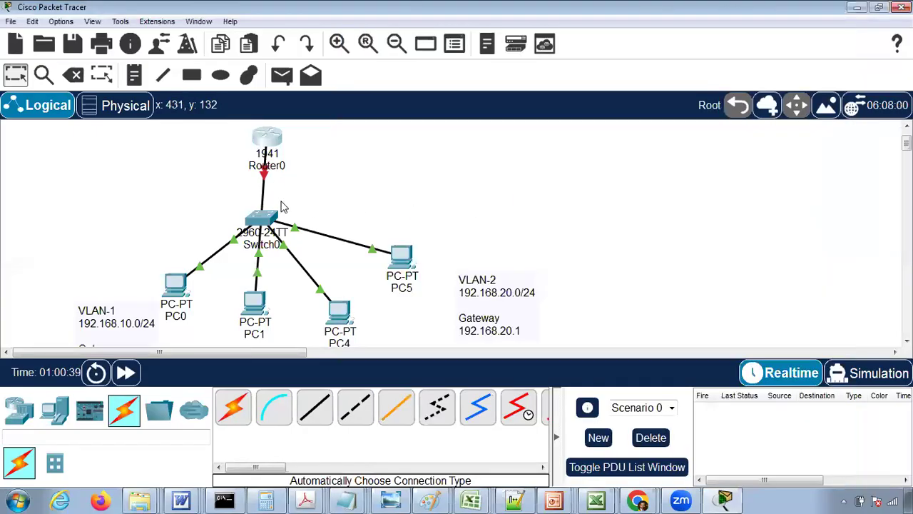
click(265, 139)
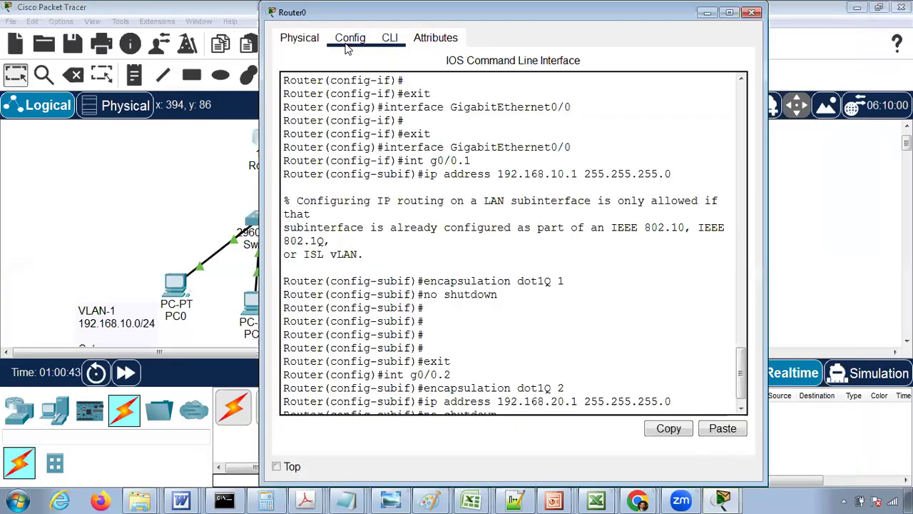
click(348, 39)
click(374, 209)
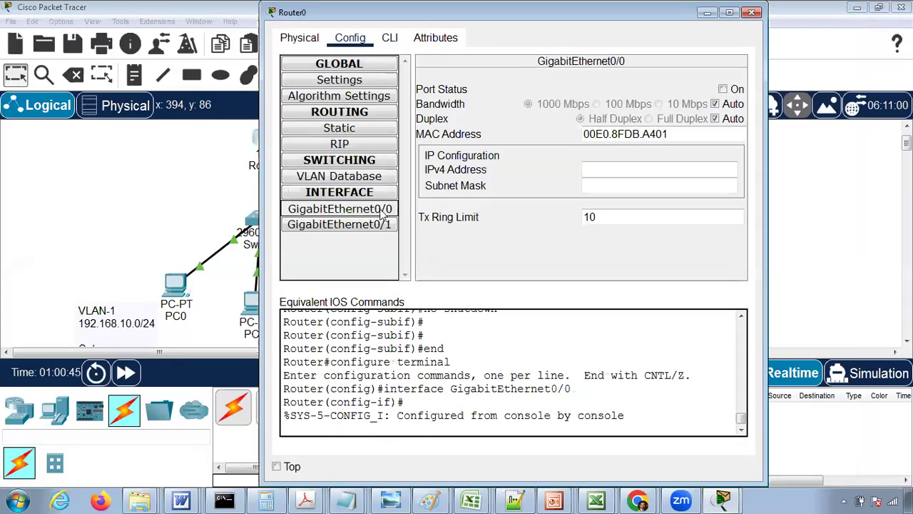
click(724, 90)
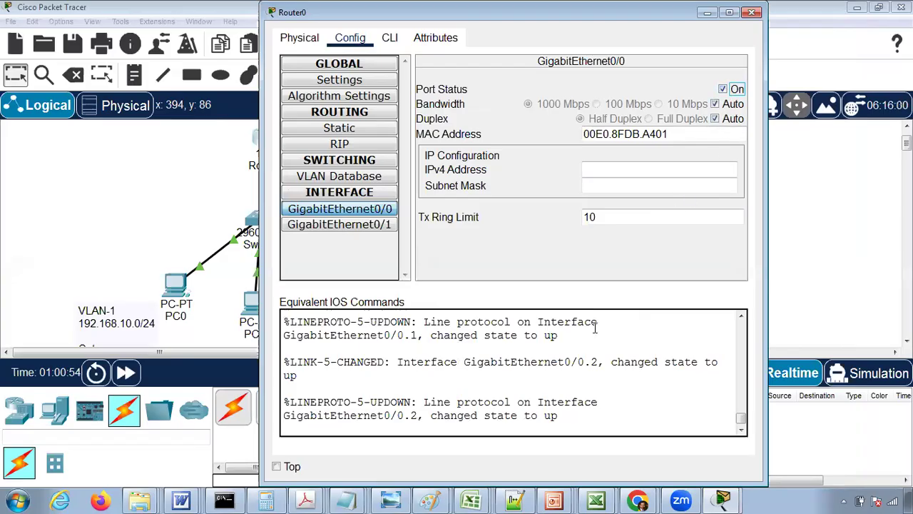
click(752, 12)
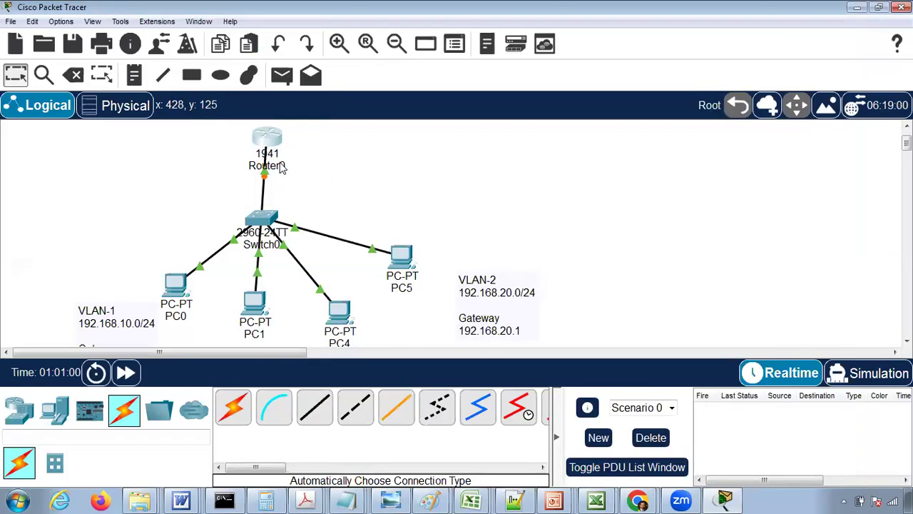
On Router0's command line, enter subinterface g0/0.1 and set its encapsulation to dot1Q 1
mouse_move(272, 142)
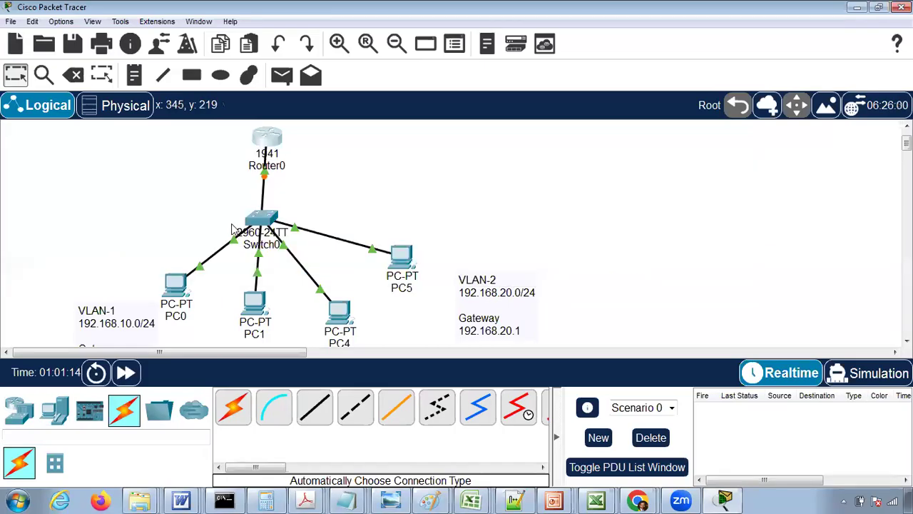
click(268, 137)
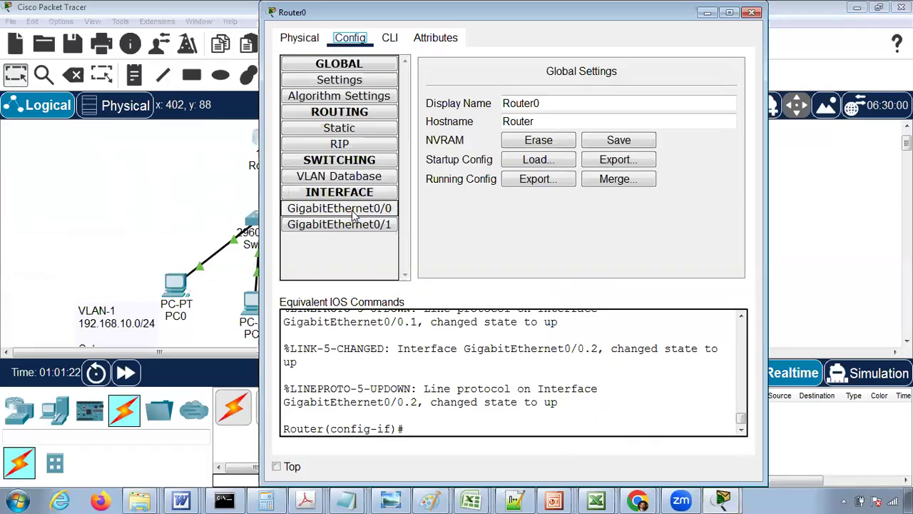
click(353, 215)
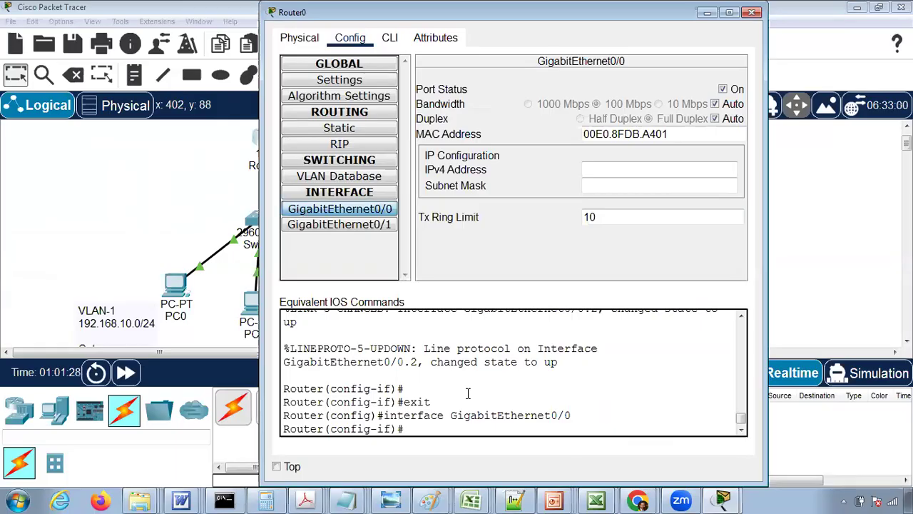
click(389, 40)
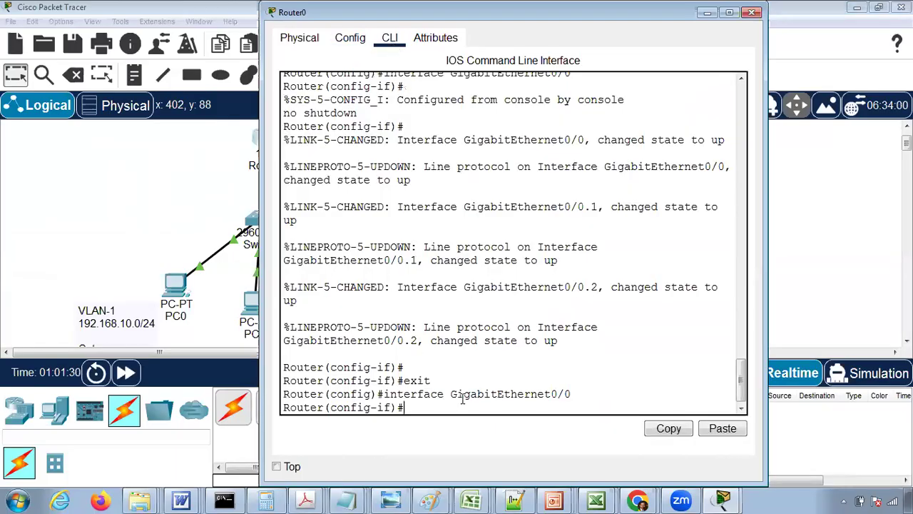
text(int g0/0.1)
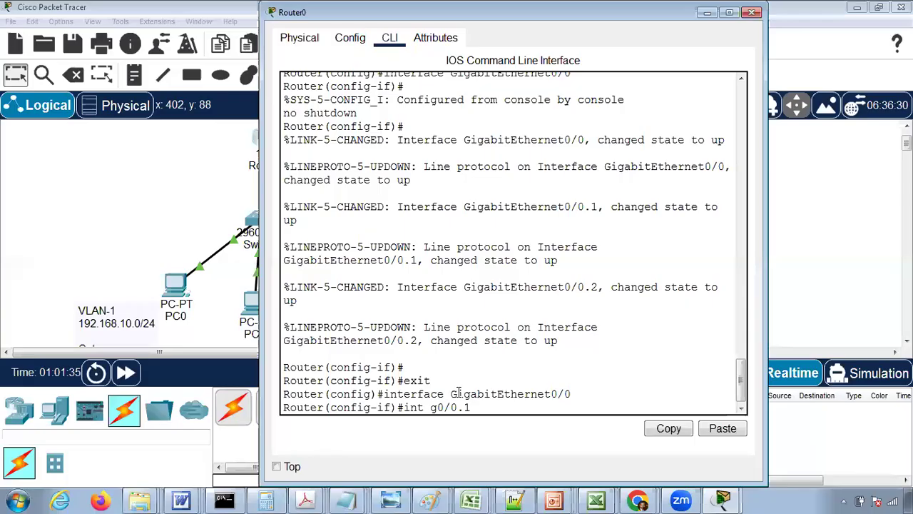
key(Return)
text(encapsu)
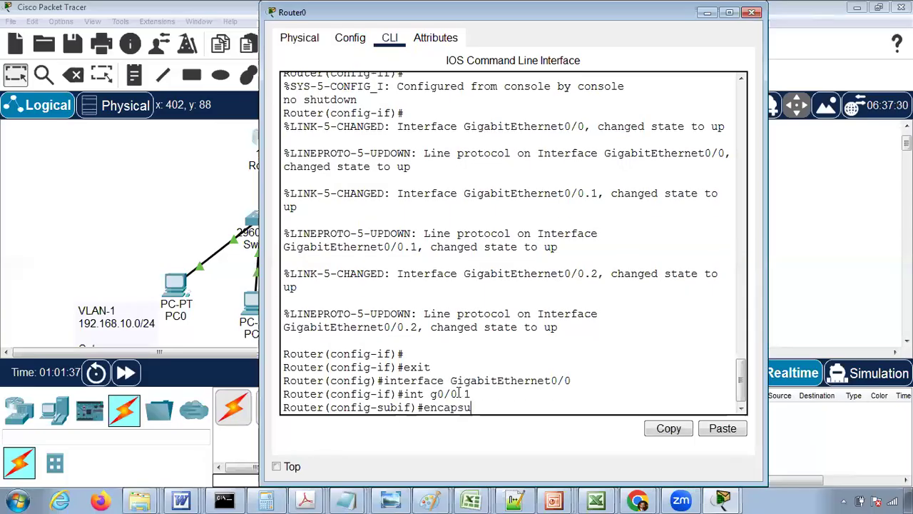
text(lation f dot1Q 1)
key(Return)
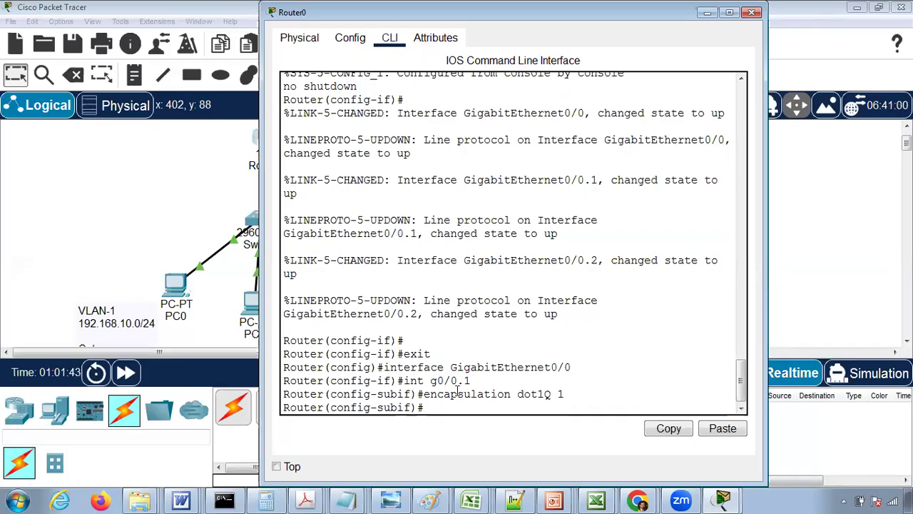
Assign IP address 192.168.10.1 with mask 255.255.255.0 to subinterface g0/0.1 and enable it with no shutdown
text(ip address)
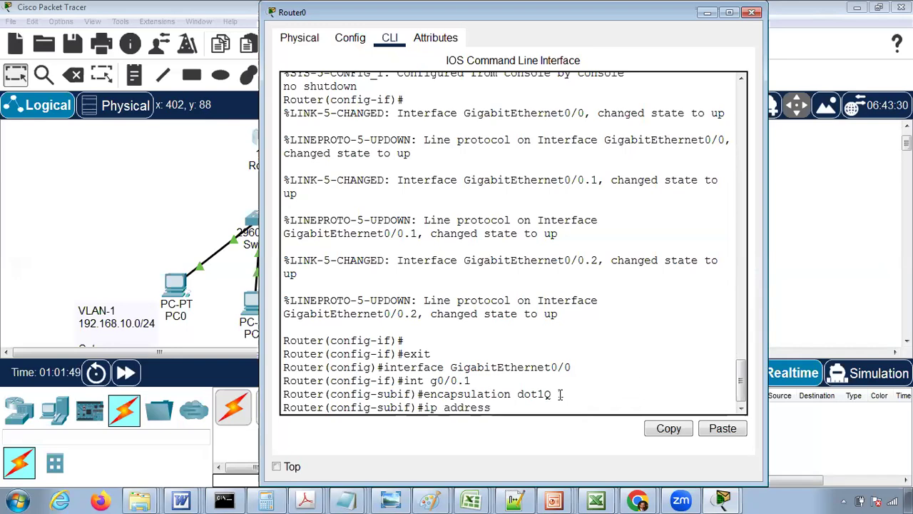
text( 192.168.10.1 255)
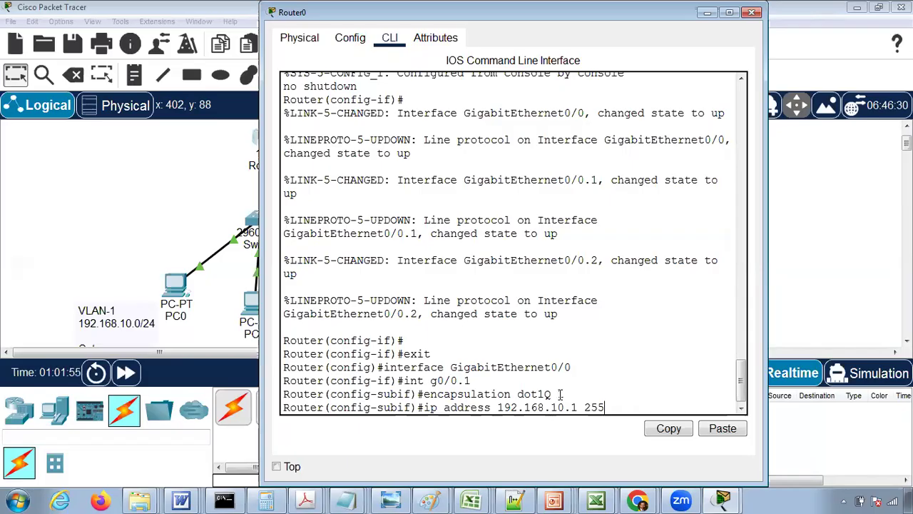
text(.255.255.0)
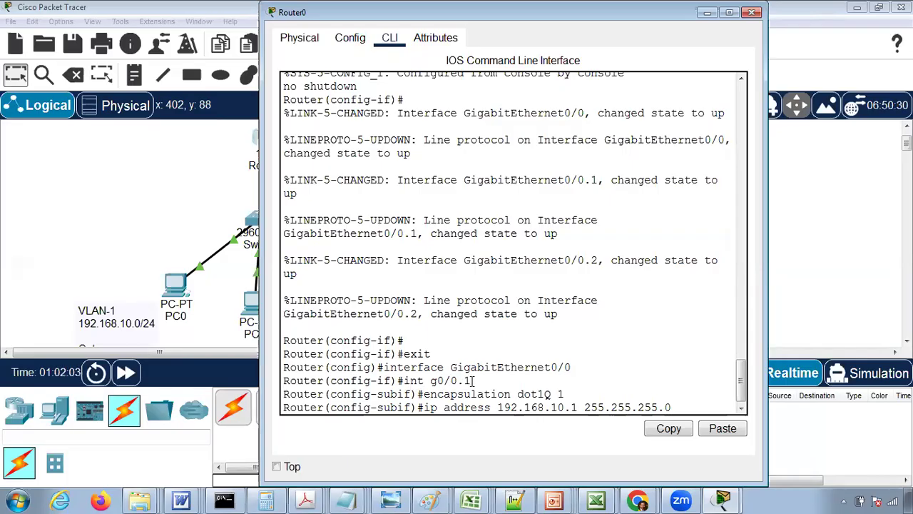
drag(458, 380, 478, 380)
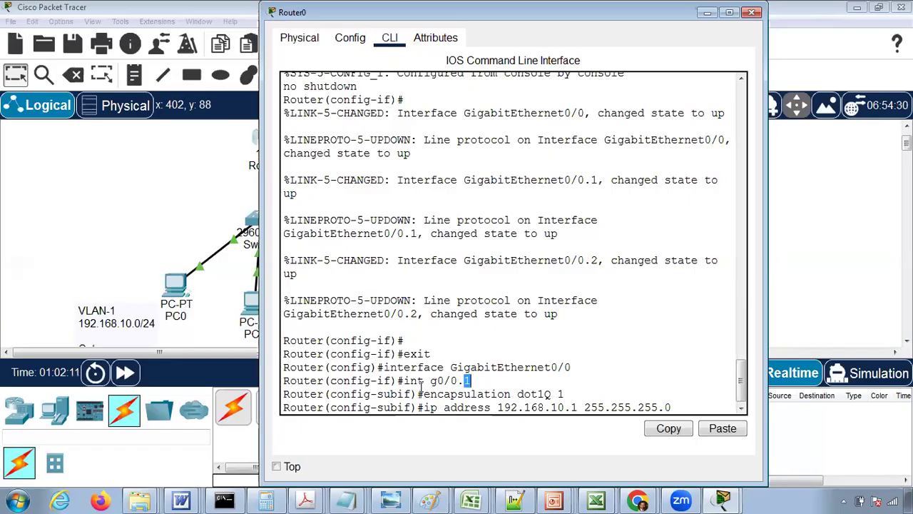
drag(424, 394, 584, 394)
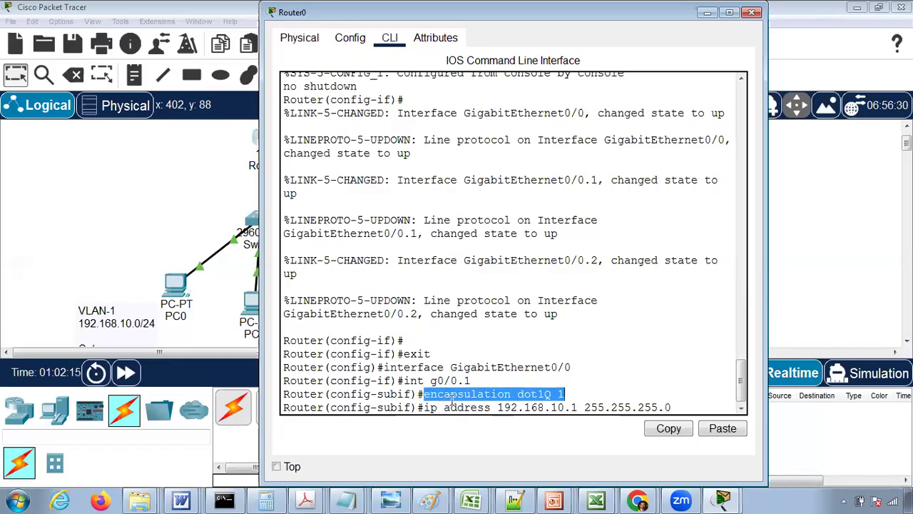
click(427, 407)
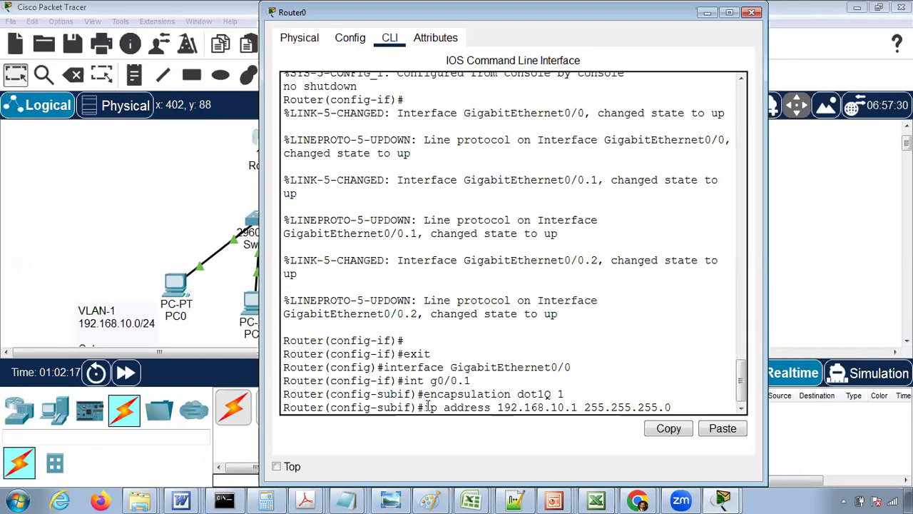
drag(425, 393, 556, 391)
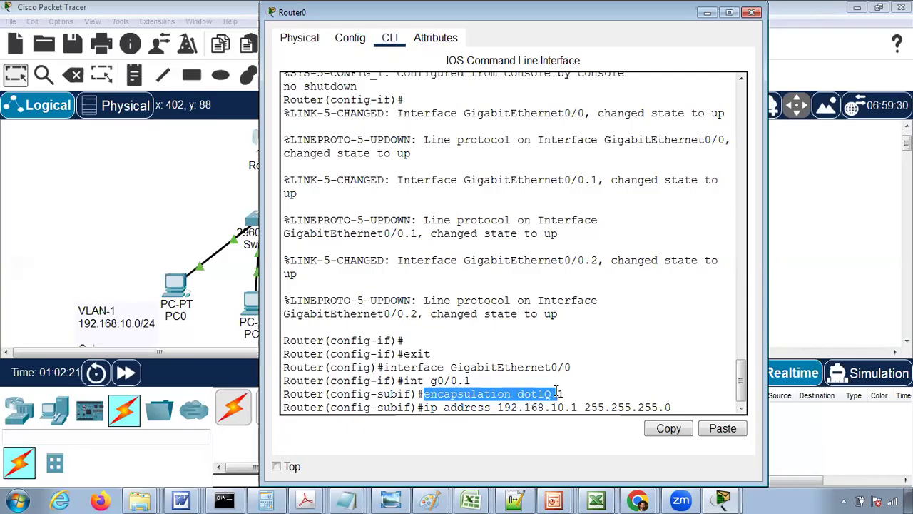
click(560, 393)
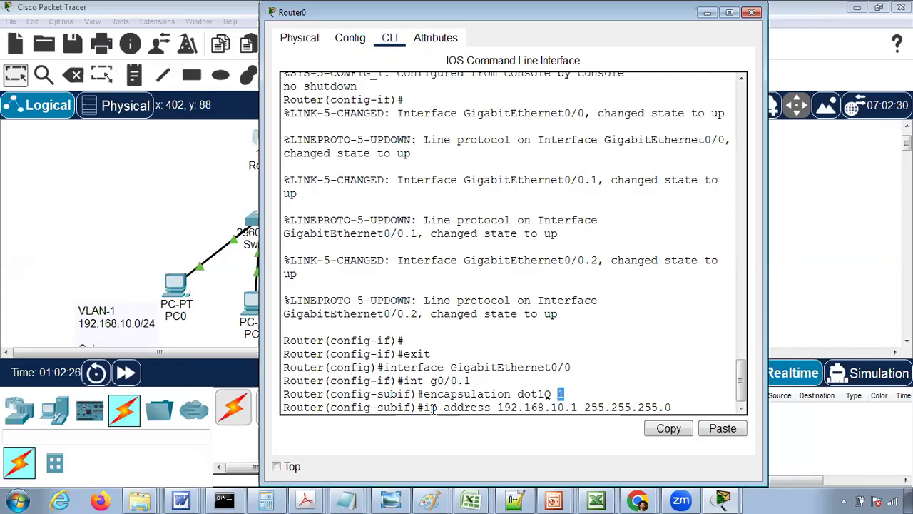
drag(424, 409, 687, 406)
key(Return)
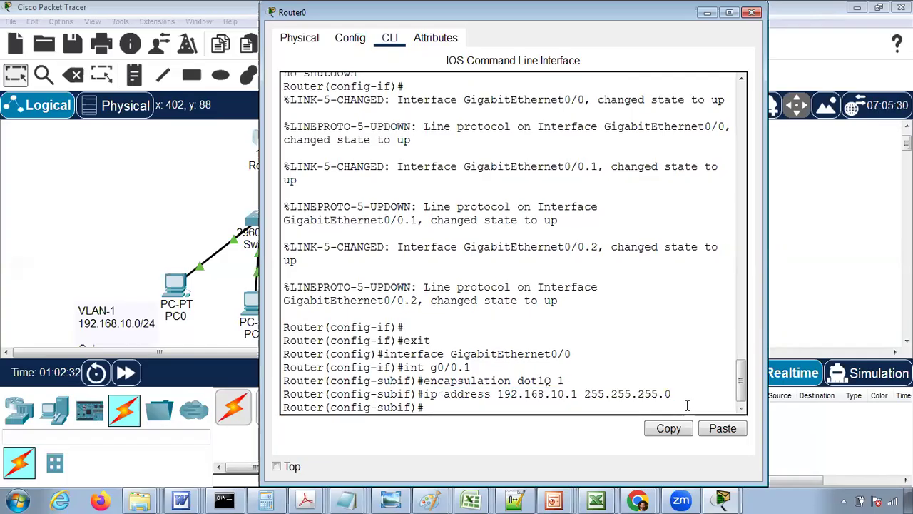
text(no shutdown)
key(Return)
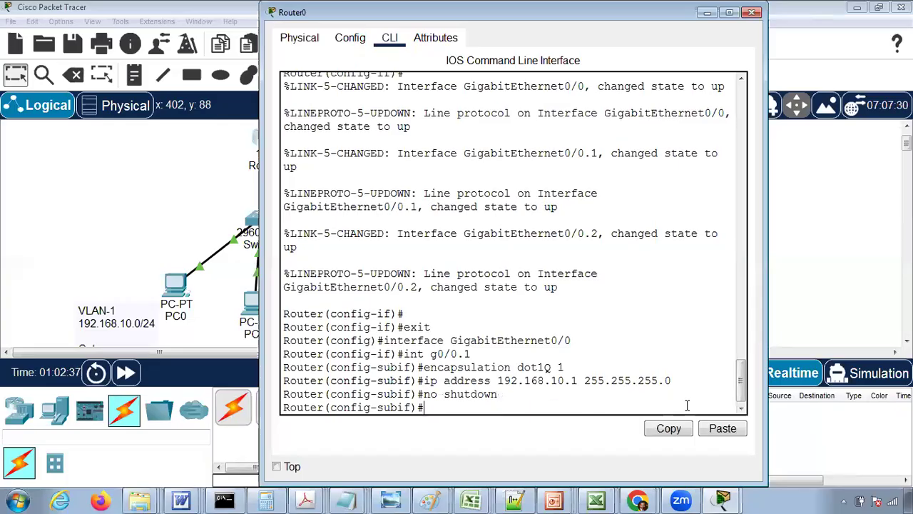
click(755, 13)
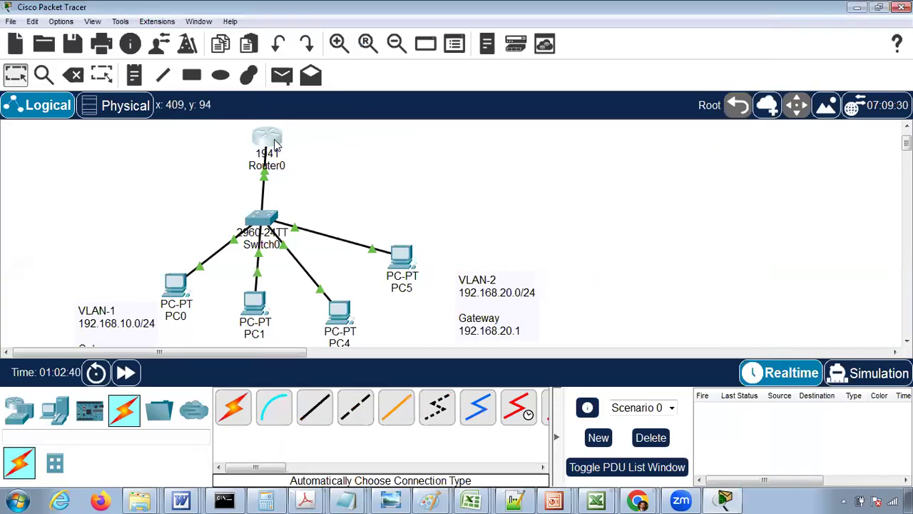
Ping 192.168.20.10 from PC0's command prompt to test connectivity between the two VLANs
mouse_move(276, 144)
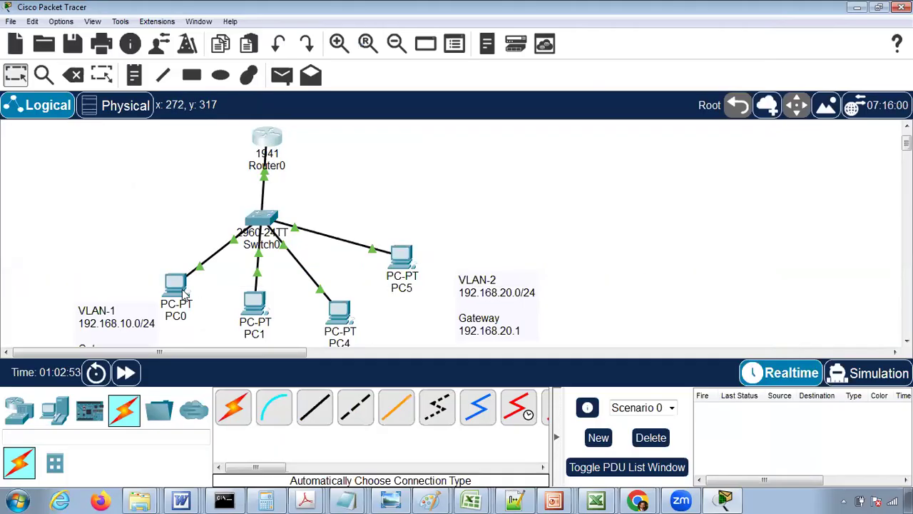
mouse_move(184, 292)
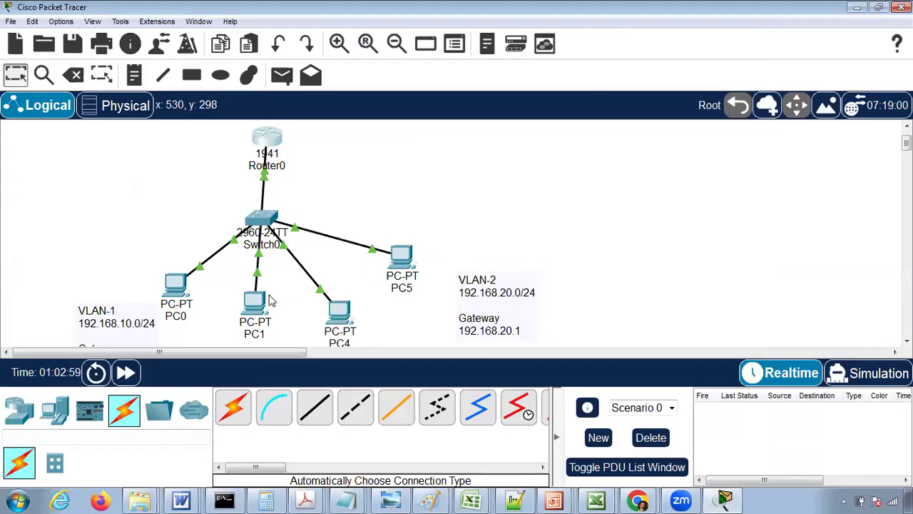
click(176, 285)
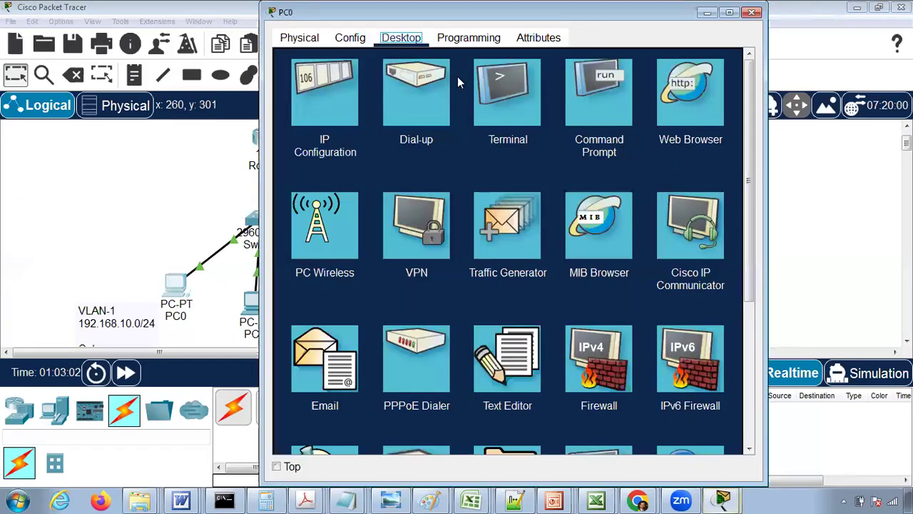
click(591, 95)
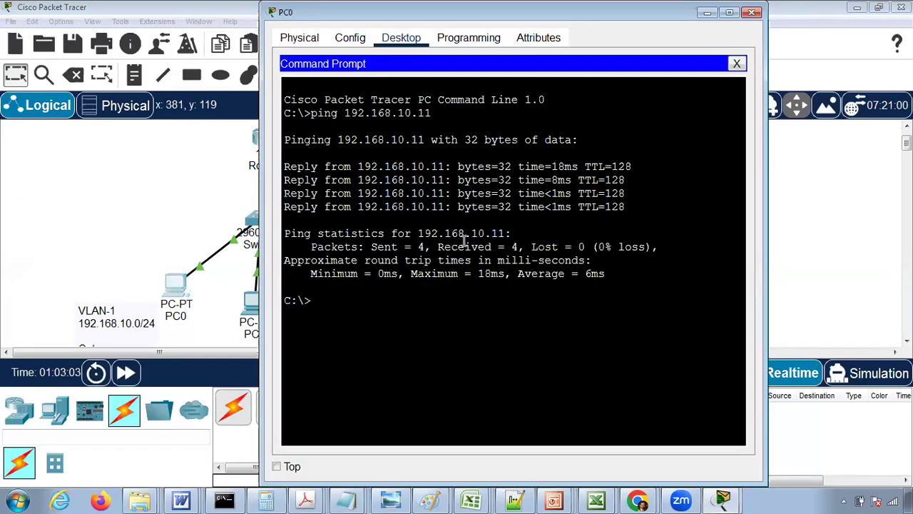
text(ping 192.168.20)
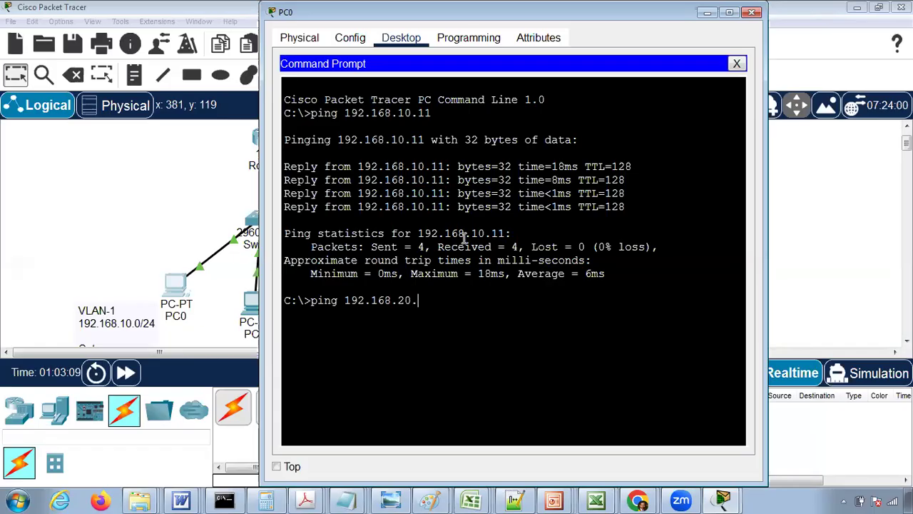
text(.12)
key(BackSpace)
drag(483, 17, 747, 74)
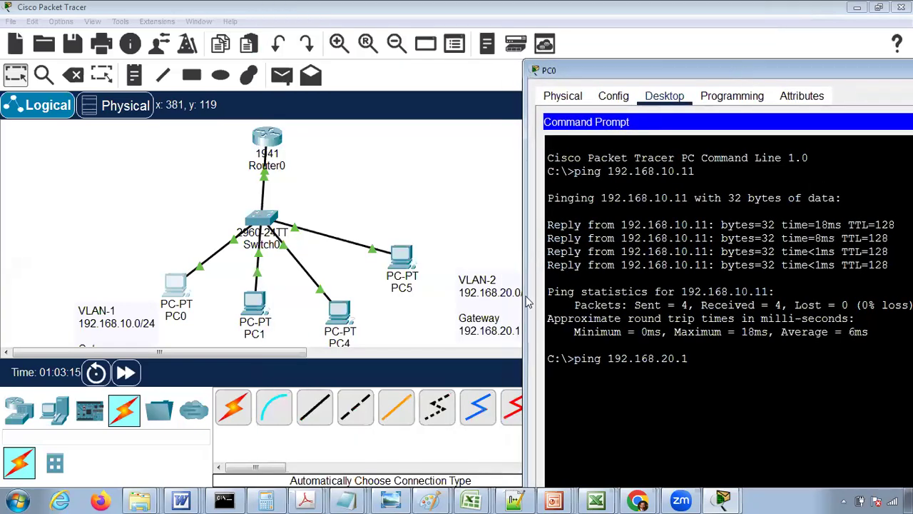
text(0)
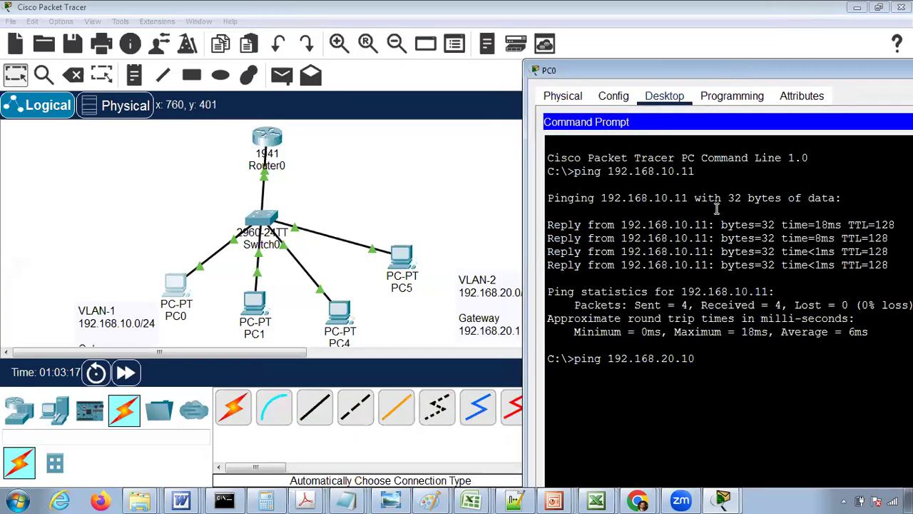
key(Return)
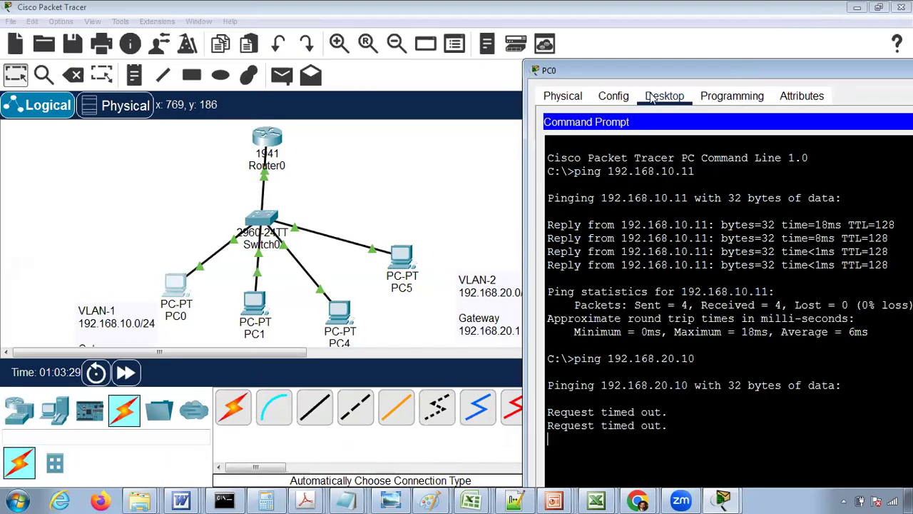
drag(414, 90, 398, 86)
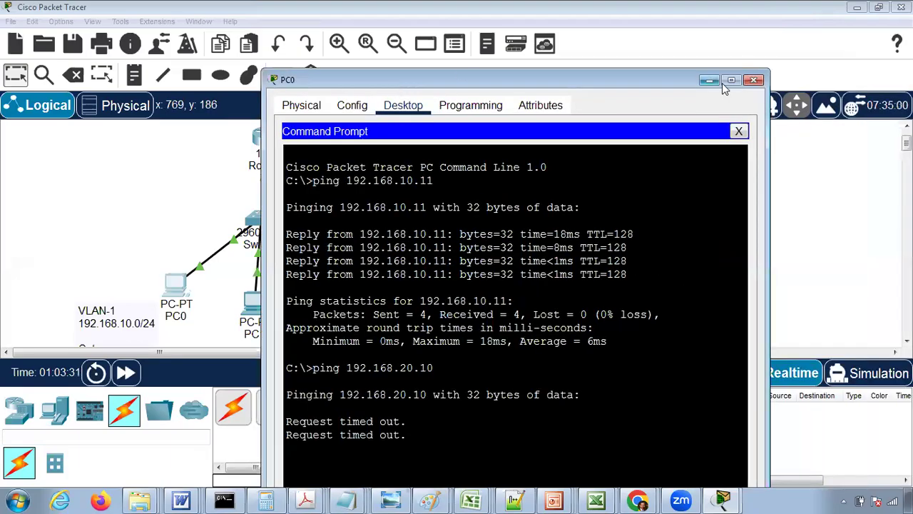
click(757, 81)
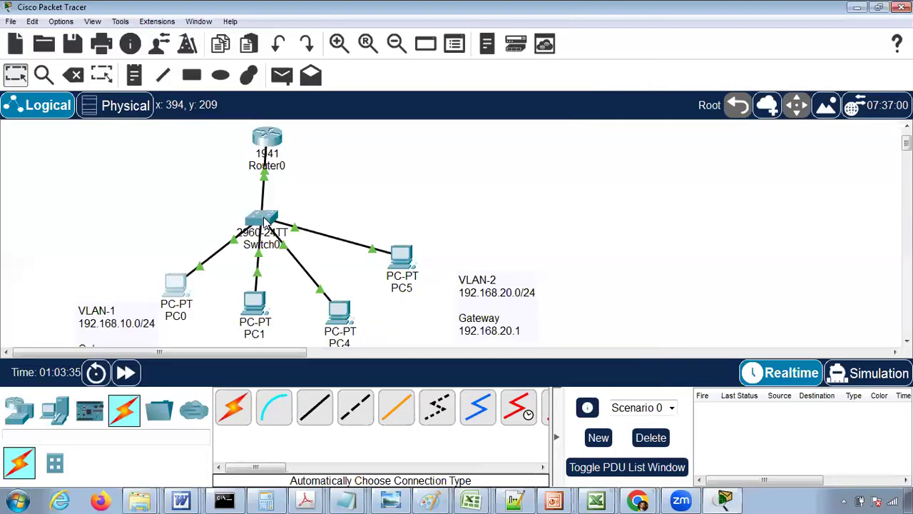
click(264, 222)
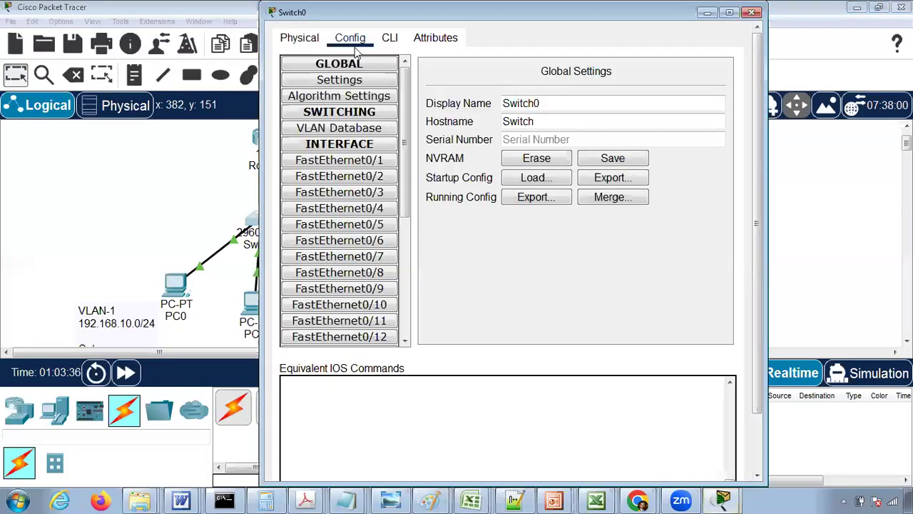
click(755, 12)
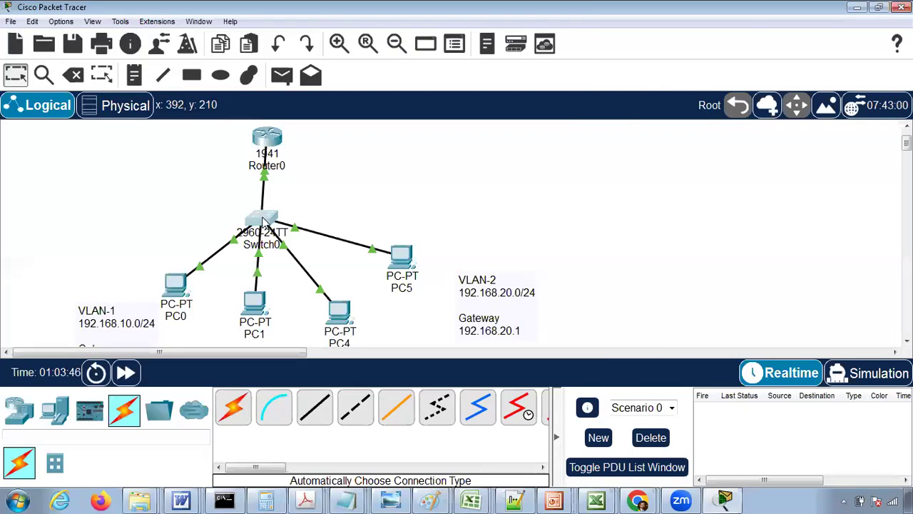
Set port FastEthernet0/5 of Switch0, the link to Router0, to Trunk mode in its interface configuration
click(263, 220)
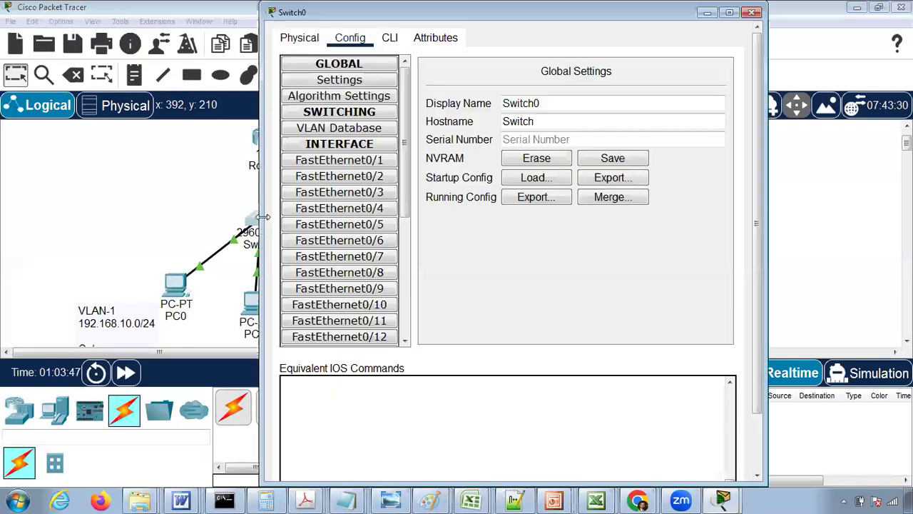
click(346, 225)
click(508, 144)
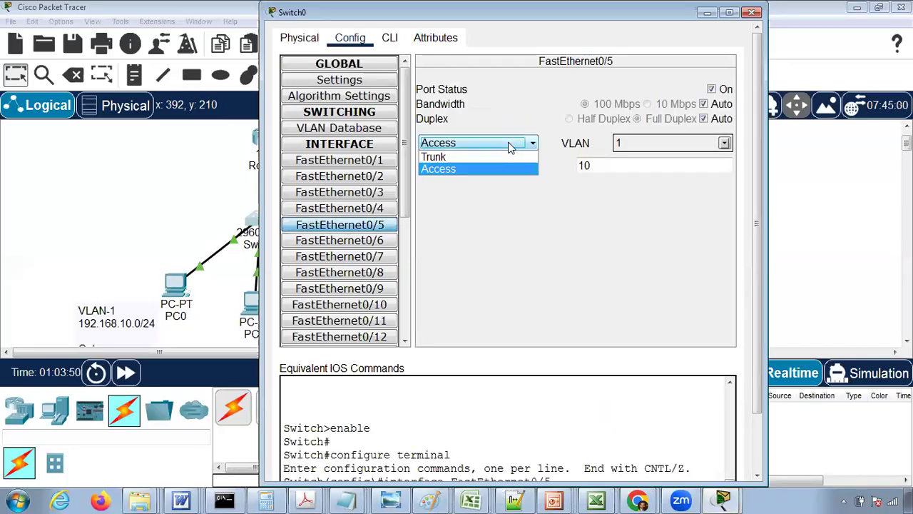
click(496, 159)
drag(546, 10, 692, 10)
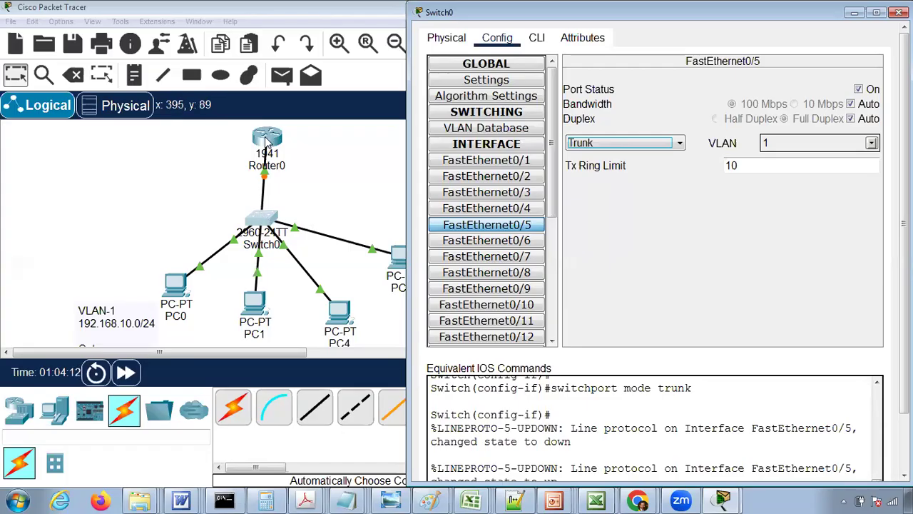
Change FastEthernet0/5 on Switch0 to Access mode and then back to Trunk
click(601, 144)
click(599, 169)
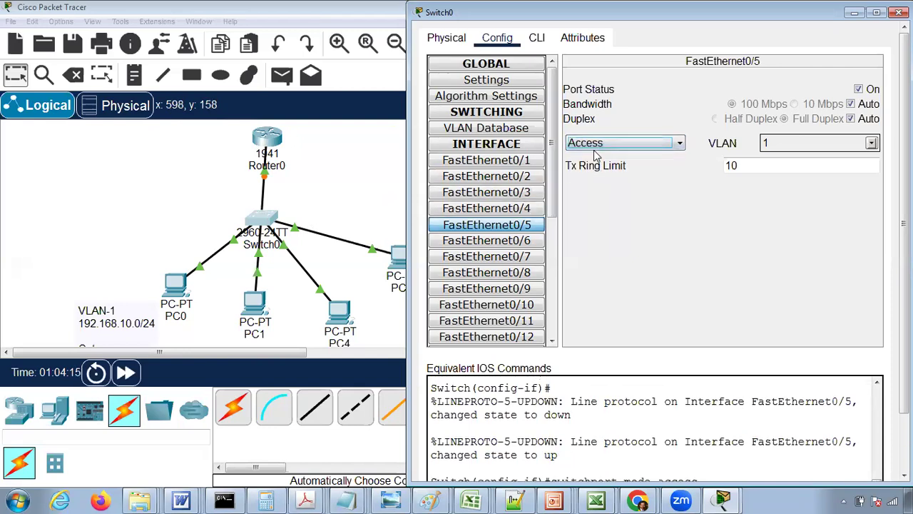
click(594, 145)
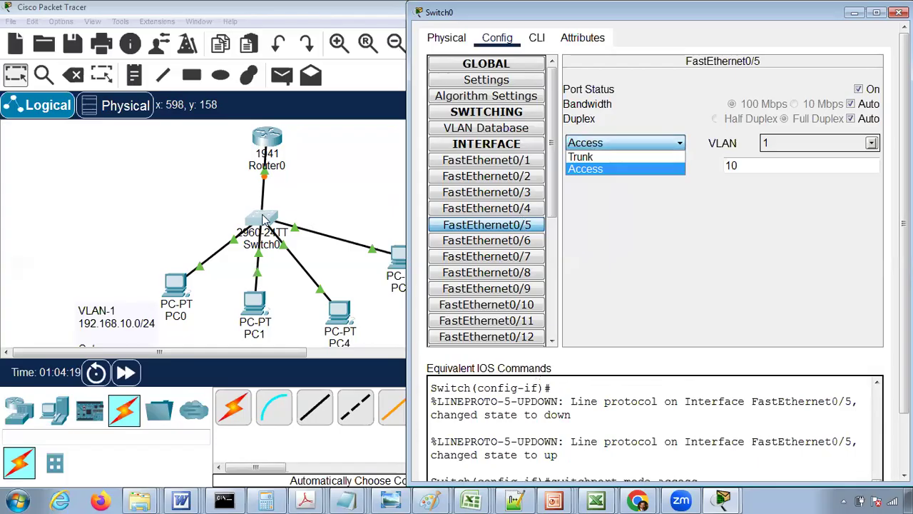
click(593, 157)
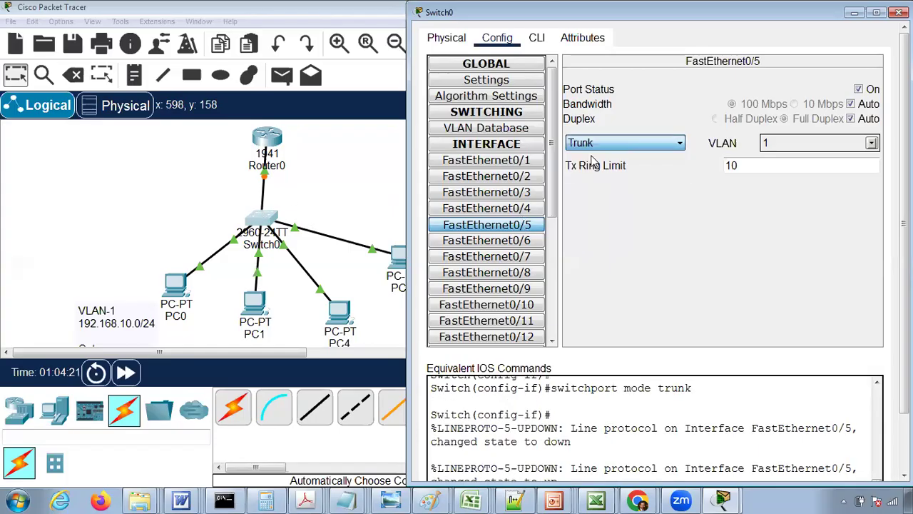
Check which VLANs are allowed on the FastEthernet0/5 trunk, then close Switch0's configuration
click(872, 142)
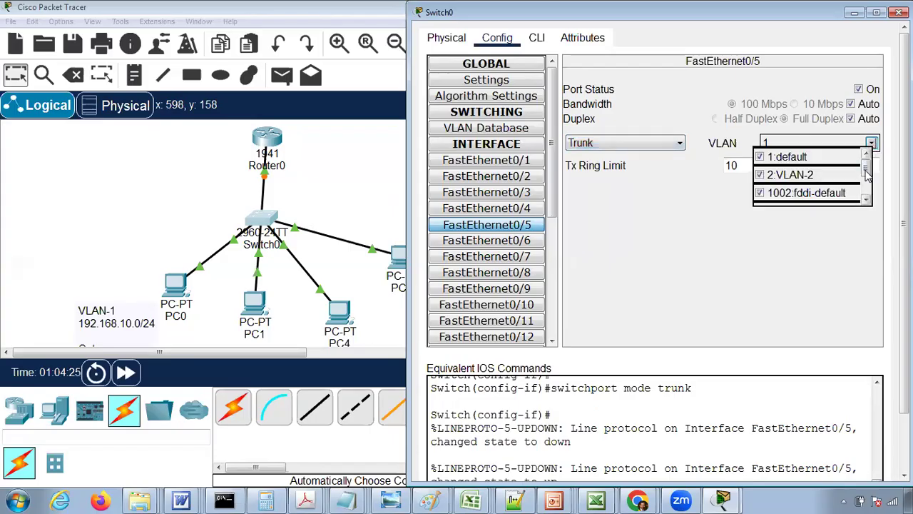
drag(866, 170, 866, 157)
click(896, 13)
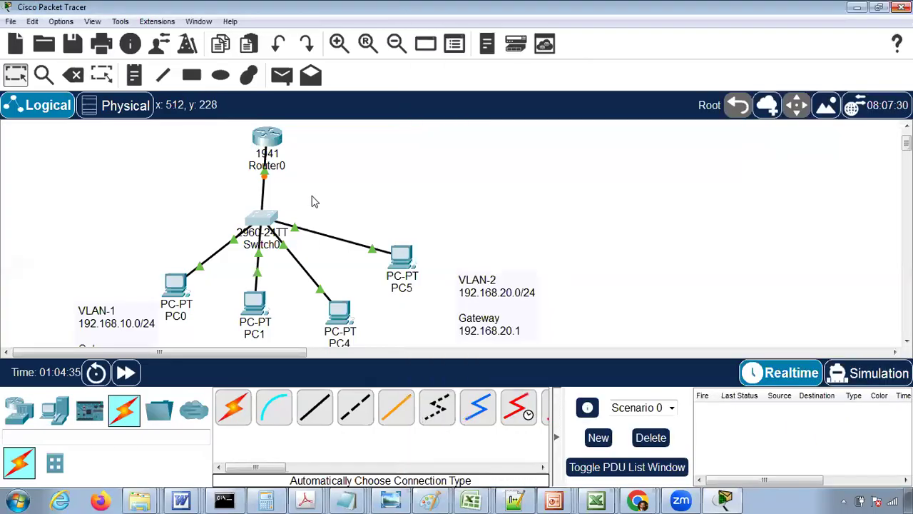
Ping 192.168.20.10 from PC0's command prompt, keeping the network topology visible beside it
click(175, 291)
click(598, 96)
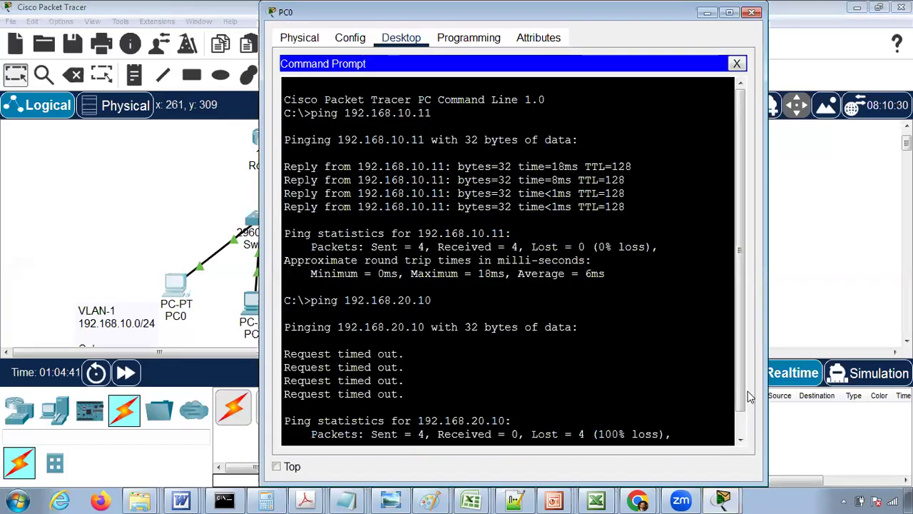
scroll(742, 397, down, 1)
key(Up)
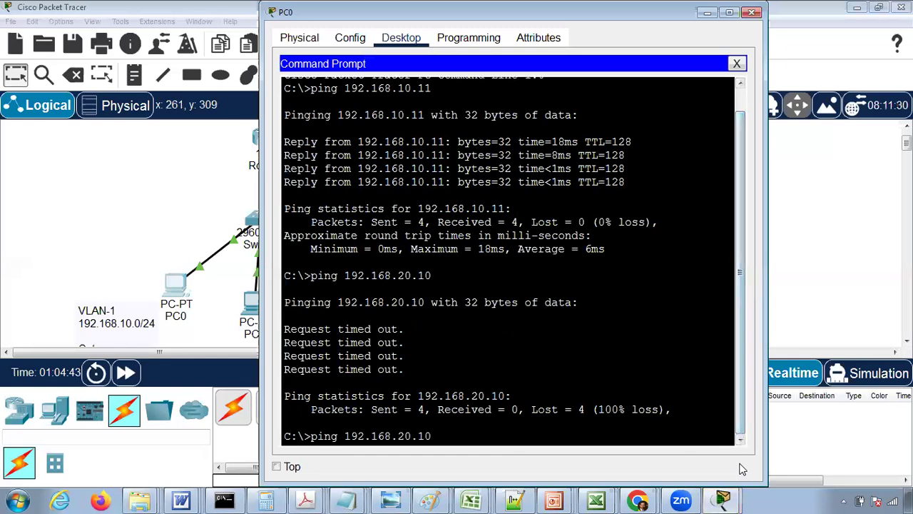
key(Return)
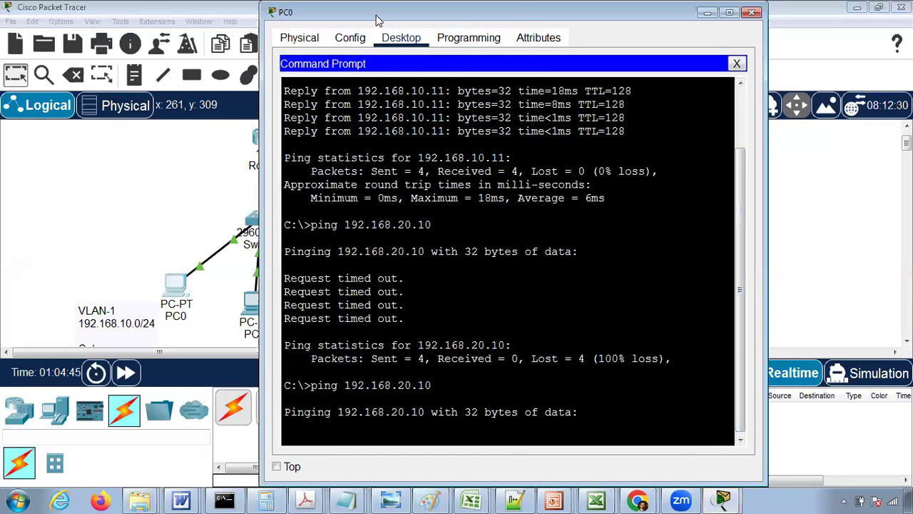
drag(420, 14, 471, 0)
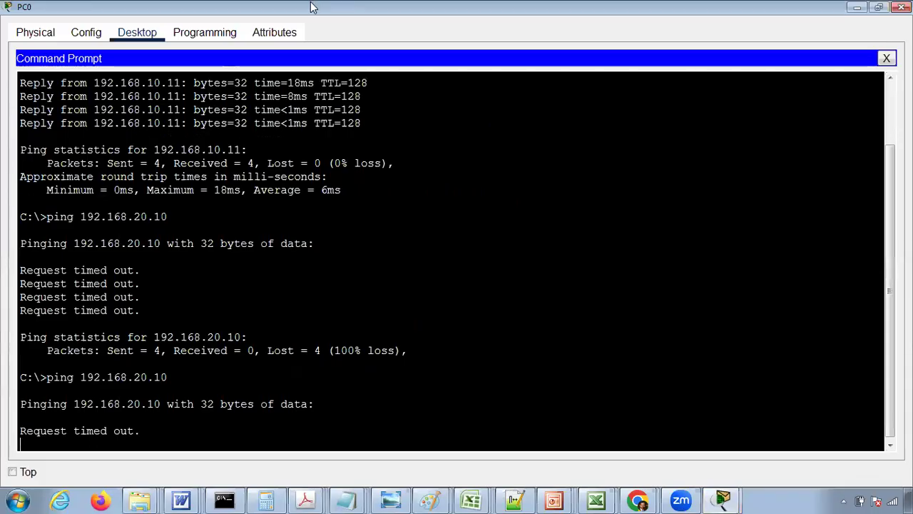
double_click(310, 7)
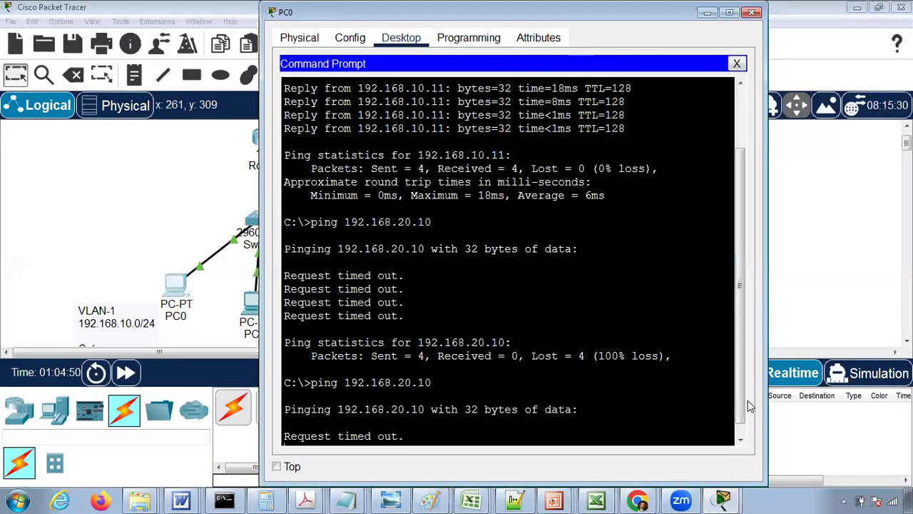
drag(741, 401, 741, 434)
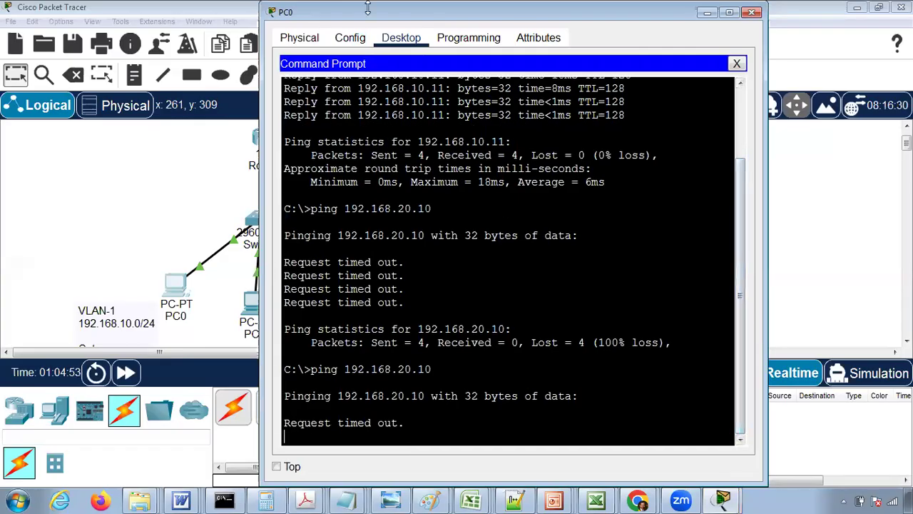
drag(339, 14, 466, 20)
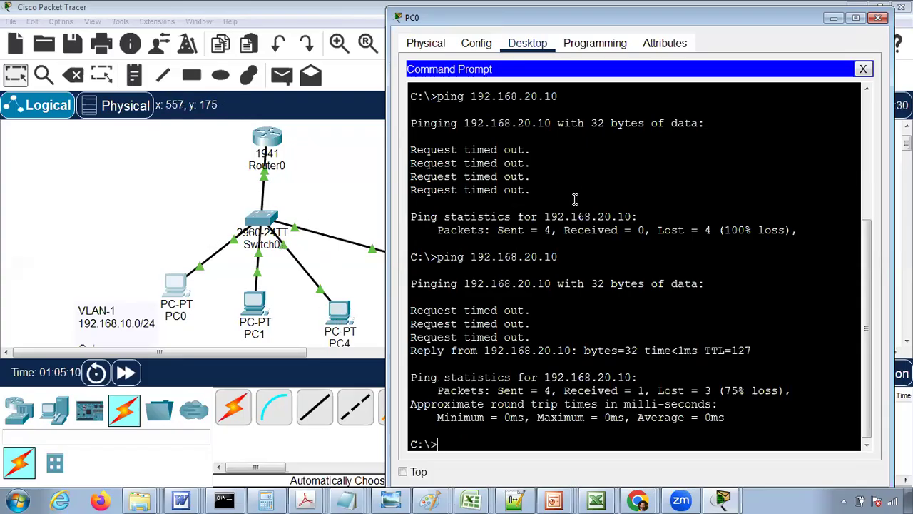
Repeat the ping to 192.168.20.10 from PC0 and close the PC0 window
key(Up)
key(Return)
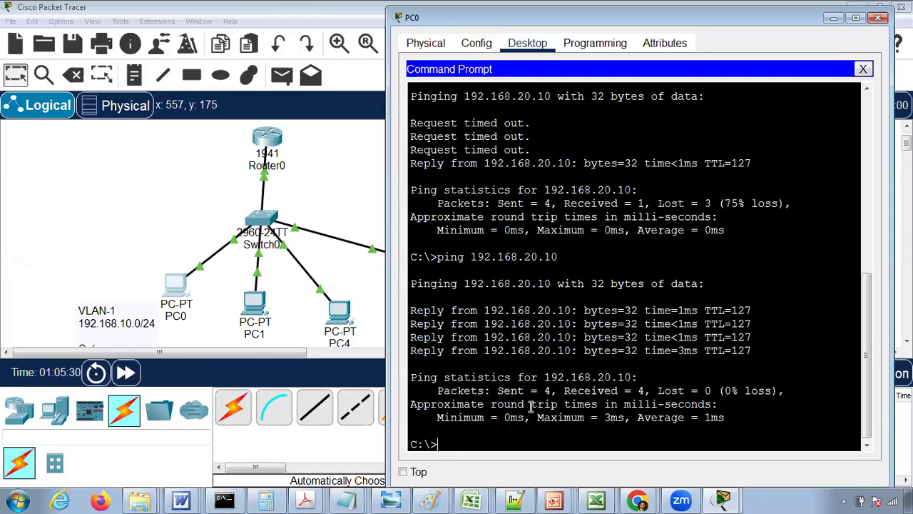
click(879, 19)
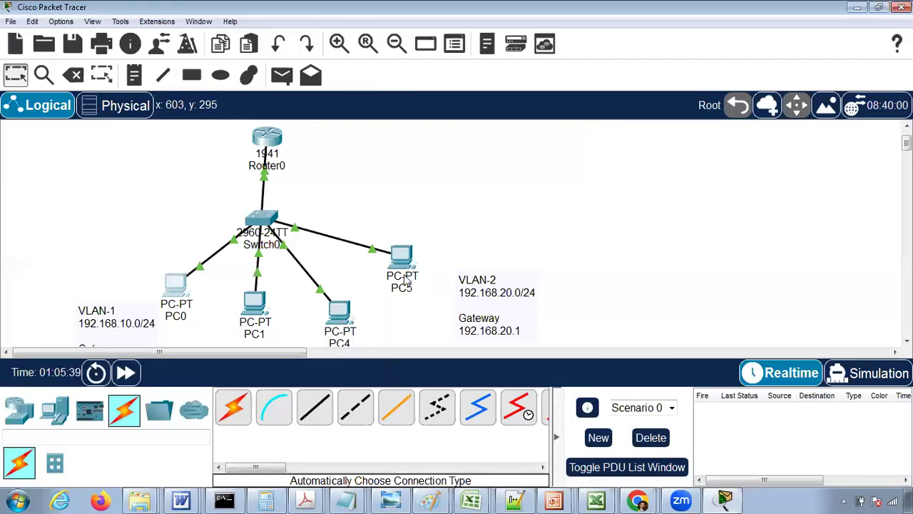
Add a simple PDU from PC1 in VLAN-1 to PC5 in VLAN-2
mouse_move(404, 280)
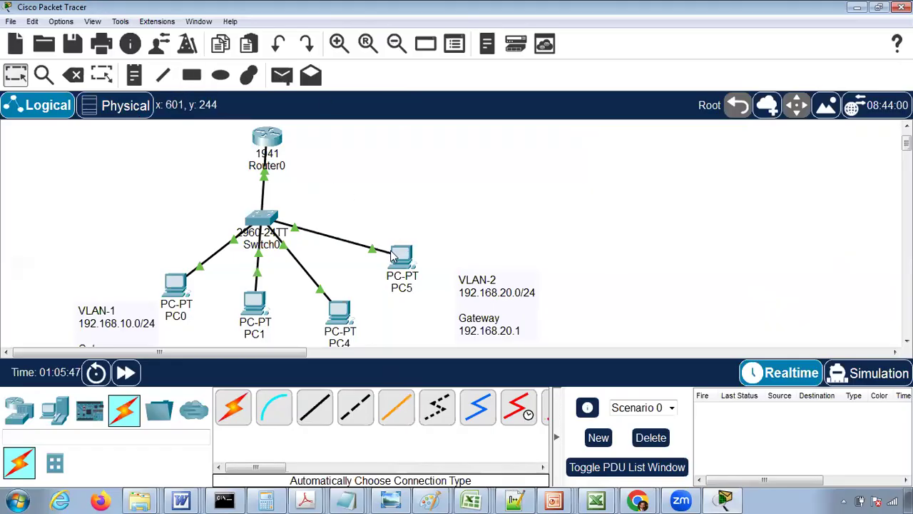
click(282, 77)
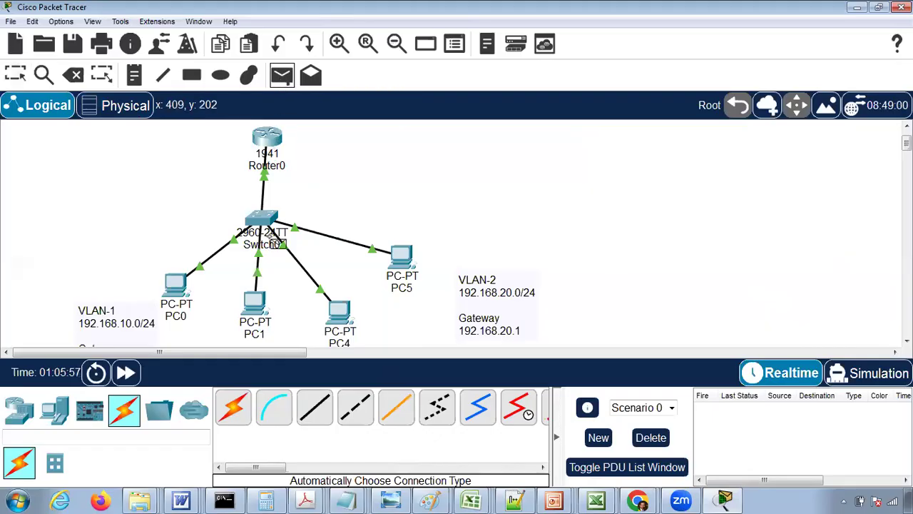
click(253, 305)
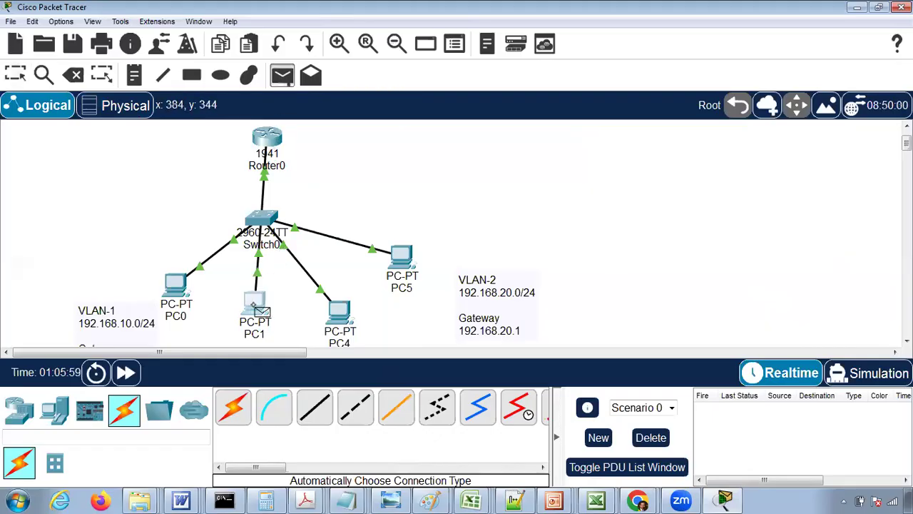
click(403, 257)
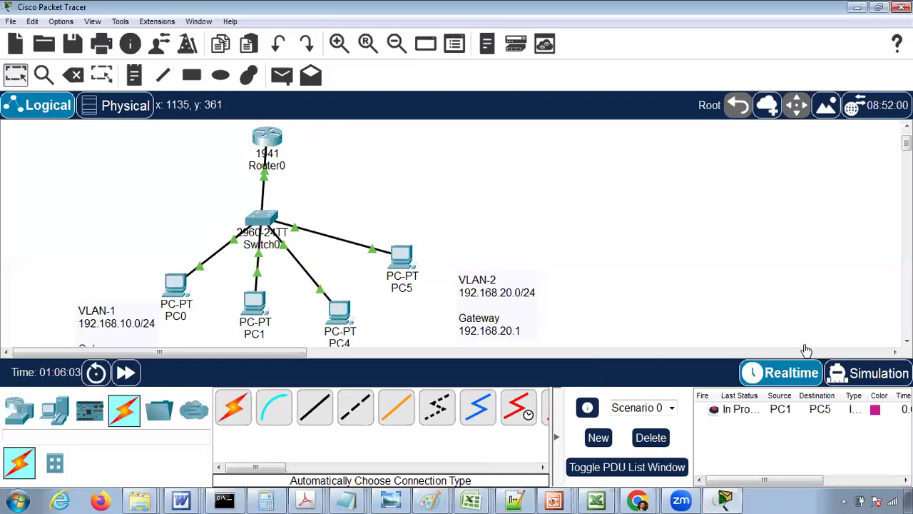
Switch to Simulation mode and show the event list as a floating simulation panel
click(853, 373)
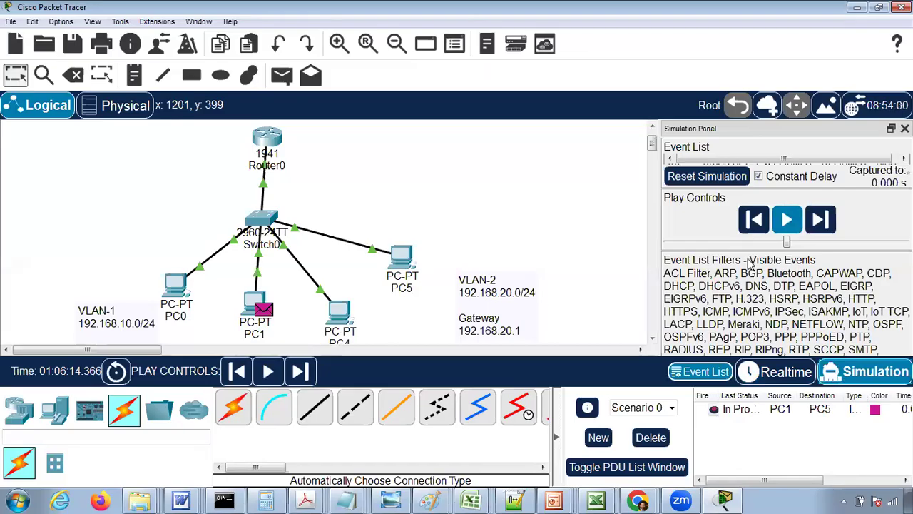
click(706, 372)
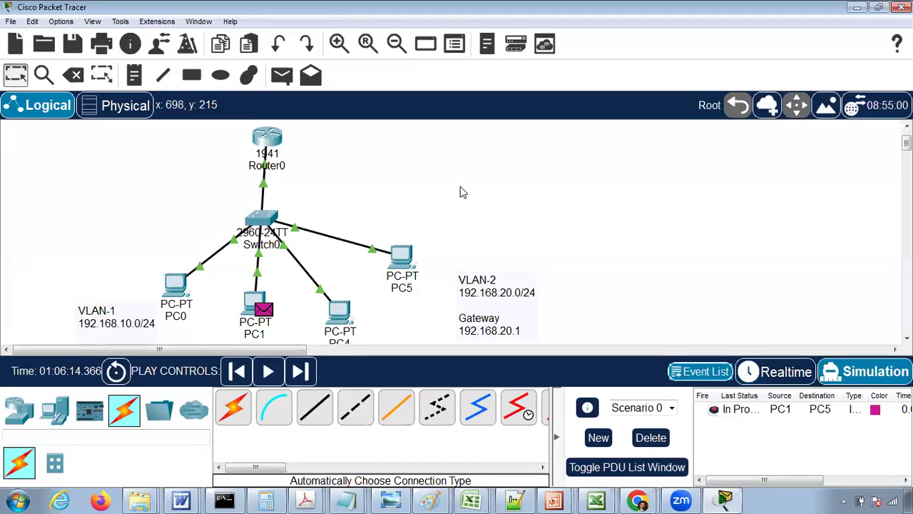
click(690, 374)
click(707, 376)
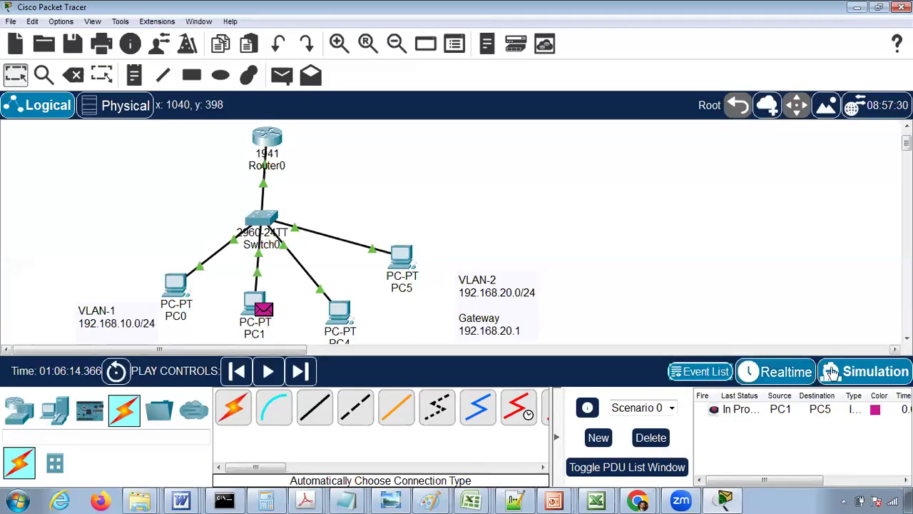
click(716, 374)
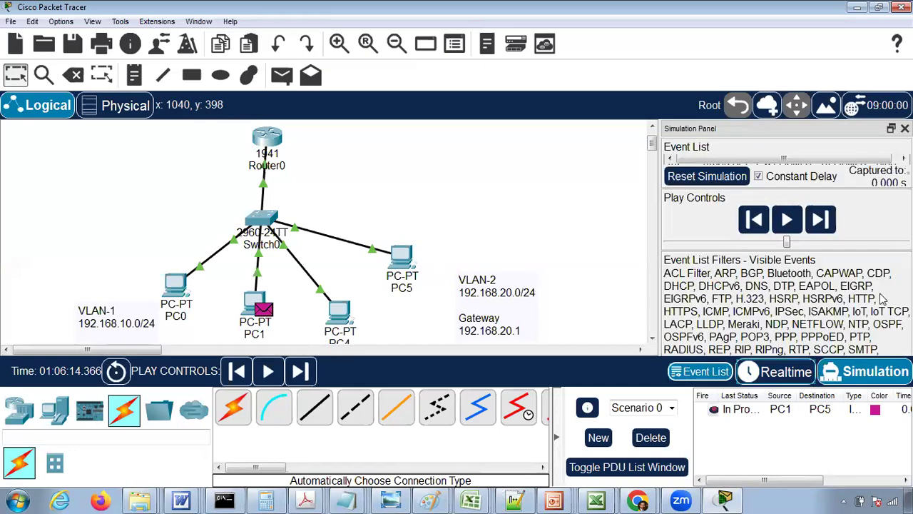
click(720, 294)
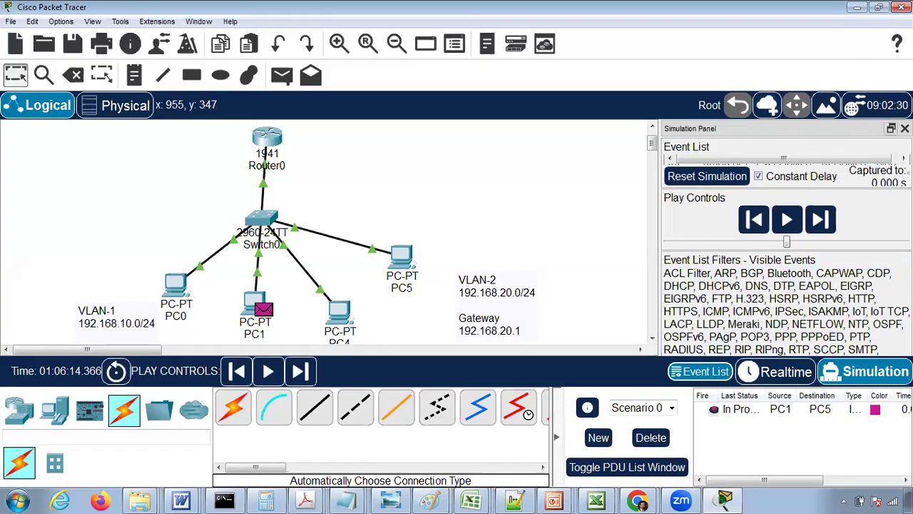
click(891, 128)
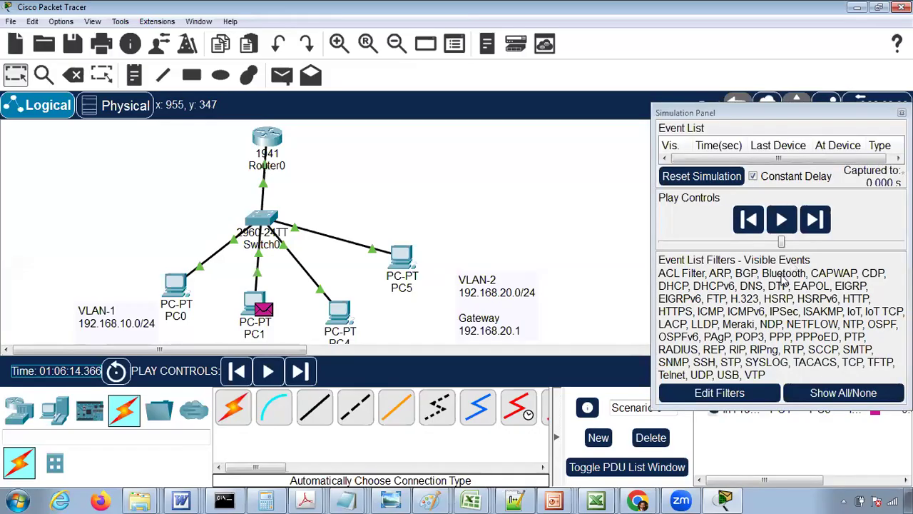
Exclude DNS, BGP, EIGRP, OSPF, DHCP, HSRP and RIP from the IPv4 event filters, keeping ARP and ICMP
click(722, 394)
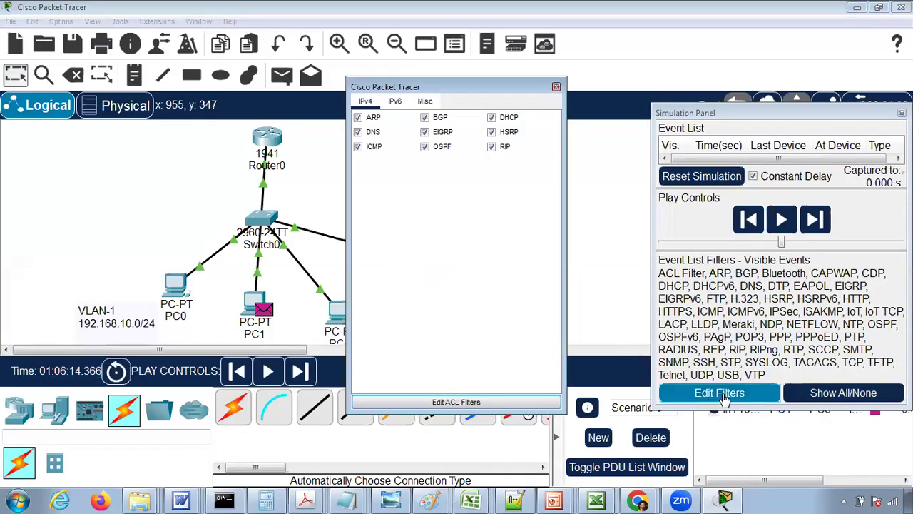
click(358, 133)
click(425, 117)
click(425, 132)
click(426, 146)
click(504, 117)
click(492, 133)
click(491, 147)
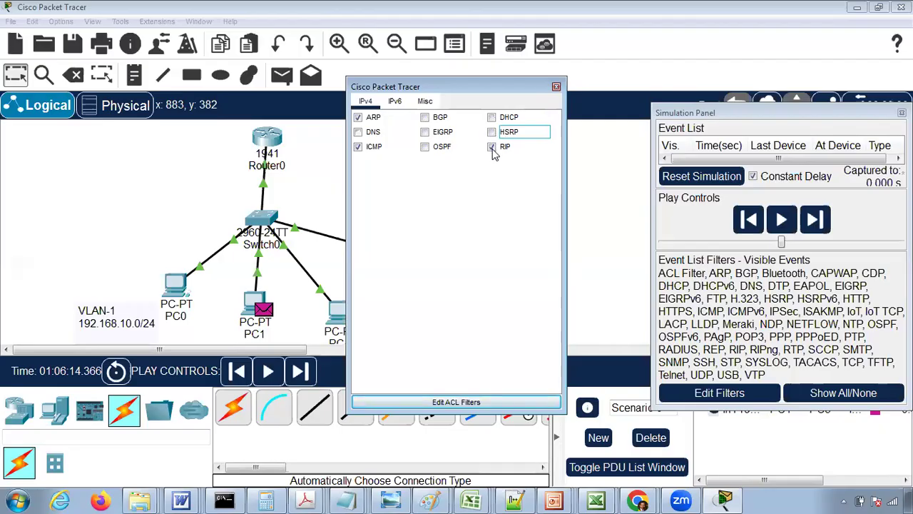
click(557, 87)
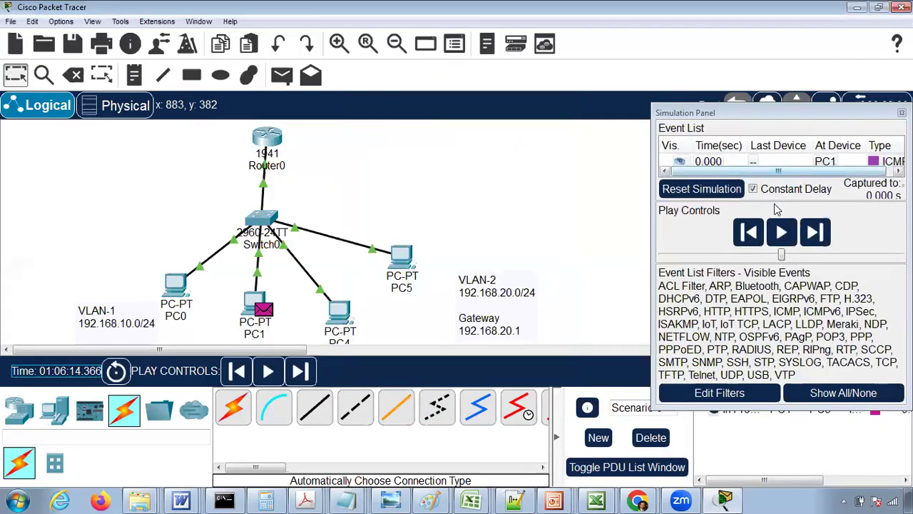
Play the PDU simulation from PC1 to PC5 through to its reply, pause it and close the simulation panel
click(783, 230)
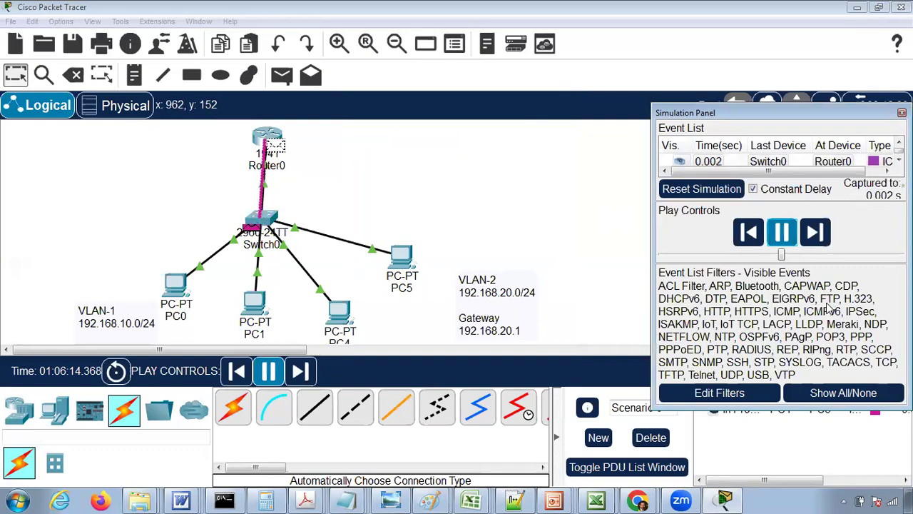
drag(755, 111, 709, 50)
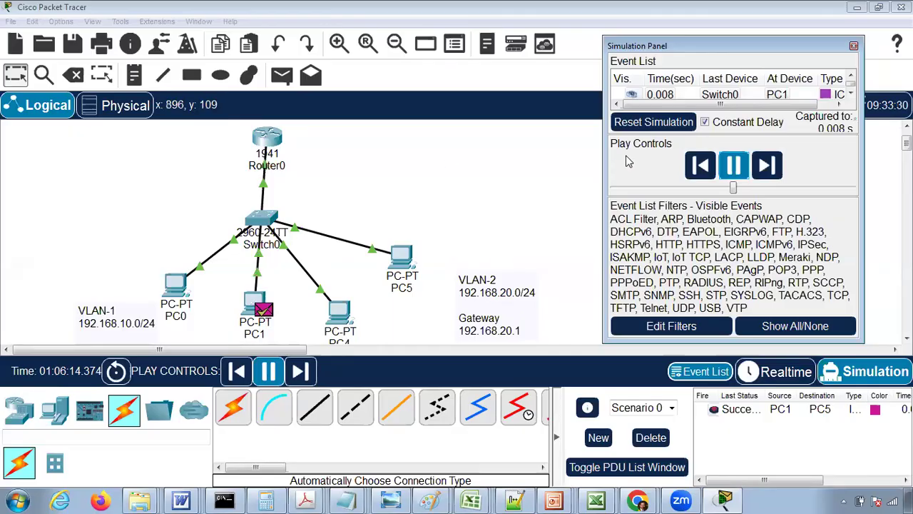
click(733, 166)
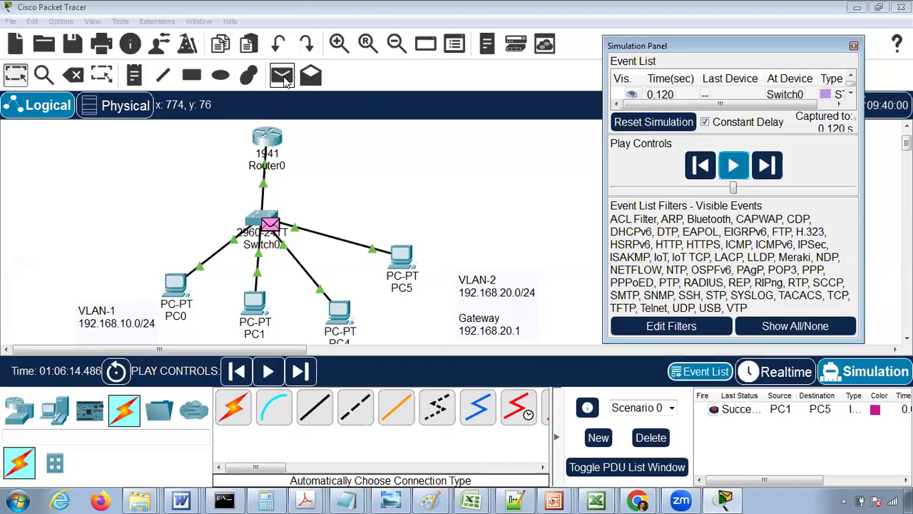
click(854, 47)
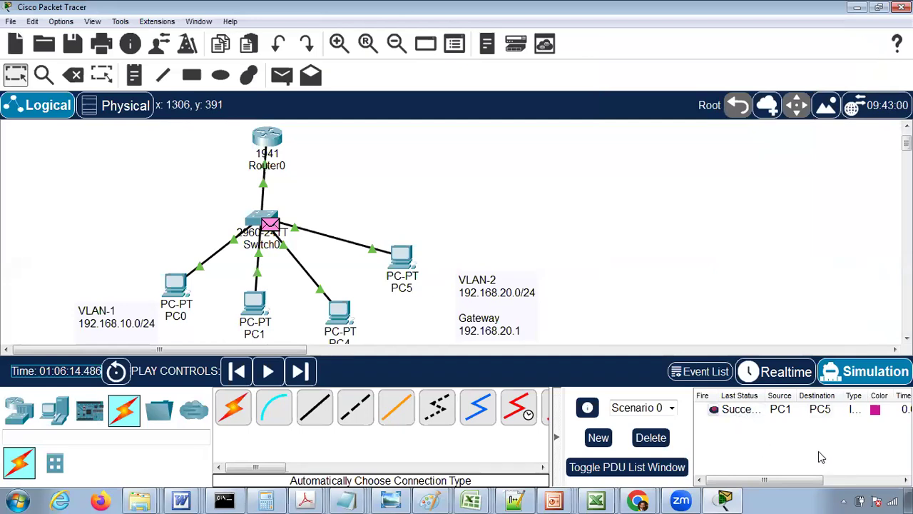
click(847, 483)
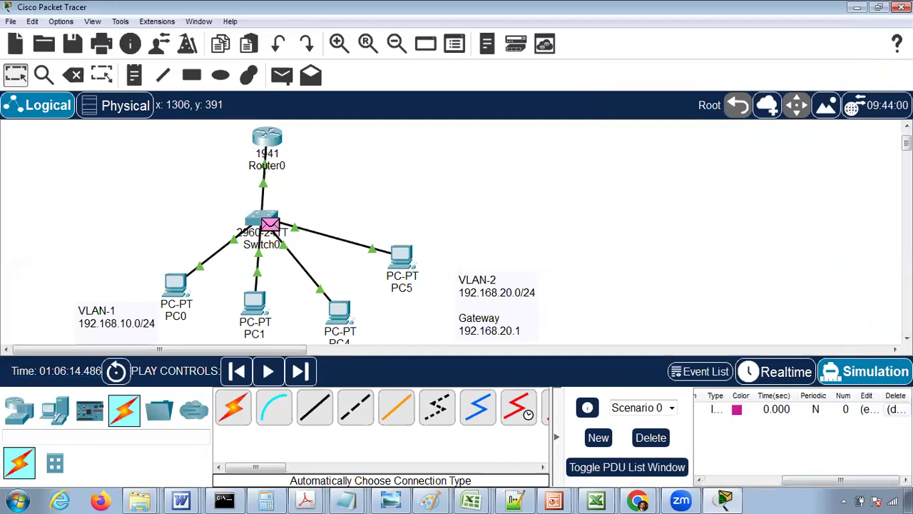
Delete the PC1-to-PC5 PDU from the scenario's PDU list
click(897, 410)
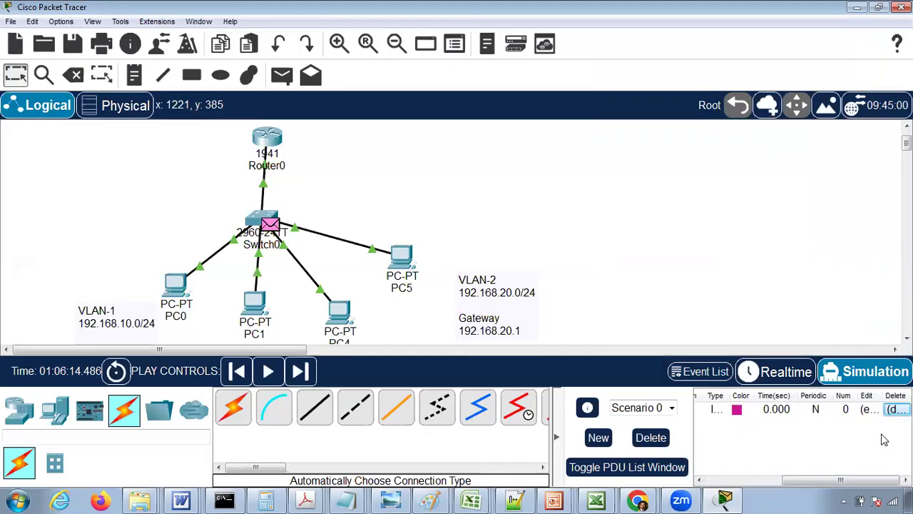
click(896, 410)
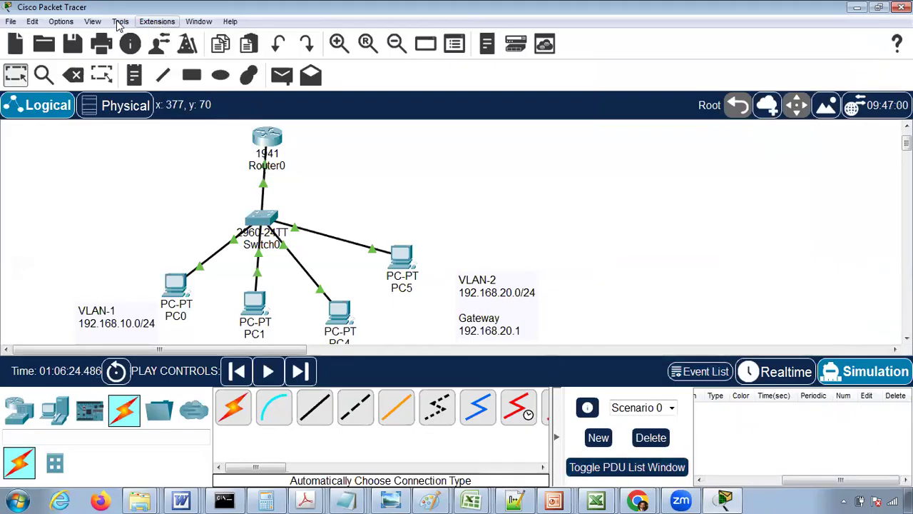
Set the application font size to 10 pt and the tooltip font size to 10 in the preferences, and apply
click(60, 21)
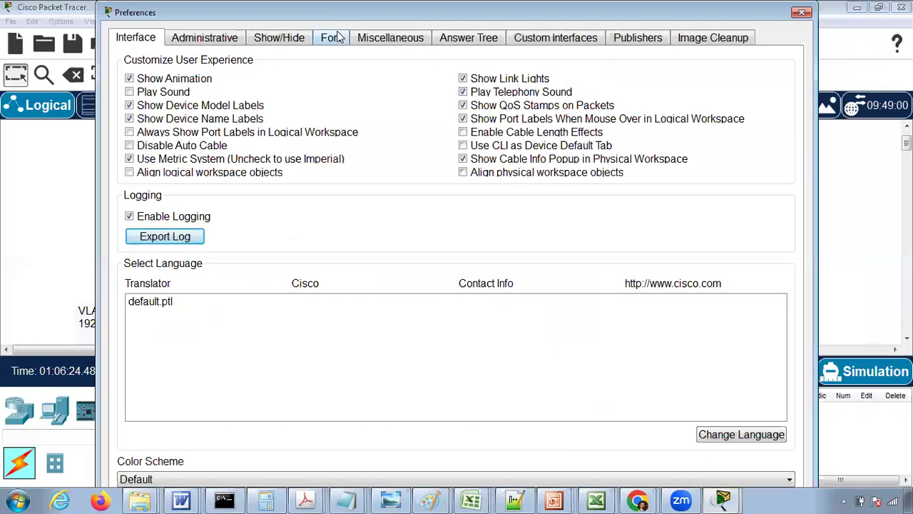
click(338, 37)
click(330, 94)
click(300, 92)
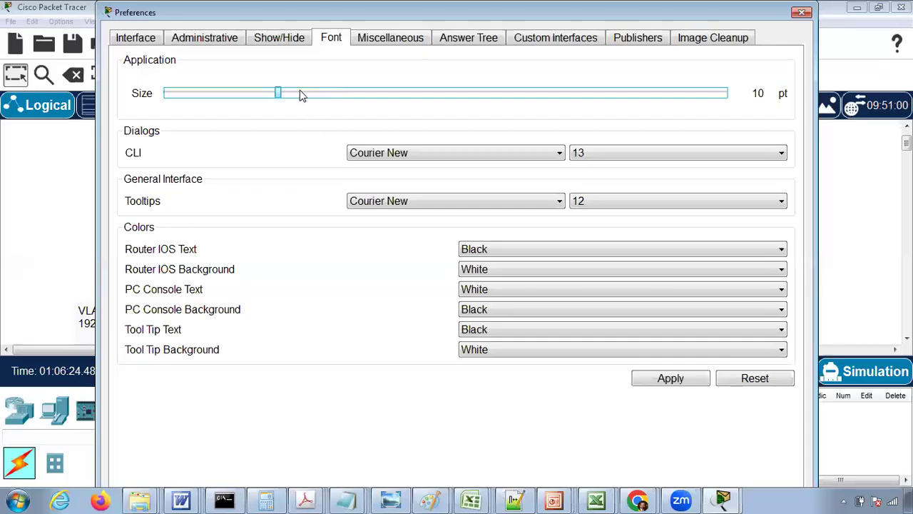
click(665, 382)
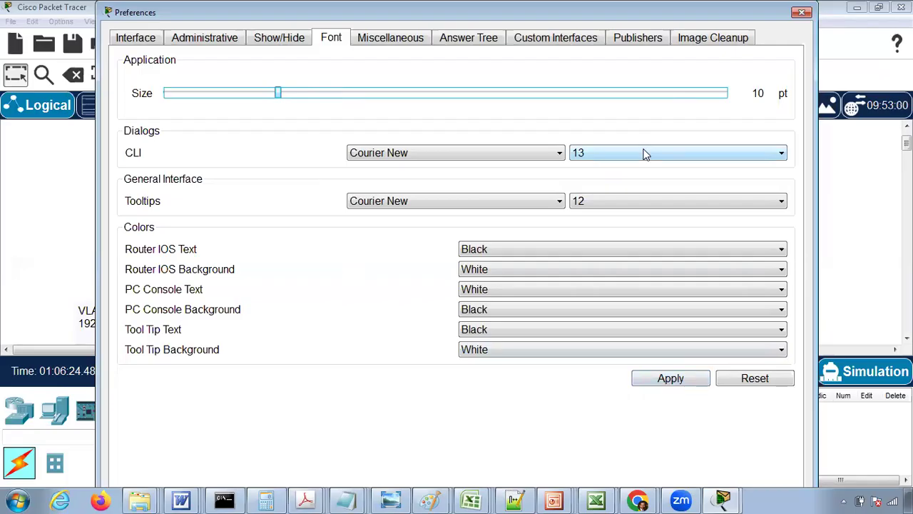
click(667, 202)
click(644, 240)
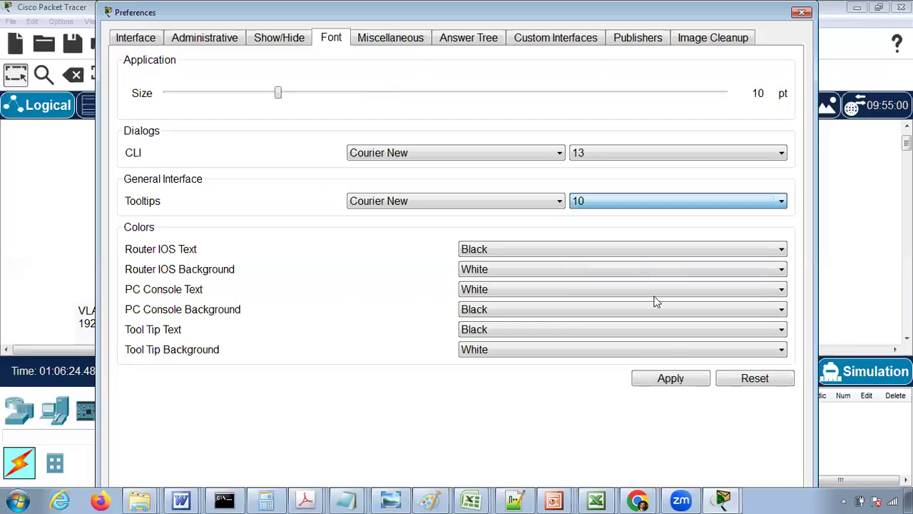
click(672, 378)
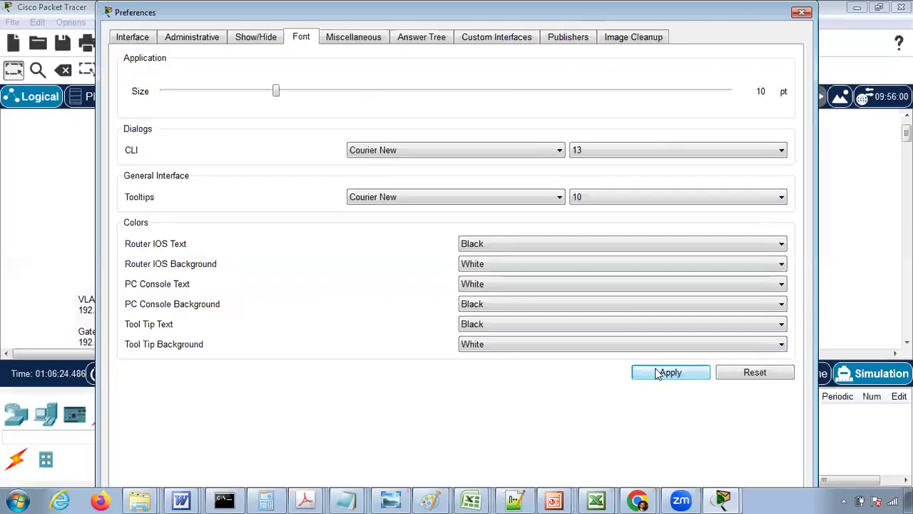
click(801, 14)
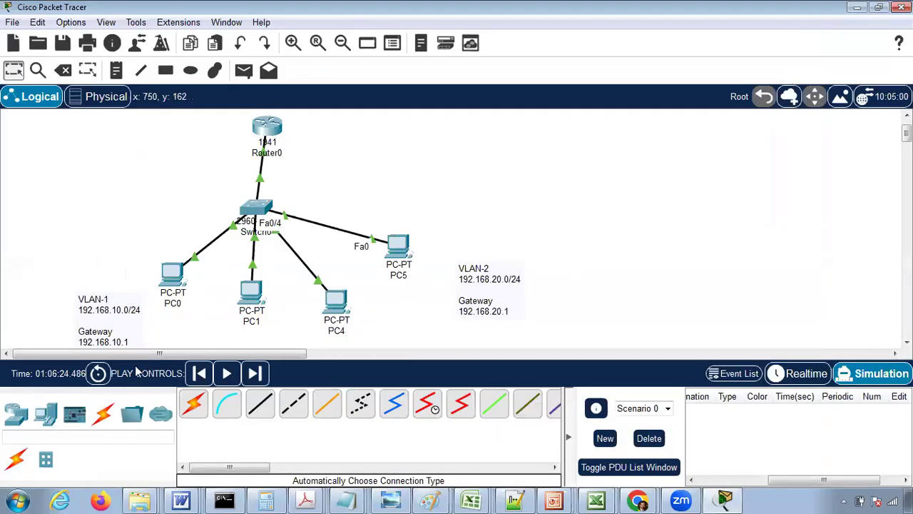
Add a new PC to the workspace below PC5, beside the VLAN-2 note
click(45, 416)
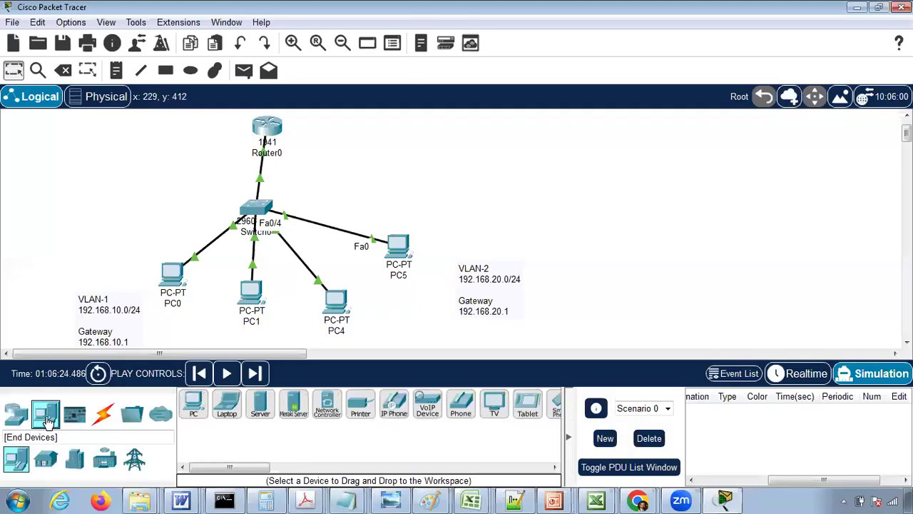
click(205, 417)
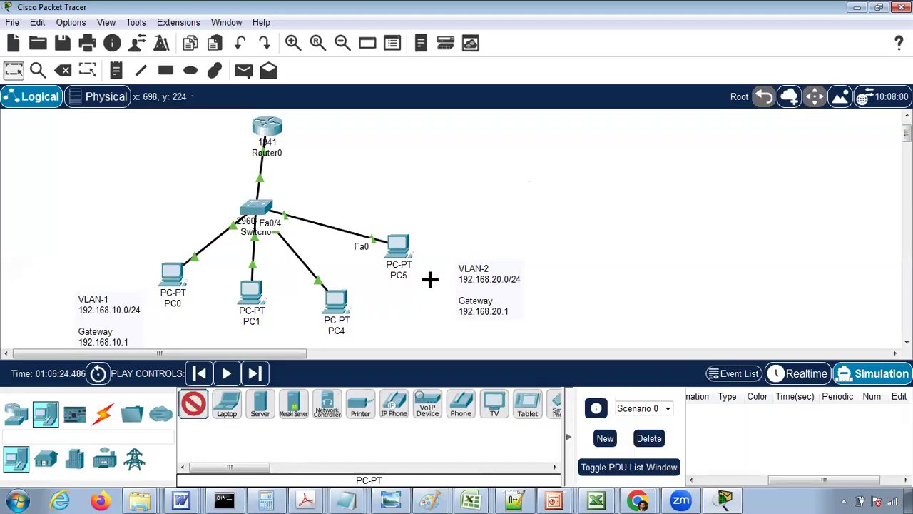
click(397, 311)
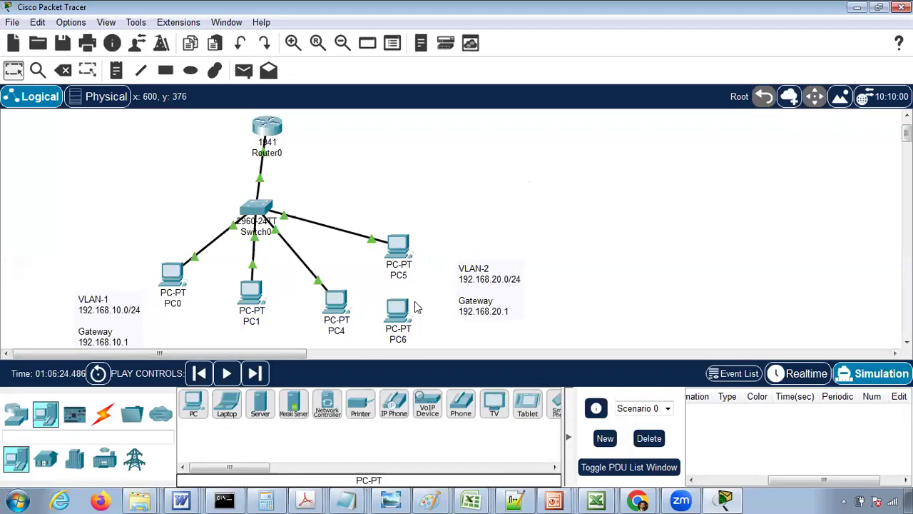
Configure PC6 with static IPv4 address 192.168.20.12, subnet mask 255.255.255.0 and default gateway 192.168.20.1
click(397, 314)
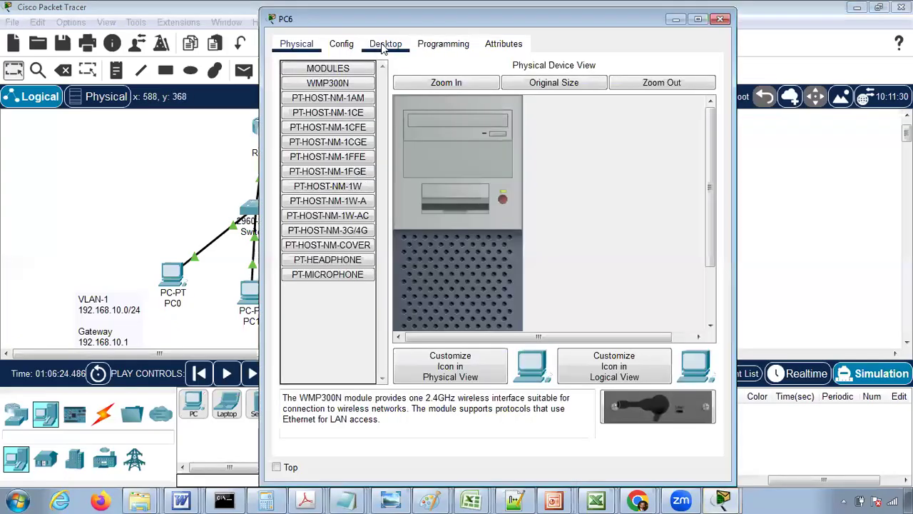
click(385, 44)
drag(476, 20, 532, 62)
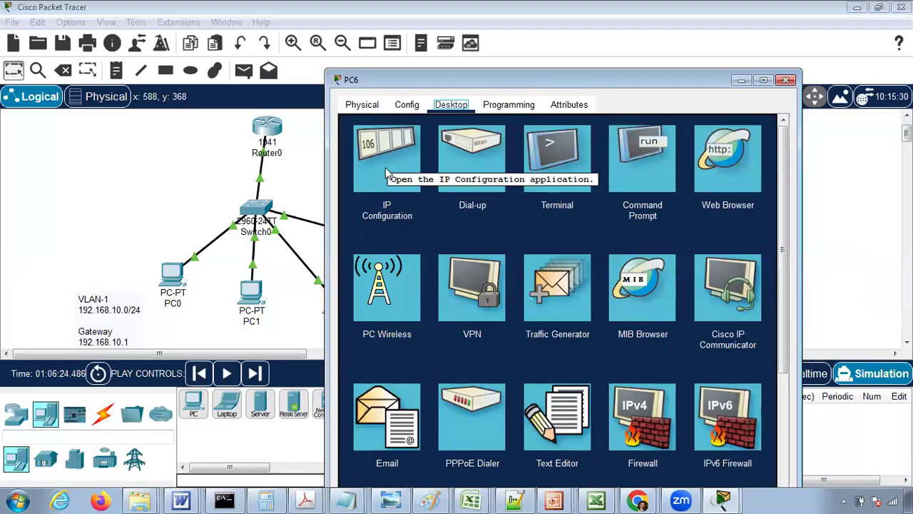
click(385, 169)
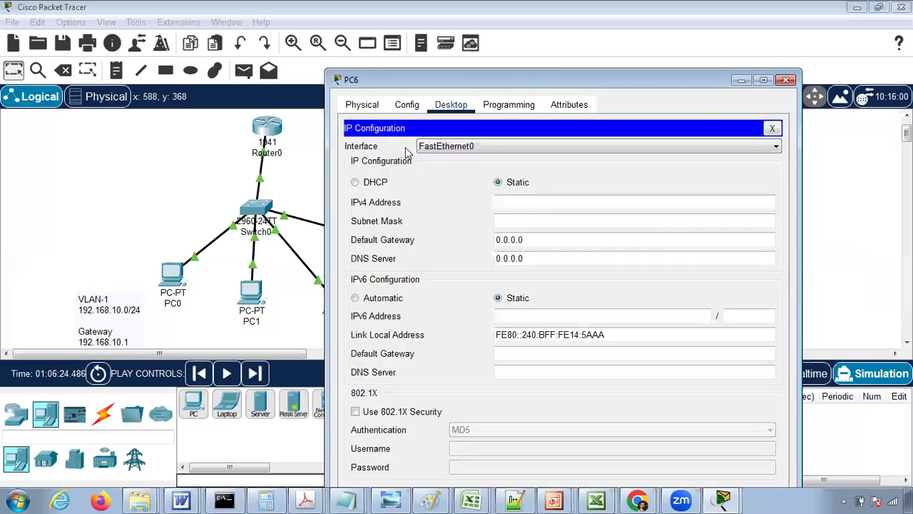
click(539, 201)
text(192.168.20.12)
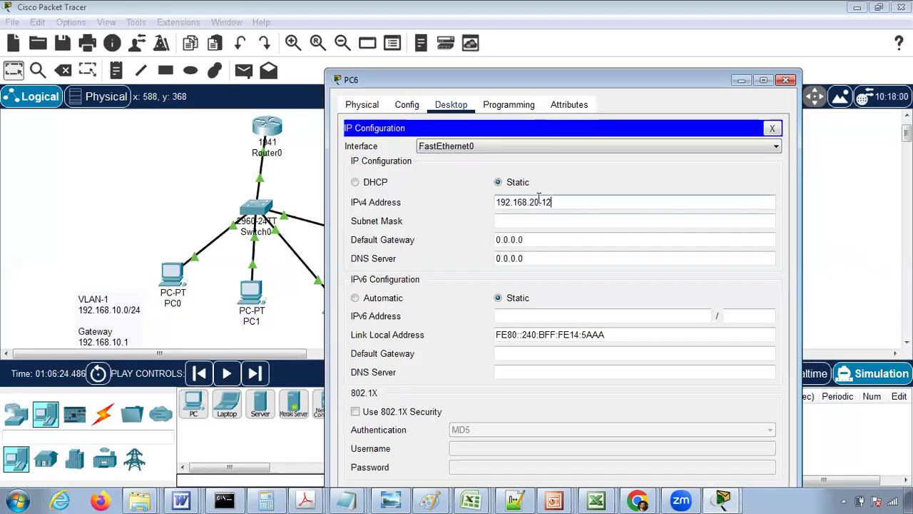
key(Tab)
key(Tab)
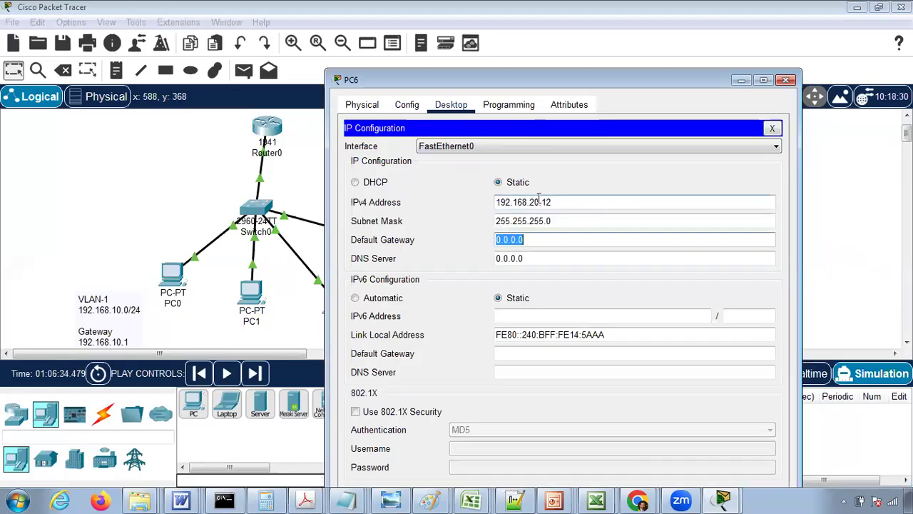
text(192.168.20.1)
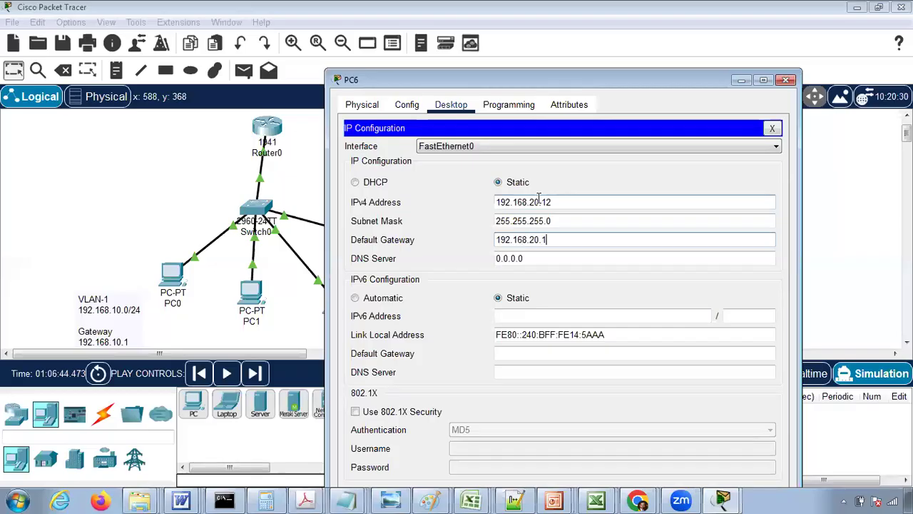
drag(501, 87, 583, 65)
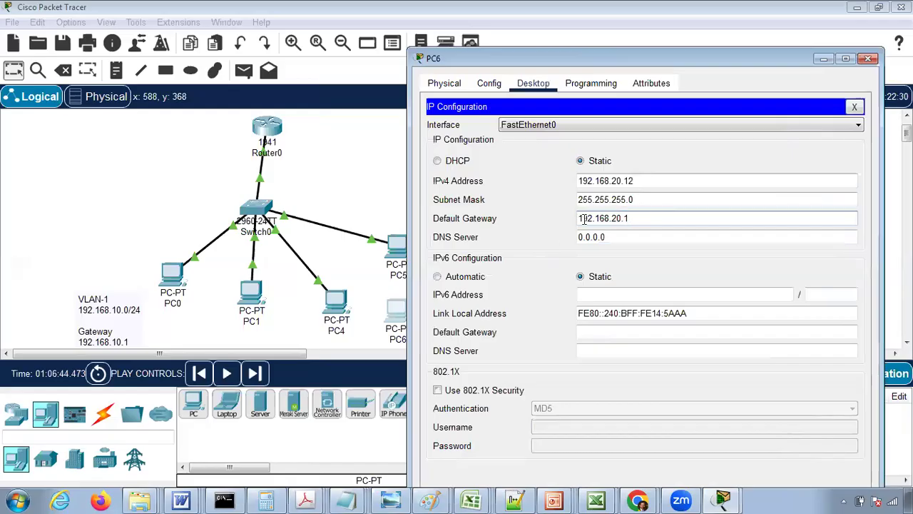
drag(637, 179, 565, 184)
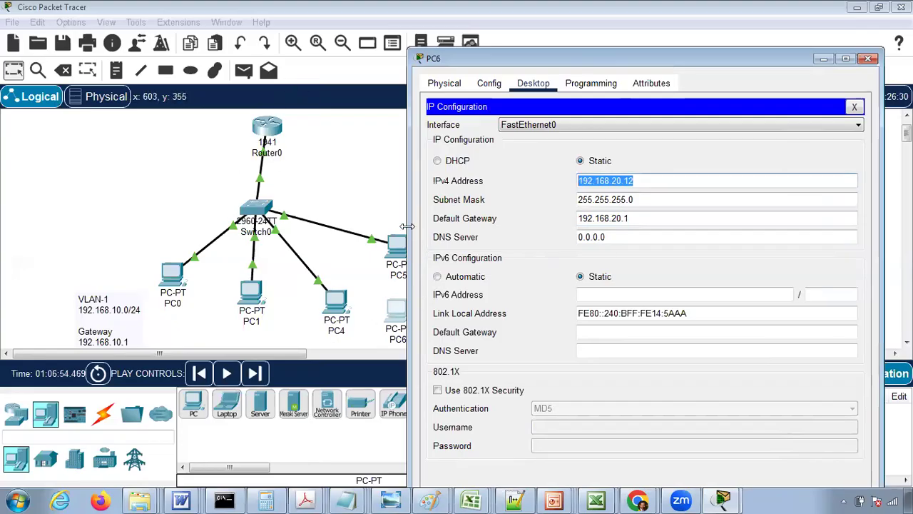
click(636, 225)
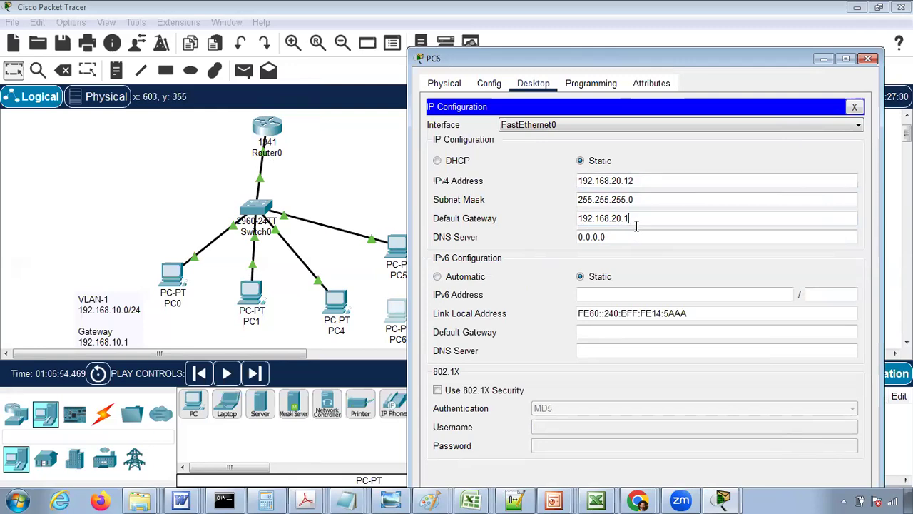
click(869, 60)
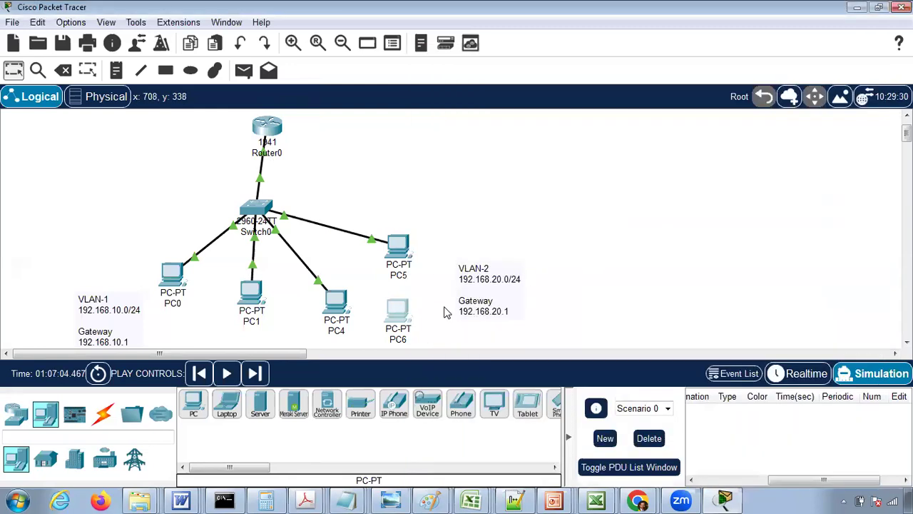
Connect PC6 to Switch0 with an automatically chosen connection type
click(100, 417)
click(194, 404)
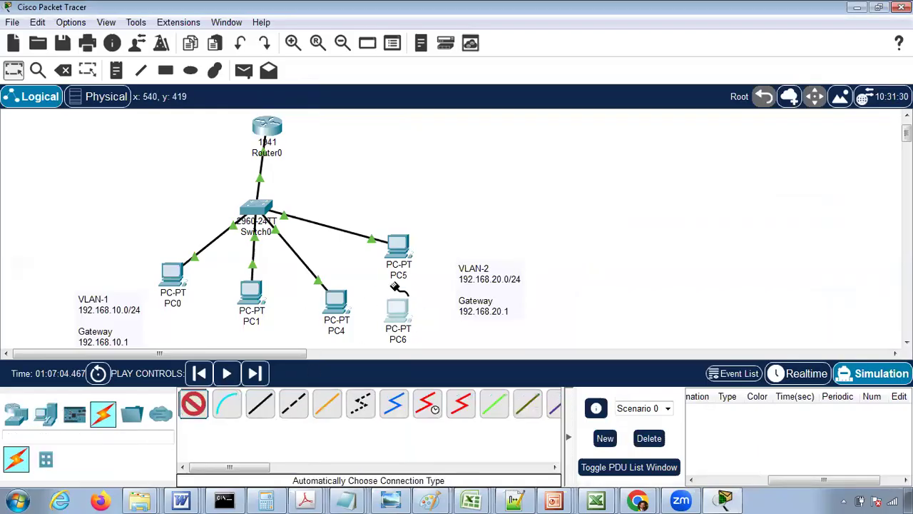
click(397, 302)
click(262, 206)
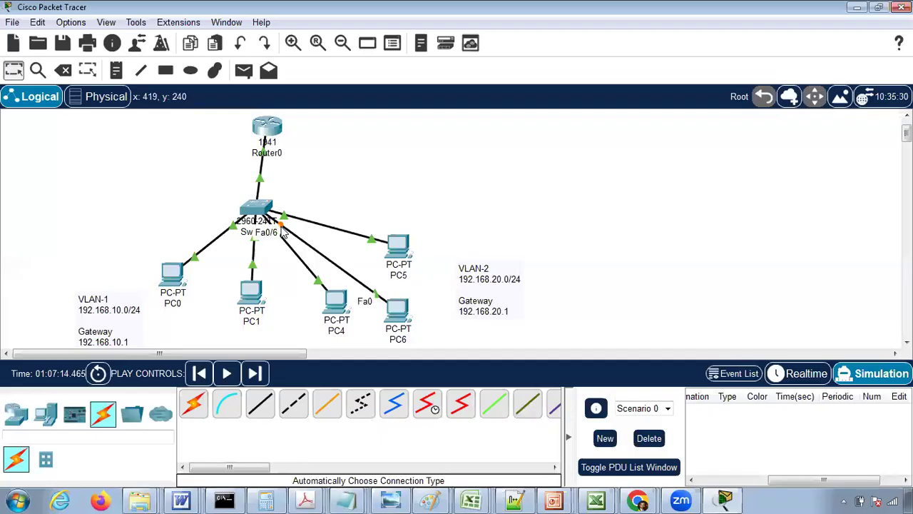
Review the port settings of Switch0 and assign access port FastEthernet0/6 to VLAN 2
click(251, 206)
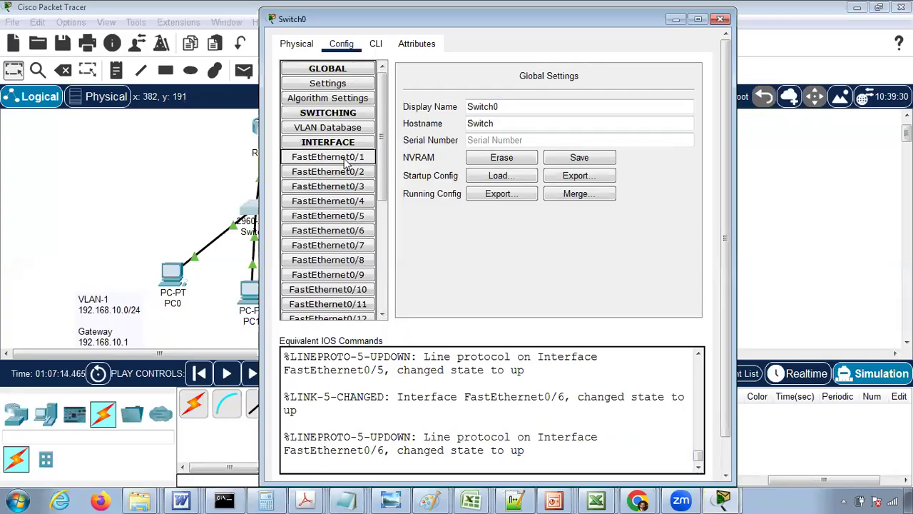
click(340, 157)
click(342, 187)
click(344, 201)
click(354, 216)
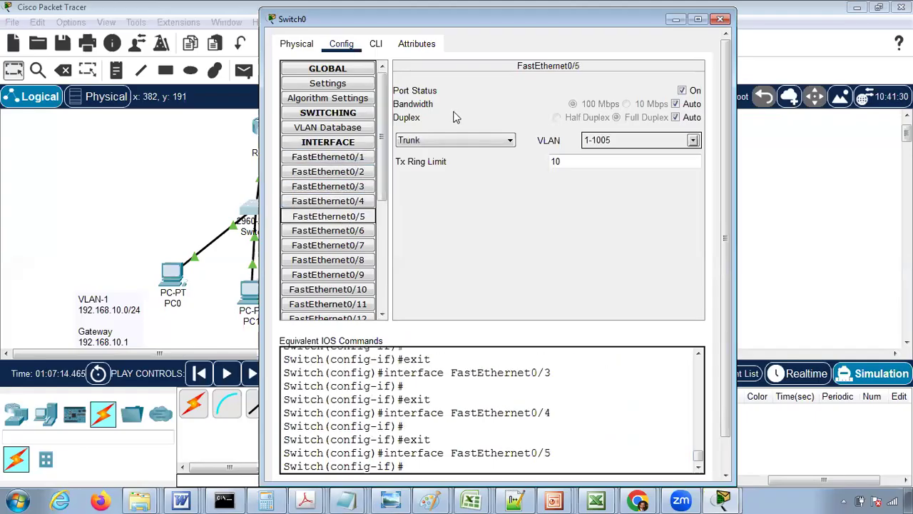
drag(399, 29, 450, 37)
click(398, 240)
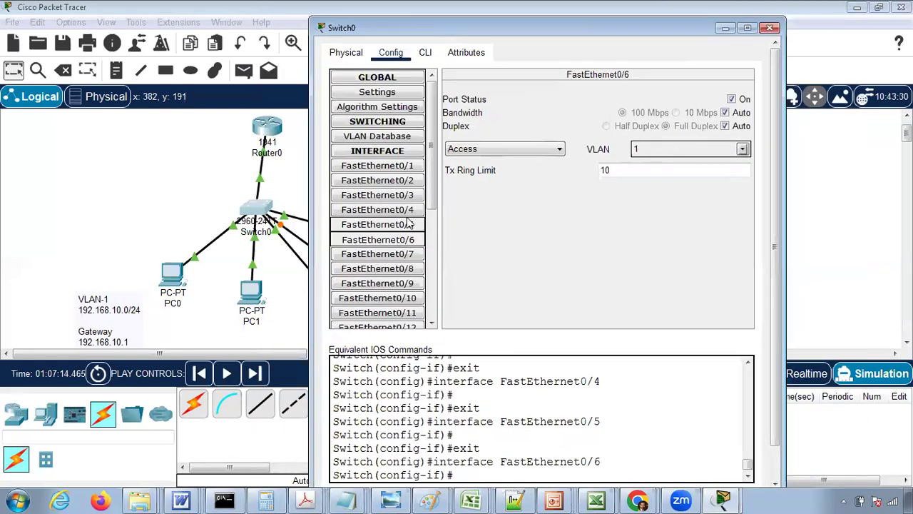
click(742, 148)
click(638, 180)
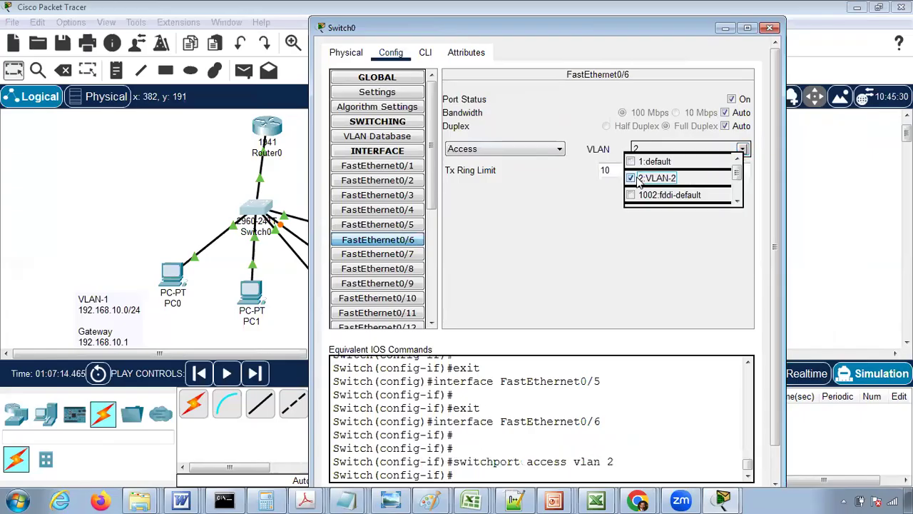
click(565, 240)
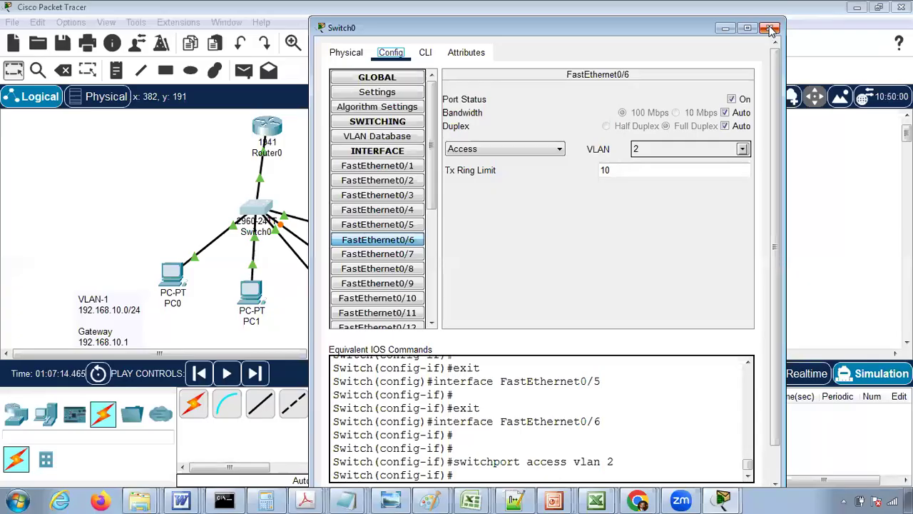
click(771, 28)
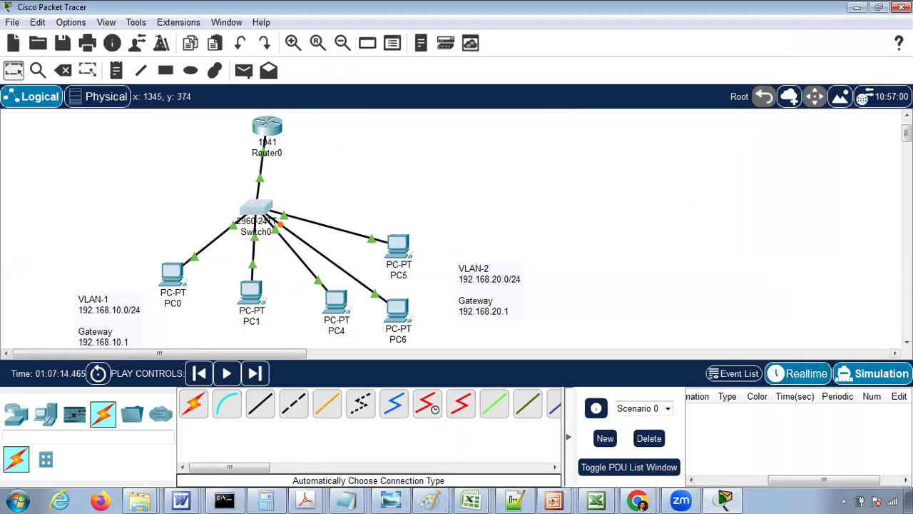
Run the network briefly in Realtime mode, return to Simulation mode and check the IPv4 event filters
click(806, 375)
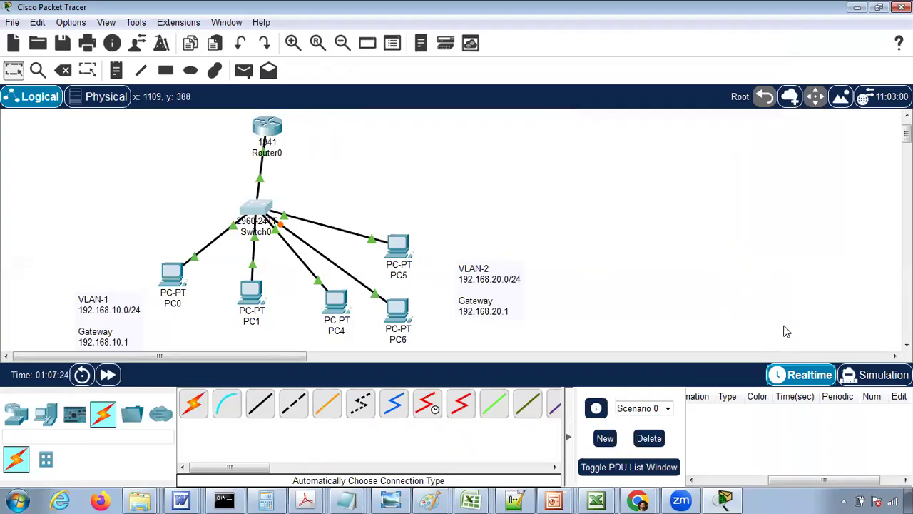
click(844, 373)
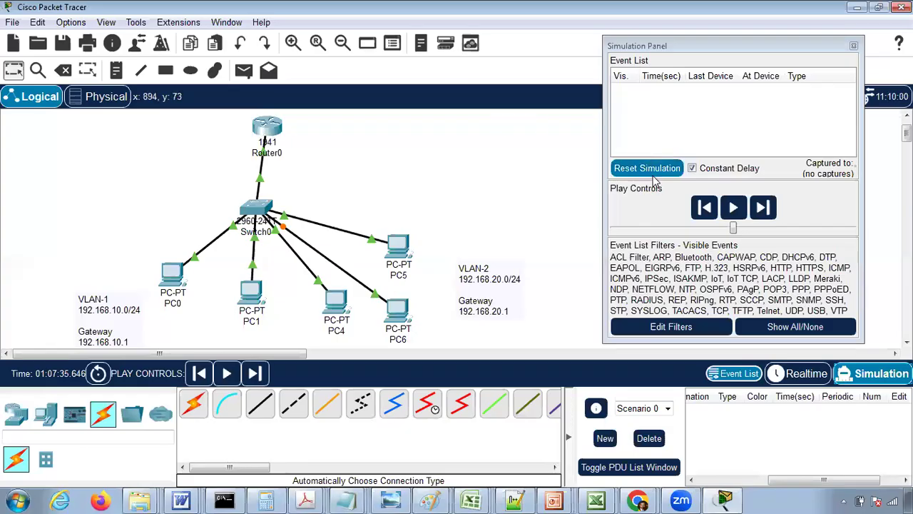
click(671, 328)
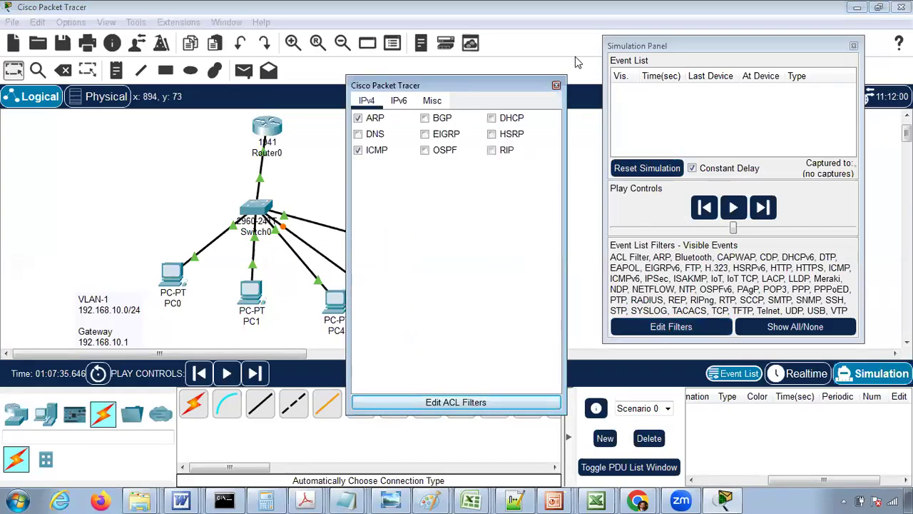
click(557, 87)
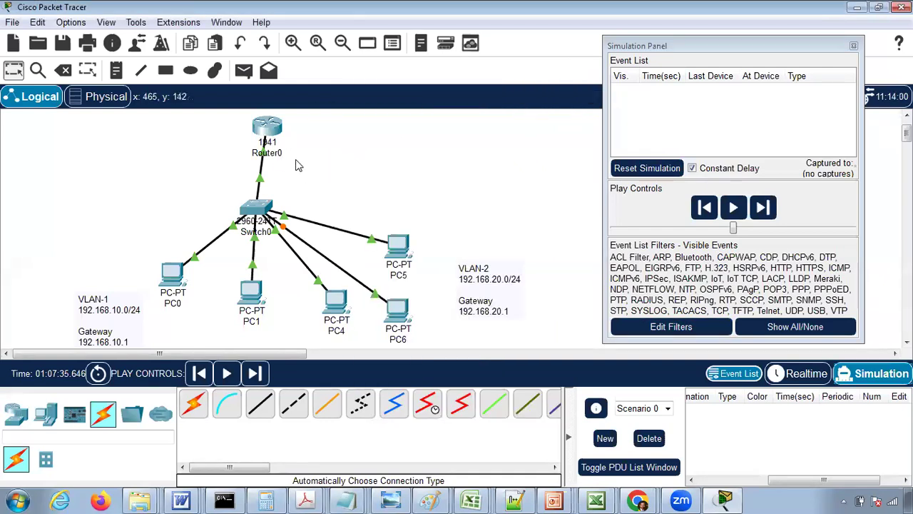
Add a simple PDU from PC0 in VLAN-1 to PC6 in VLAN-2 and start playing the simulation
click(242, 76)
click(173, 281)
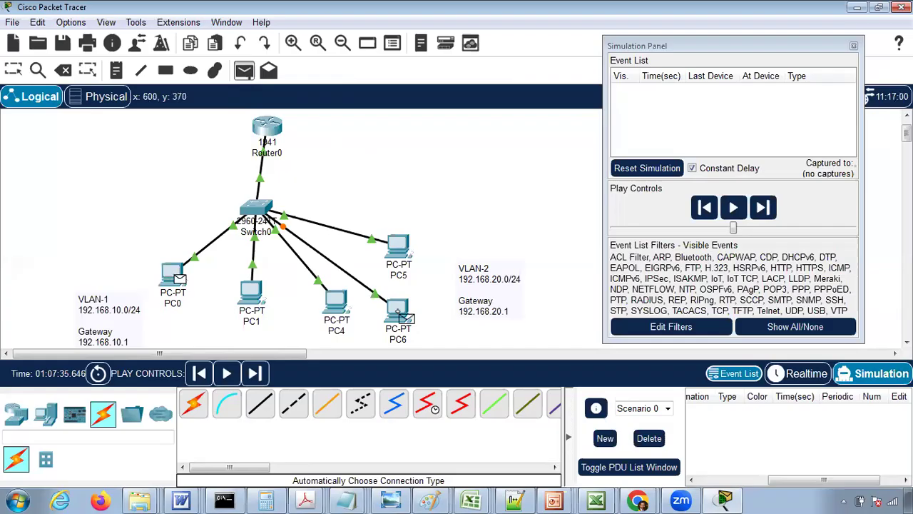
click(399, 312)
click(734, 209)
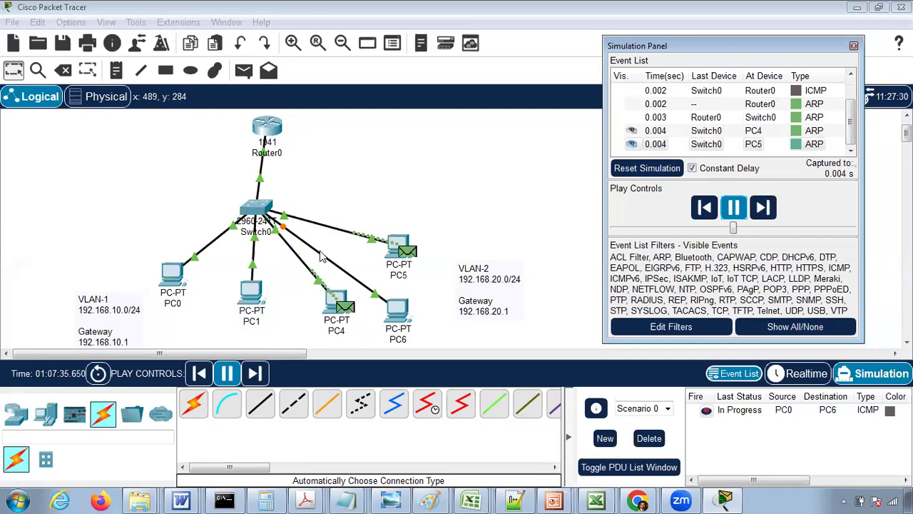
Return to Realtime mode and check the port settings of FastEthernet0/6 on Switch0
click(854, 46)
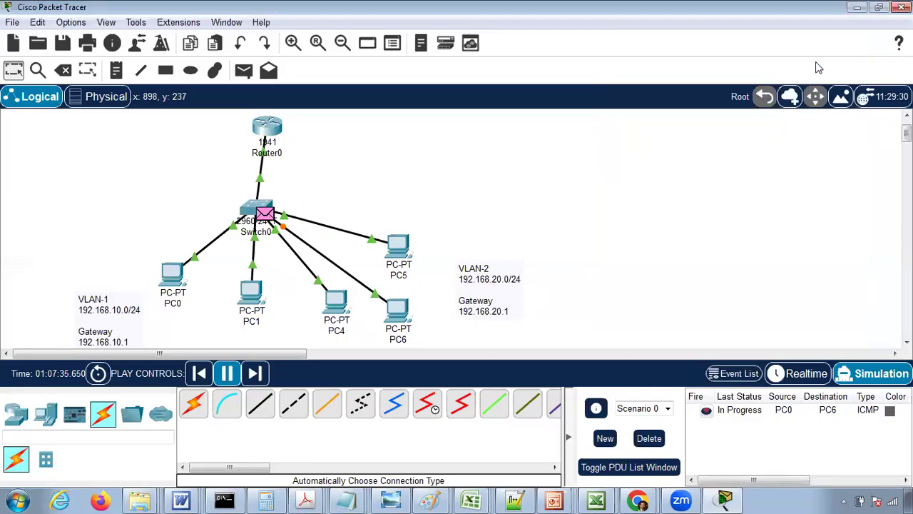
click(797, 374)
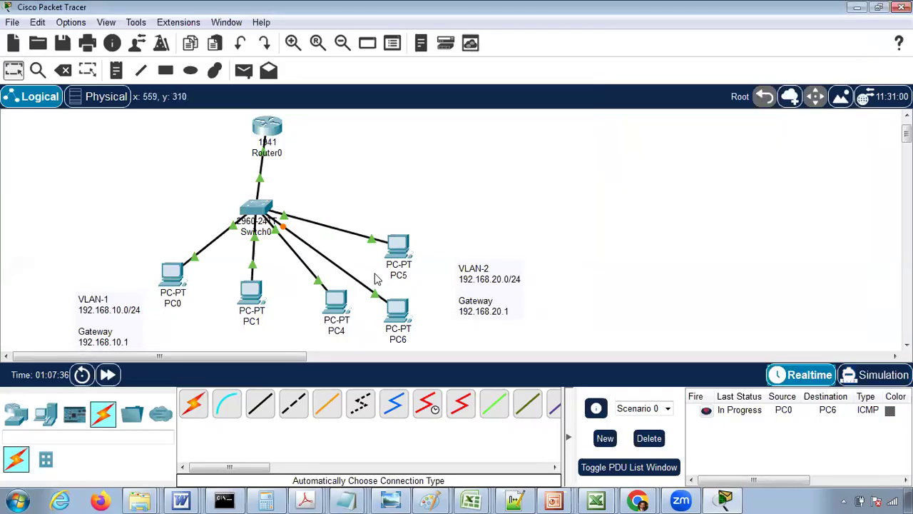
click(258, 208)
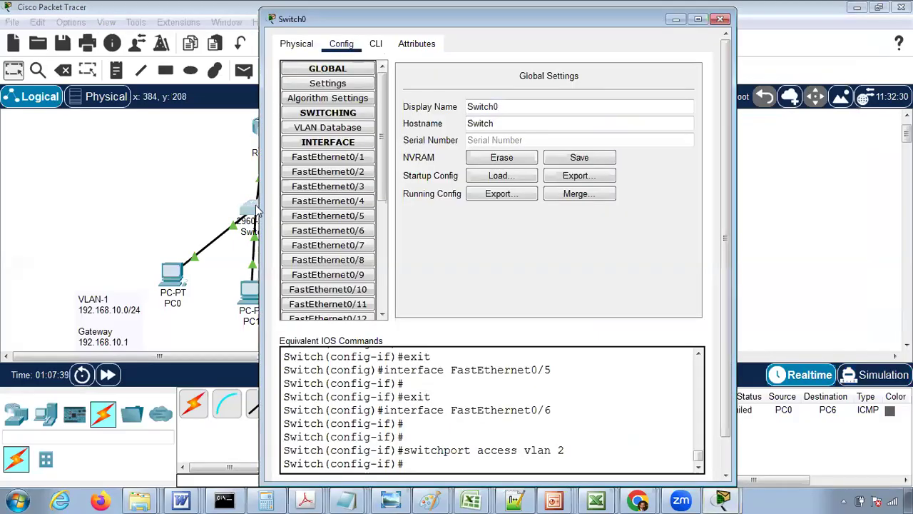
click(355, 233)
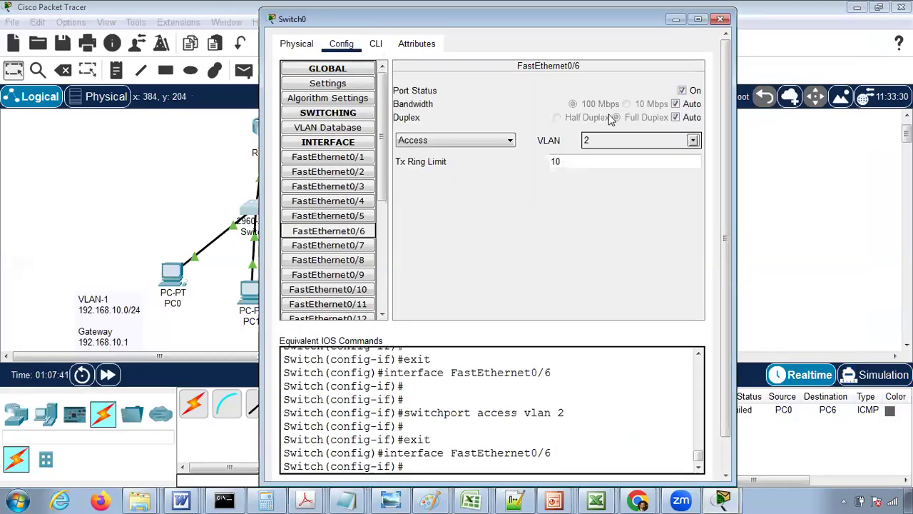
click(720, 18)
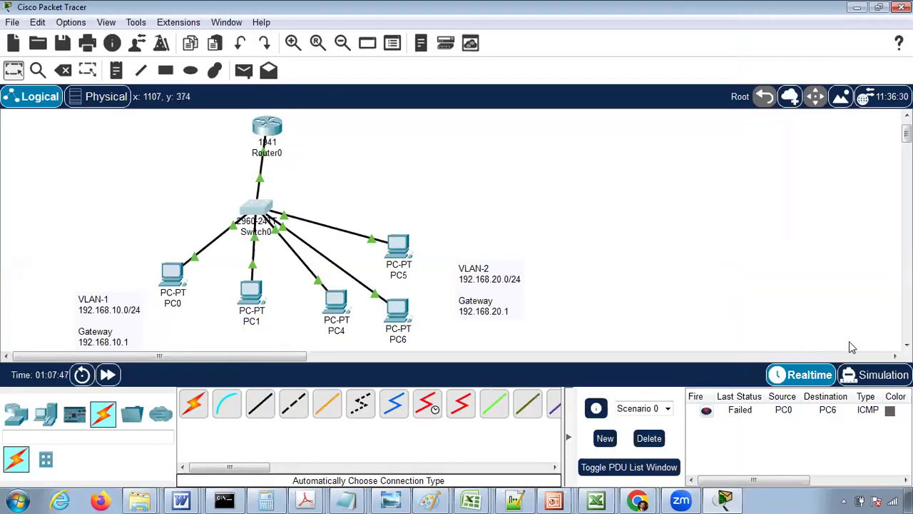
Play the PC0-to-PC6 PDU again in Simulation mode, pause it and return to Realtime mode
click(882, 376)
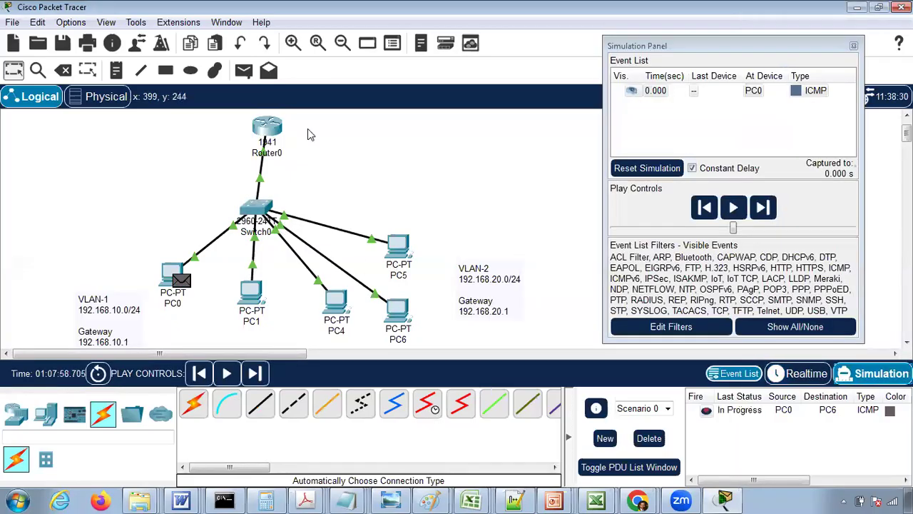
click(733, 208)
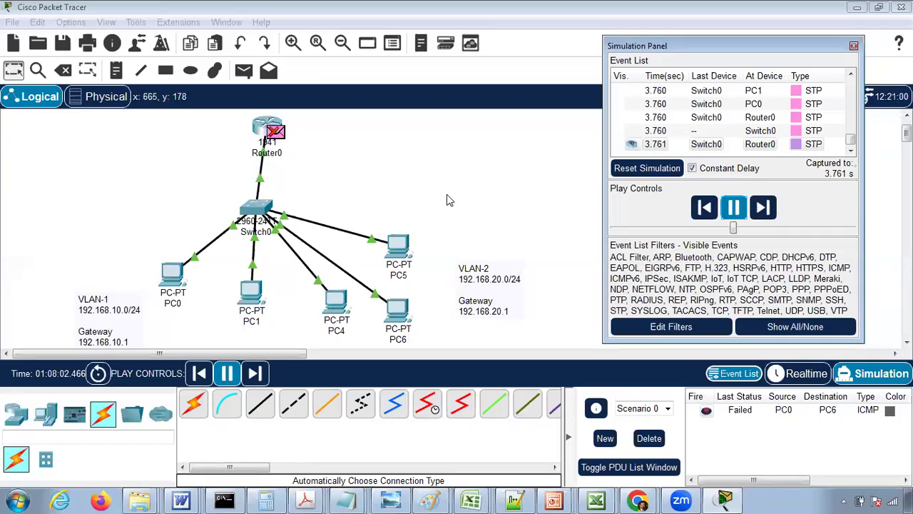
click(733, 207)
click(853, 46)
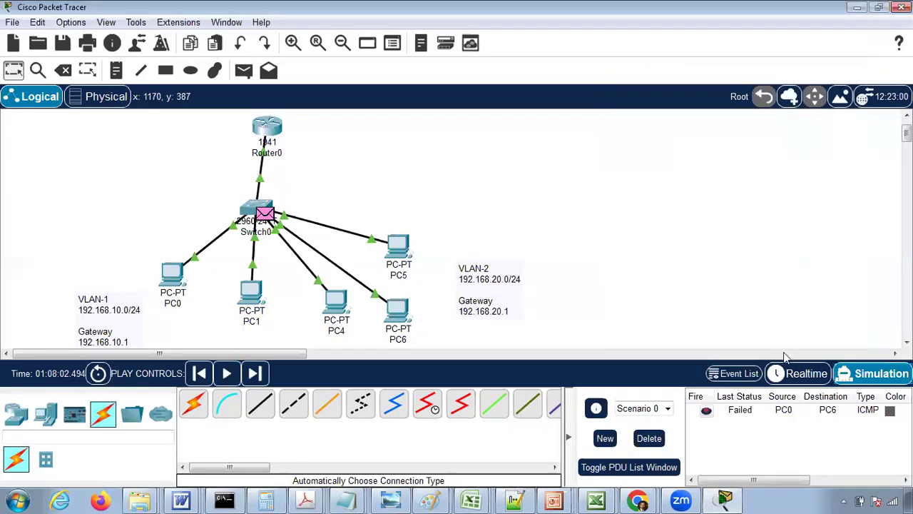
click(793, 373)
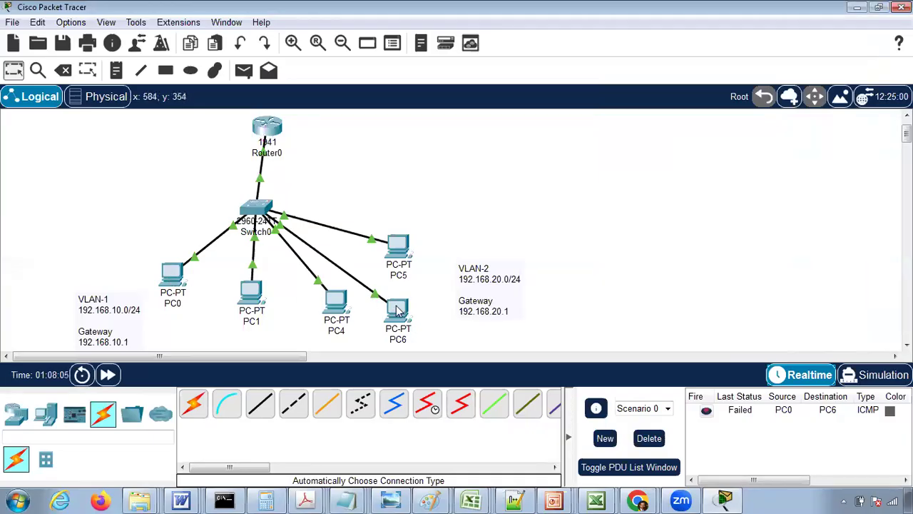
Check PC6's IP address and ping 192.168.20.12 from the command prompt of PC0
mouse_move(398, 309)
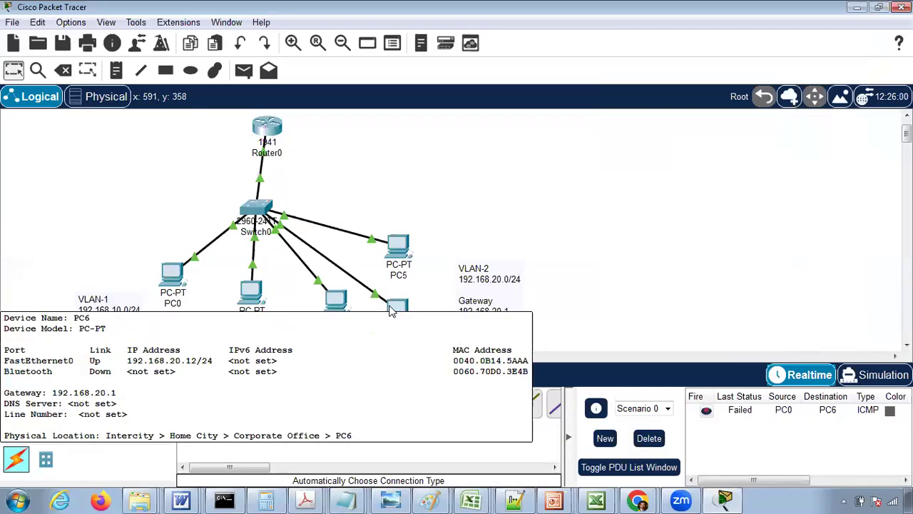
click(172, 273)
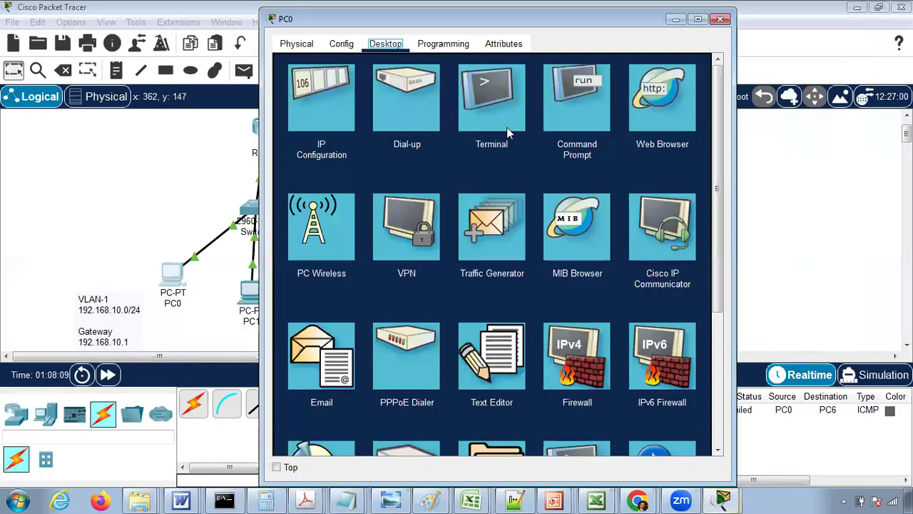
click(575, 101)
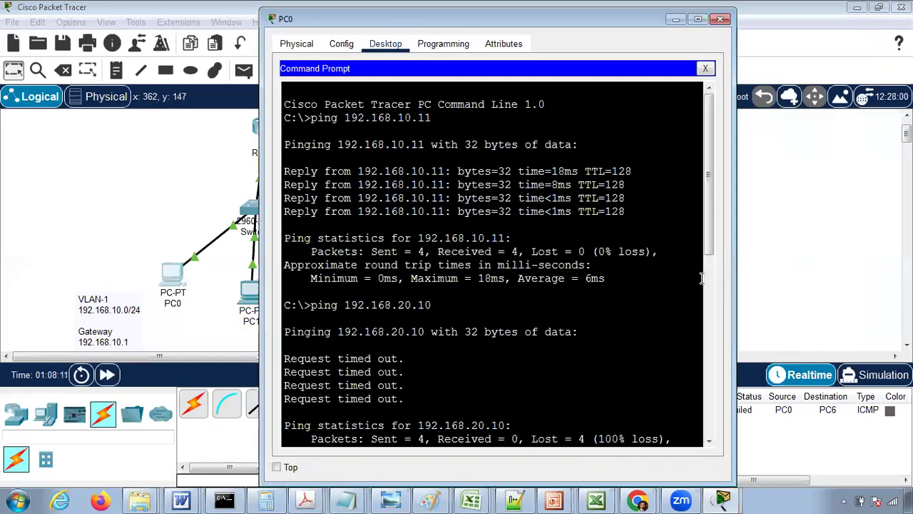
drag(710, 255, 700, 496)
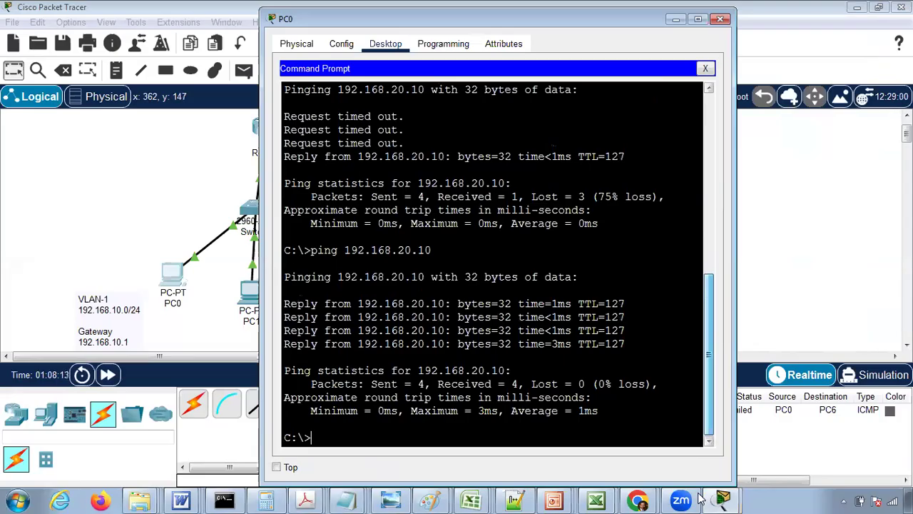
text(ping 192.168.20.)
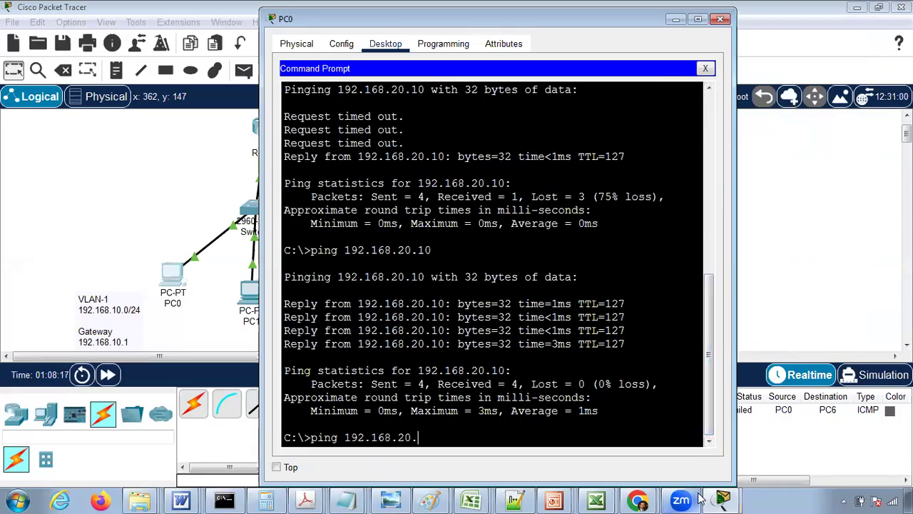
text(12)
key(Return)
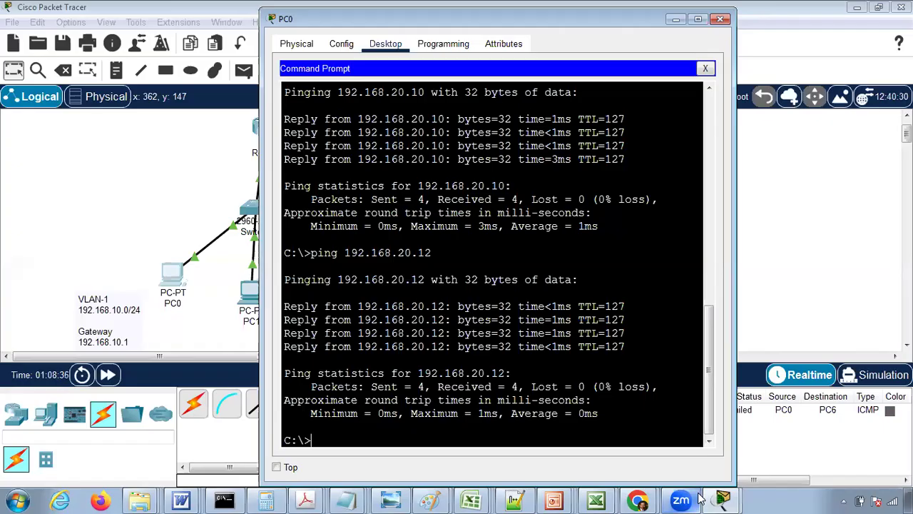
Move the PC0 window clear of the topology and ping 192.168.20.10 from its command prompt
drag(478, 26, 640, 47)
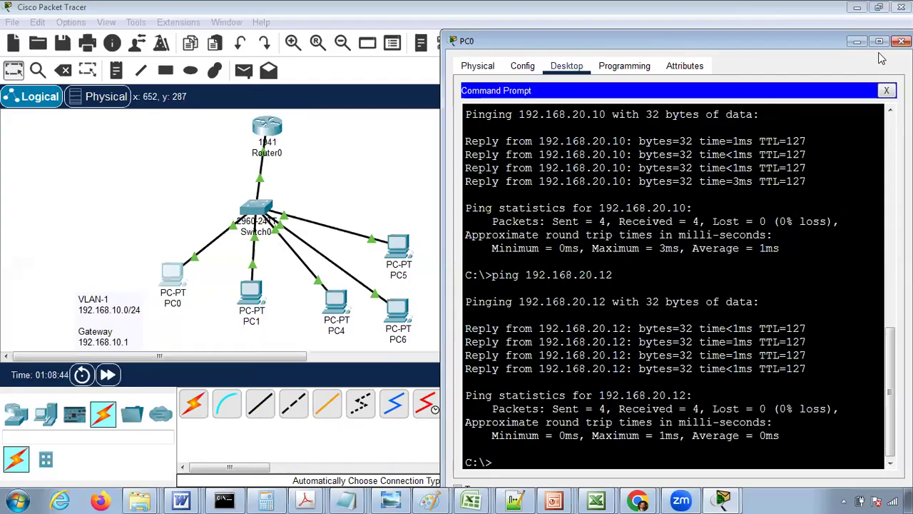
text(ping 192.16)
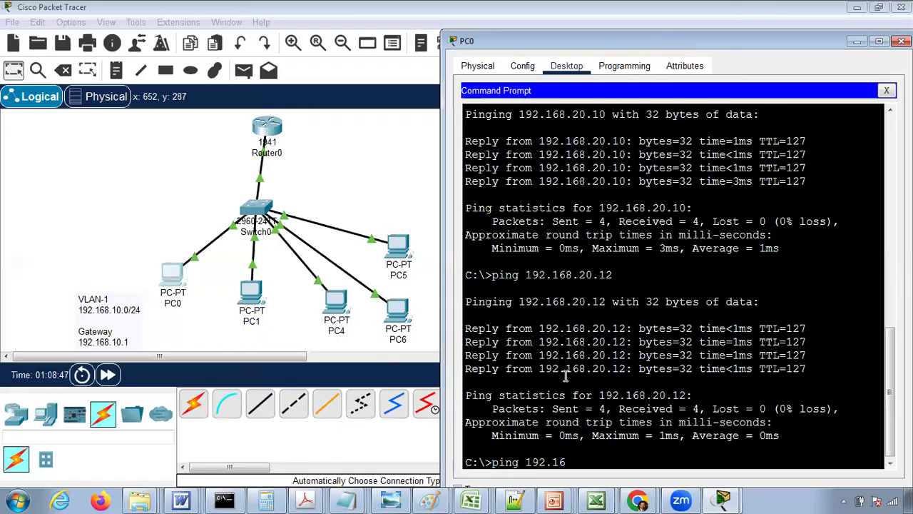
text(8.20.10)
key(Return)
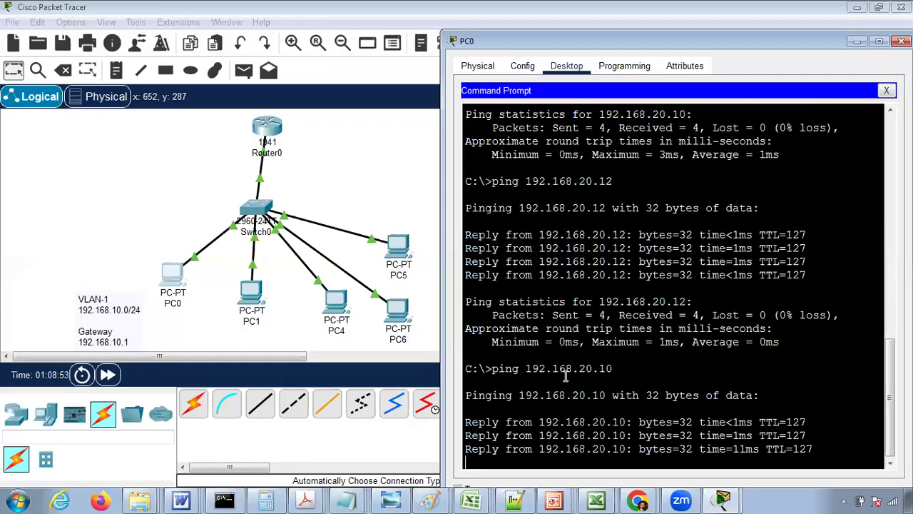
Ping 192.168.10.11 from PC0 and close the PC0 window
key(Up)
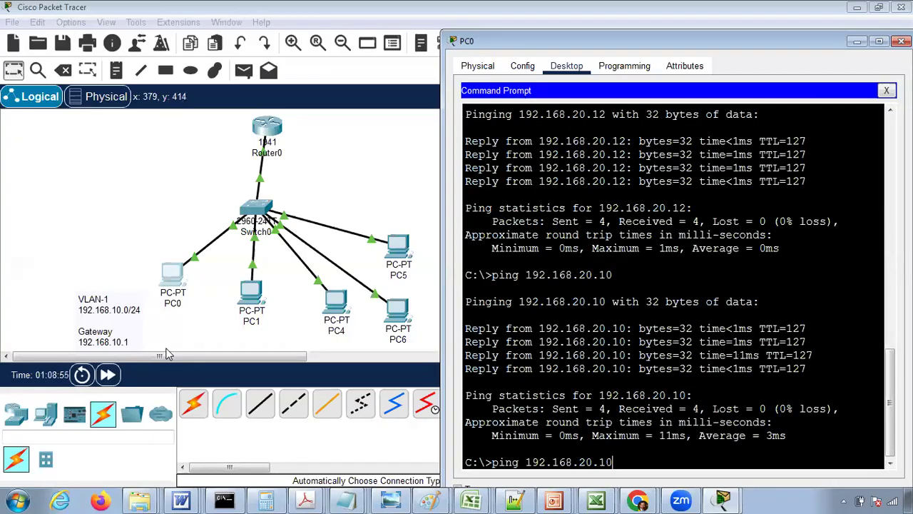
key(BackSpace)
text(10.11)
key(Return)
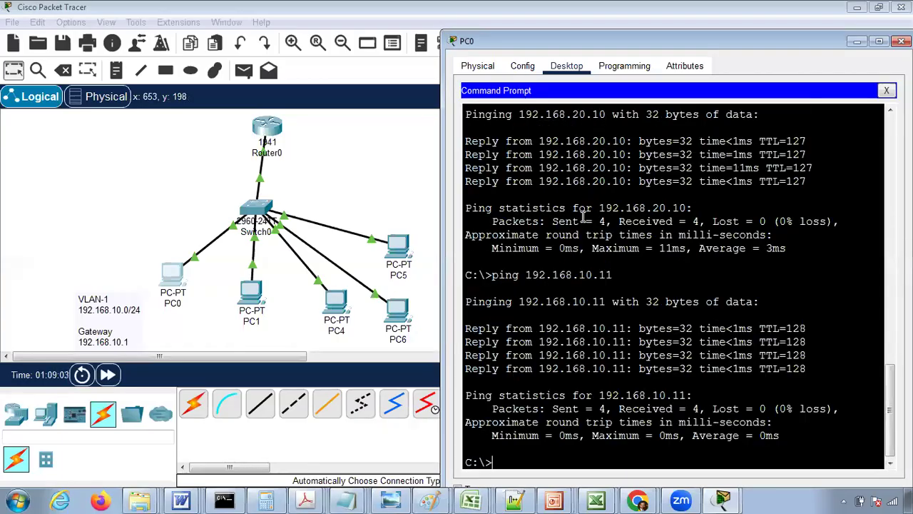
click(901, 41)
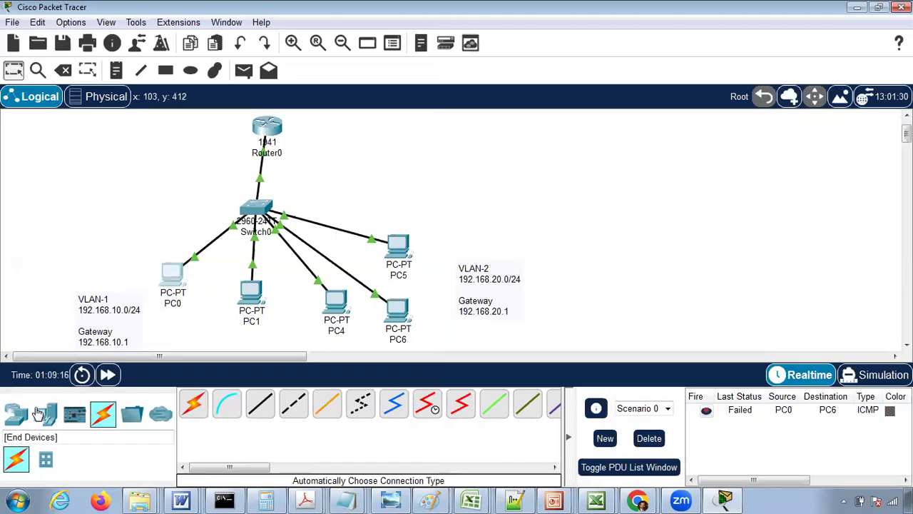
Add two new PCs, PC7 and PC8, to the workspace west of Switch0, above the VLAN-1 note
click(16, 414)
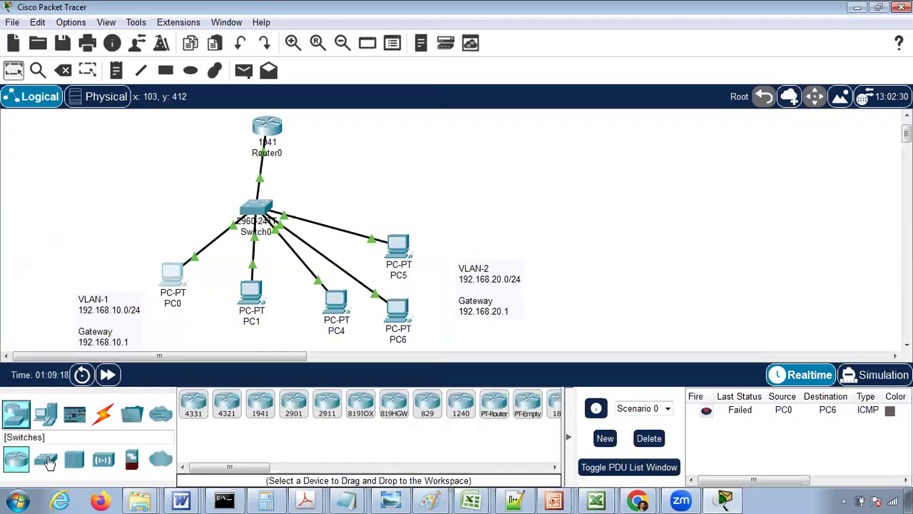
click(45, 413)
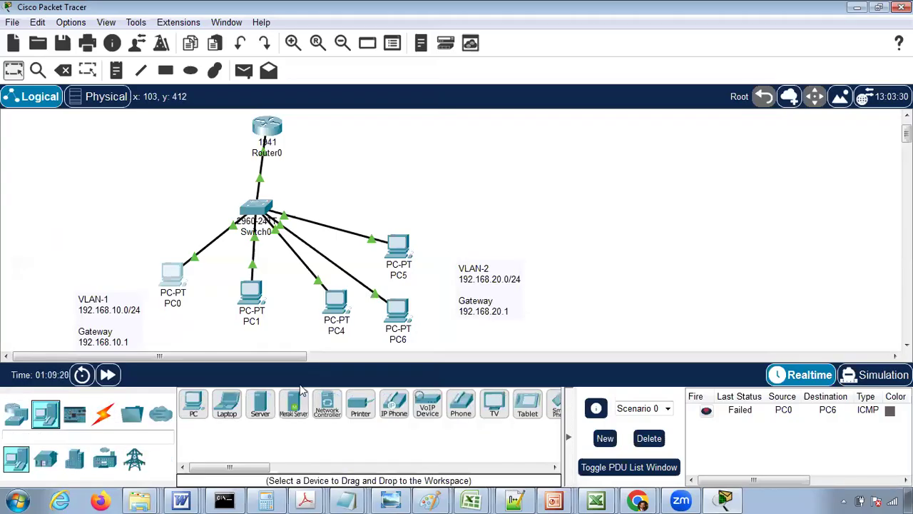
click(192, 403)
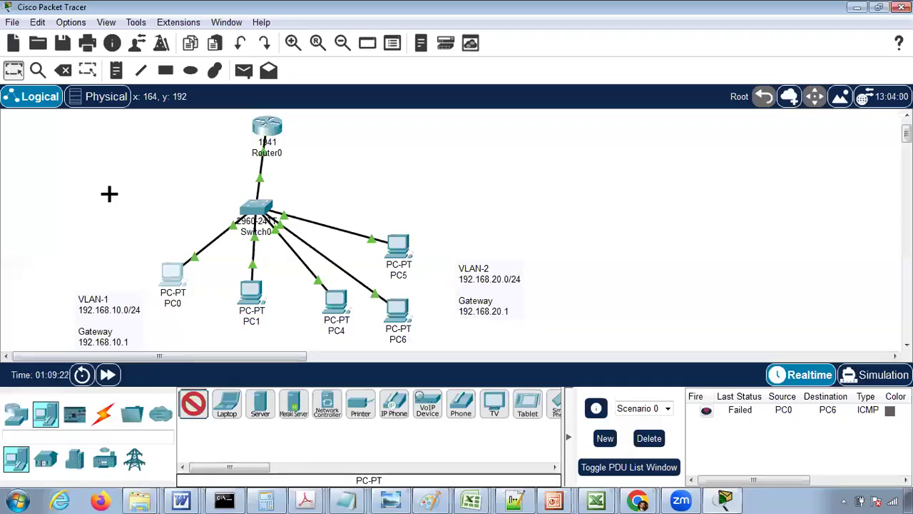
click(87, 165)
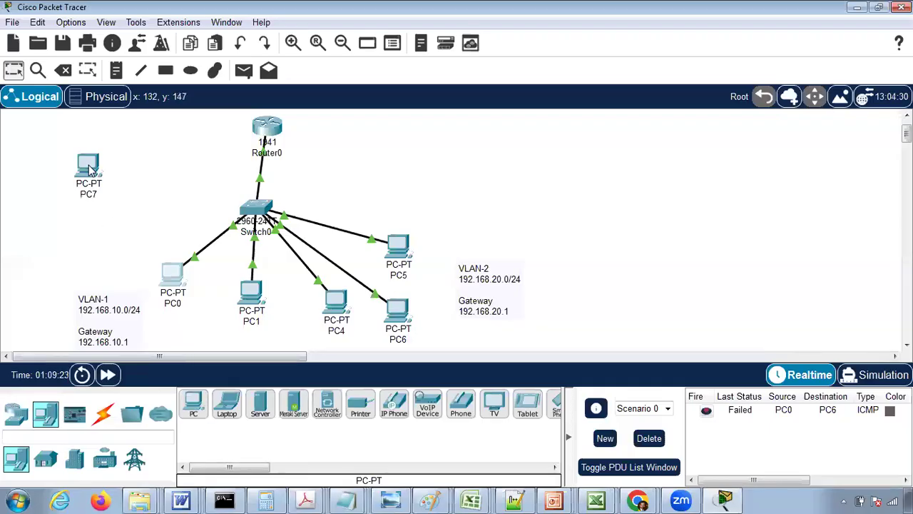
click(193, 403)
click(104, 223)
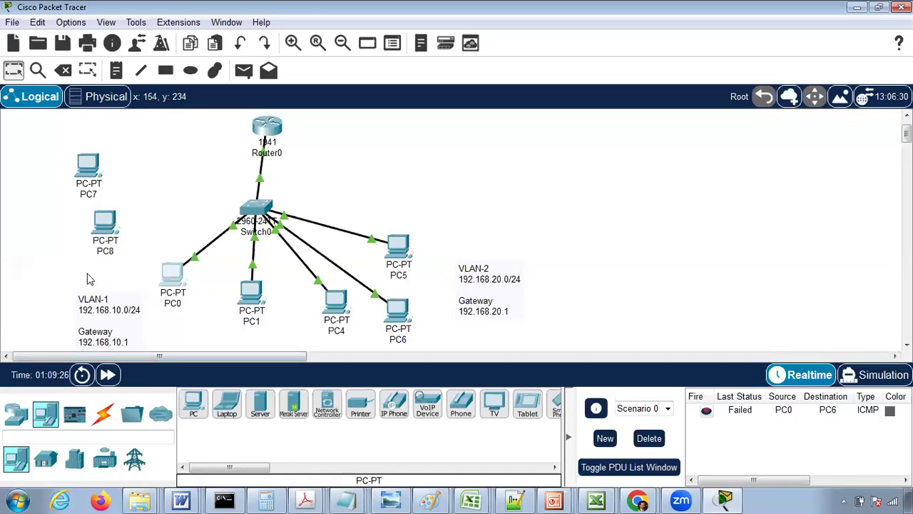
Copy the VLAN-1 note into a new note beside PC7 and edit it to VLAN-3, 192.168.30.0/24, gateway 192.168.30.1
click(112, 321)
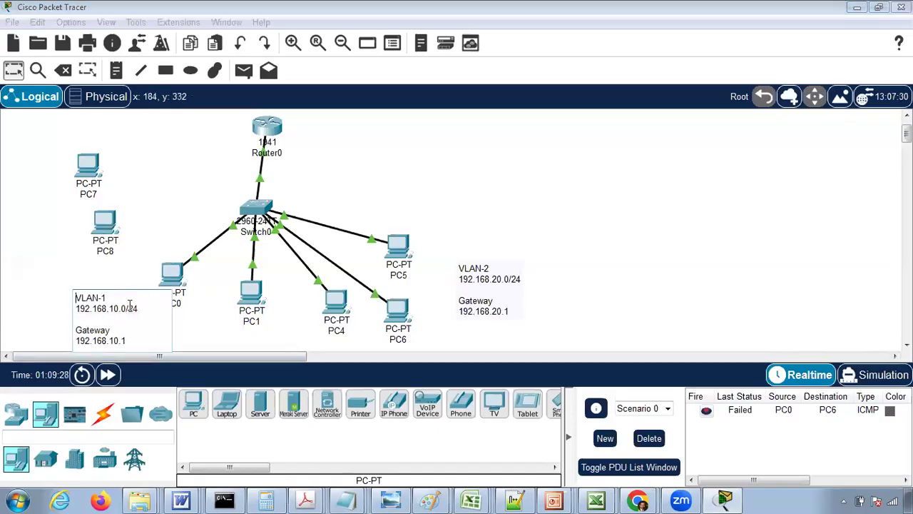
key(ctrl+a)
key(ctrl+c)
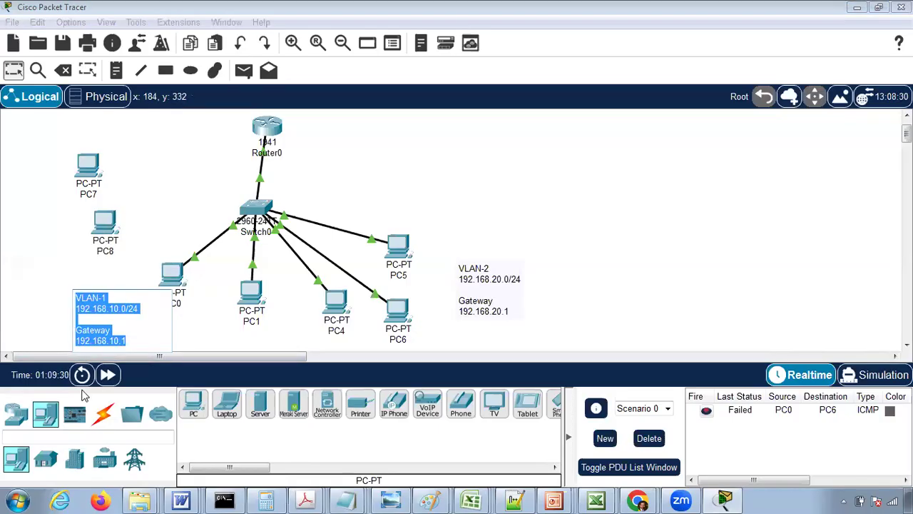
click(117, 70)
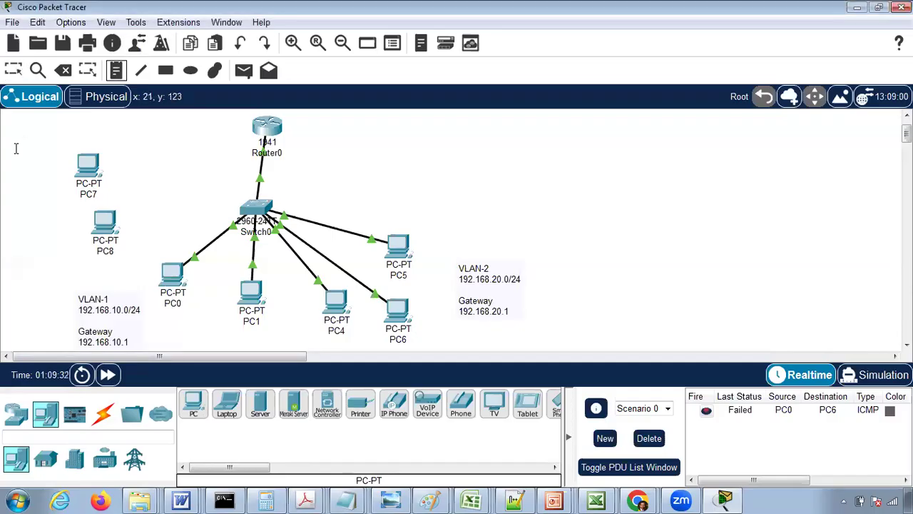
click(16, 148)
key(ctrl+v)
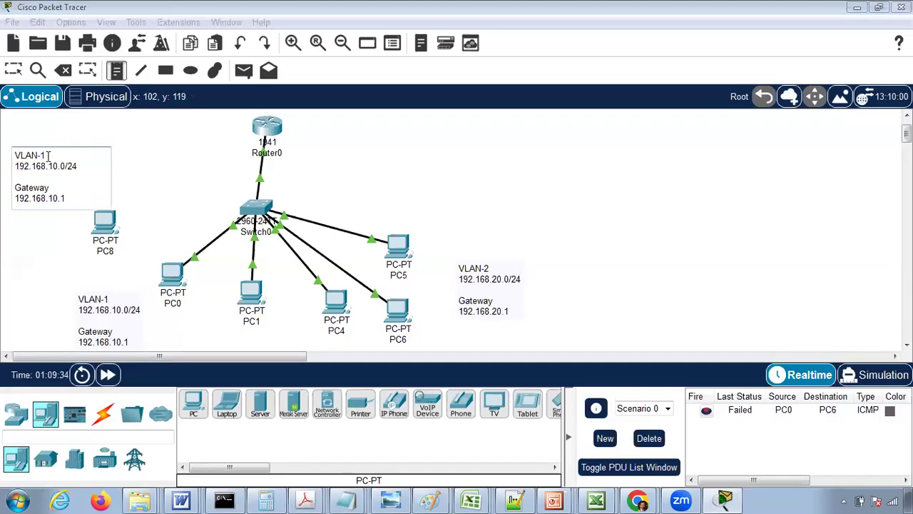
key(BackSpace)
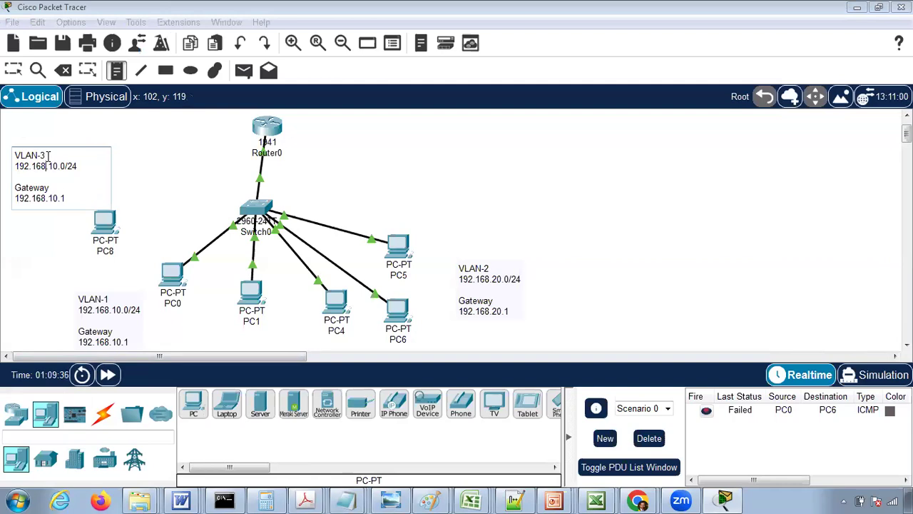
key(BackSpace)
text(3)
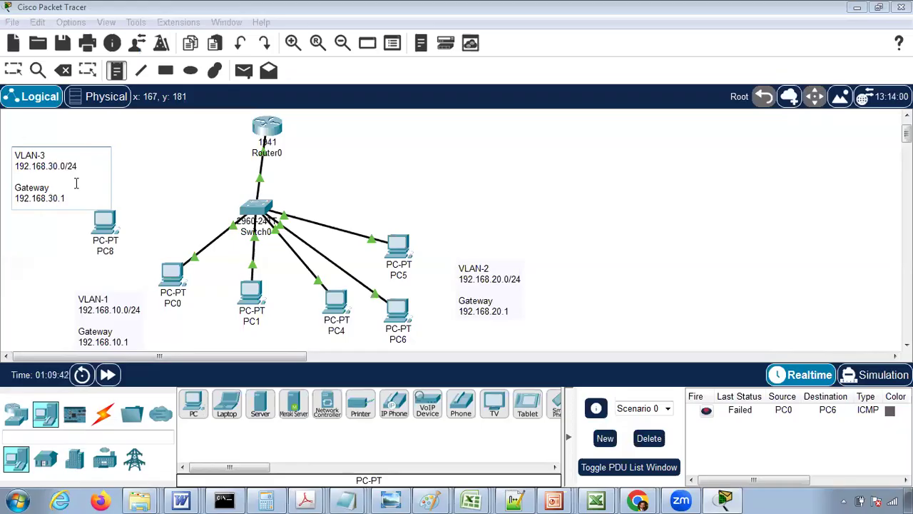
Move the VLAN-3 note into the free space between PC7 and Router0
click(13, 67)
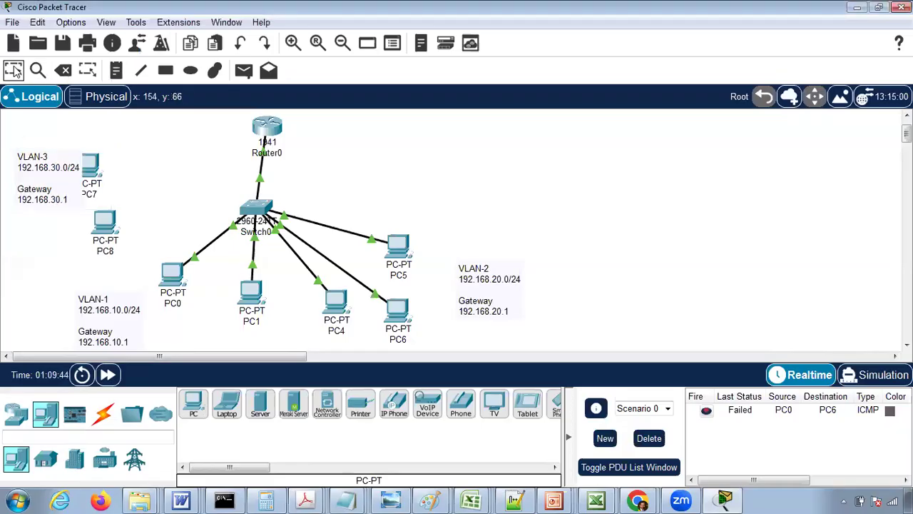
click(31, 172)
drag(118, 156, 136, 150)
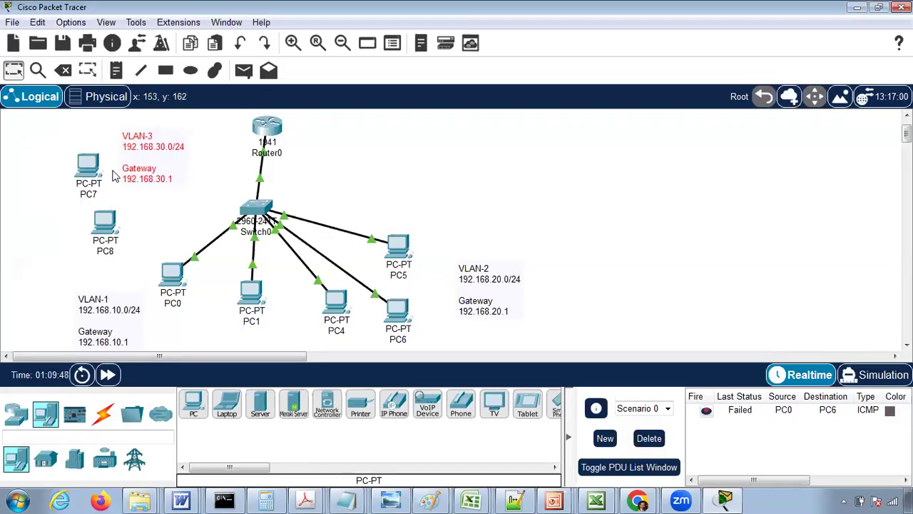
Connect PC7 and PC8 to Switch0 with automatically chosen cables
click(85, 170)
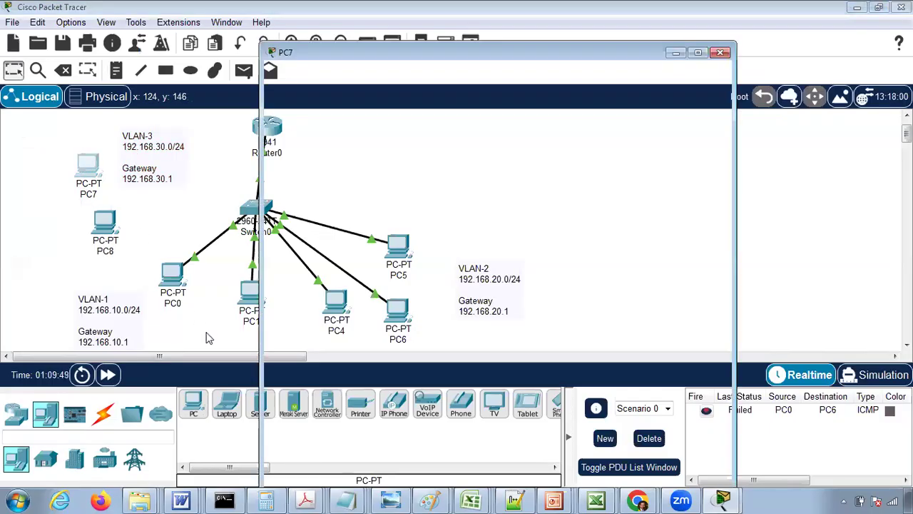
click(720, 52)
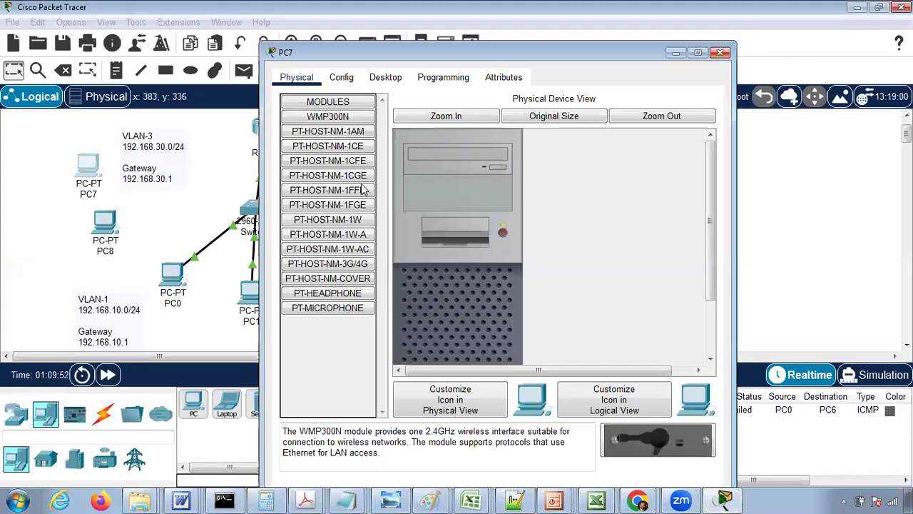
click(103, 414)
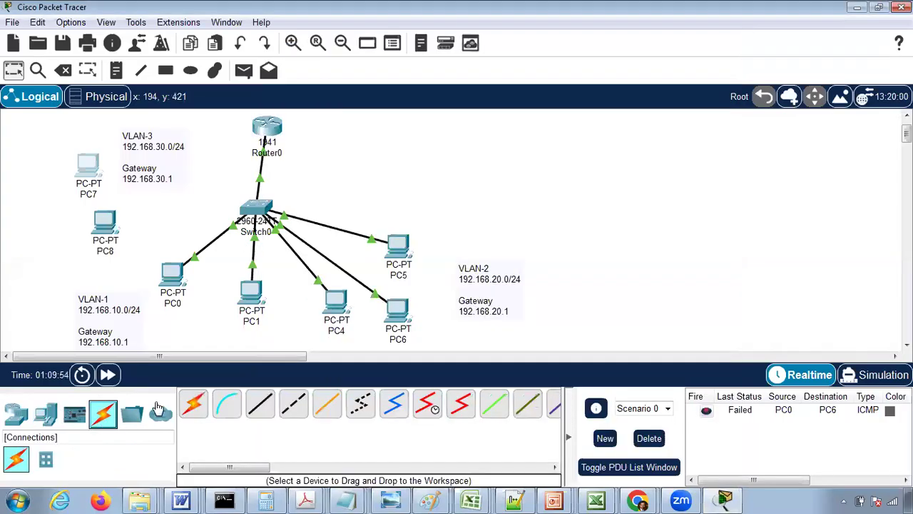
click(193, 404)
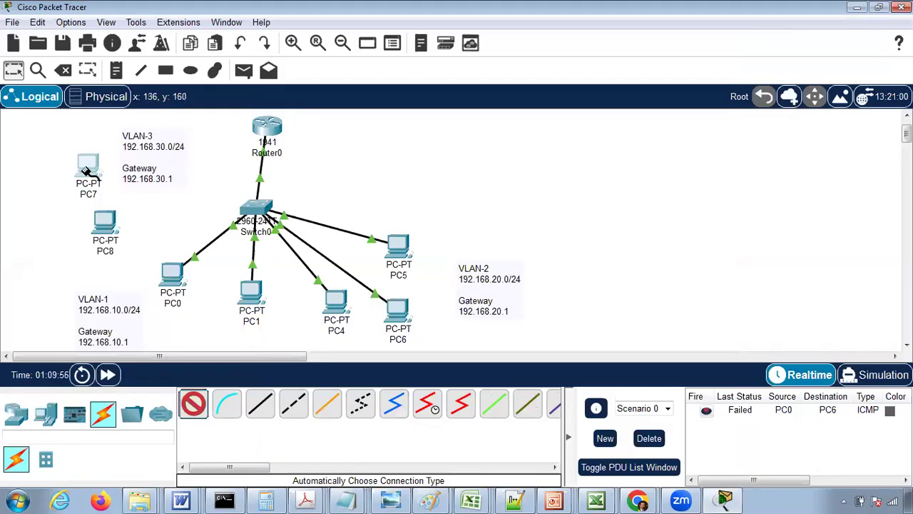
click(87, 164)
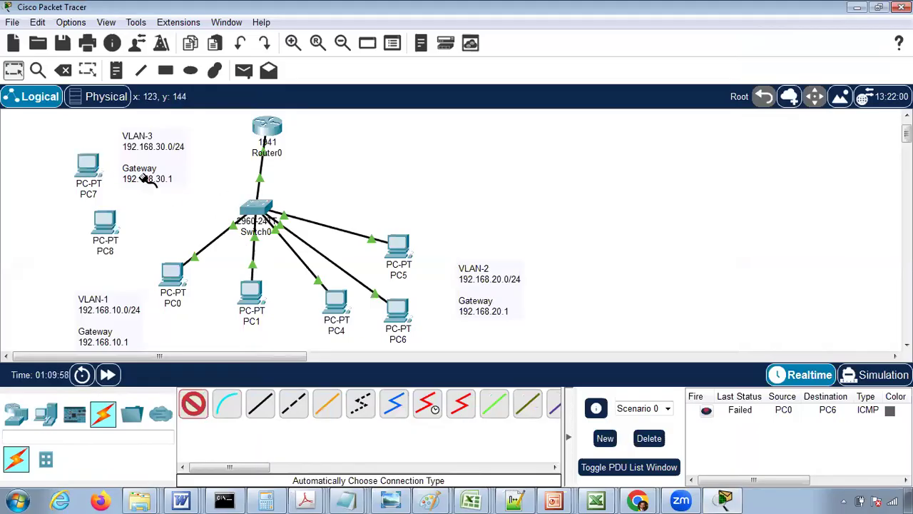
click(253, 206)
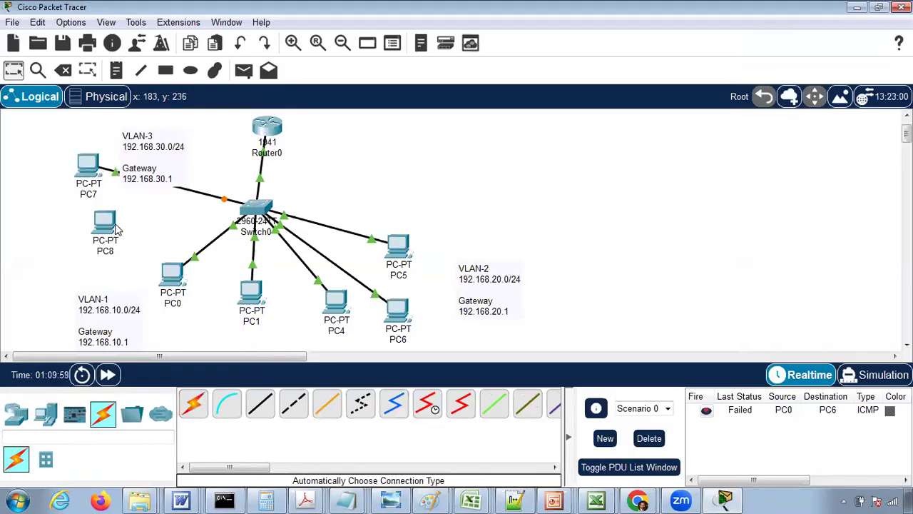
click(193, 404)
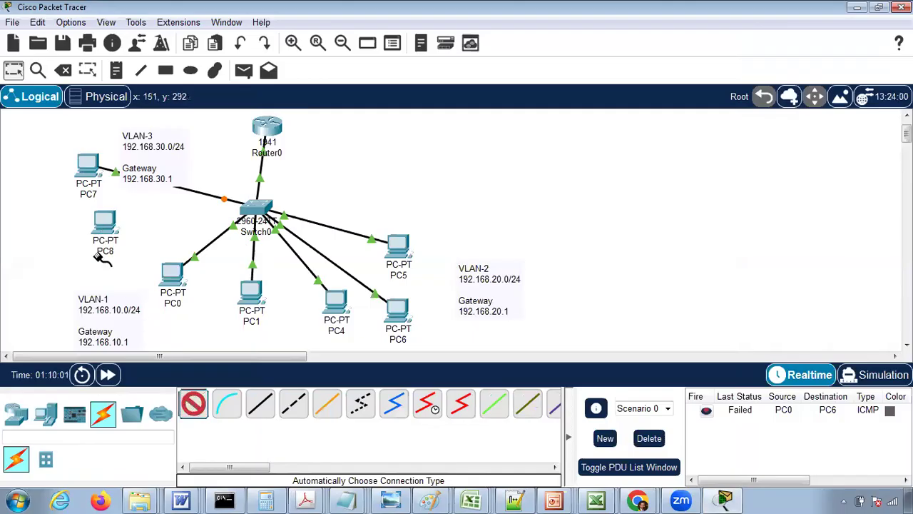
click(102, 225)
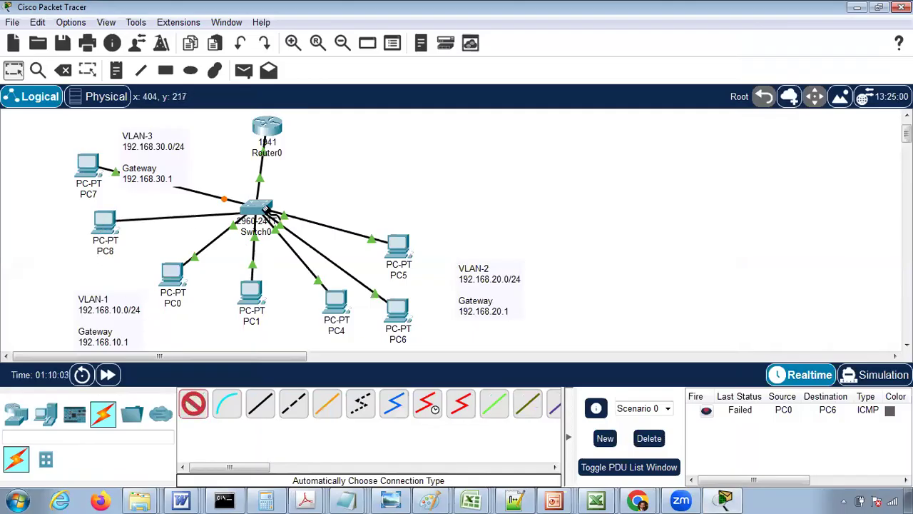
click(256, 208)
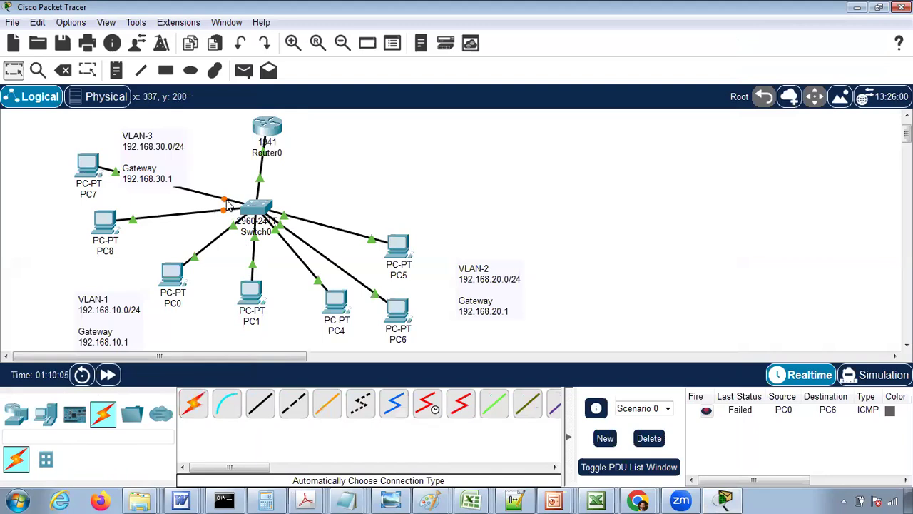
Add VLAN number 3 with the name VLAN-3 to the VLAN database of Switch0
mouse_move(229, 206)
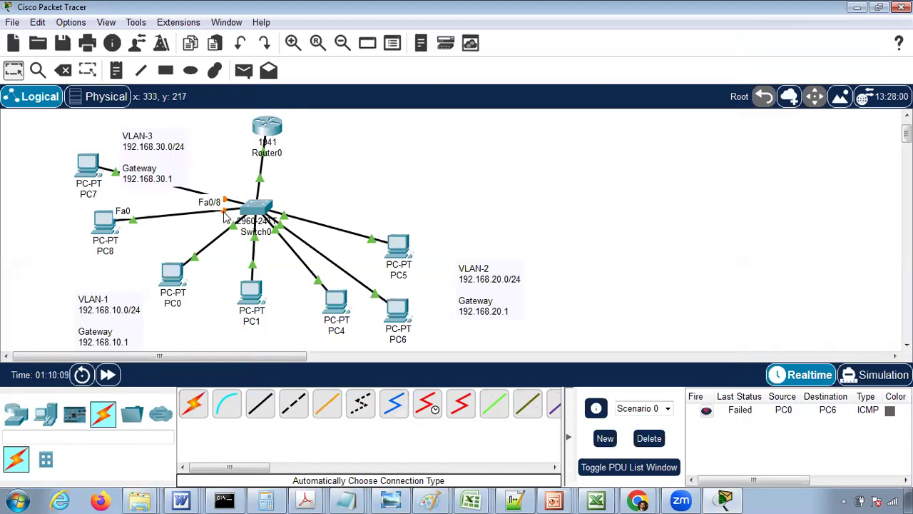
click(257, 207)
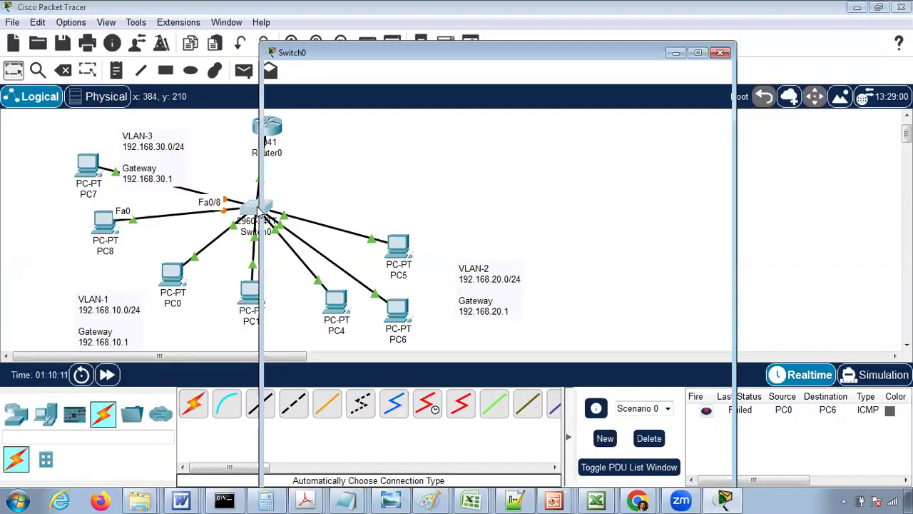
click(343, 129)
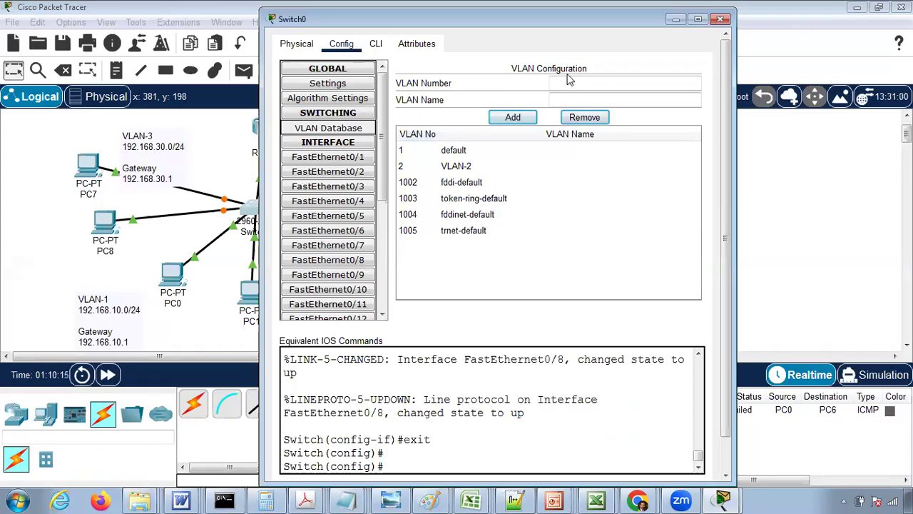
click(570, 84)
text(3)
key(Tab)
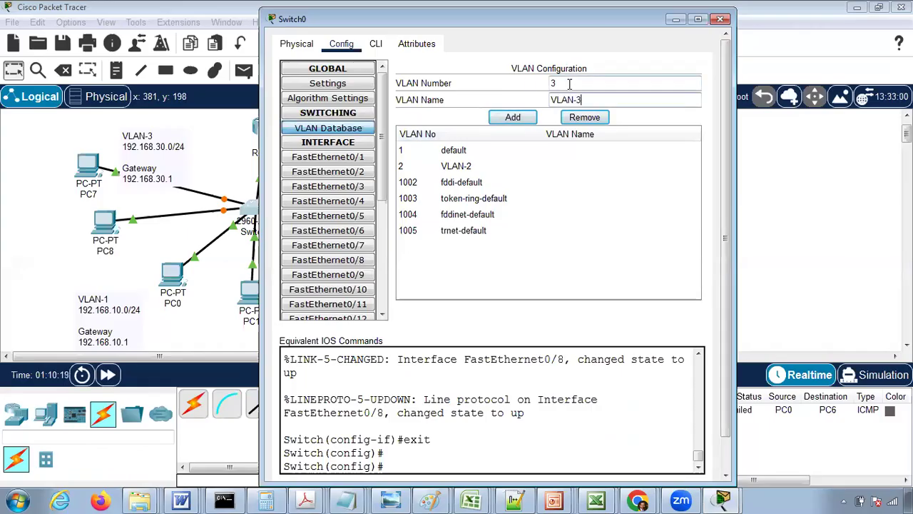
click(508, 117)
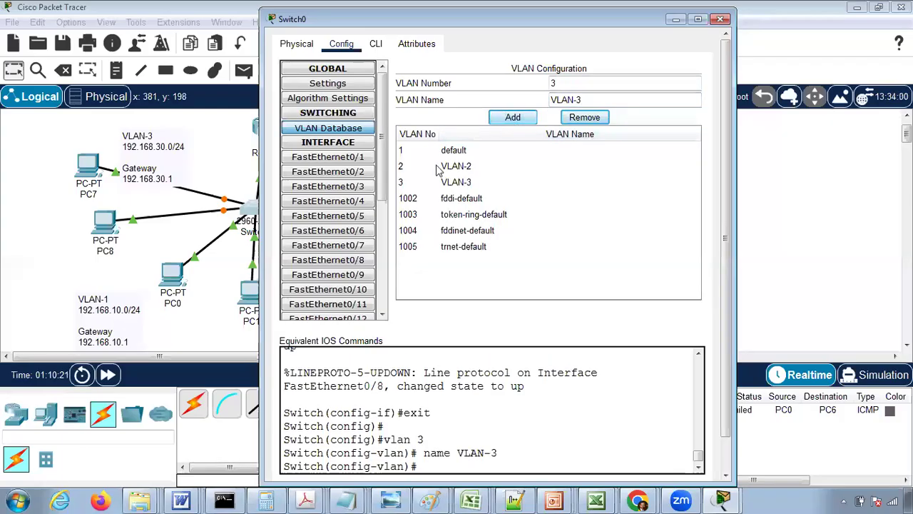
Assign access ports FastEthernet0/7 and FastEthernet0/8 of Switch0 to VLAN 3 and close the switch window
click(345, 247)
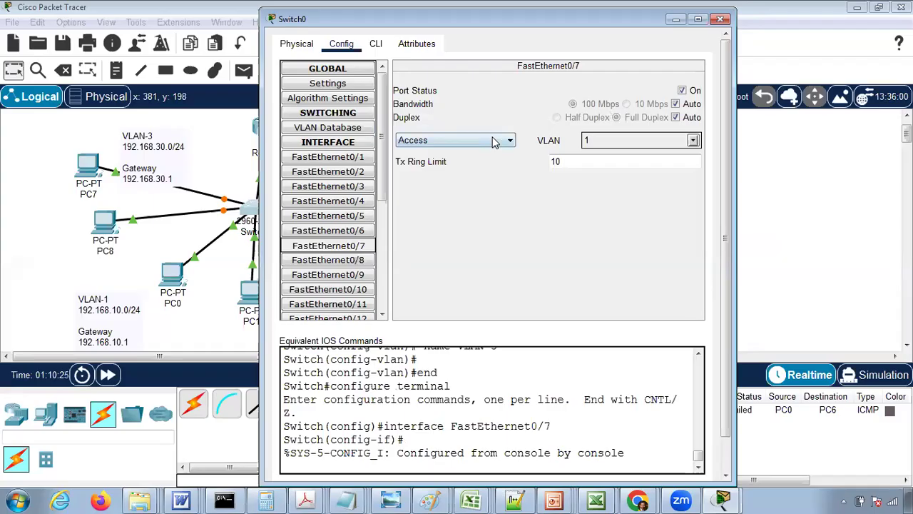
click(694, 141)
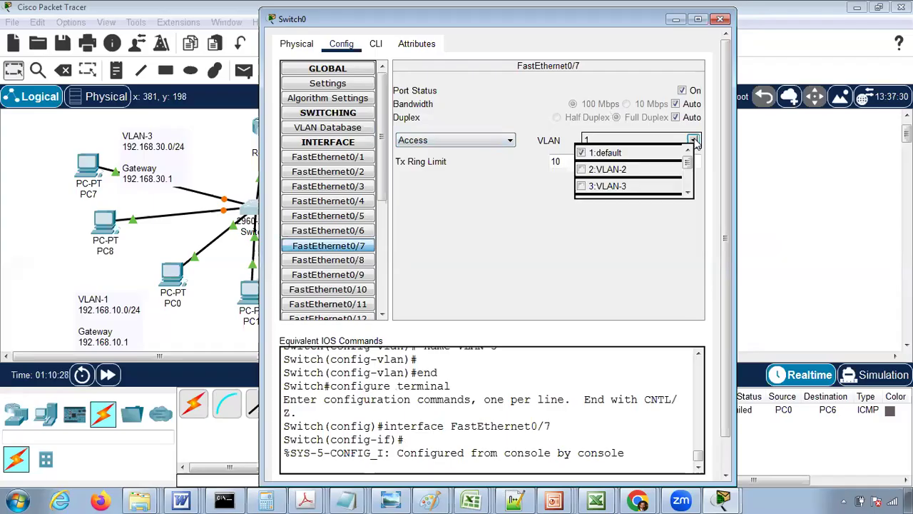
click(615, 187)
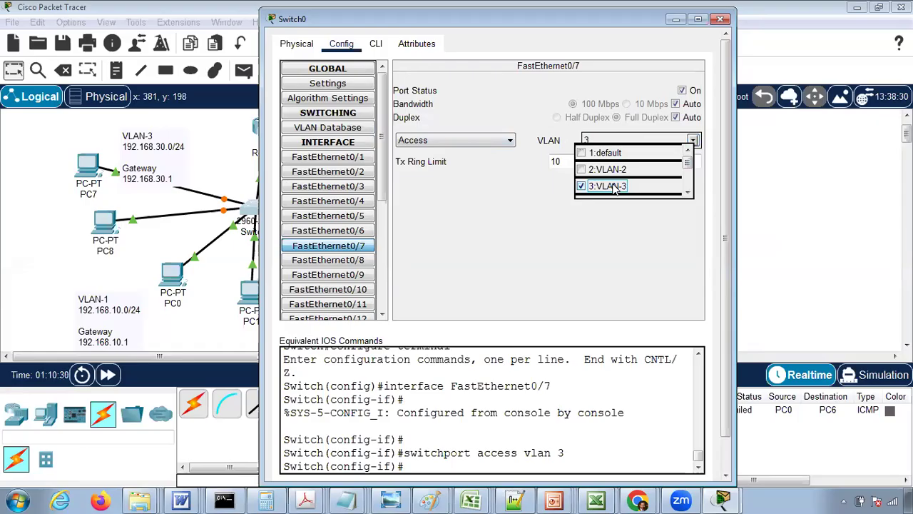
click(526, 222)
click(321, 260)
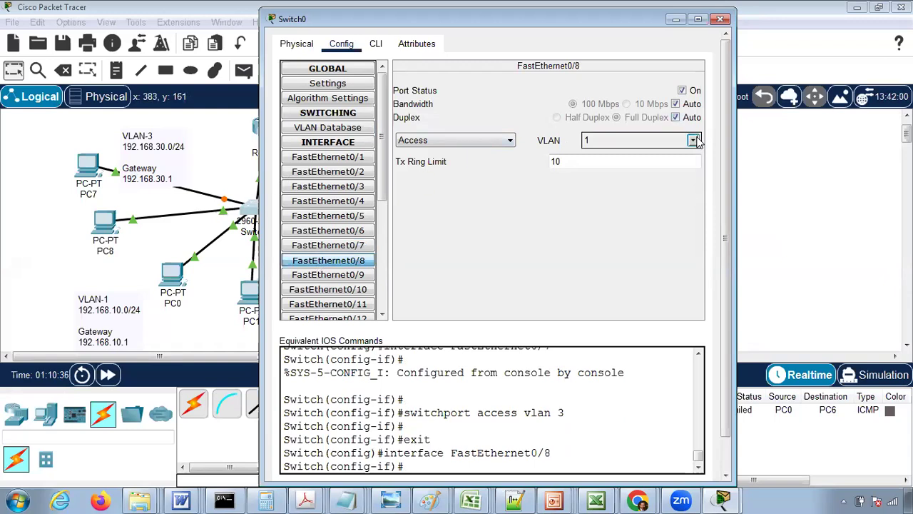
click(673, 140)
click(624, 186)
click(544, 220)
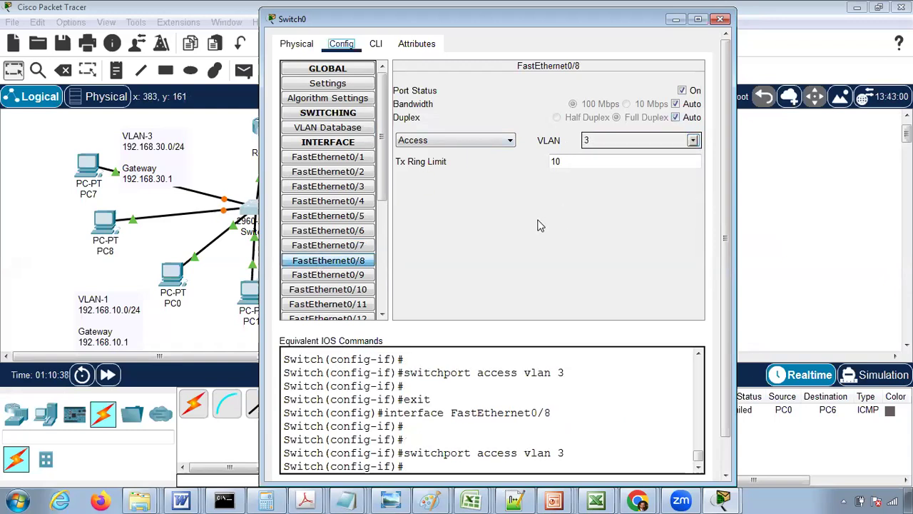
click(721, 21)
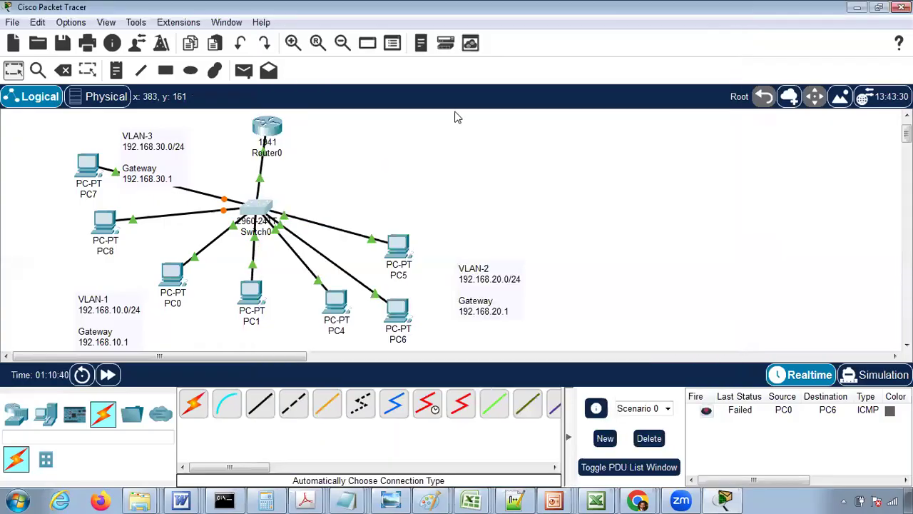
Add VLAN number 3 with the name VLAN-3 to the VLAN database of Router0
click(266, 125)
click(340, 44)
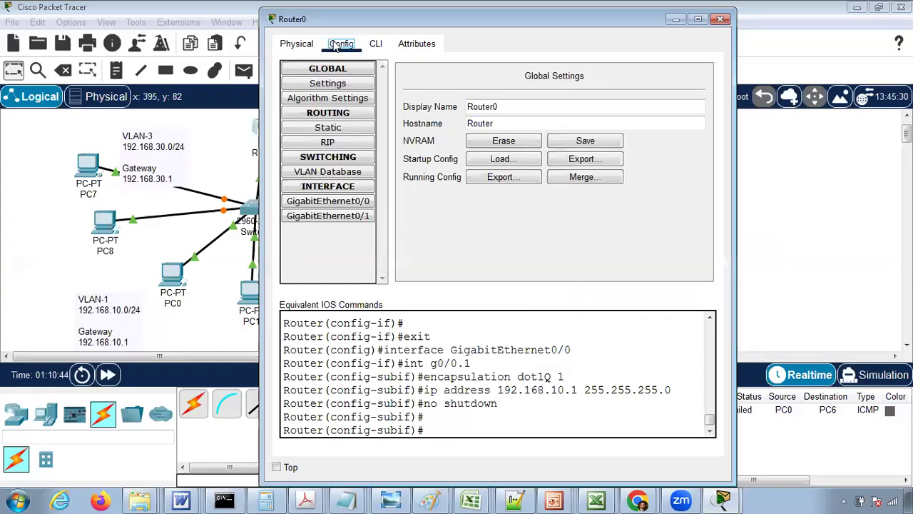
click(327, 171)
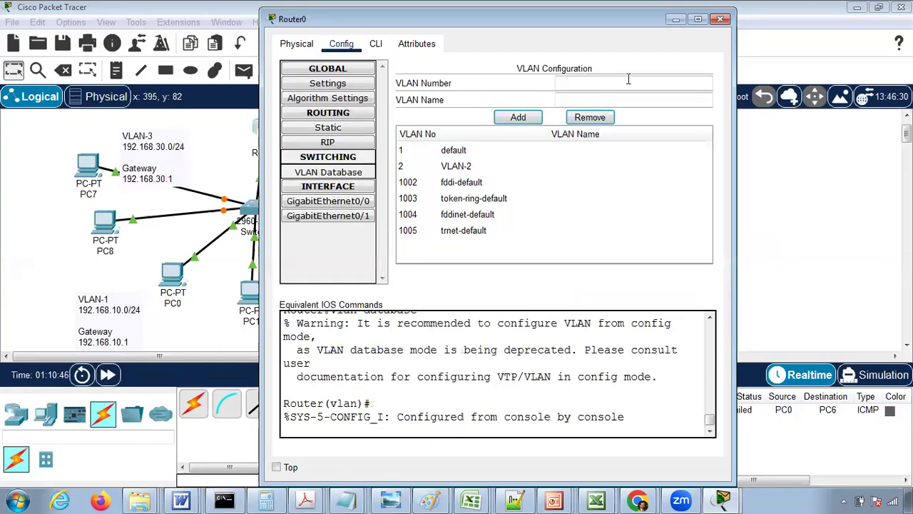
click(622, 81)
text(3)
key(Tab)
text(VLAN-3)
click(518, 117)
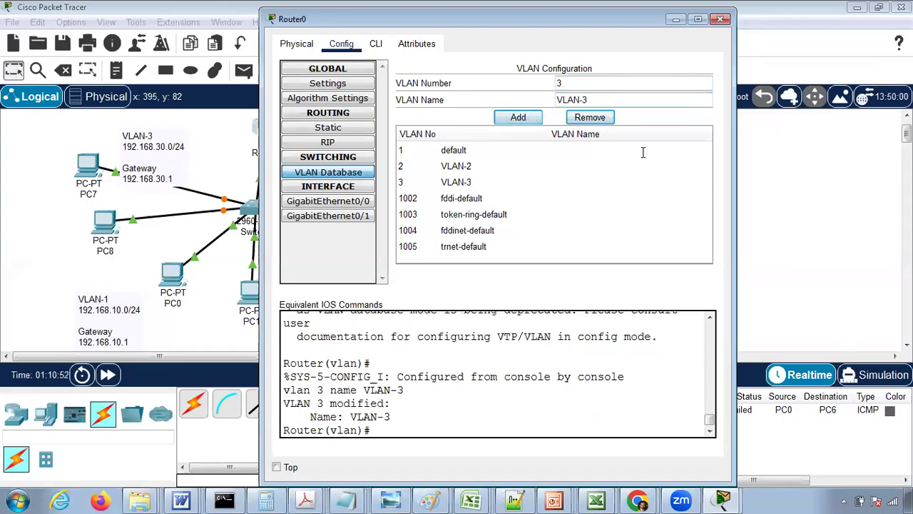
Create subinterface g0/0.3 on Router0's GigabitEthernet0/0 from the command line and set its encapsulation to dot1Q 3
click(329, 202)
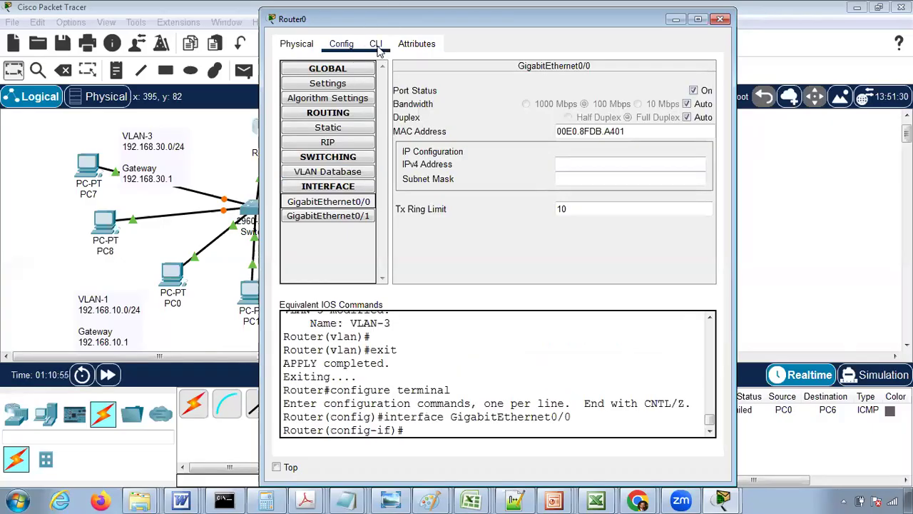
click(377, 46)
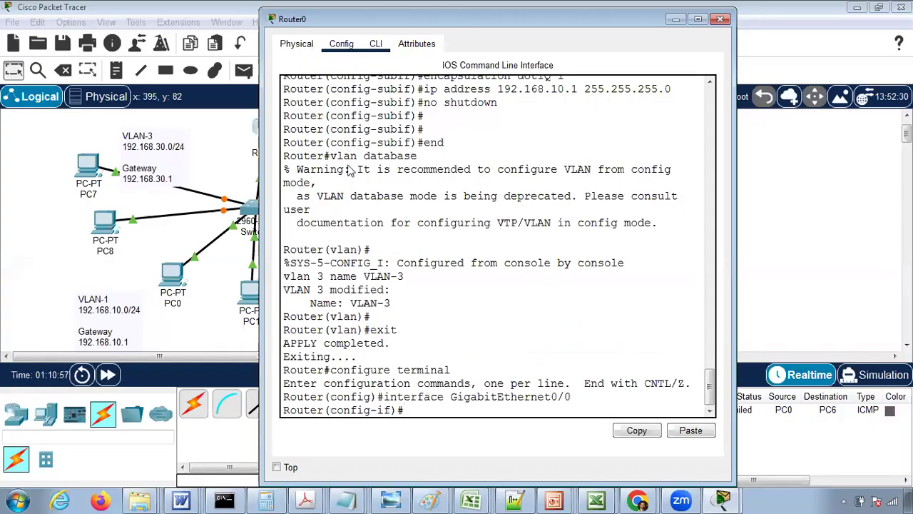
click(341, 44)
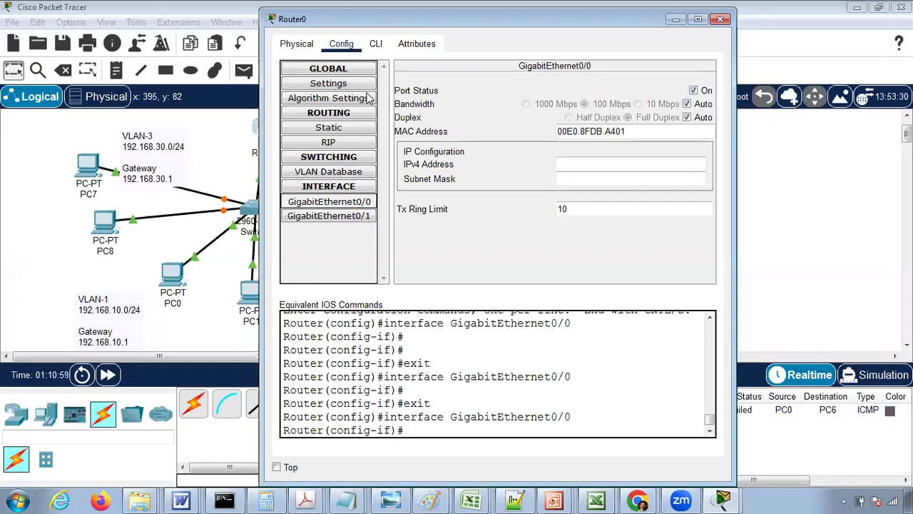
click(373, 45)
drag(391, 19, 448, 19)
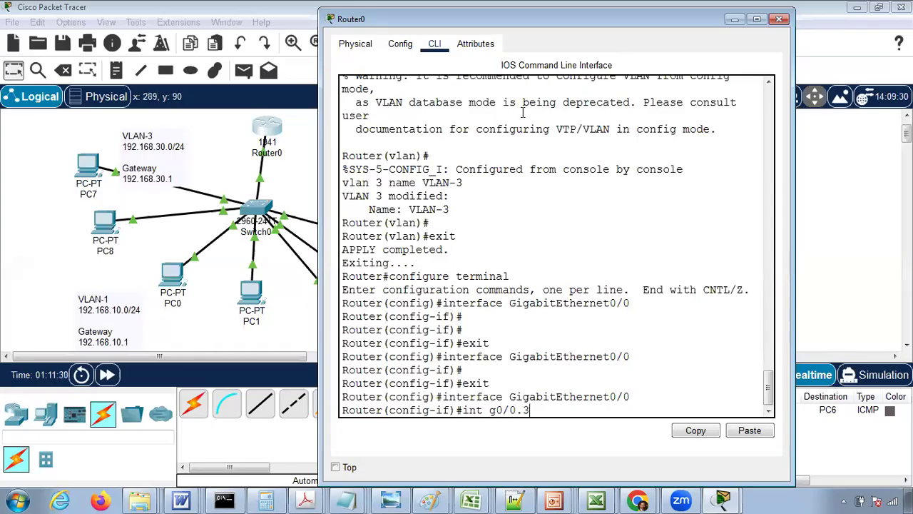
key(Return)
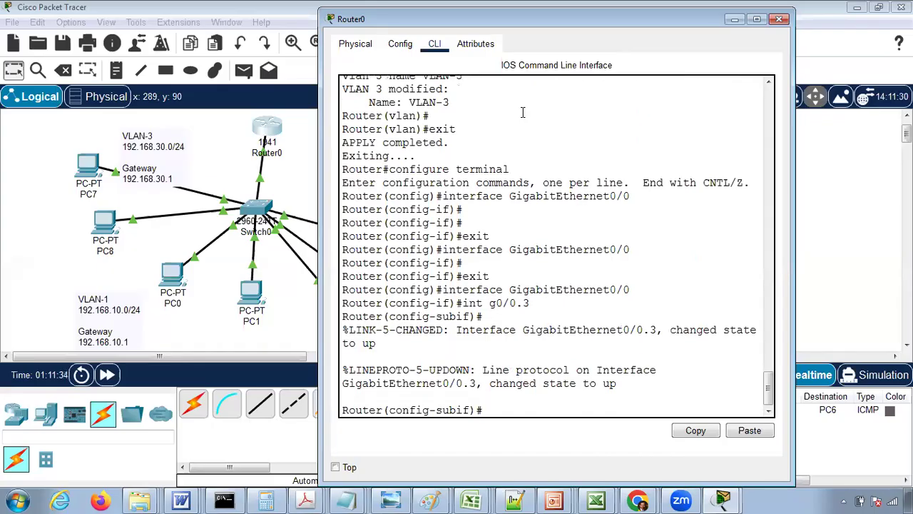
text(encapsulation dot1Q 3)
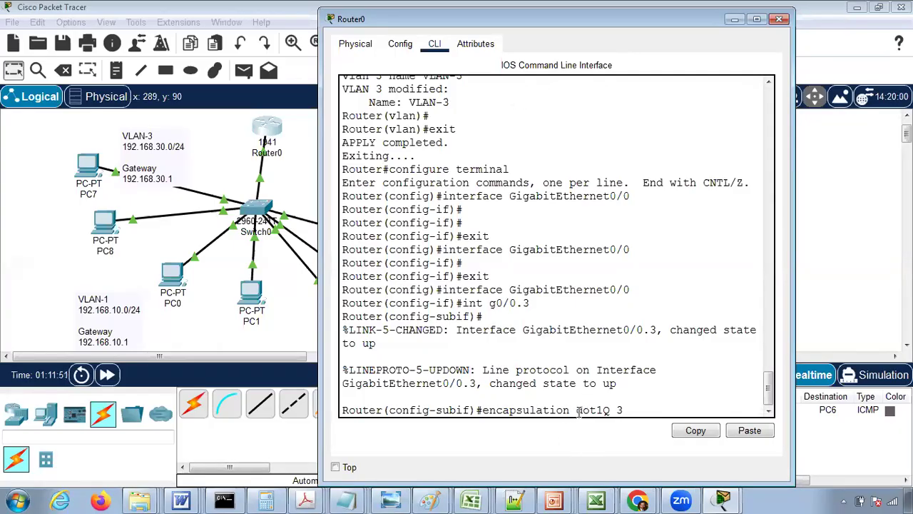
drag(616, 410, 637, 410)
key(Return)
Give the g0/0.3 subinterface IP address 192.168.30.1 with mask 255.255.255.0, enable it with no shutdown, and close the Router0 window
text(ip address)
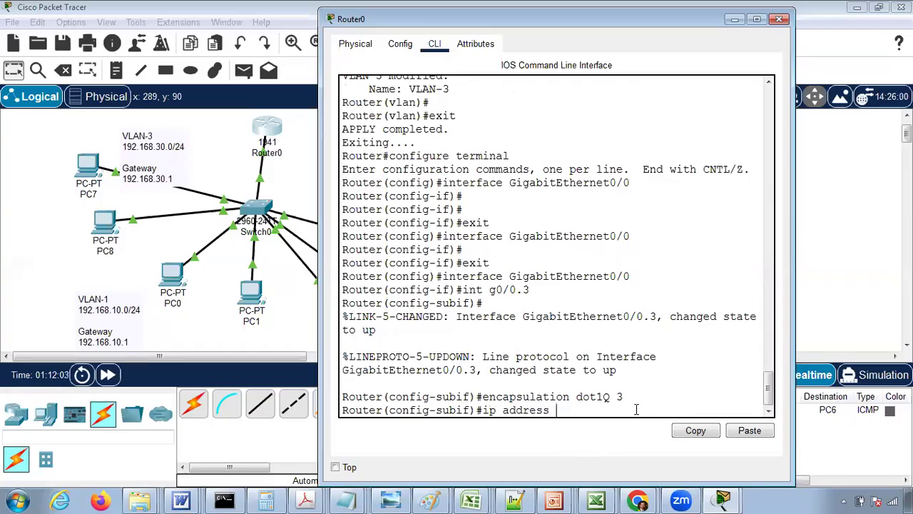
text(192.168.30.1 255.255.255.0)
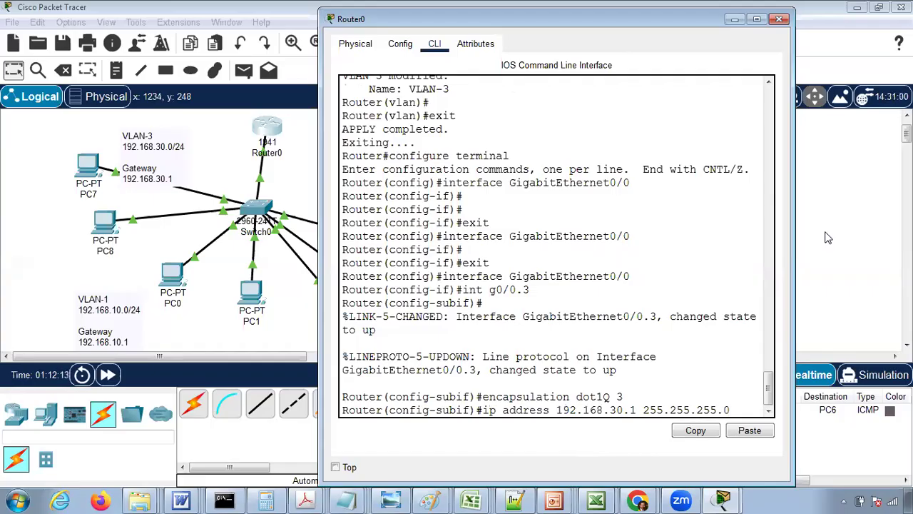
key(Return)
text(no)
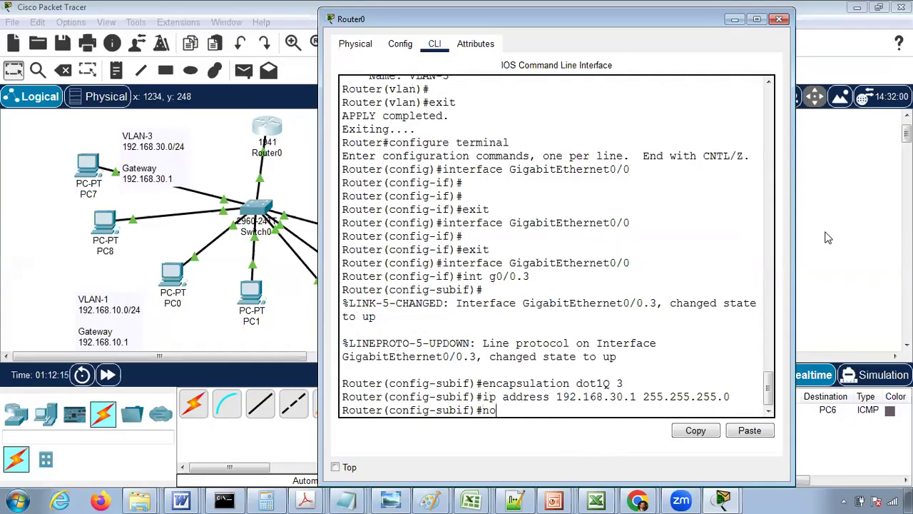
text( shutdown)
key(Return)
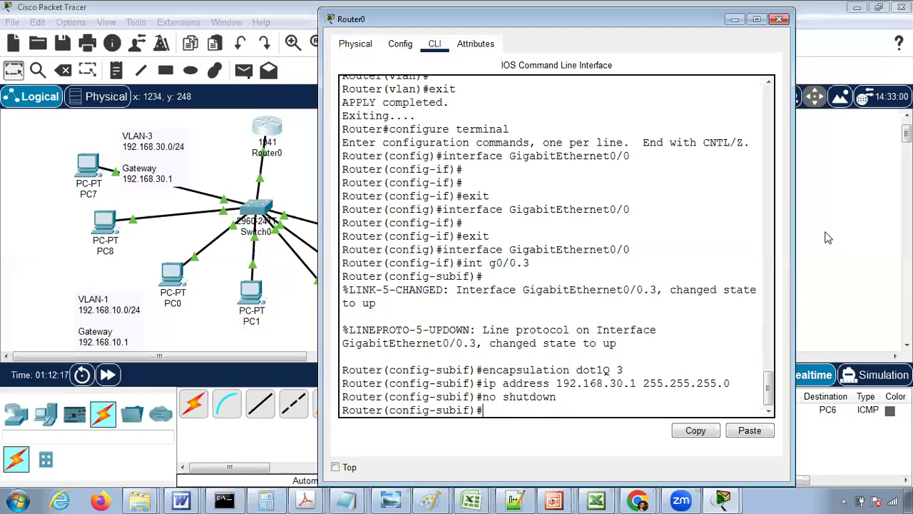
click(780, 19)
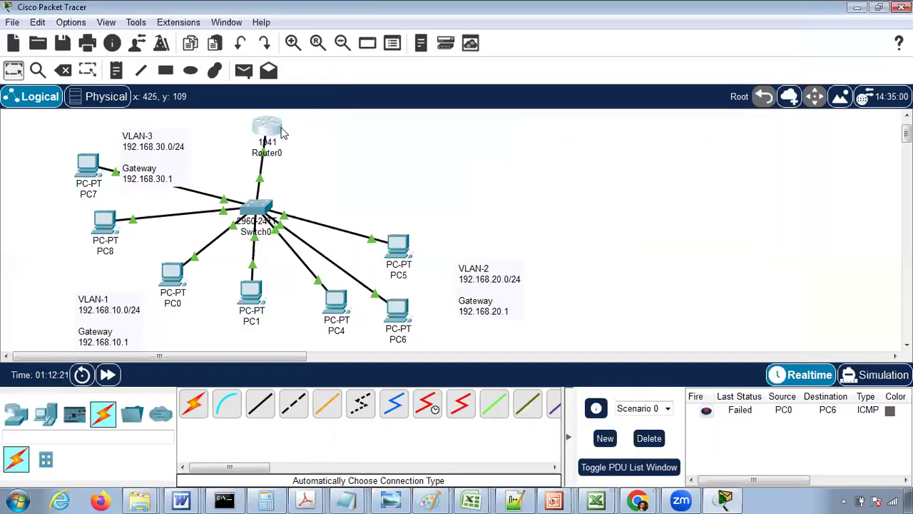
mouse_move(271, 131)
click(258, 293)
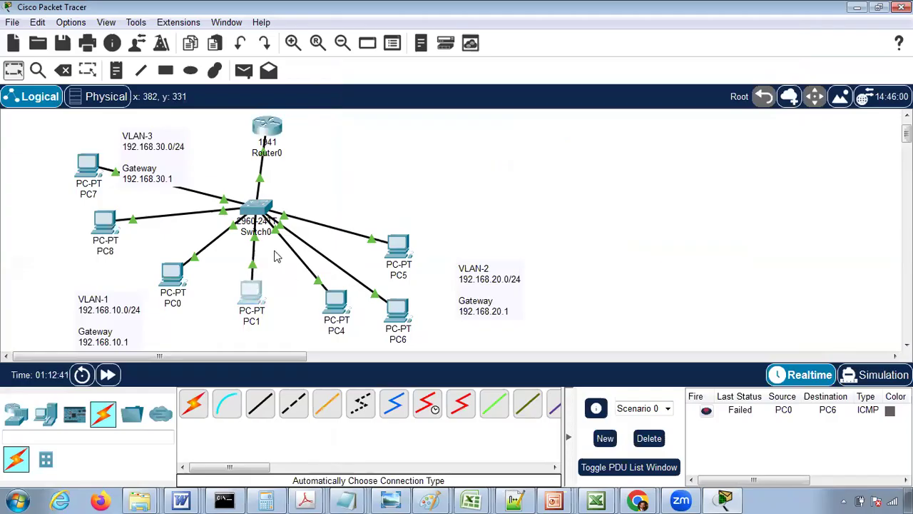
Open PC1's Command Prompt and enter the partial command ping 192.168.30. without running it
click(576, 98)
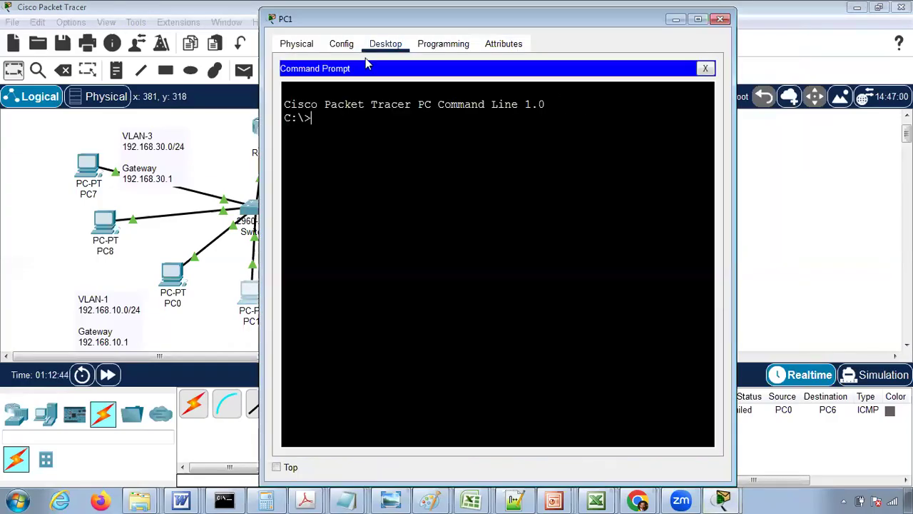
drag(348, 22, 507, 36)
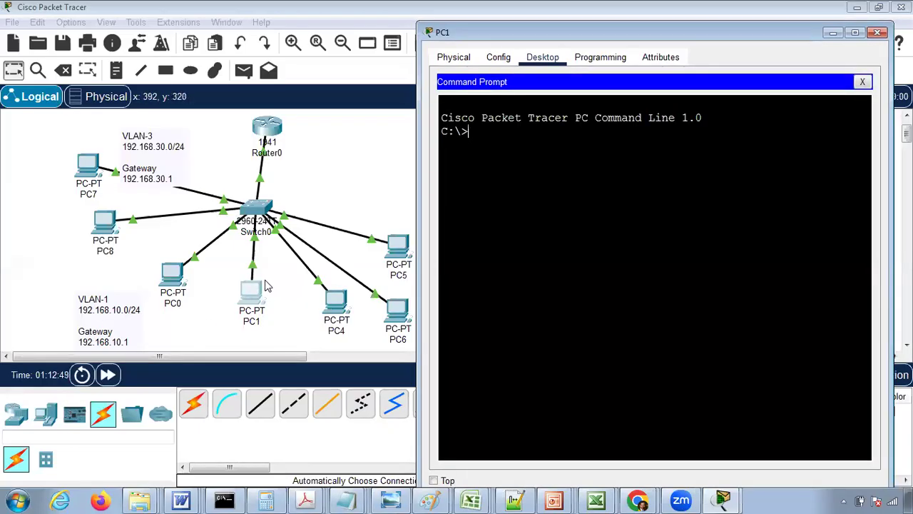
text(ping)
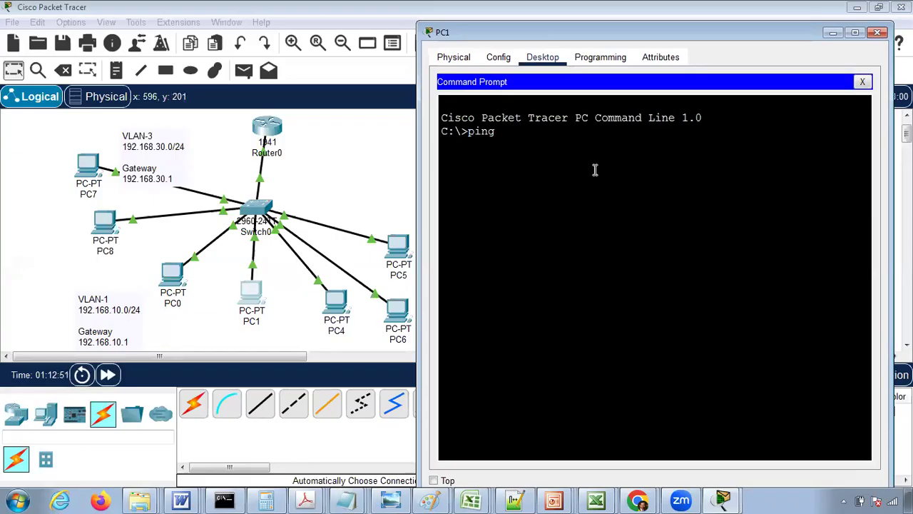
text( 192.168)
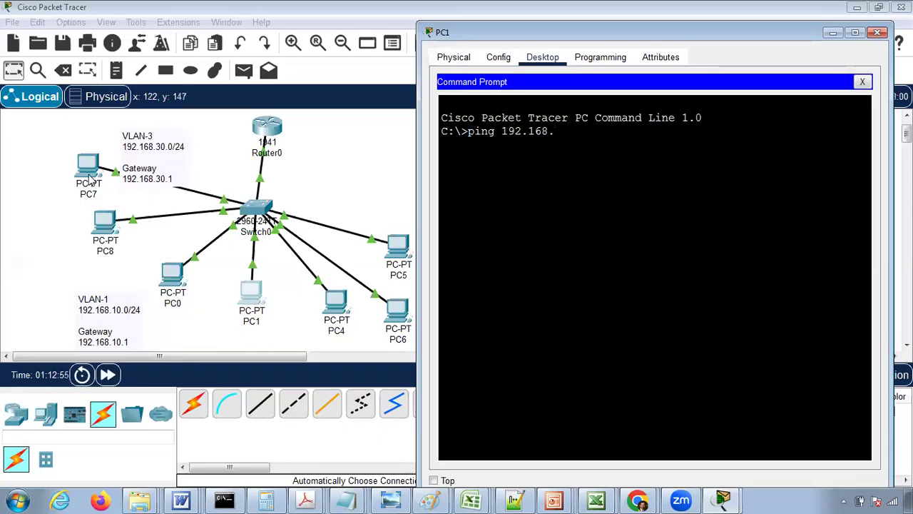
text(.30.)
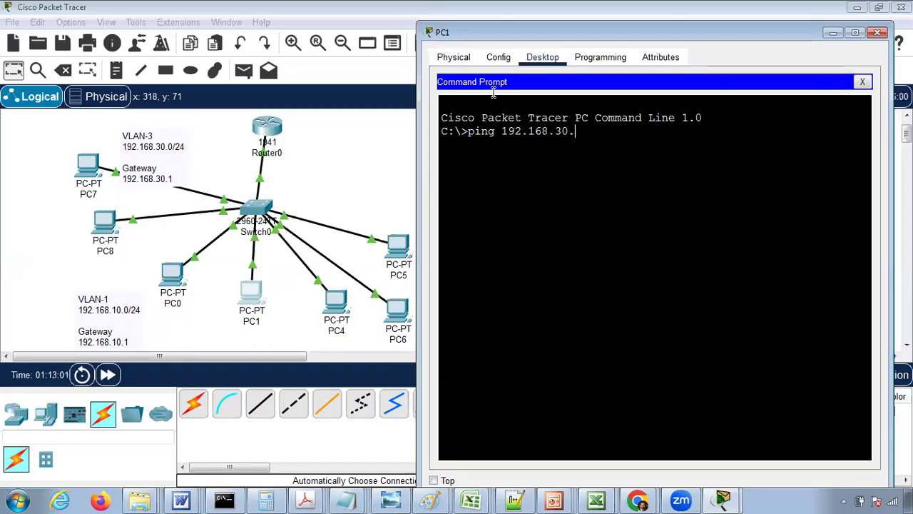
Check PC7's IP address details in the topology, return to PC1's pending ping command and close the PC1 window
click(72, 221)
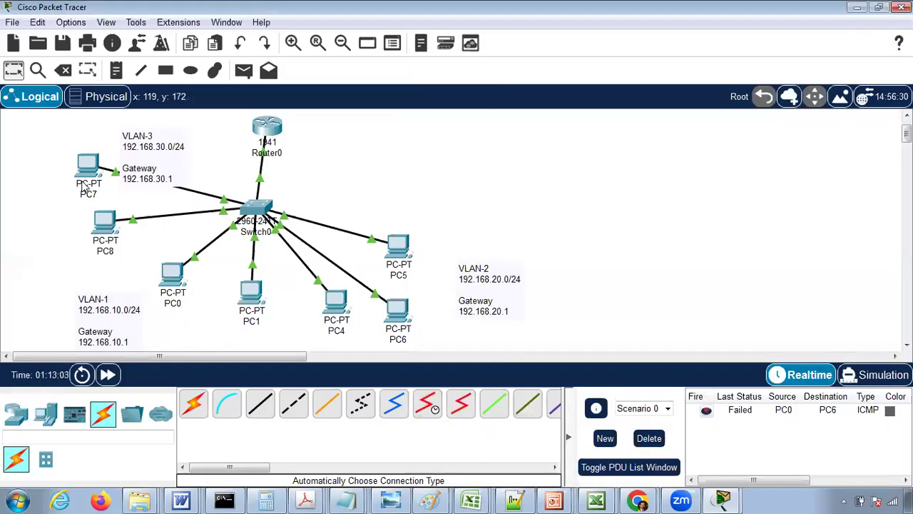
mouse_move(81, 185)
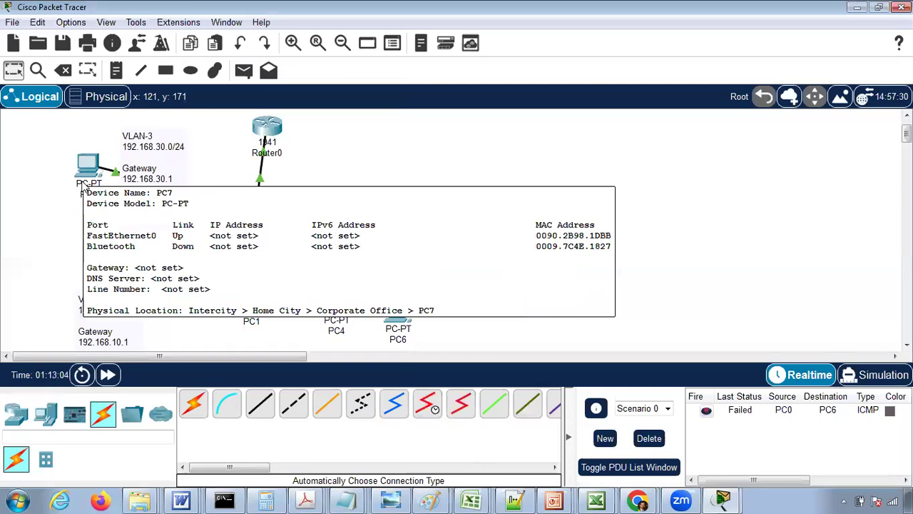
click(735, 500)
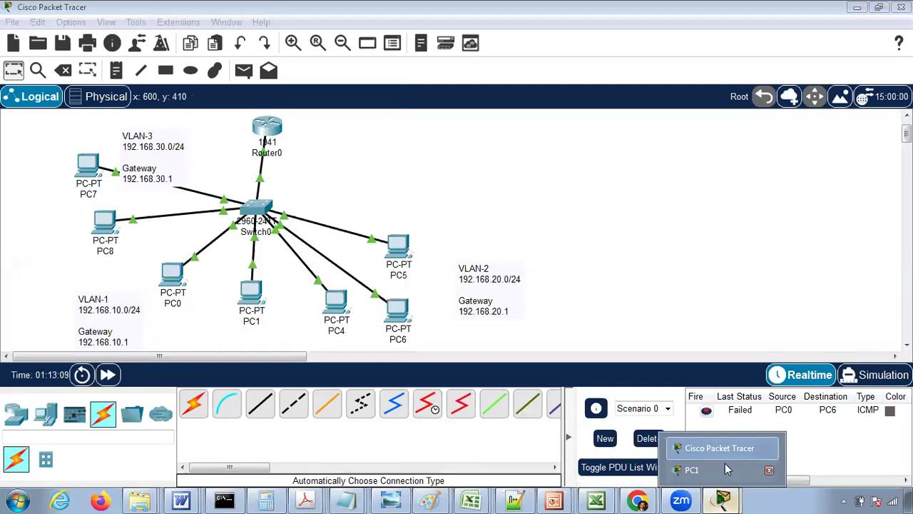
click(726, 469)
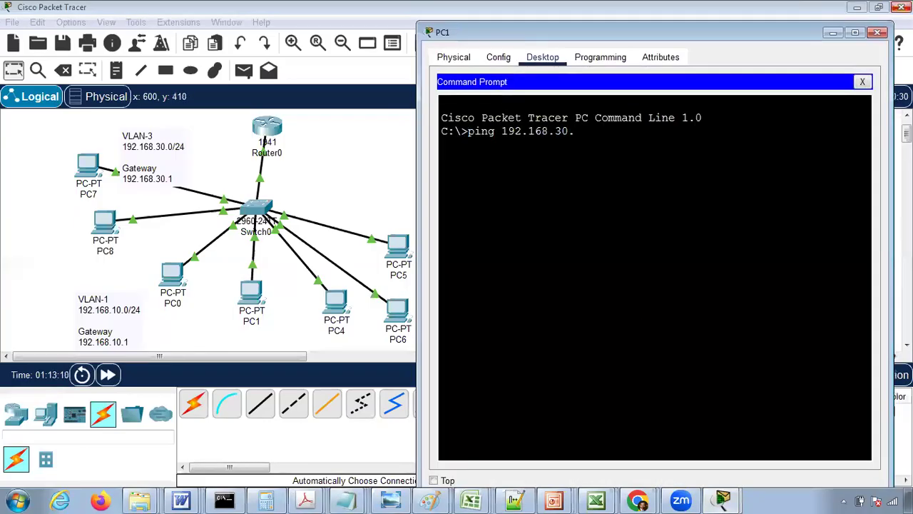
click(878, 34)
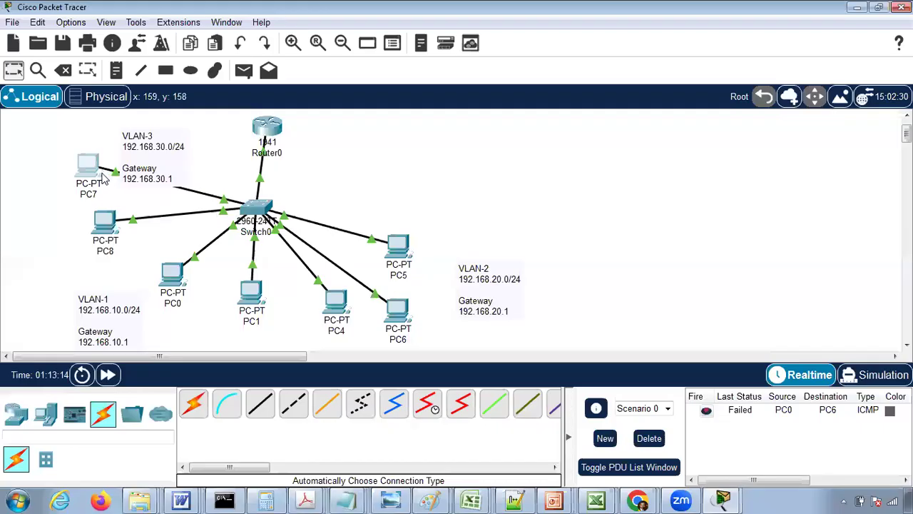
Try to give PC7 the static IPv4 address 192.168.30.1 in its IP Configuration, and close the PC7 window
click(91, 175)
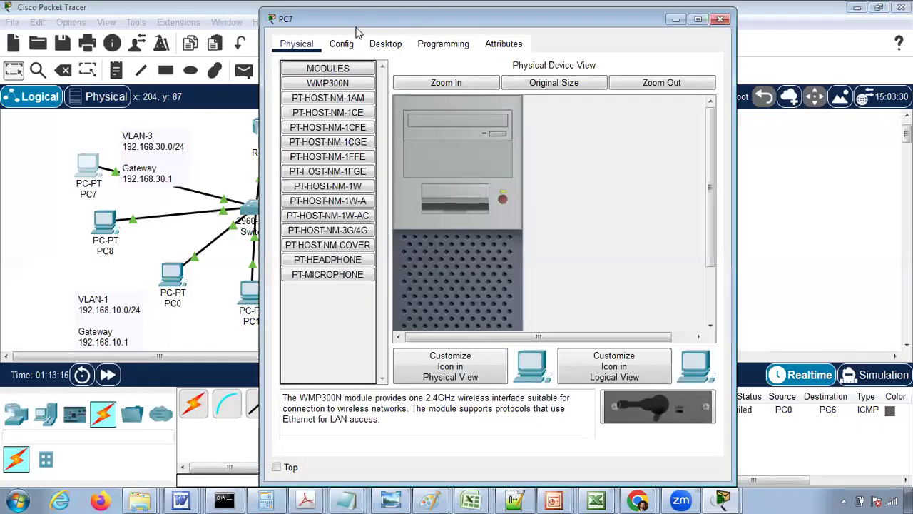
click(385, 43)
click(316, 95)
click(512, 139)
text(192.168.30.1)
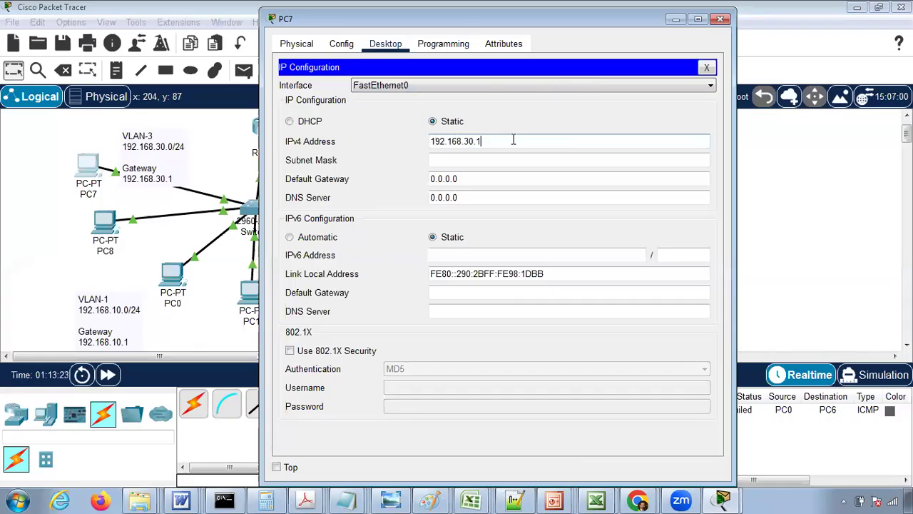
key(Tab)
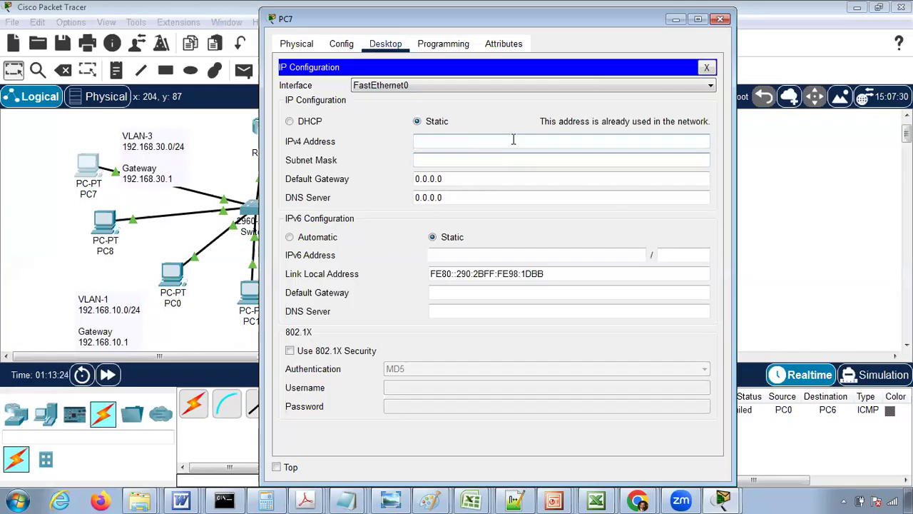
click(722, 20)
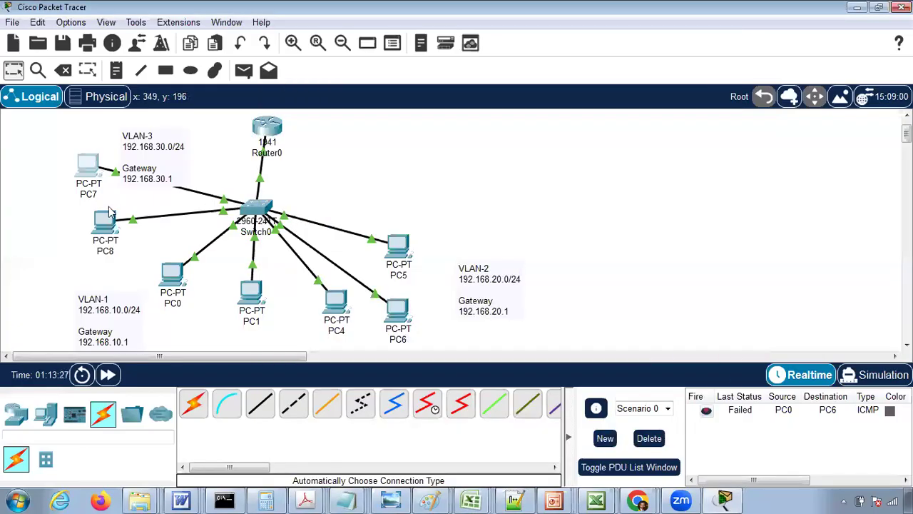
Give PC7 the static IPv4 address 192.168.30.10 with subnet mask 255.255.255.0
click(84, 173)
click(301, 113)
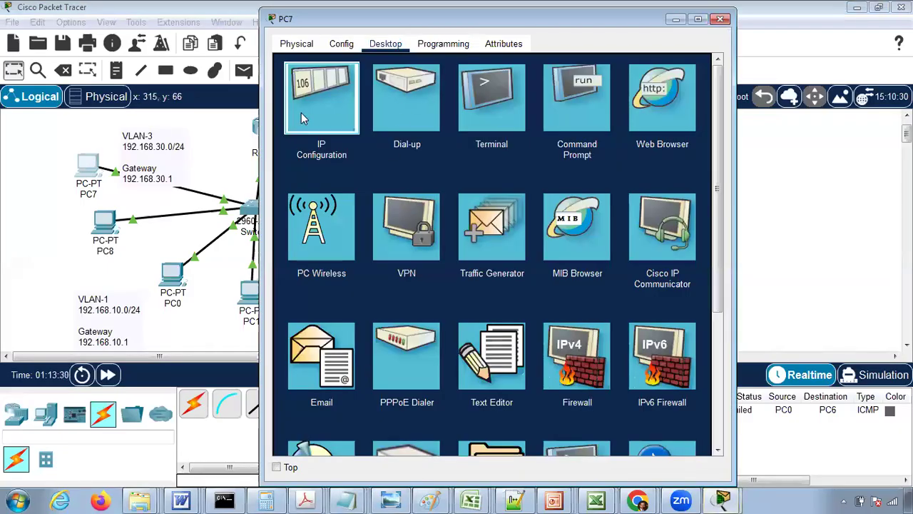
click(448, 142)
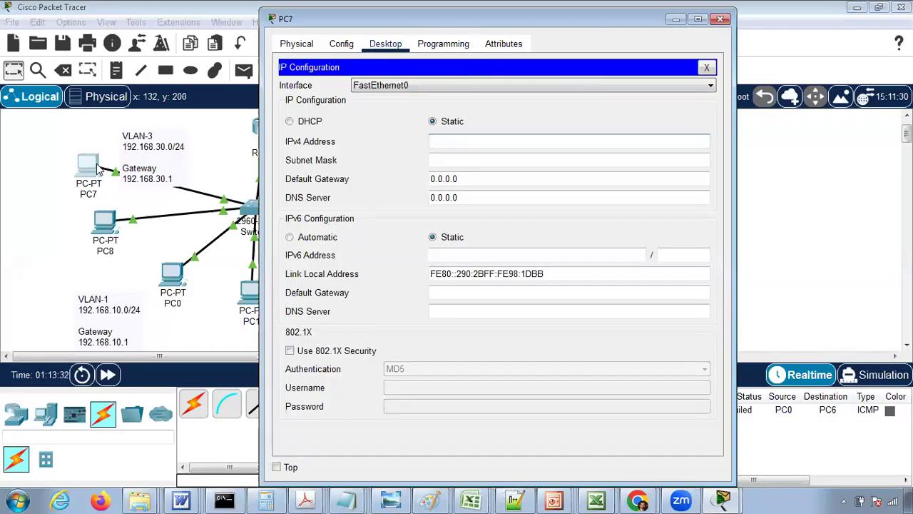
text(192.168.30.10)
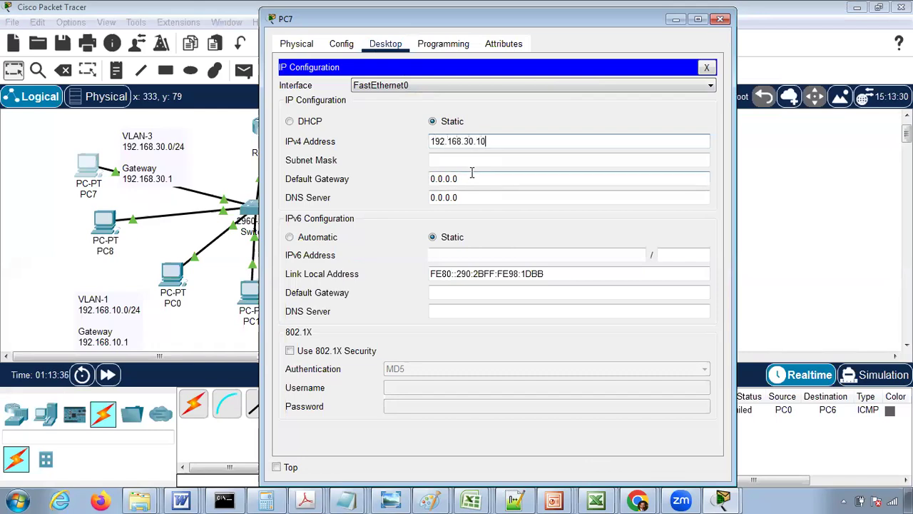
key(Tab)
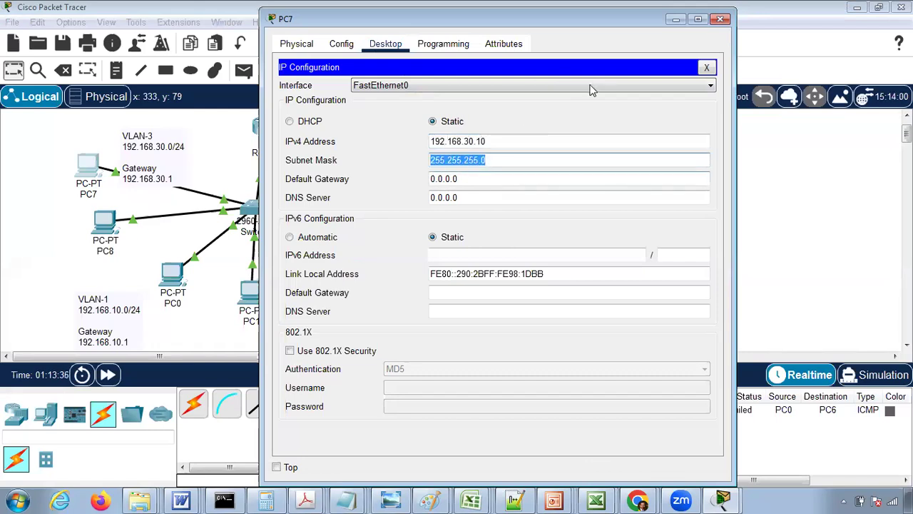
click(495, 143)
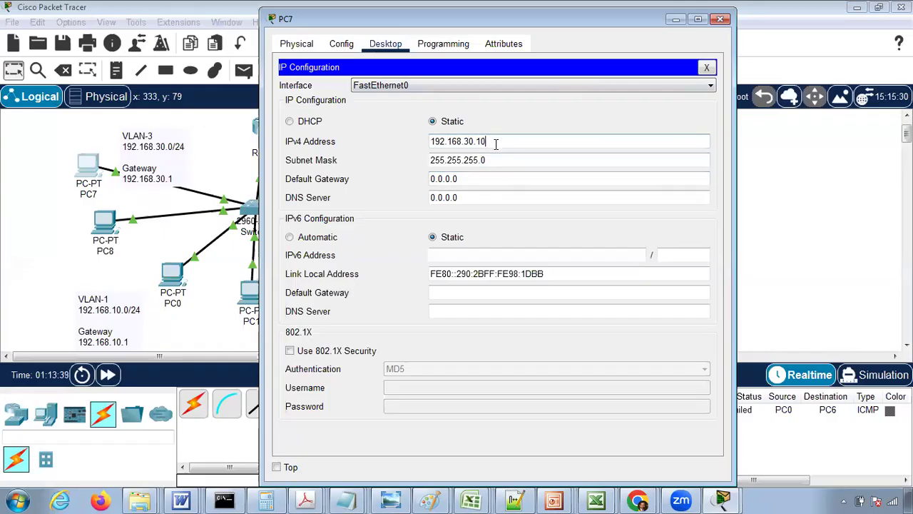
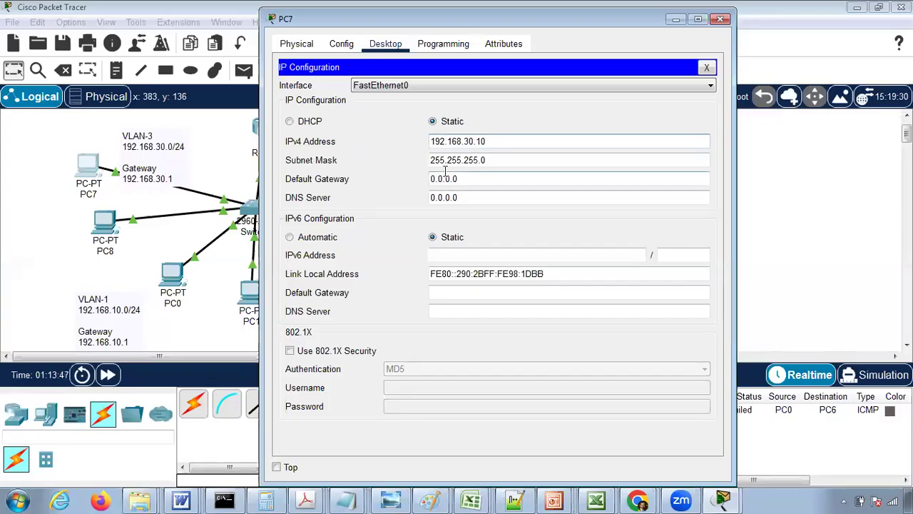
Set PC7's default gateway to the VLAN-3 gateway 192.168.30.1 and close the PC7 window
key(Tab)
key(Tab)
text(192.168)
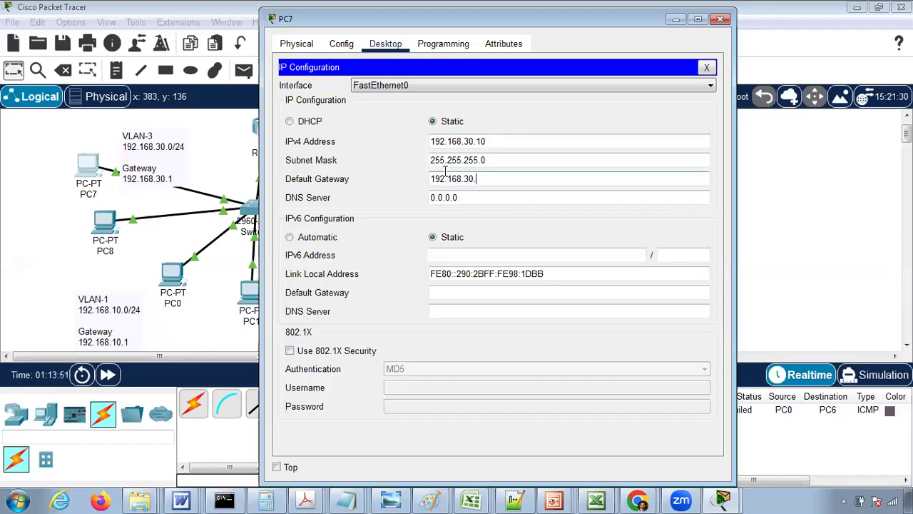
click(724, 18)
click(100, 227)
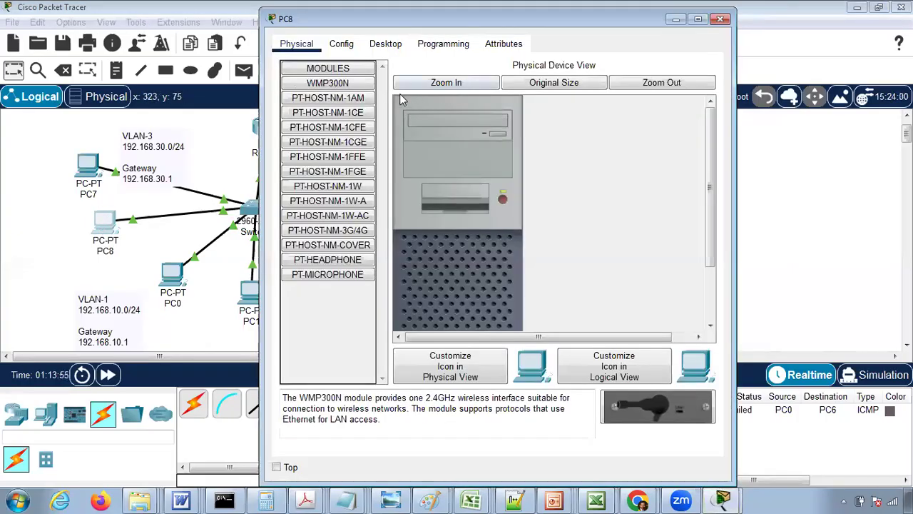
click(385, 44)
click(343, 104)
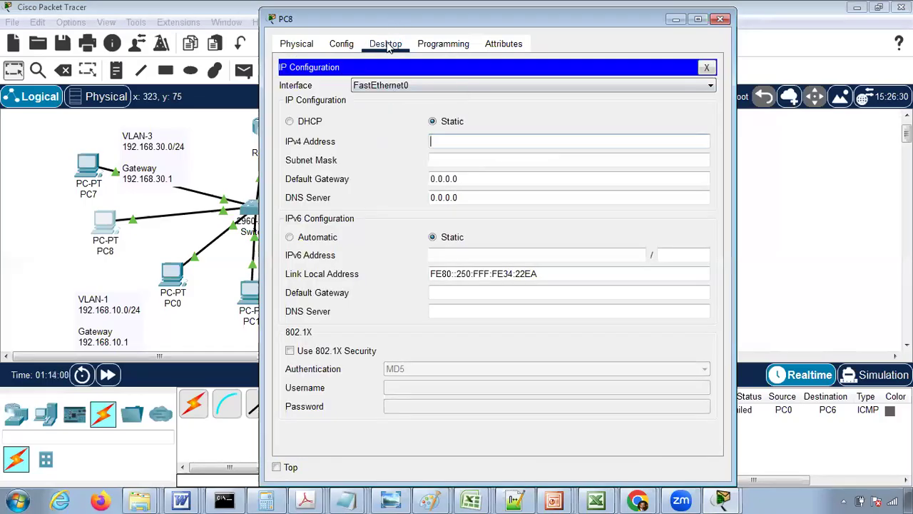
click(720, 19)
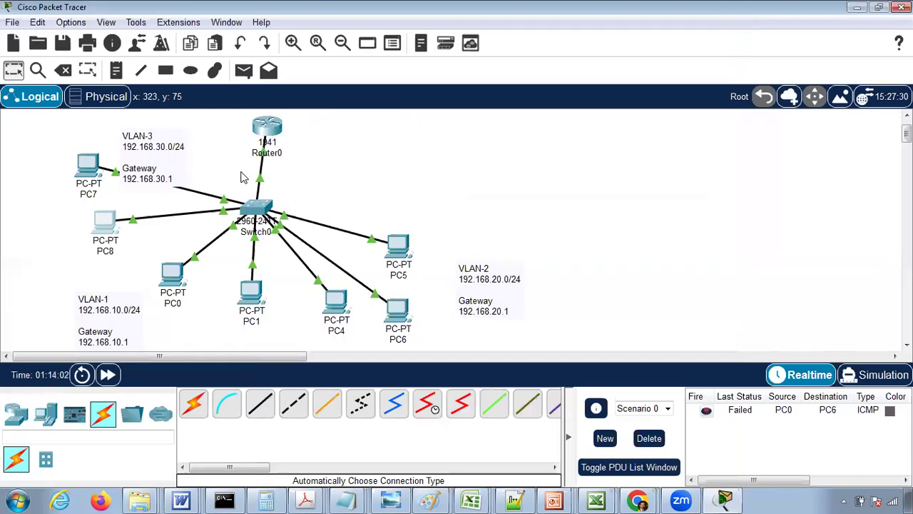
Give PC8 the static IPv4 address 192.168.30.11 with subnet mask 255.255.255.0
click(102, 229)
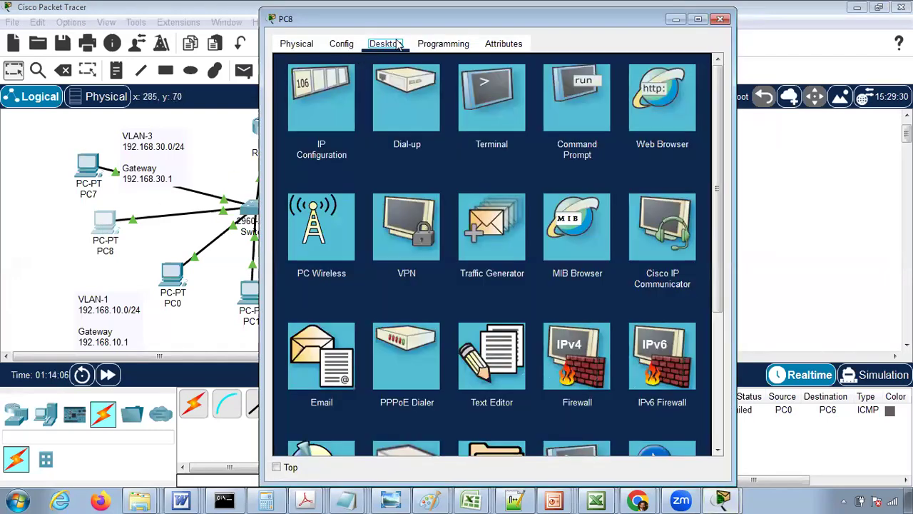
click(296, 44)
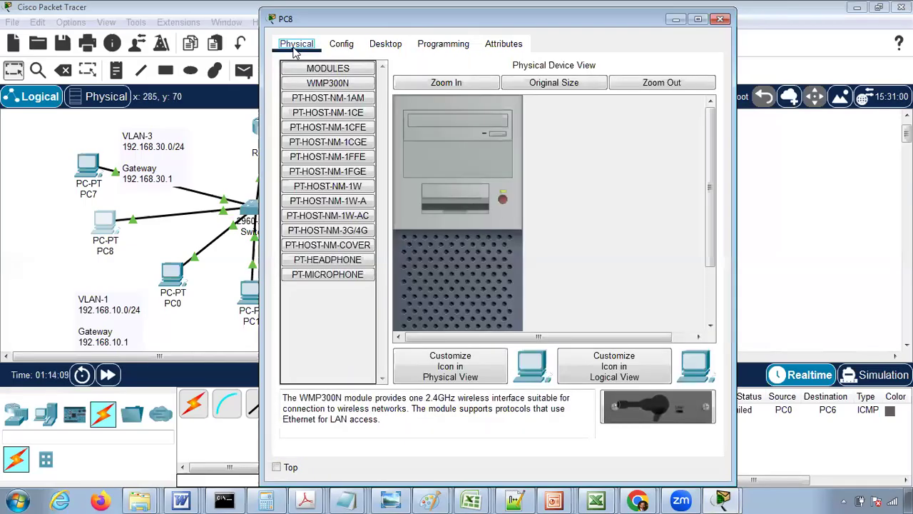
click(390, 43)
click(334, 104)
click(477, 144)
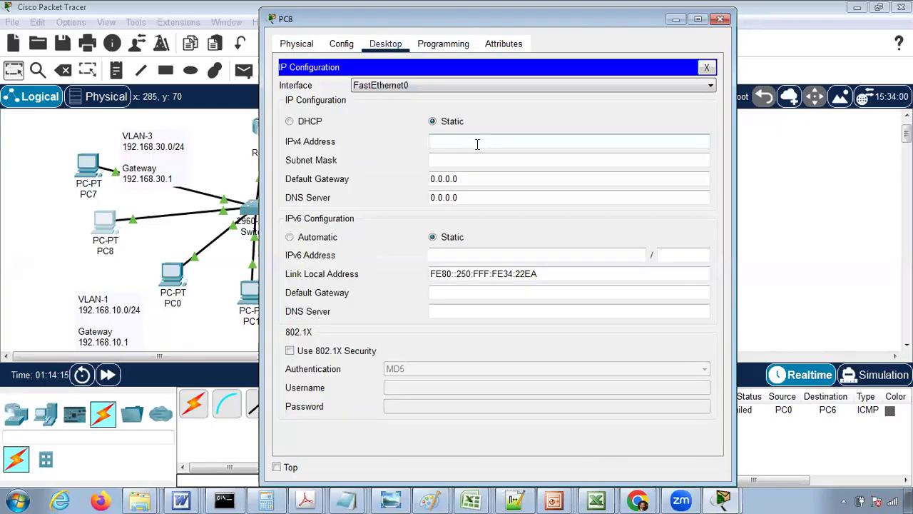
text(192.168.30.11)
key(Tab)
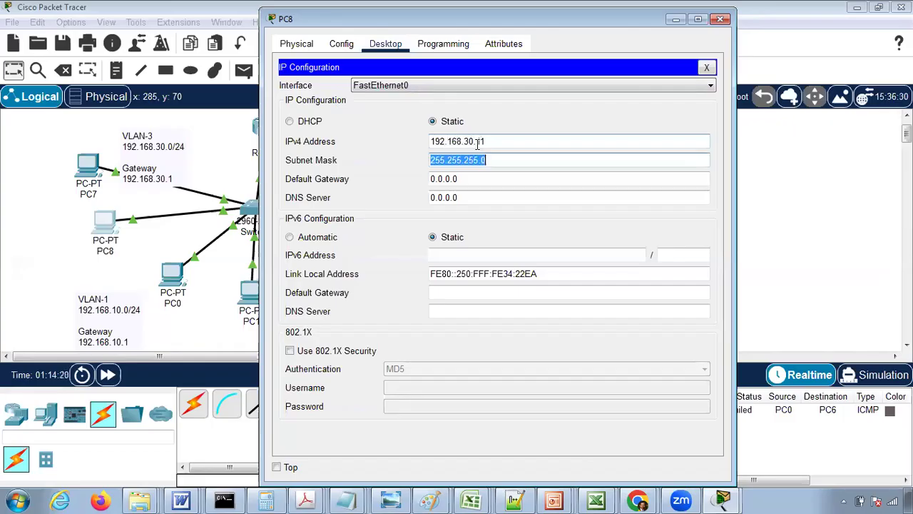
Set PC8's default gateway to 192.168.30.1 and close the PC8 window
click(464, 179)
key(BackSpace)
key(BackSpace)
key(BackSpace)
text(192.168.30.1)
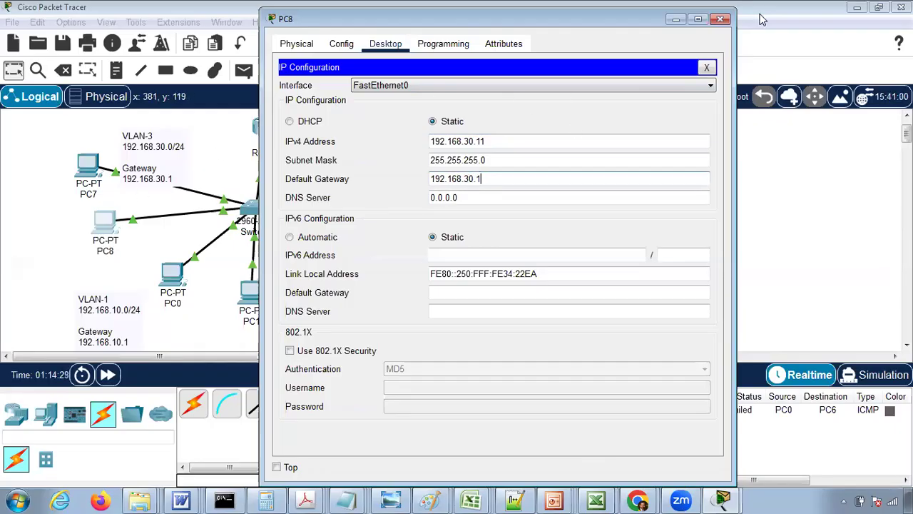
click(720, 19)
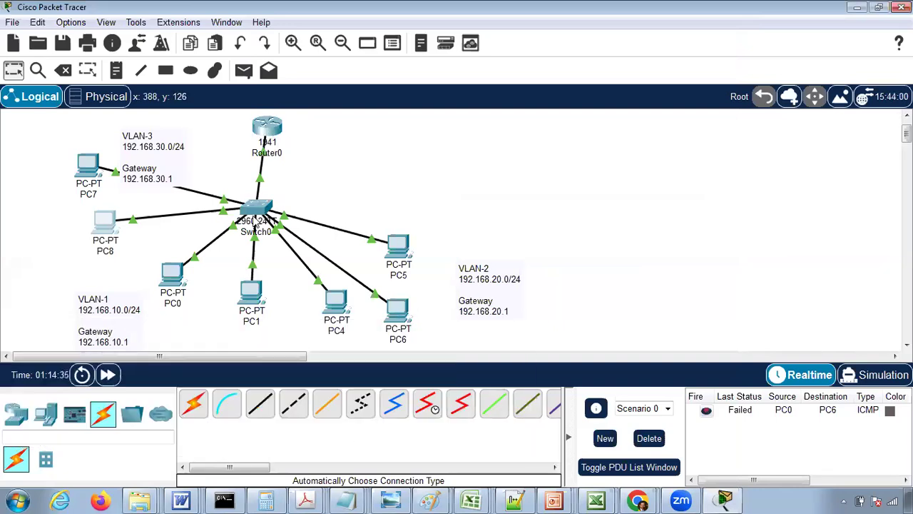
Complete the pending ping command in PC1's Command Prompt with PC8's address 192.168.30.11 and run it
click(397, 312)
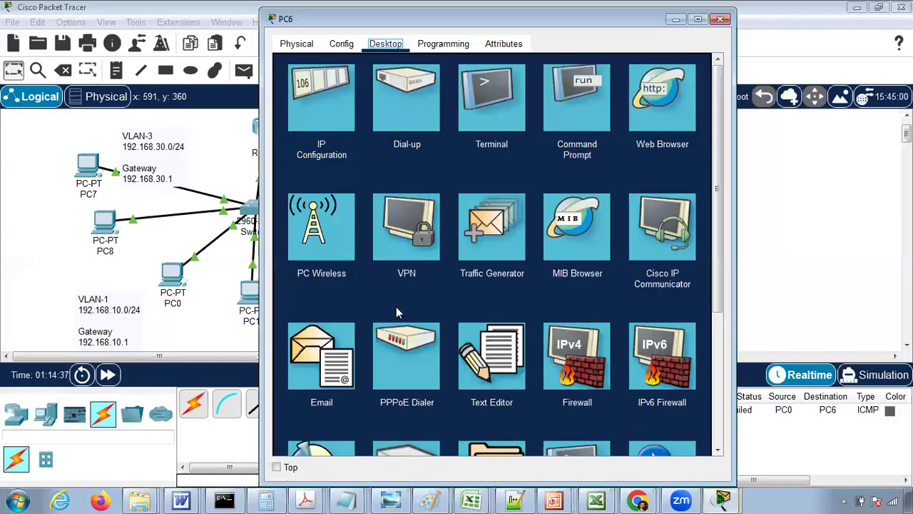
click(721, 19)
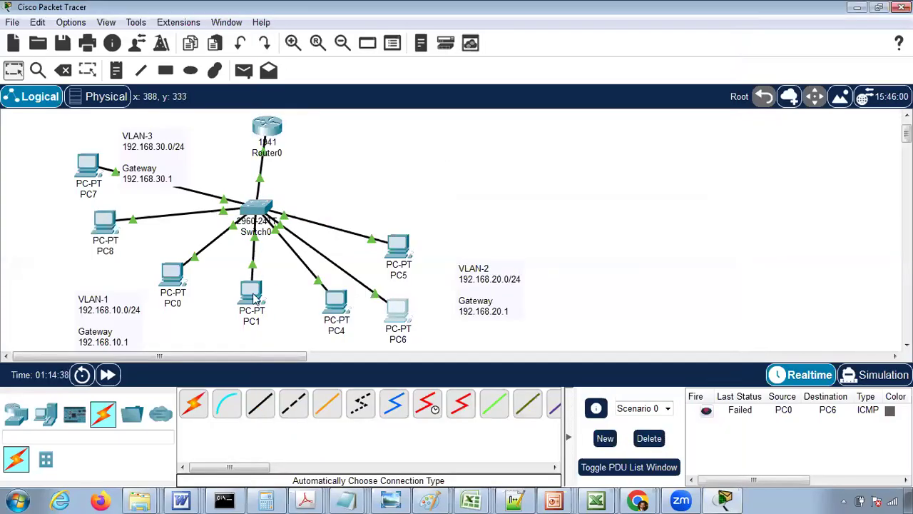
click(252, 296)
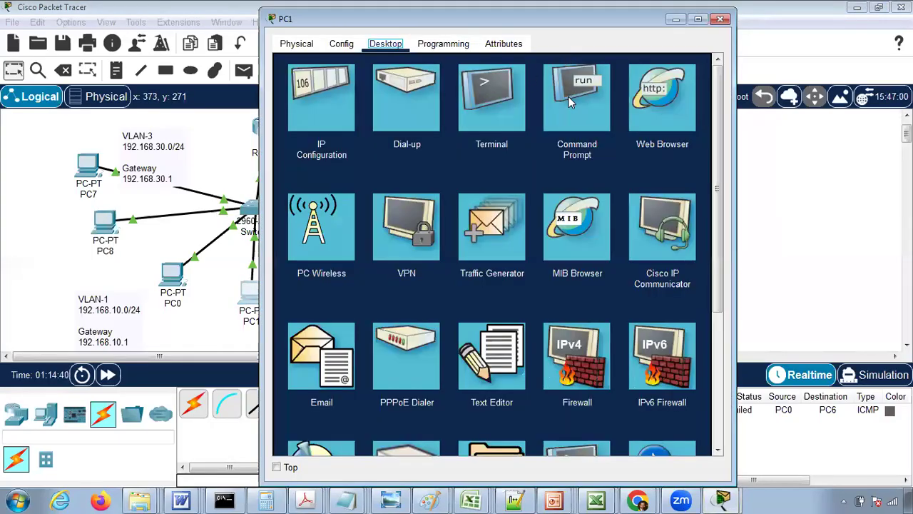
click(570, 102)
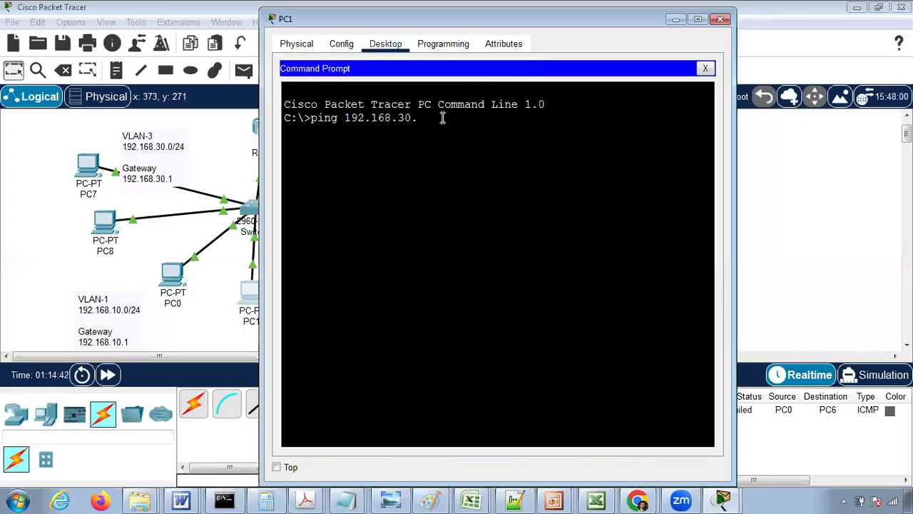
text(11)
key(Return)
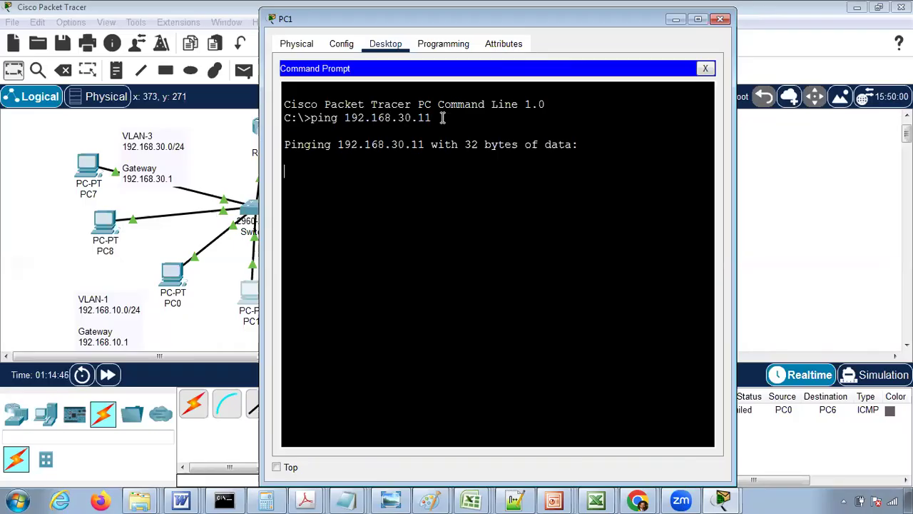
Close the PC1 window and ping 192.168.10.11 from PC8's Command Prompt
drag(335, 25, 431, 28)
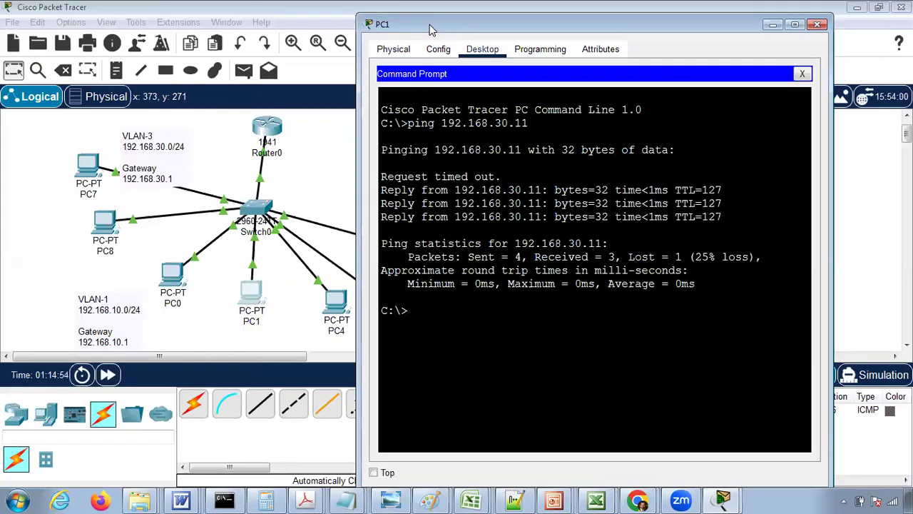
click(818, 27)
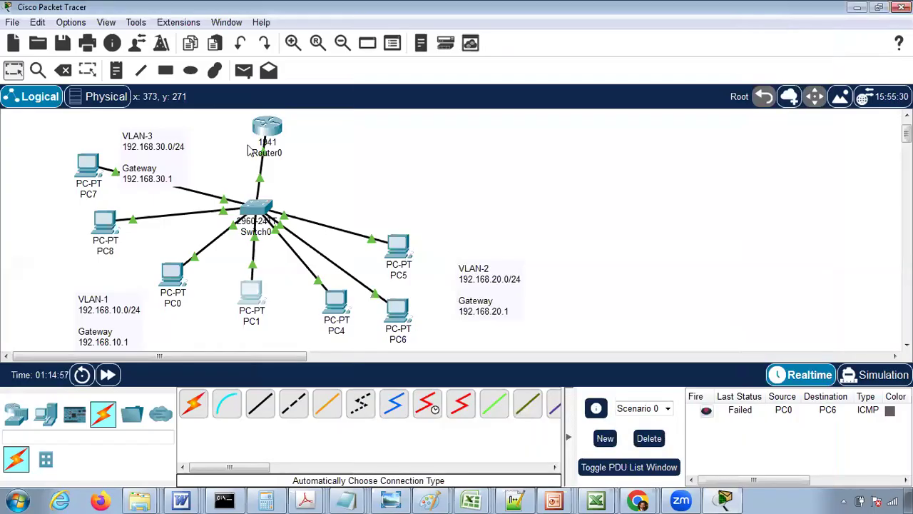
click(104, 229)
click(569, 105)
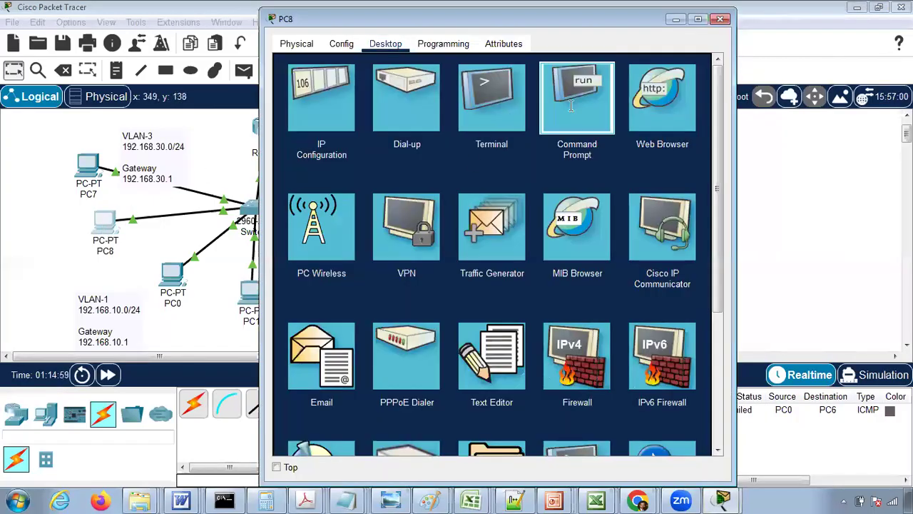
drag(337, 21, 536, 36)
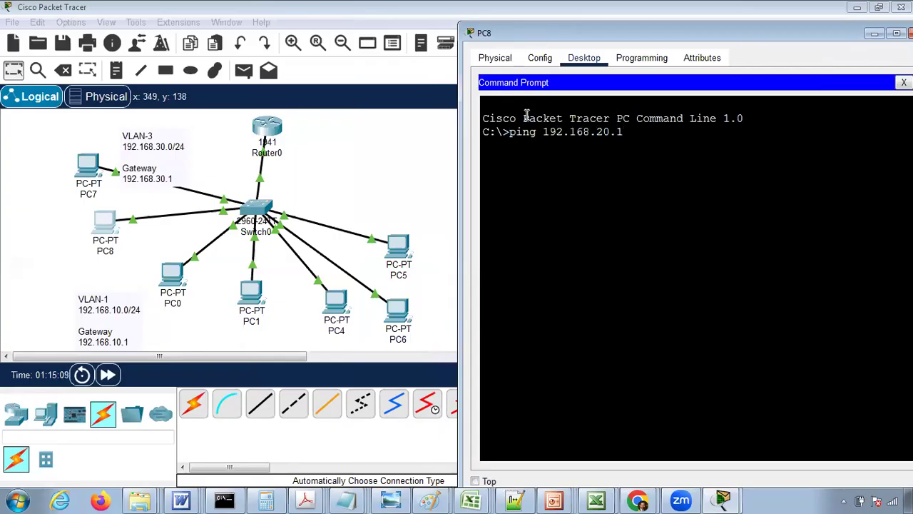
key(BackSpace)
key(BackSpace)
key(BackSpace)
key(BackSpace)
text(10.)
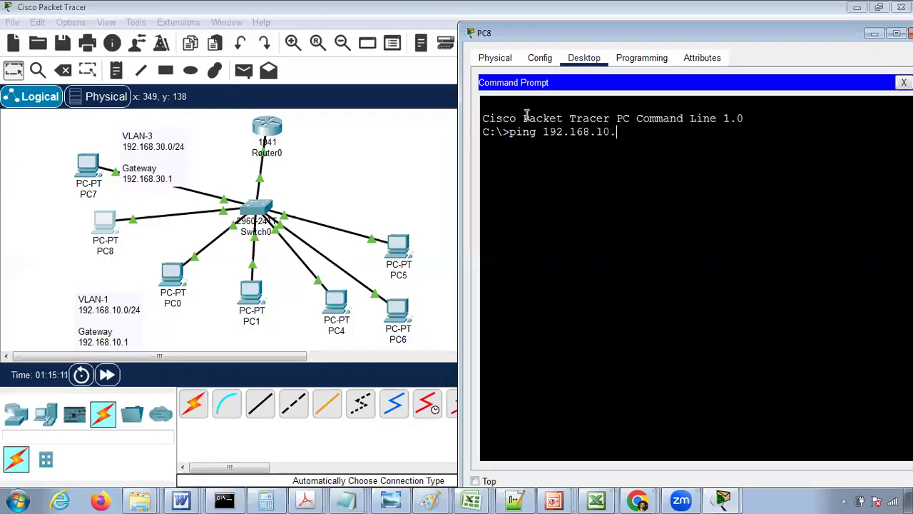
text(11)
key(Return)
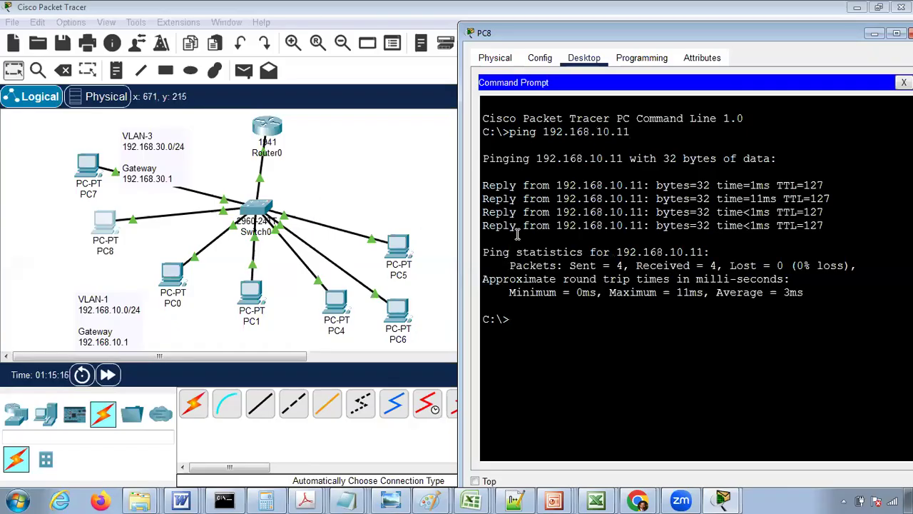
Ping the VLAN-2 addresses 192.168.20.12 and 192.168.20.10 from PC8, then close its window
key(Up)
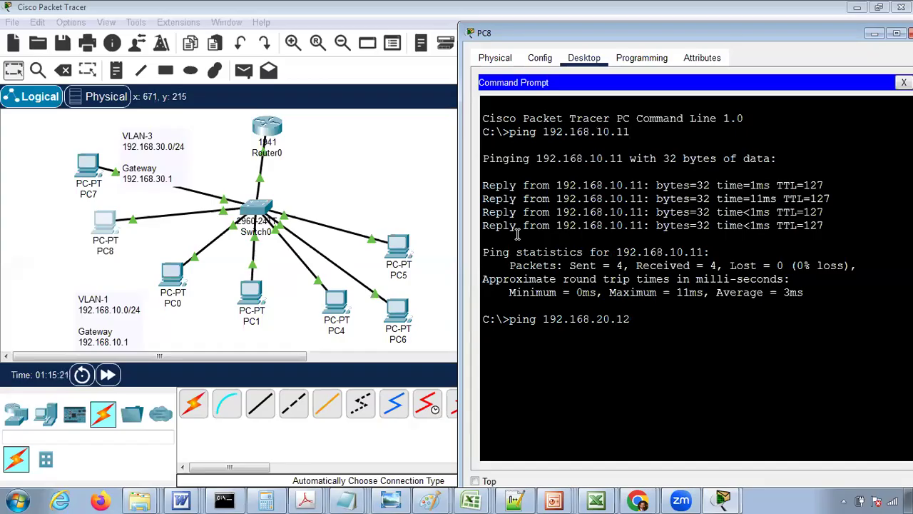
key(Return)
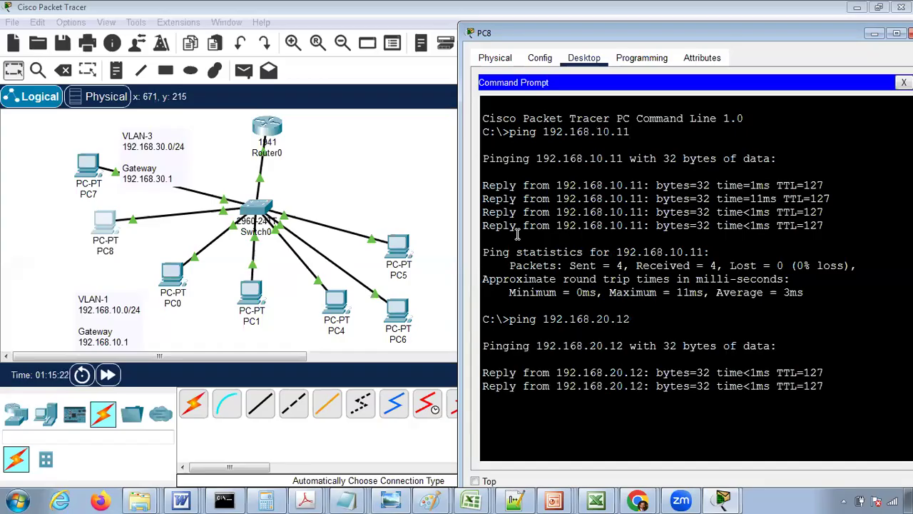
key(Up)
key(Left)
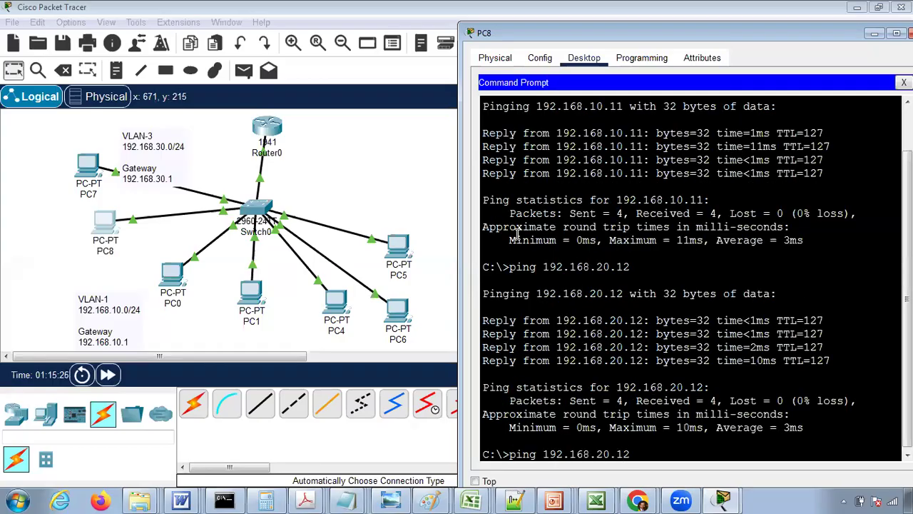
text(0)
key(Return)
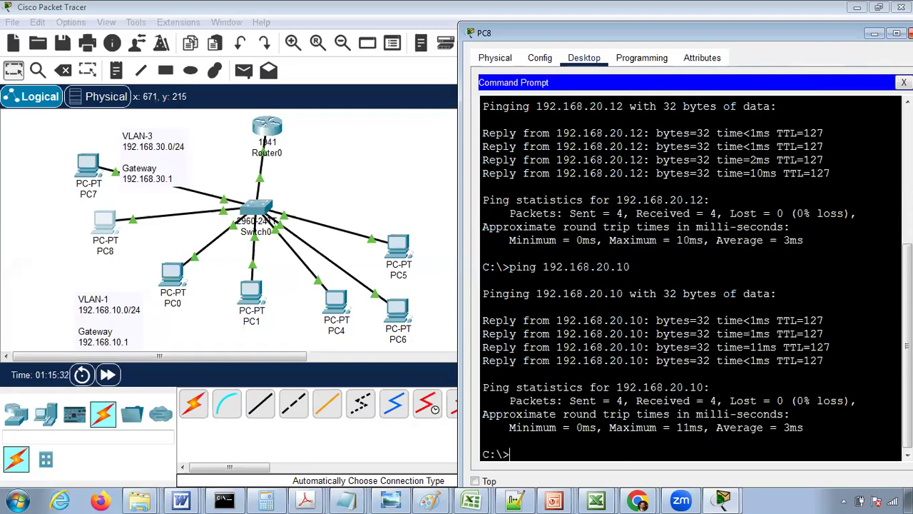
click(903, 33)
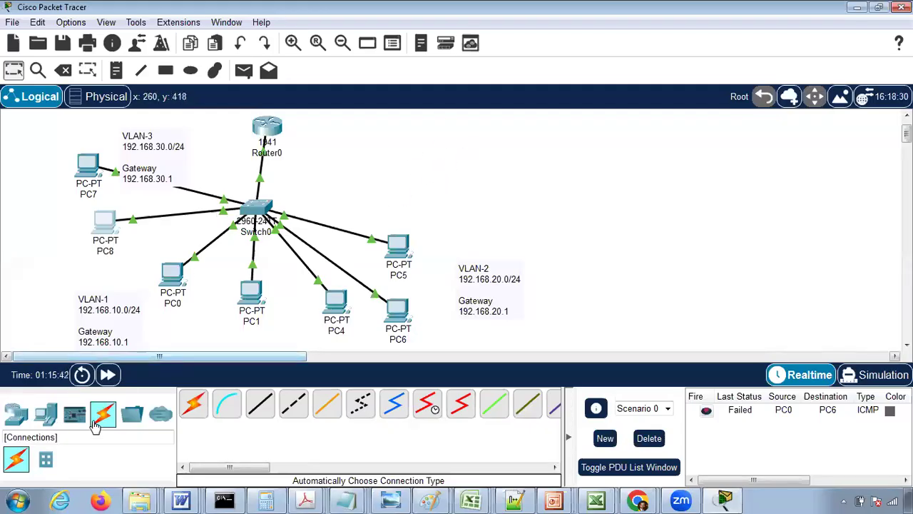
Add two PC-PT end devices above the VLAN-2 hosts and arrange them one below the other
click(47, 419)
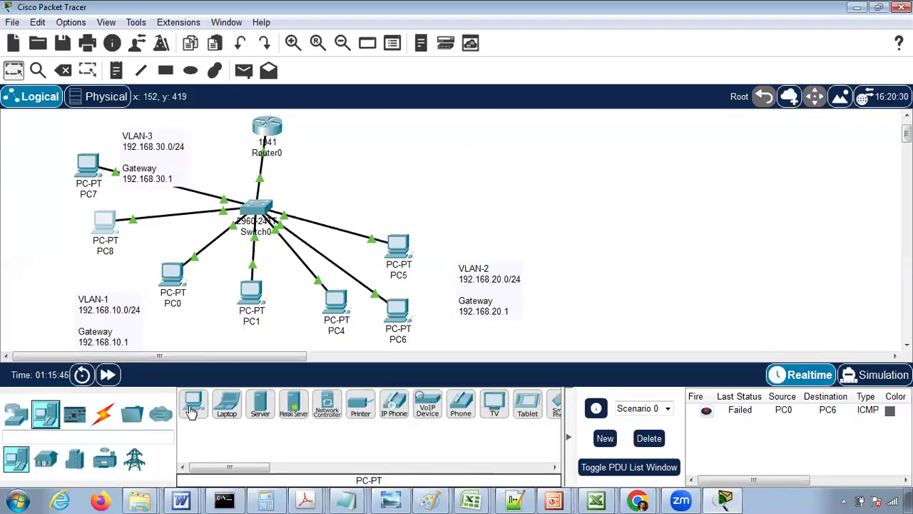
click(191, 412)
click(424, 154)
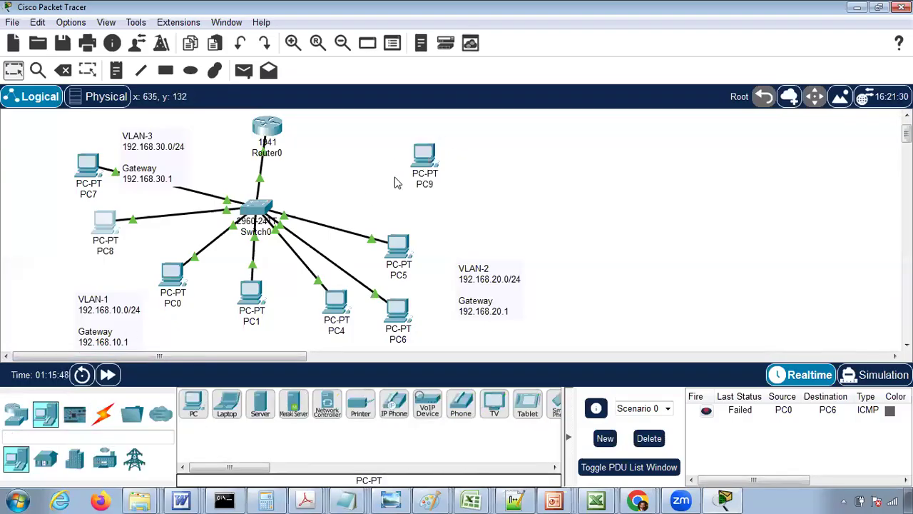
click(191, 401)
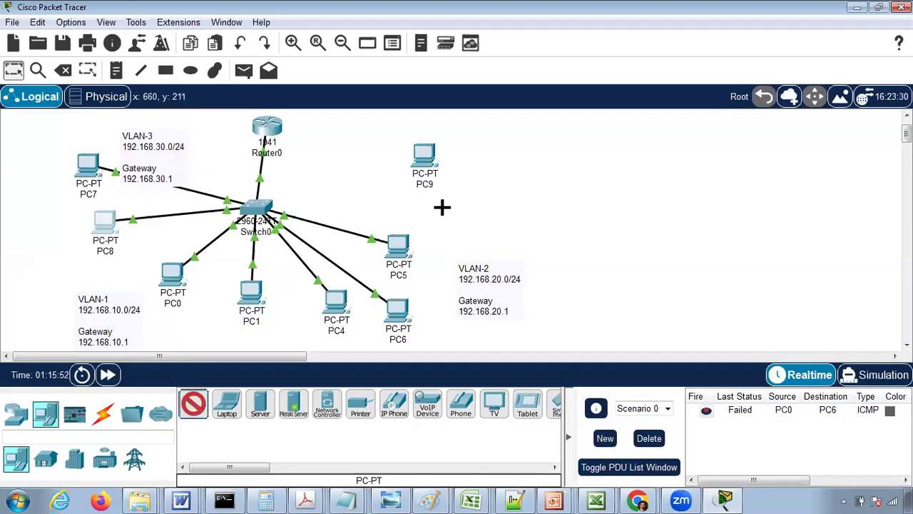
click(442, 208)
drag(425, 157, 431, 139)
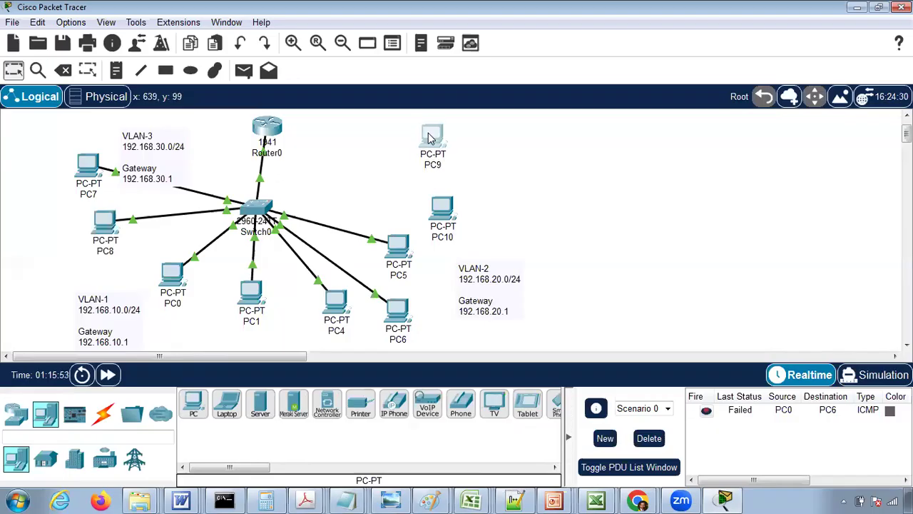
drag(443, 206, 417, 213)
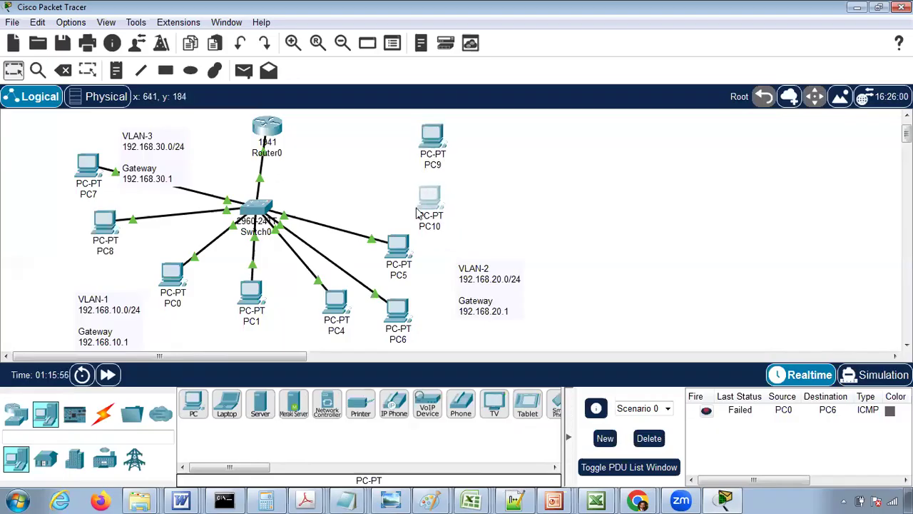
Copy the VLAN-2 note's text into a new note beside the added PCs, edited to VLAN-4, 192.168.40.0/24, Gateway 192.168.40.1
click(491, 288)
key(ctrl+a)
key(ctrl+c)
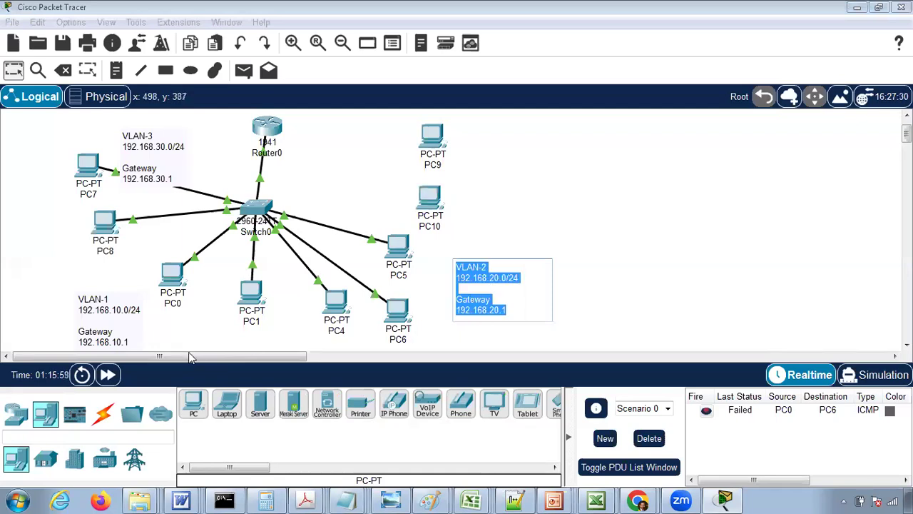
click(118, 72)
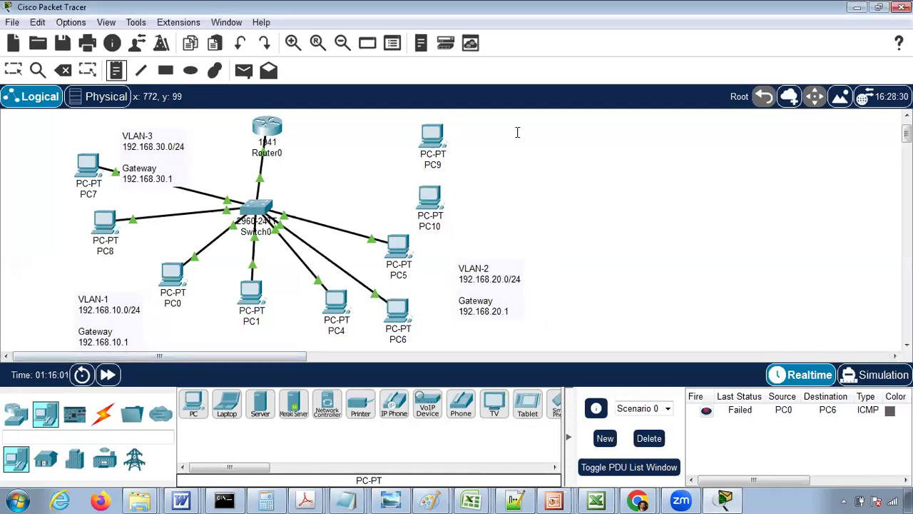
click(472, 143)
key(ctrl+v)
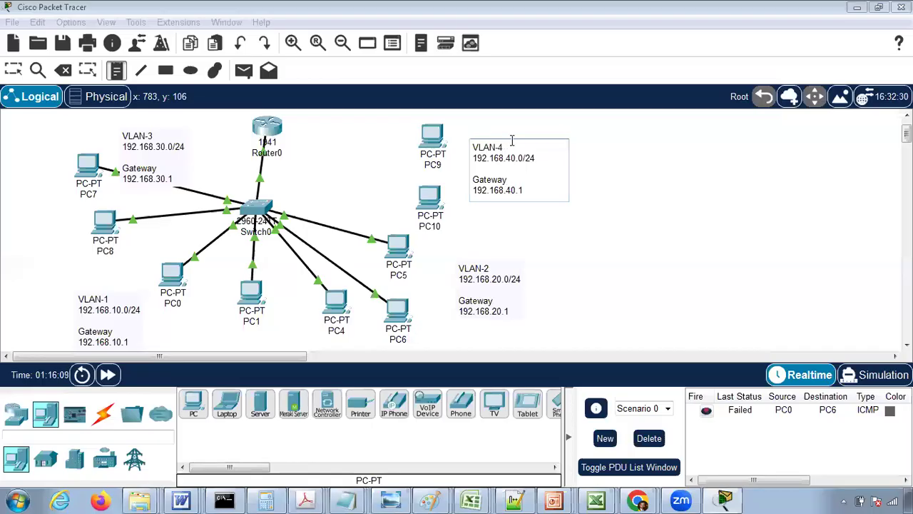
click(13, 75)
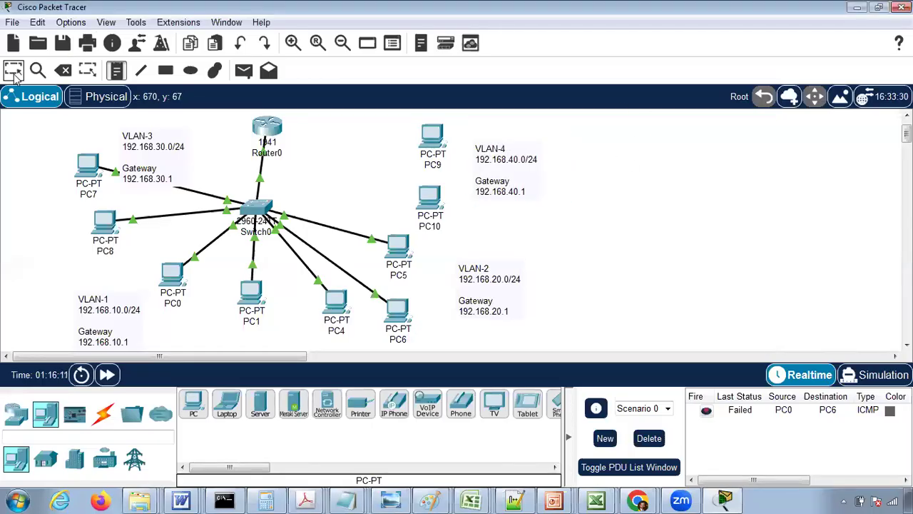
Give PC9 the static IPv4 address 192.168.40.10 with subnet mask 255.255.255.0
click(440, 148)
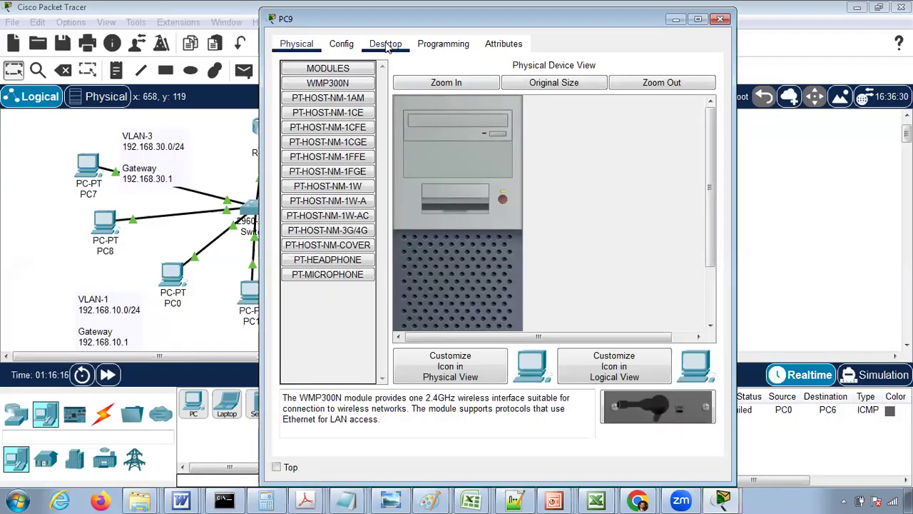
click(385, 44)
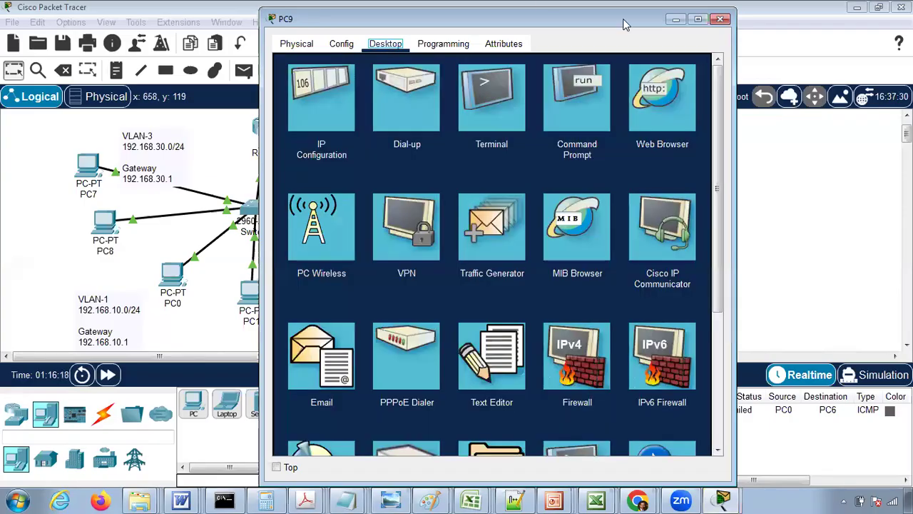
click(297, 116)
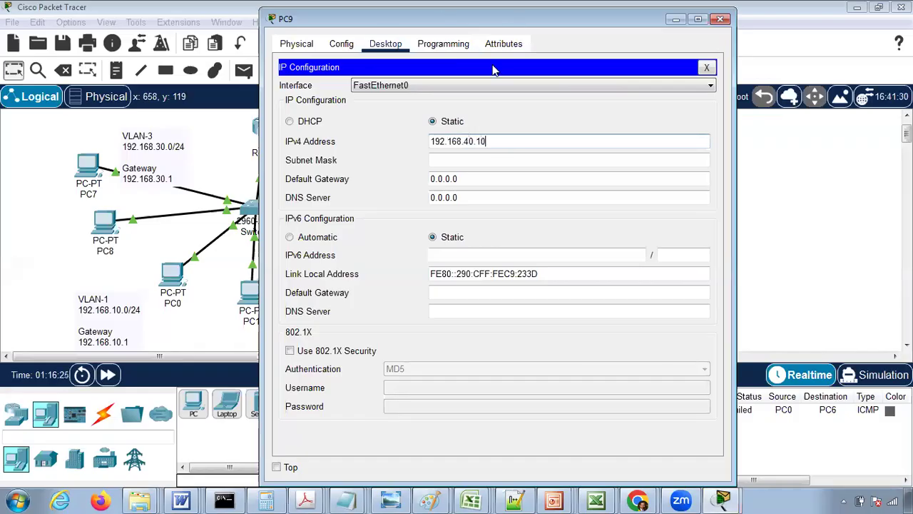
key(Tab)
drag(414, 22, 656, 69)
Set PC9's default gateway to 192.168.40.1 and close the PC9 window
key(Tab)
text(192.16)
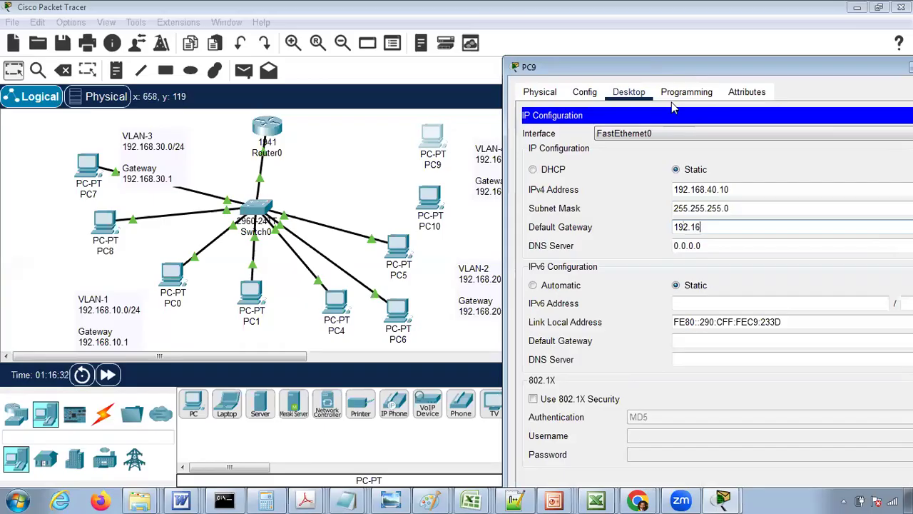
text(8.40.1)
drag(677, 75, 520, 76)
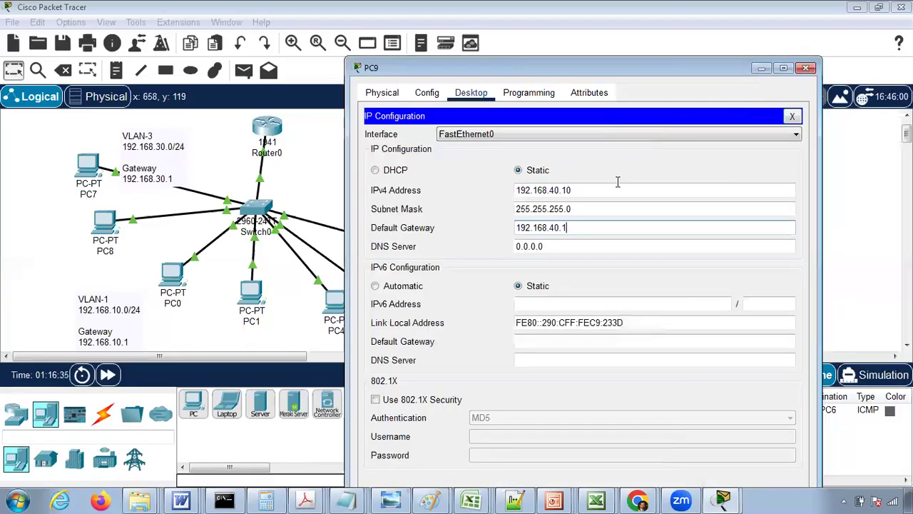
click(805, 67)
Give PC10 the static IPv4 address 192.168.40.11 with subnet mask 255.255.255.0
click(427, 194)
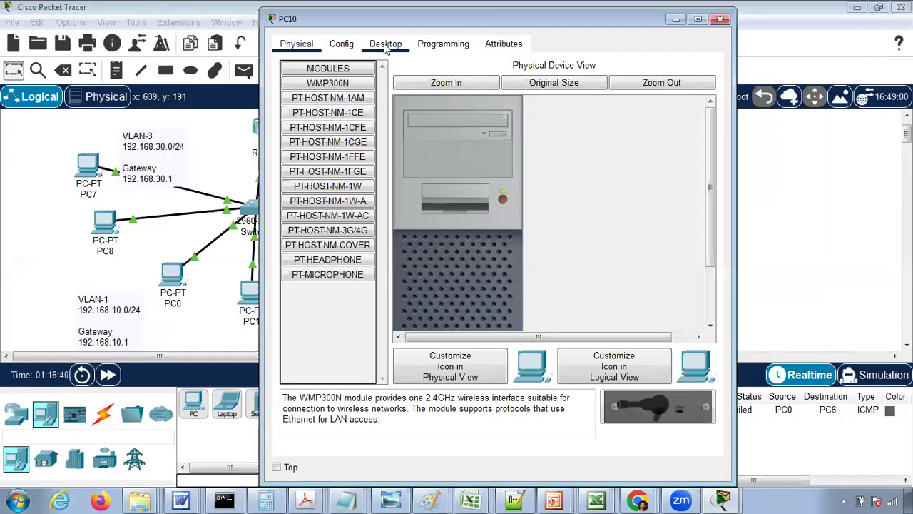
click(386, 43)
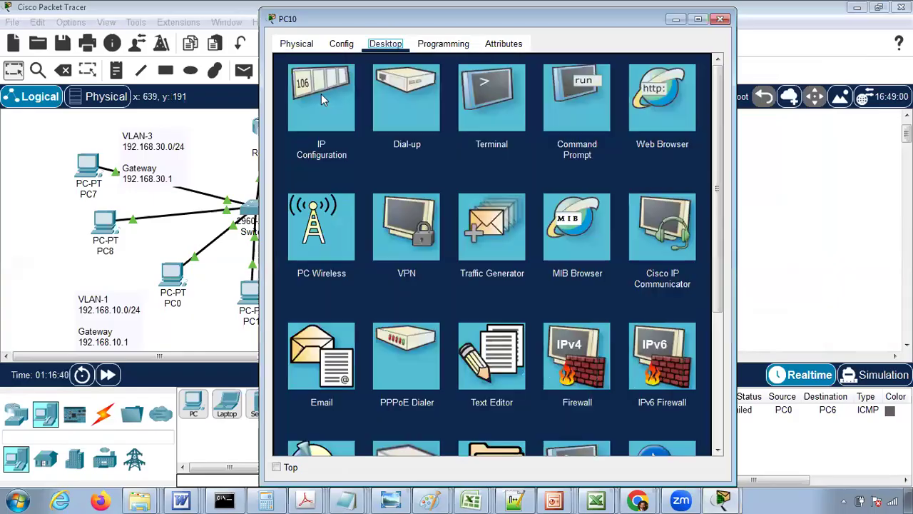
click(320, 94)
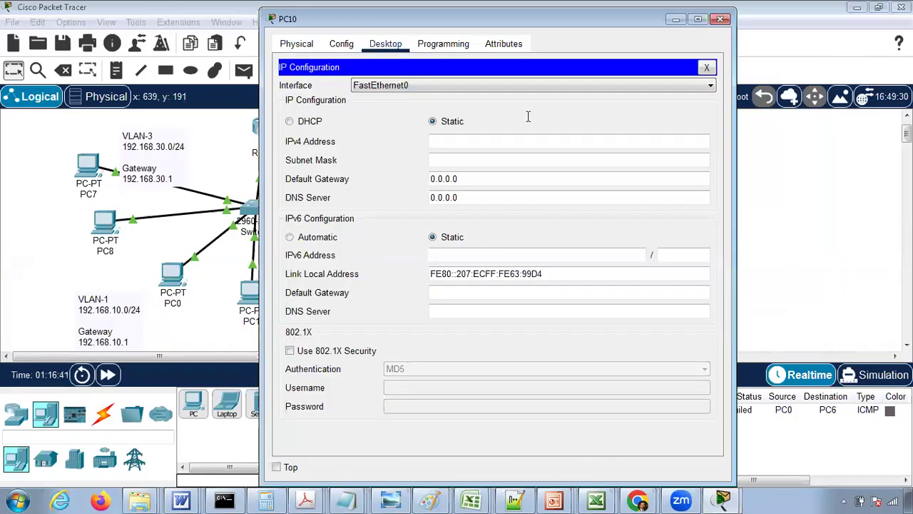
click(486, 140)
text(192.16)
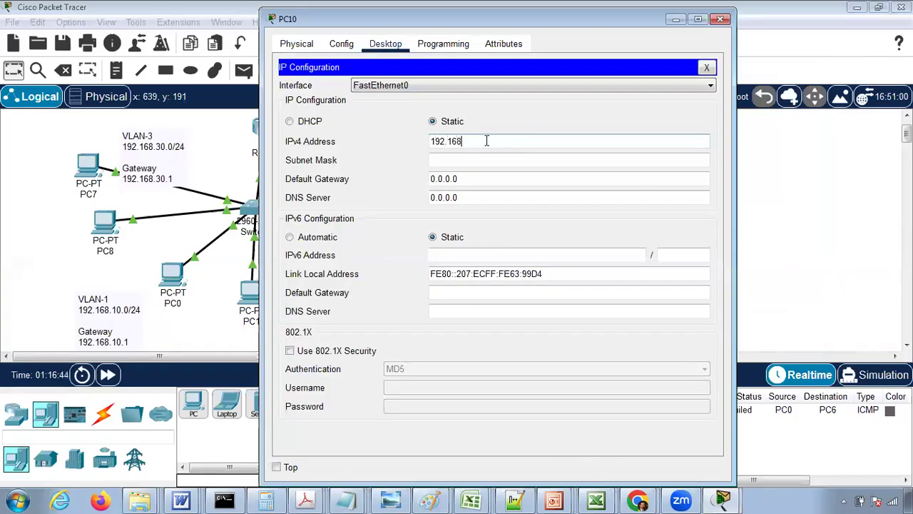
text(8.40.11)
key(Tab)
Set PC10's default gateway to 192.168.40.1 and close the PC10 window
key(Tab)
text(19)
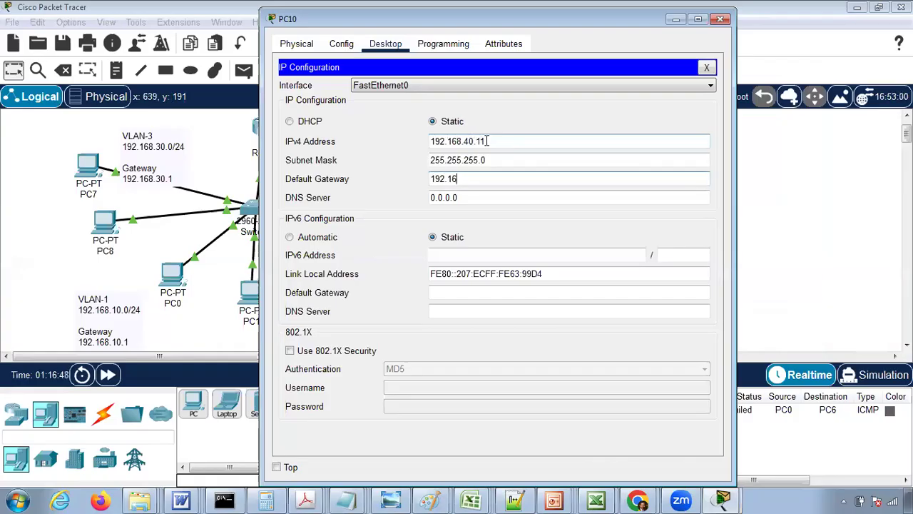
text(2.168.40.1)
click(722, 18)
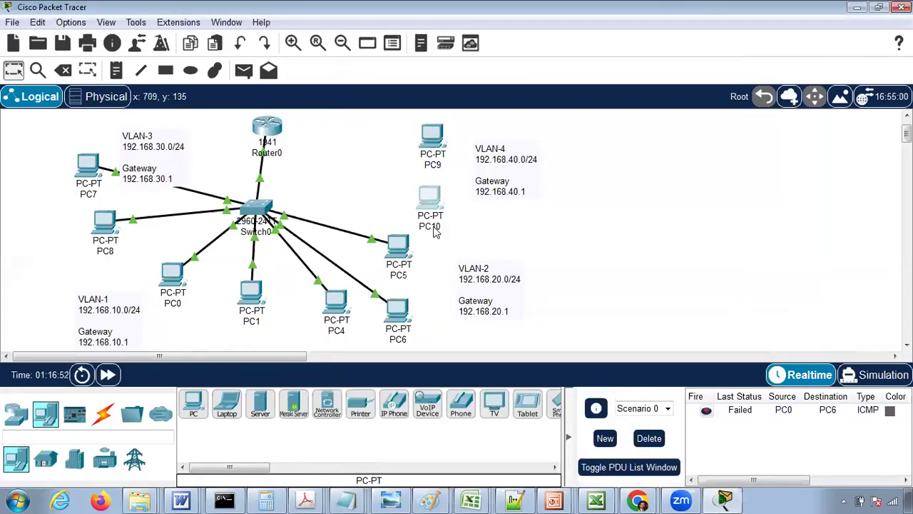
Connect PC9 to Switch0 using the automatically chosen connection type
click(104, 415)
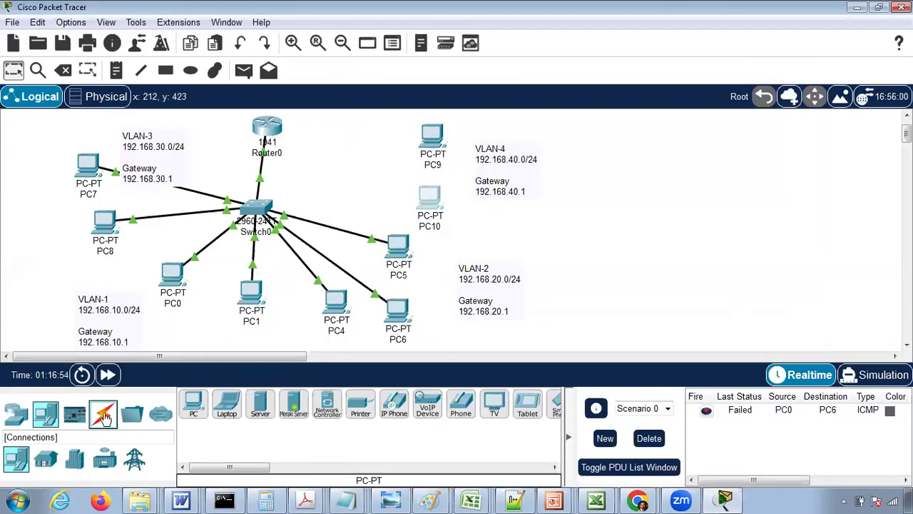
click(193, 403)
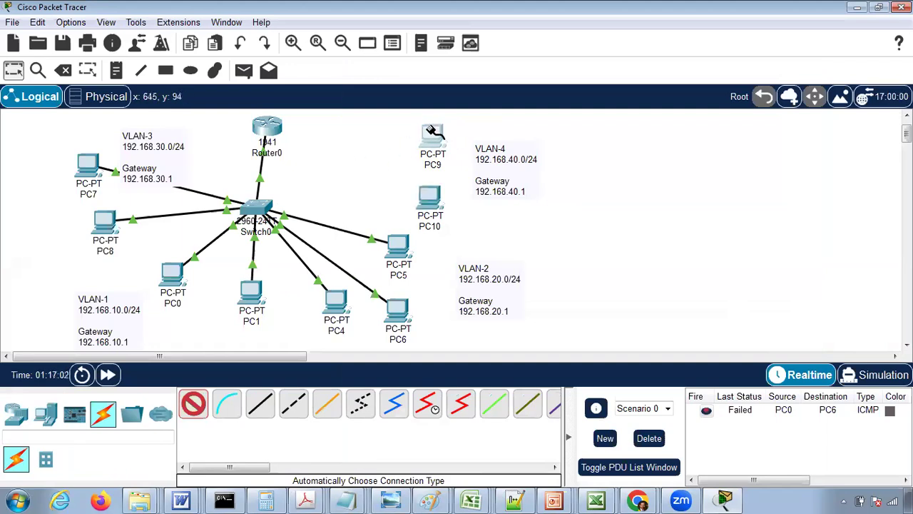
click(411, 147)
click(259, 209)
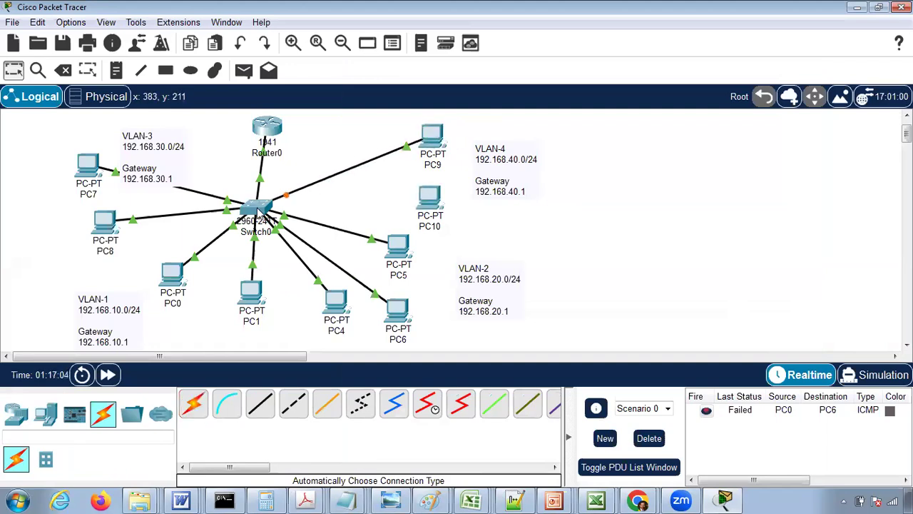
Connect PC10 to Switch0 using the automatically chosen connection type
click(193, 404)
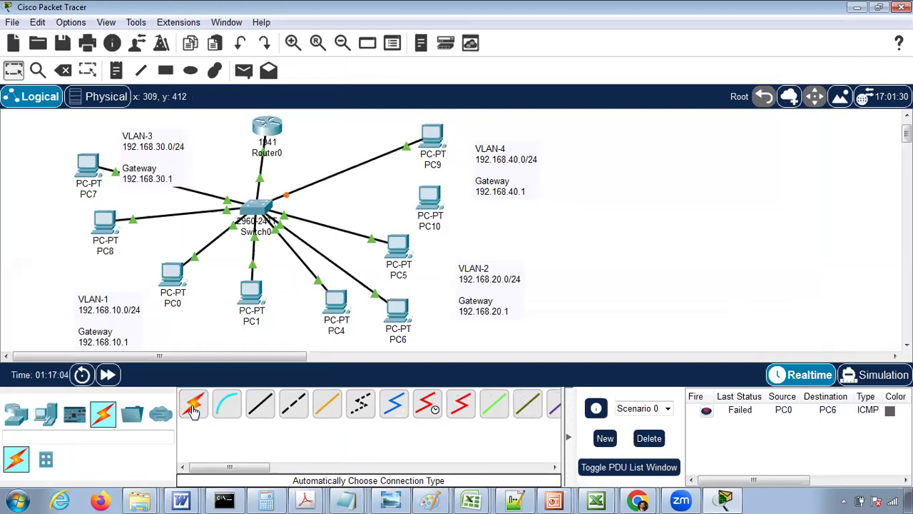
click(427, 195)
click(263, 206)
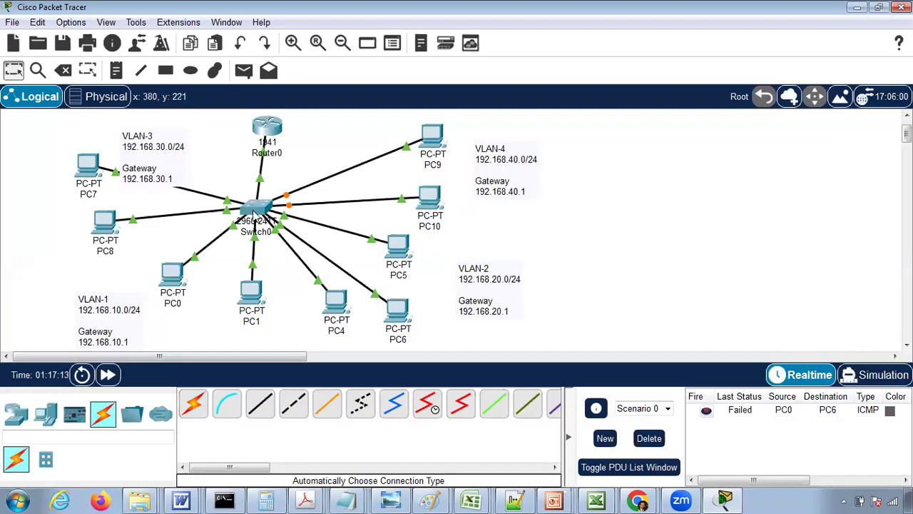
Add VLAN number 4 with the name VLAN-4 to Switch0's VLAN database
click(254, 214)
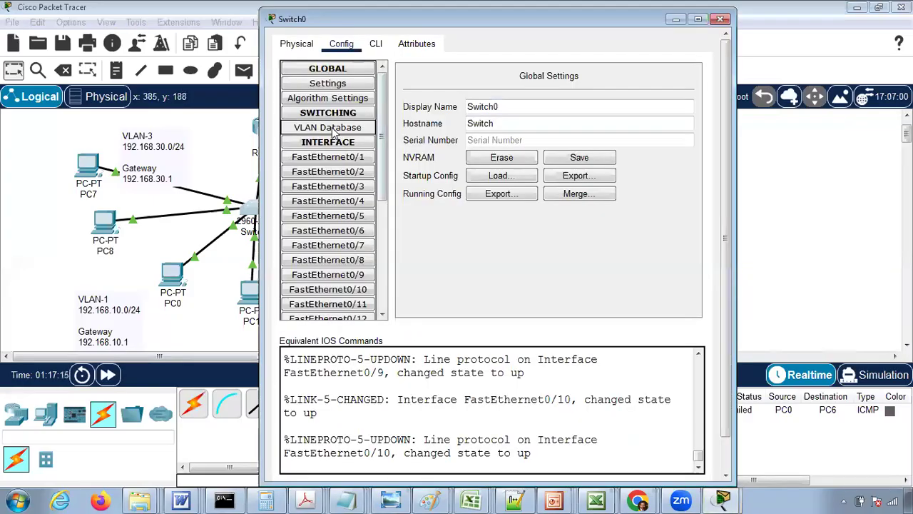
click(328, 128)
click(578, 81)
text(4)
key(Tab)
text(VLAN-4)
click(513, 117)
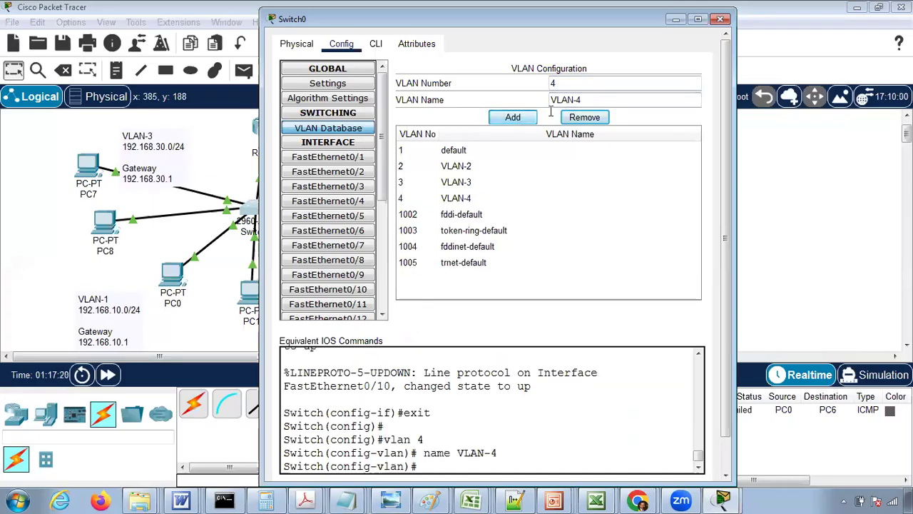
Check which Switch0 ports the VLAN-4 PCs use, and assign access port FastEthernet0/9 to VLAN 4
drag(578, 19, 657, 51)
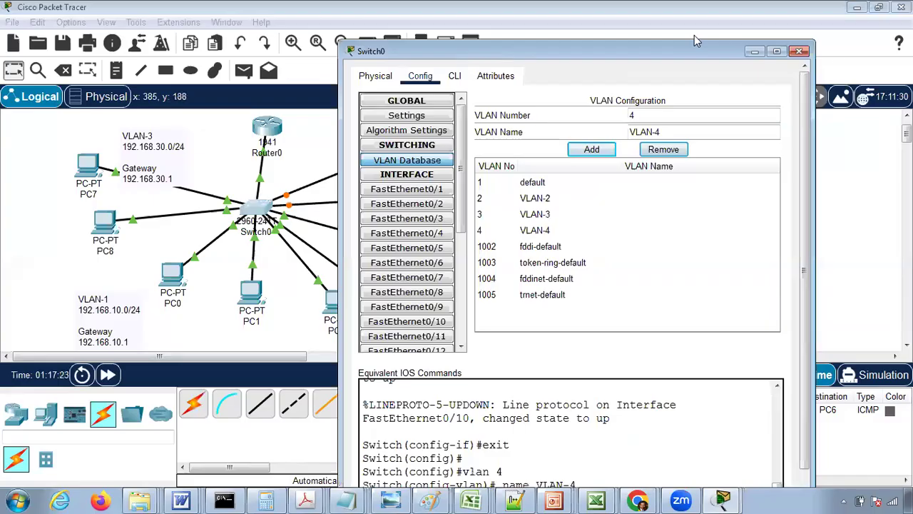
click(755, 52)
mouse_move(288, 199)
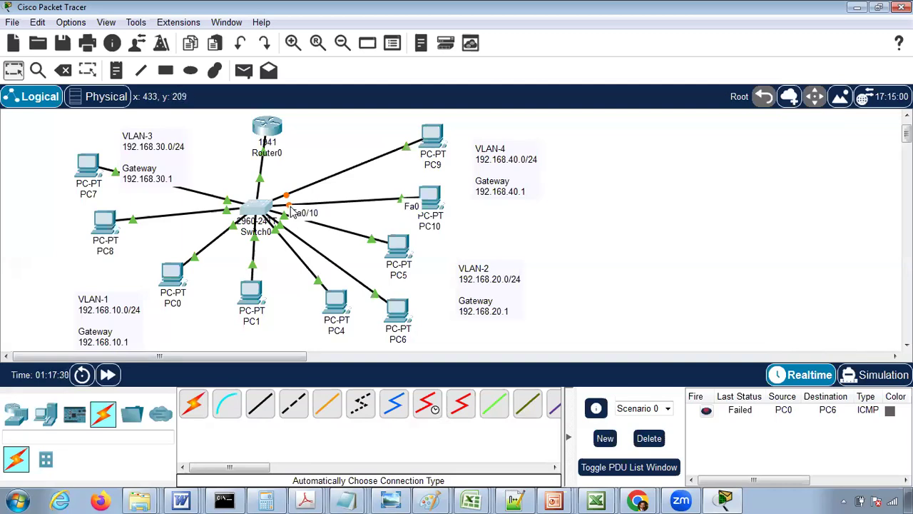
click(260, 207)
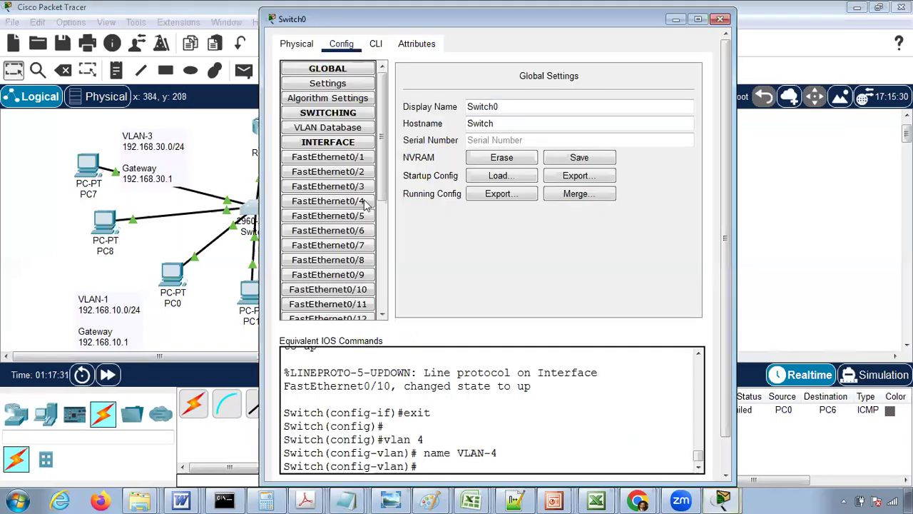
click(342, 275)
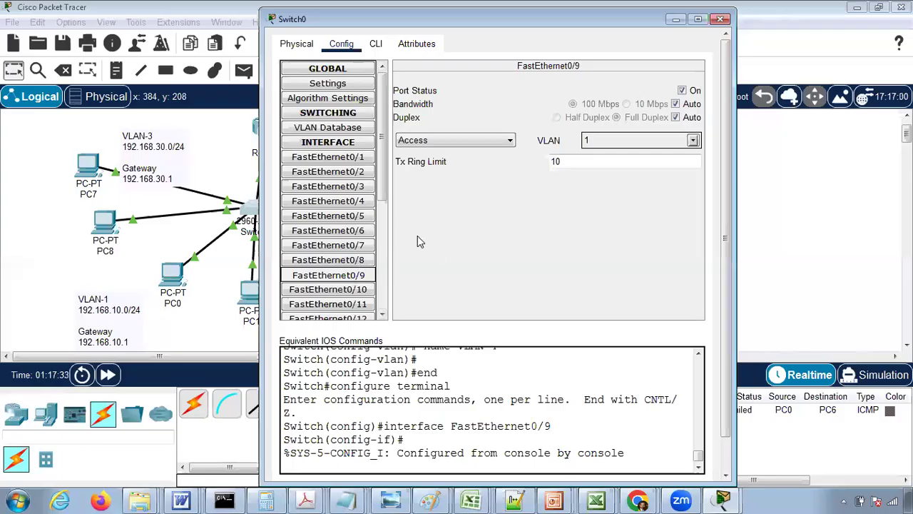
click(694, 142)
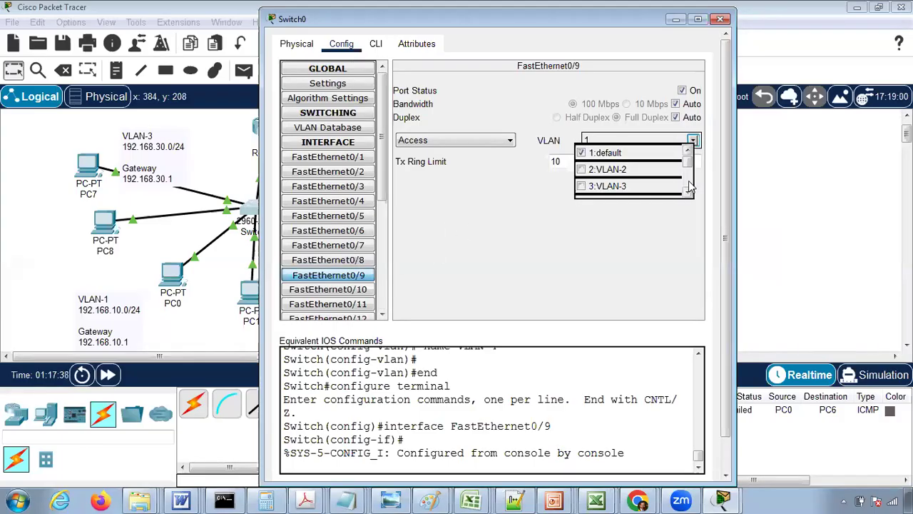
scroll(689, 180, down, 1)
click(601, 149)
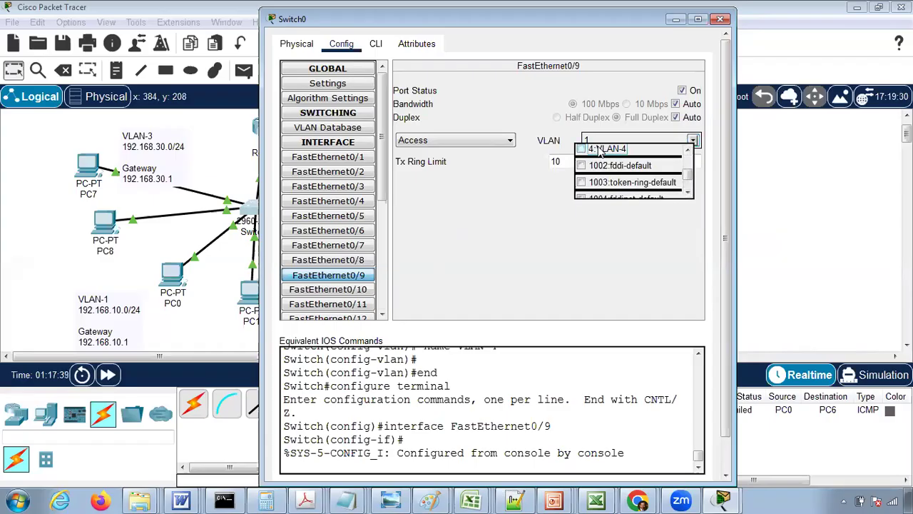
click(514, 227)
Assign Switch0's access port FastEthernet0/10 to VLAN 4 and close the switch window
click(350, 291)
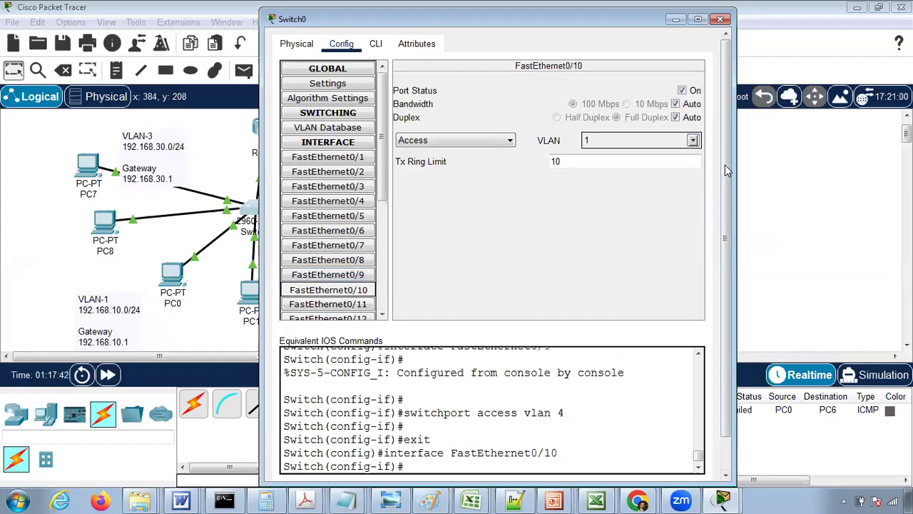
click(693, 140)
scroll(689, 179, down, 1)
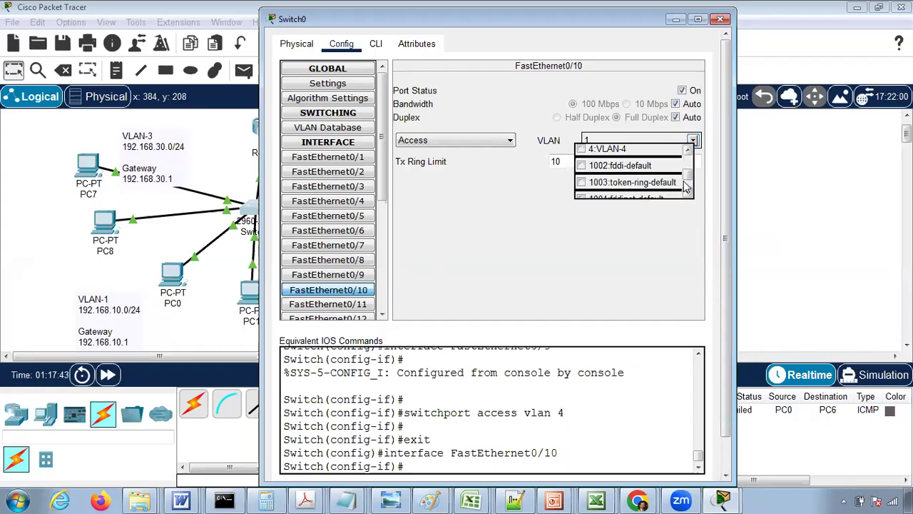
click(612, 153)
click(546, 228)
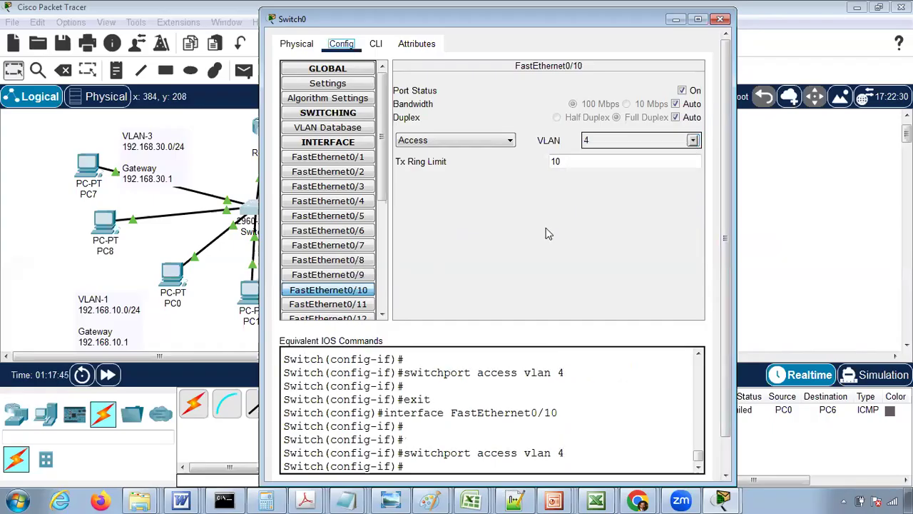
click(721, 19)
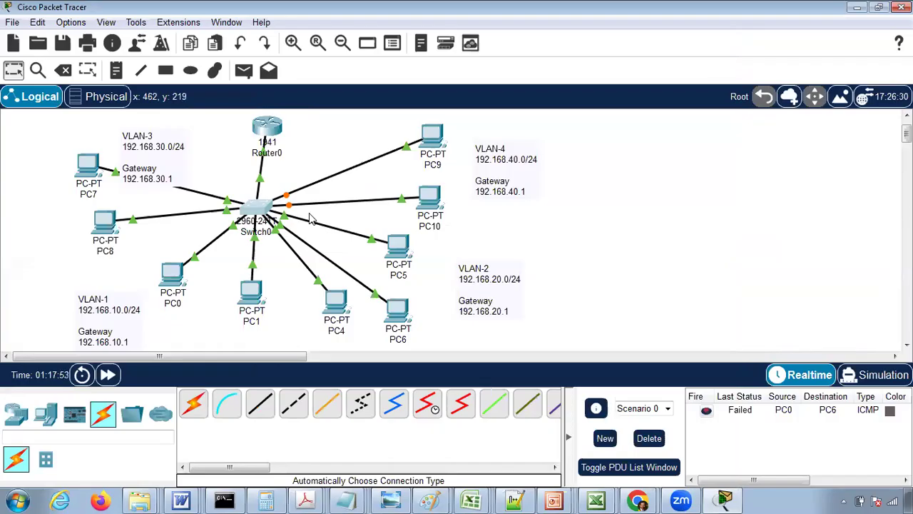
Select Router0's GigabitEthernet0/0 and create subinterface g0/0.4 from the command line with "int g0/0.4"
click(265, 118)
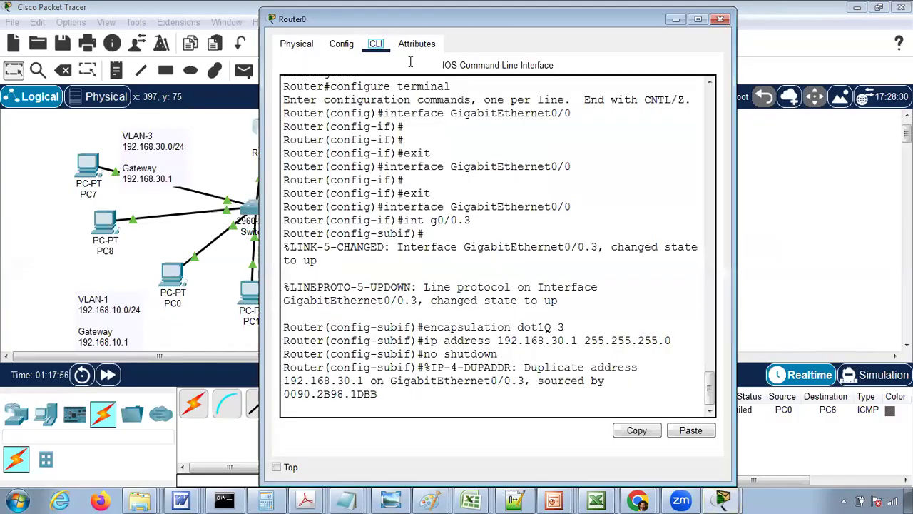
click(342, 45)
click(330, 204)
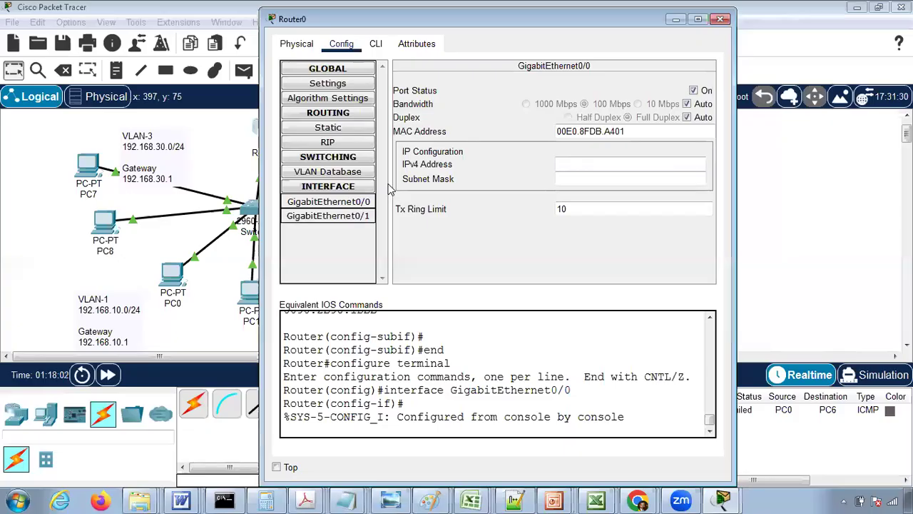
click(376, 45)
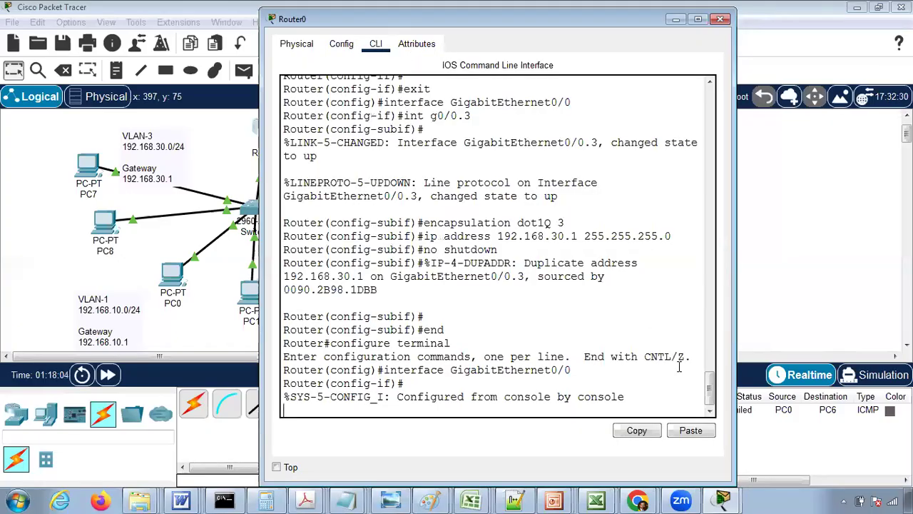
key(Return)
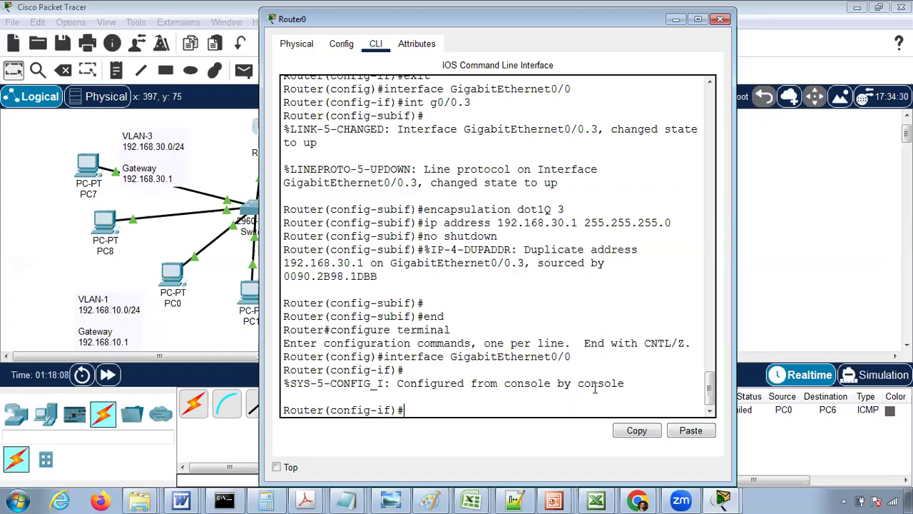
text(int g0/0)
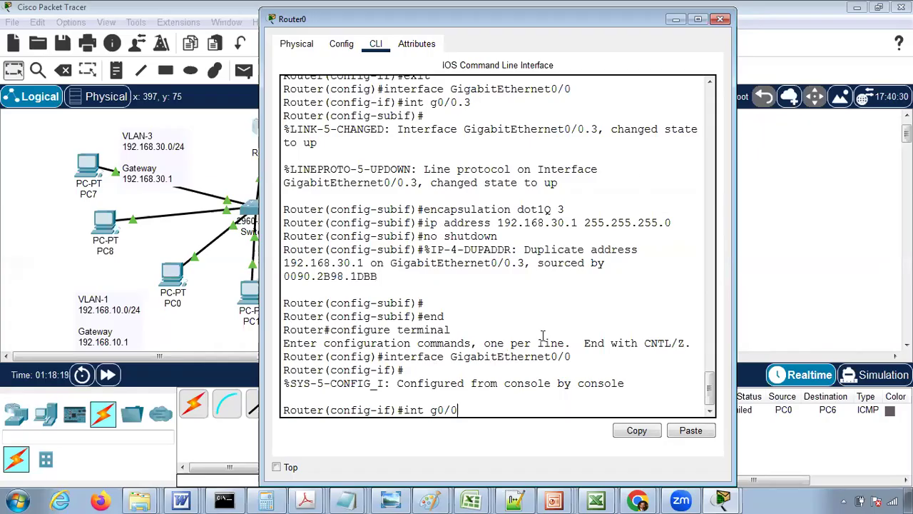
text(.4)
key(Return)
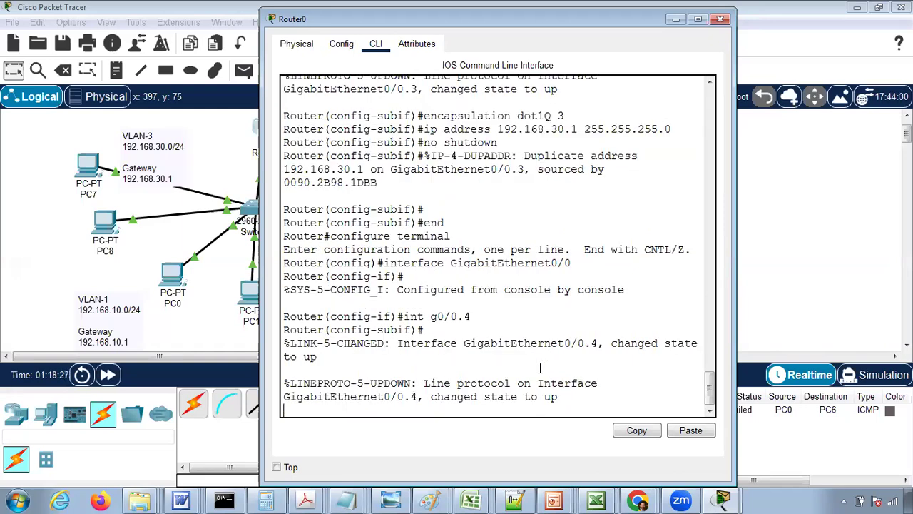
key(Return)
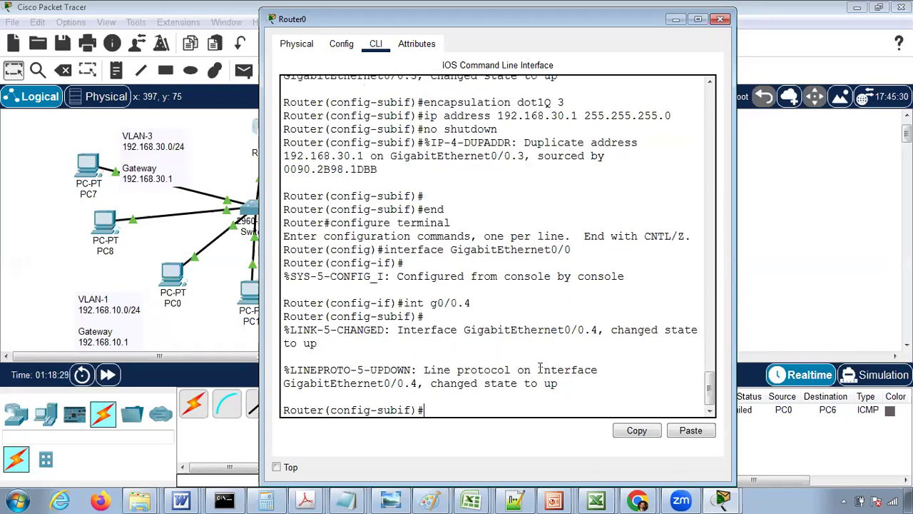
Set the encapsulation of subinterface g0/0.4 to dot1Q 4
text(encapsulation do)
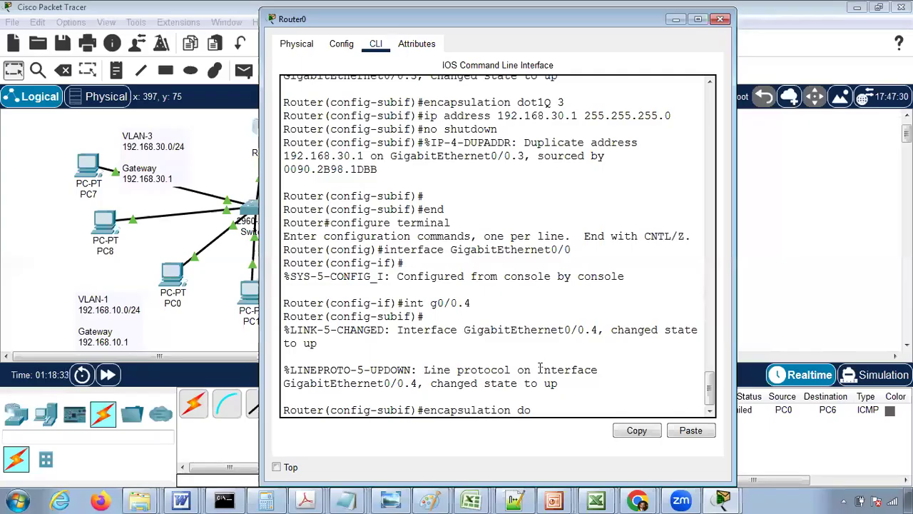
text(t1Q 4)
key(Return)
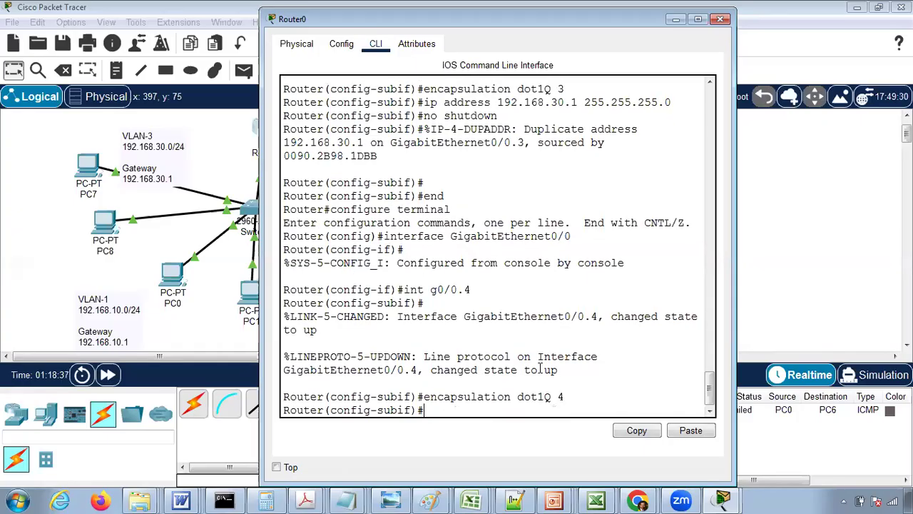
Give subinterface g0/0.4 the IP address 192.168.40.1 255.255.255.0, enable it with no shutdown, and close Router0
text(ip address 192.)
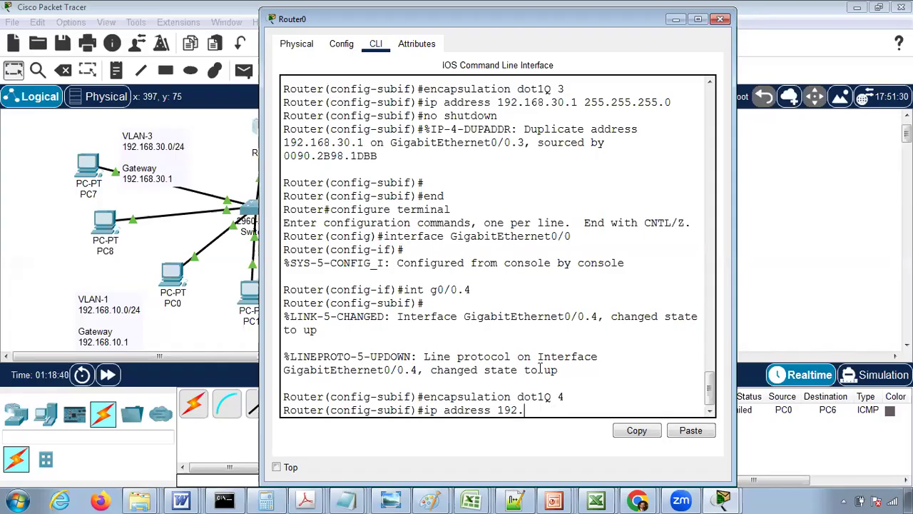
text(168.40.1 255.255.255.0)
key(Return)
text(no shutdown)
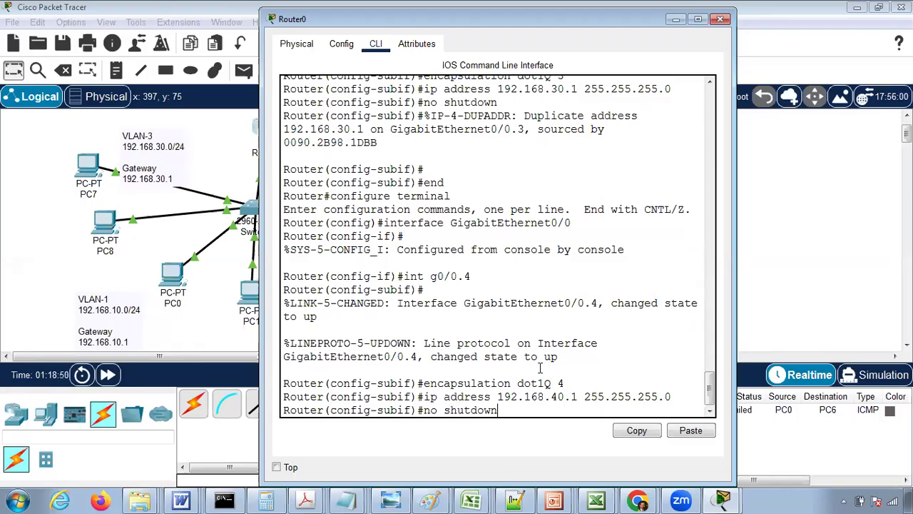
key(Return)
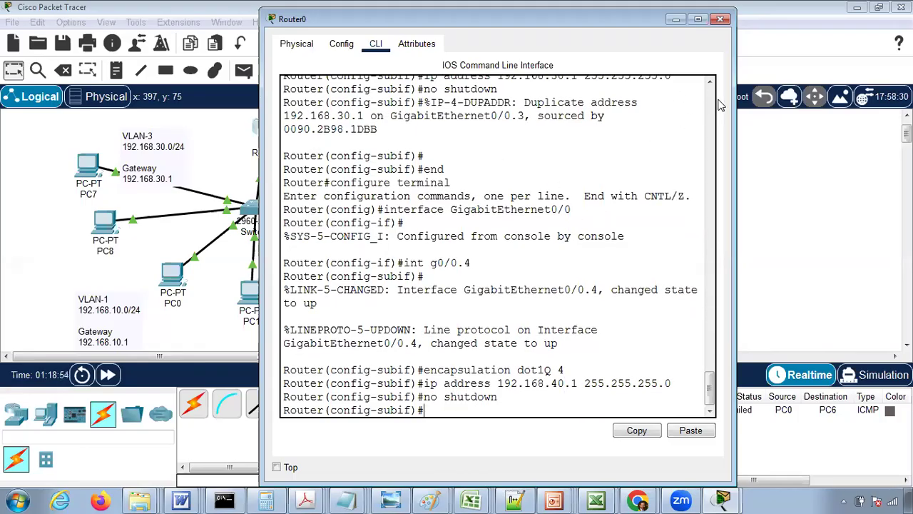
click(719, 19)
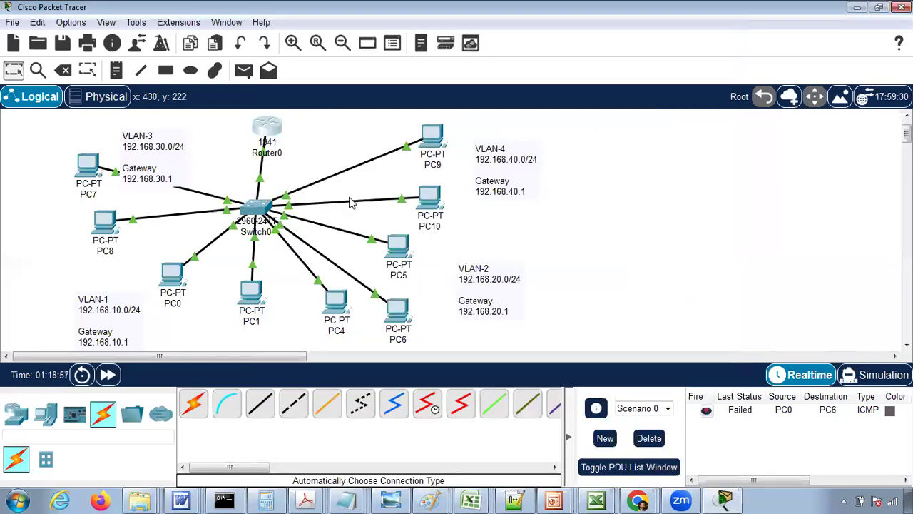
Ping 192.168.10.10 from PC9's command prompt and close the PC9 window
click(435, 134)
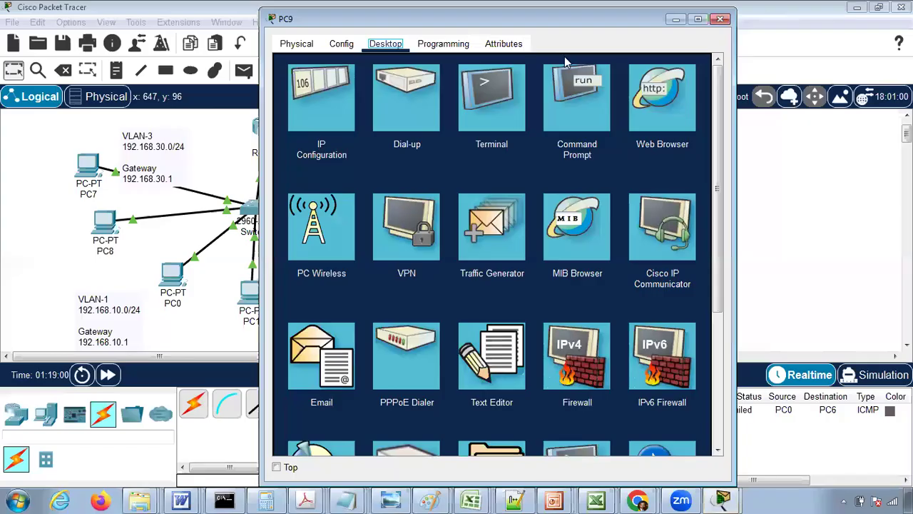
click(575, 92)
text(ping 192.168.10.10)
key(Return)
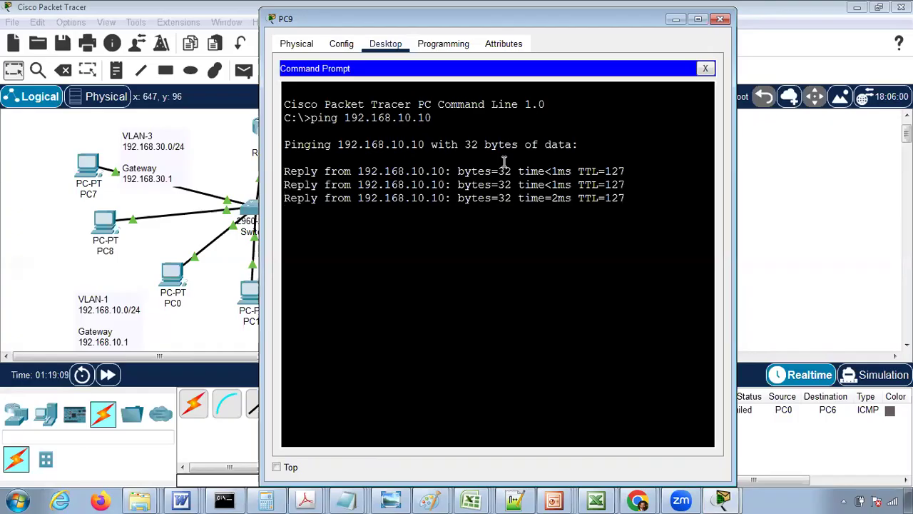
click(722, 20)
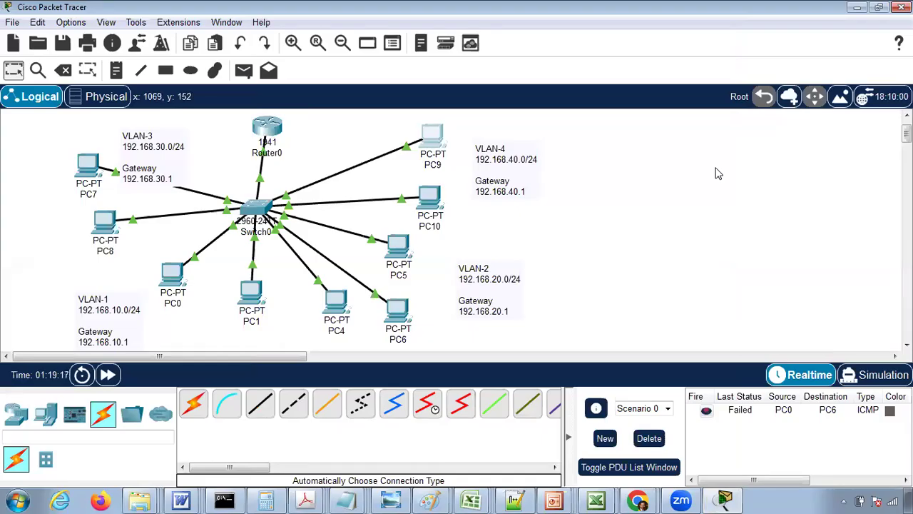
Save the network in the saves folder as a .pkt file named video-example-1
click(13, 26)
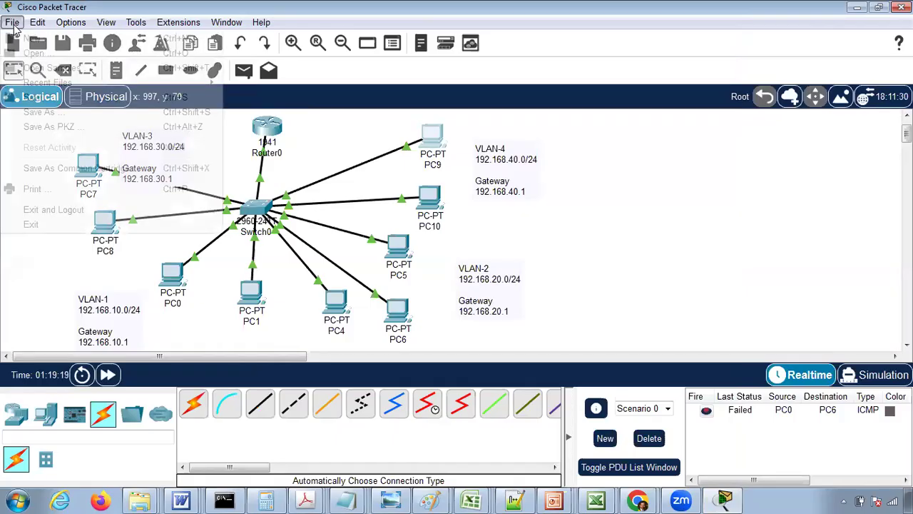
click(25, 114)
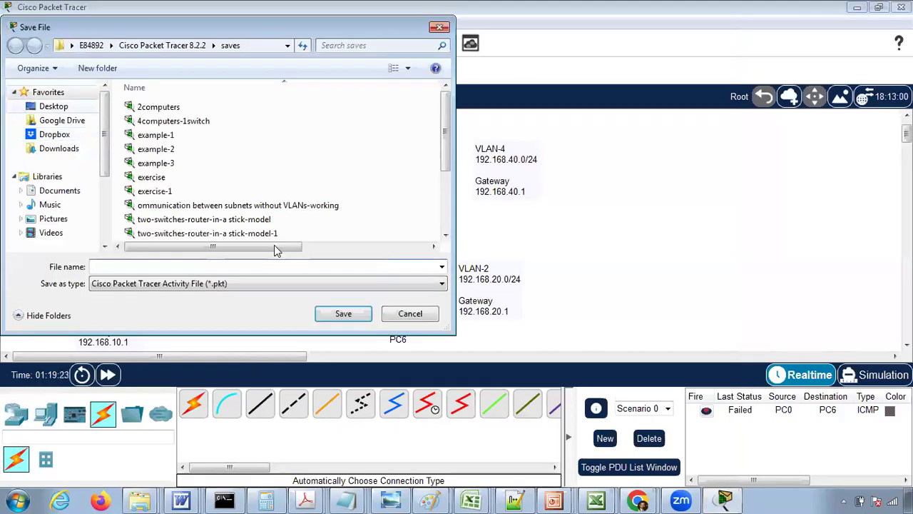
text(video-example-1)
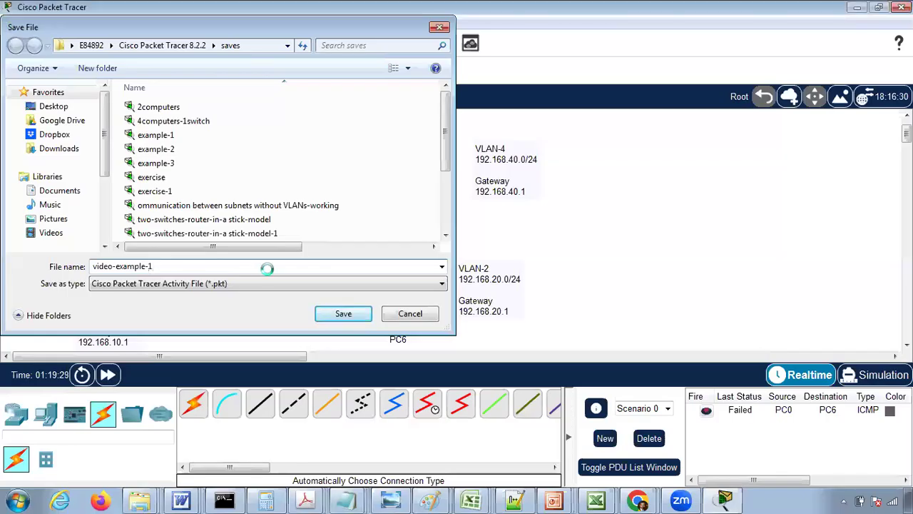
key(Return)
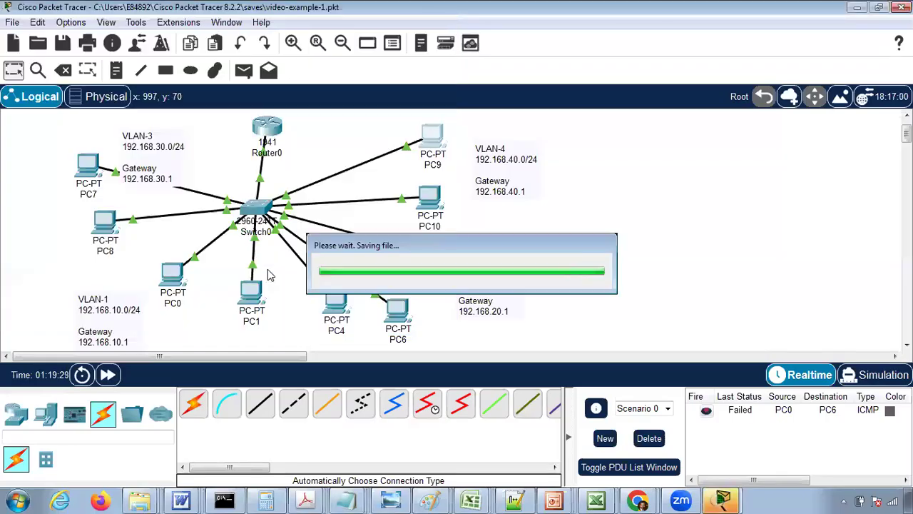